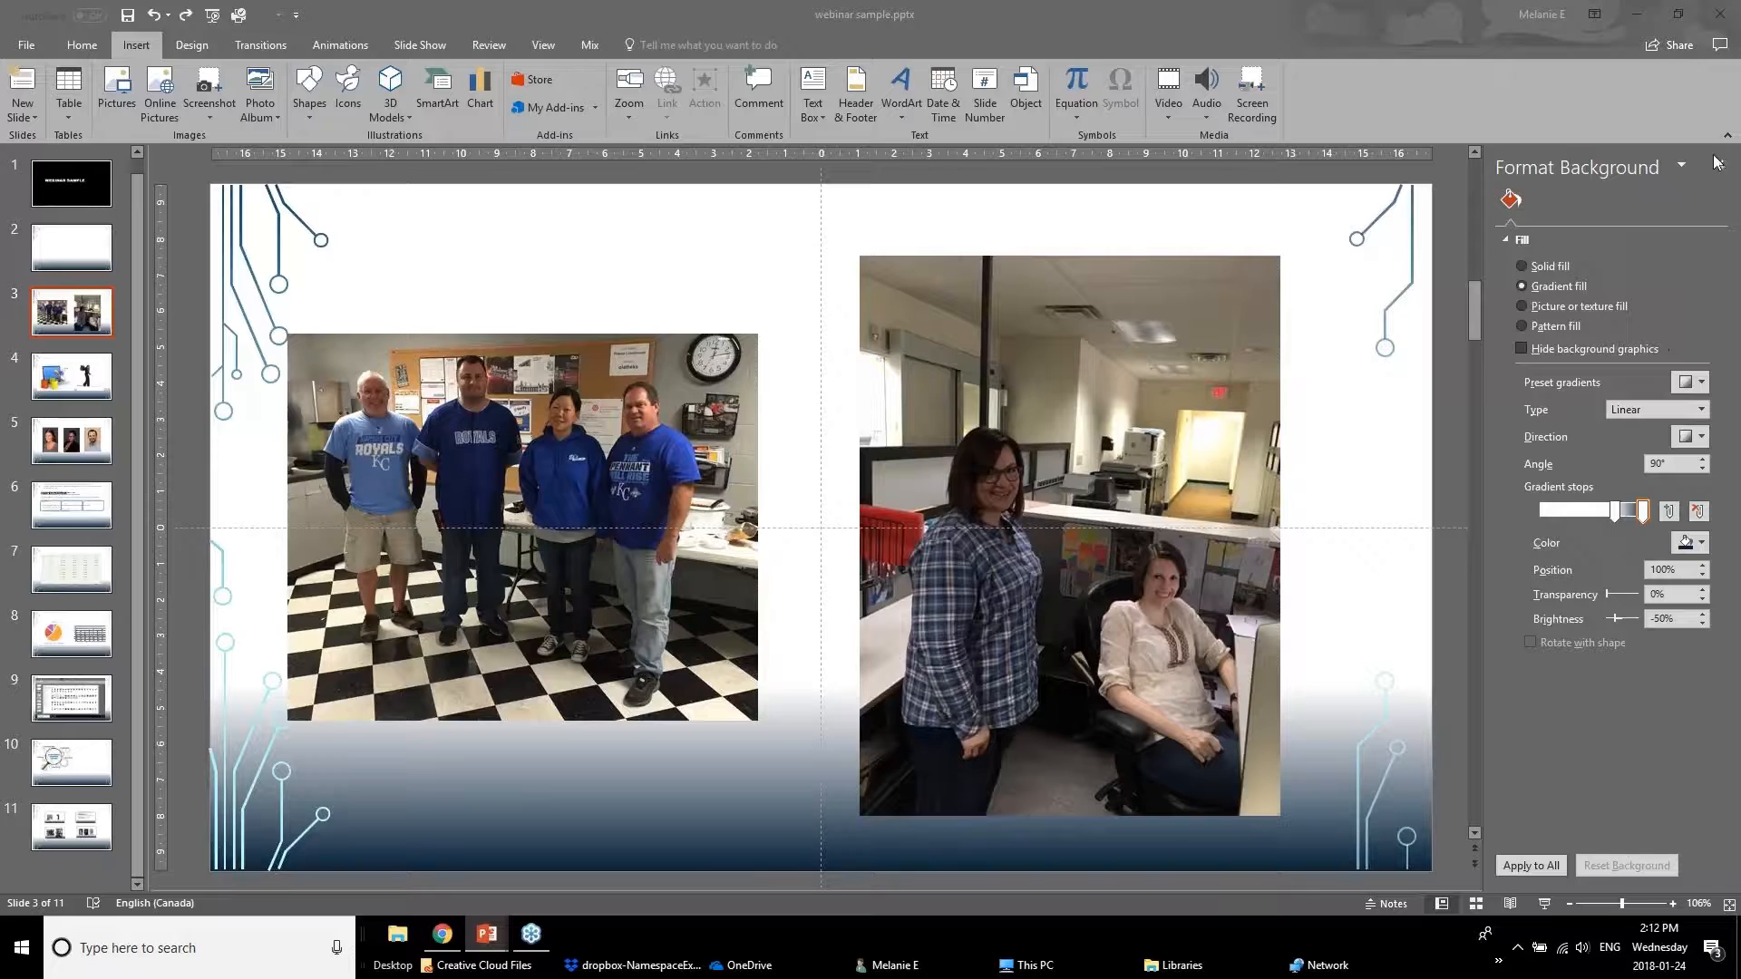
# - Close the background formatting settings and brighten the group photo of four people with a +40% brightness correction preset
pyautogui.click(1718, 164)
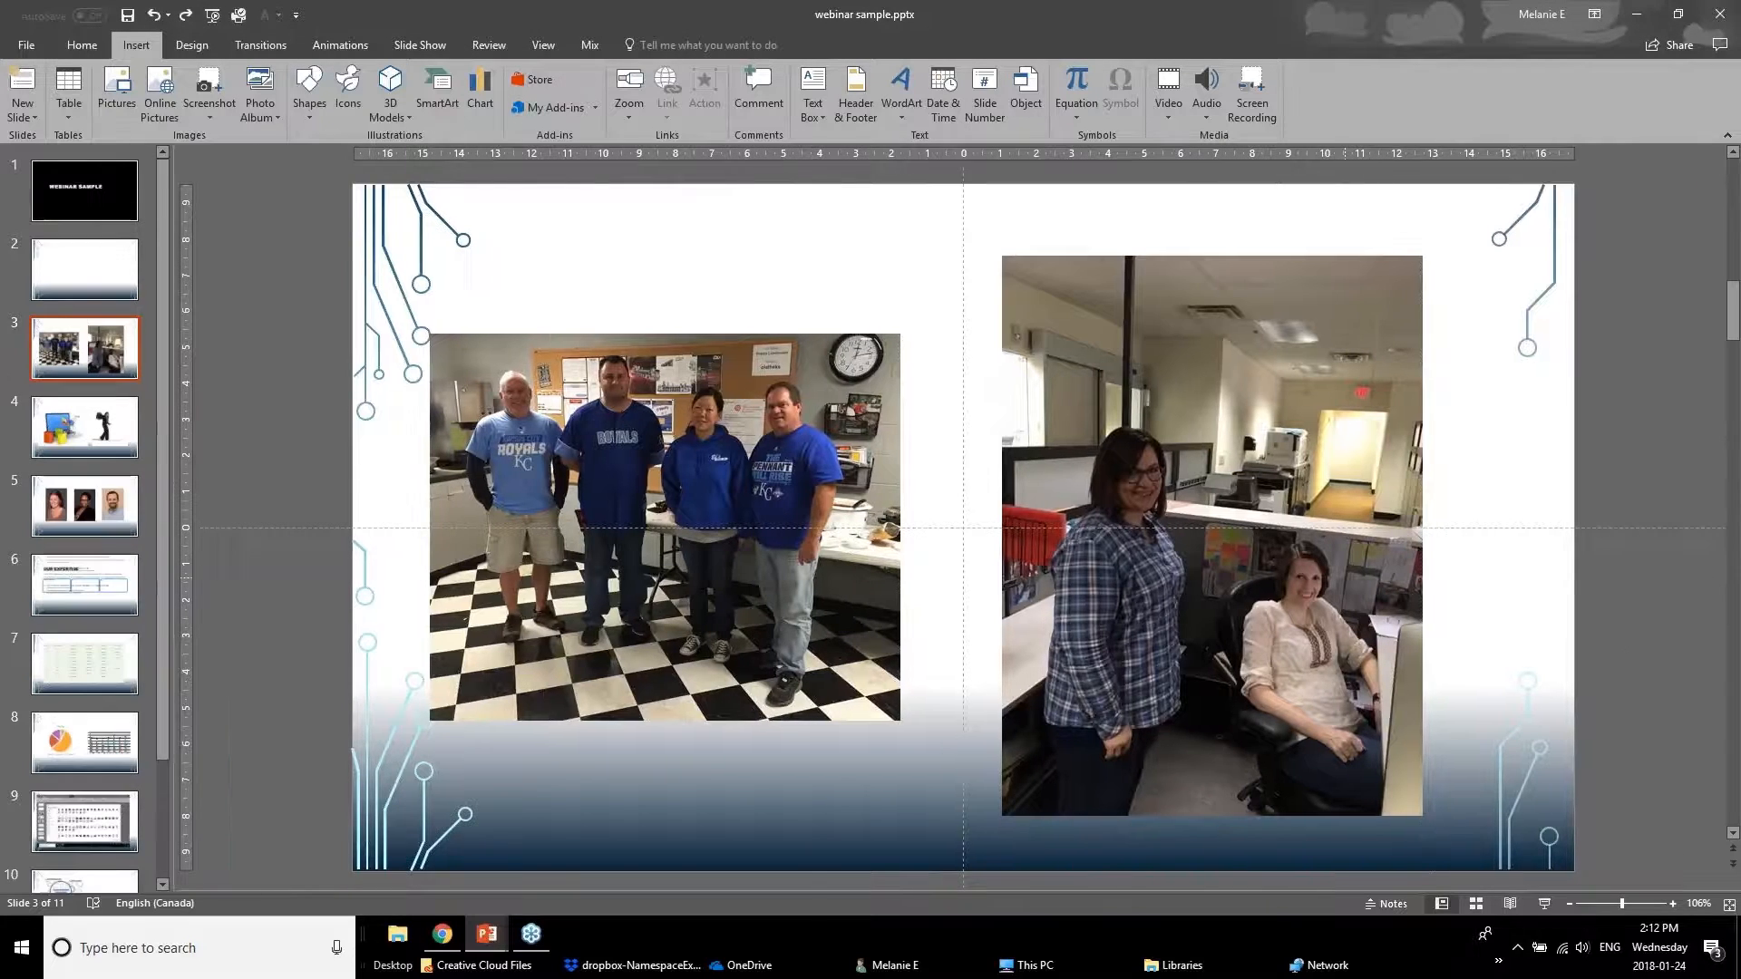
pyautogui.click(694, 482)
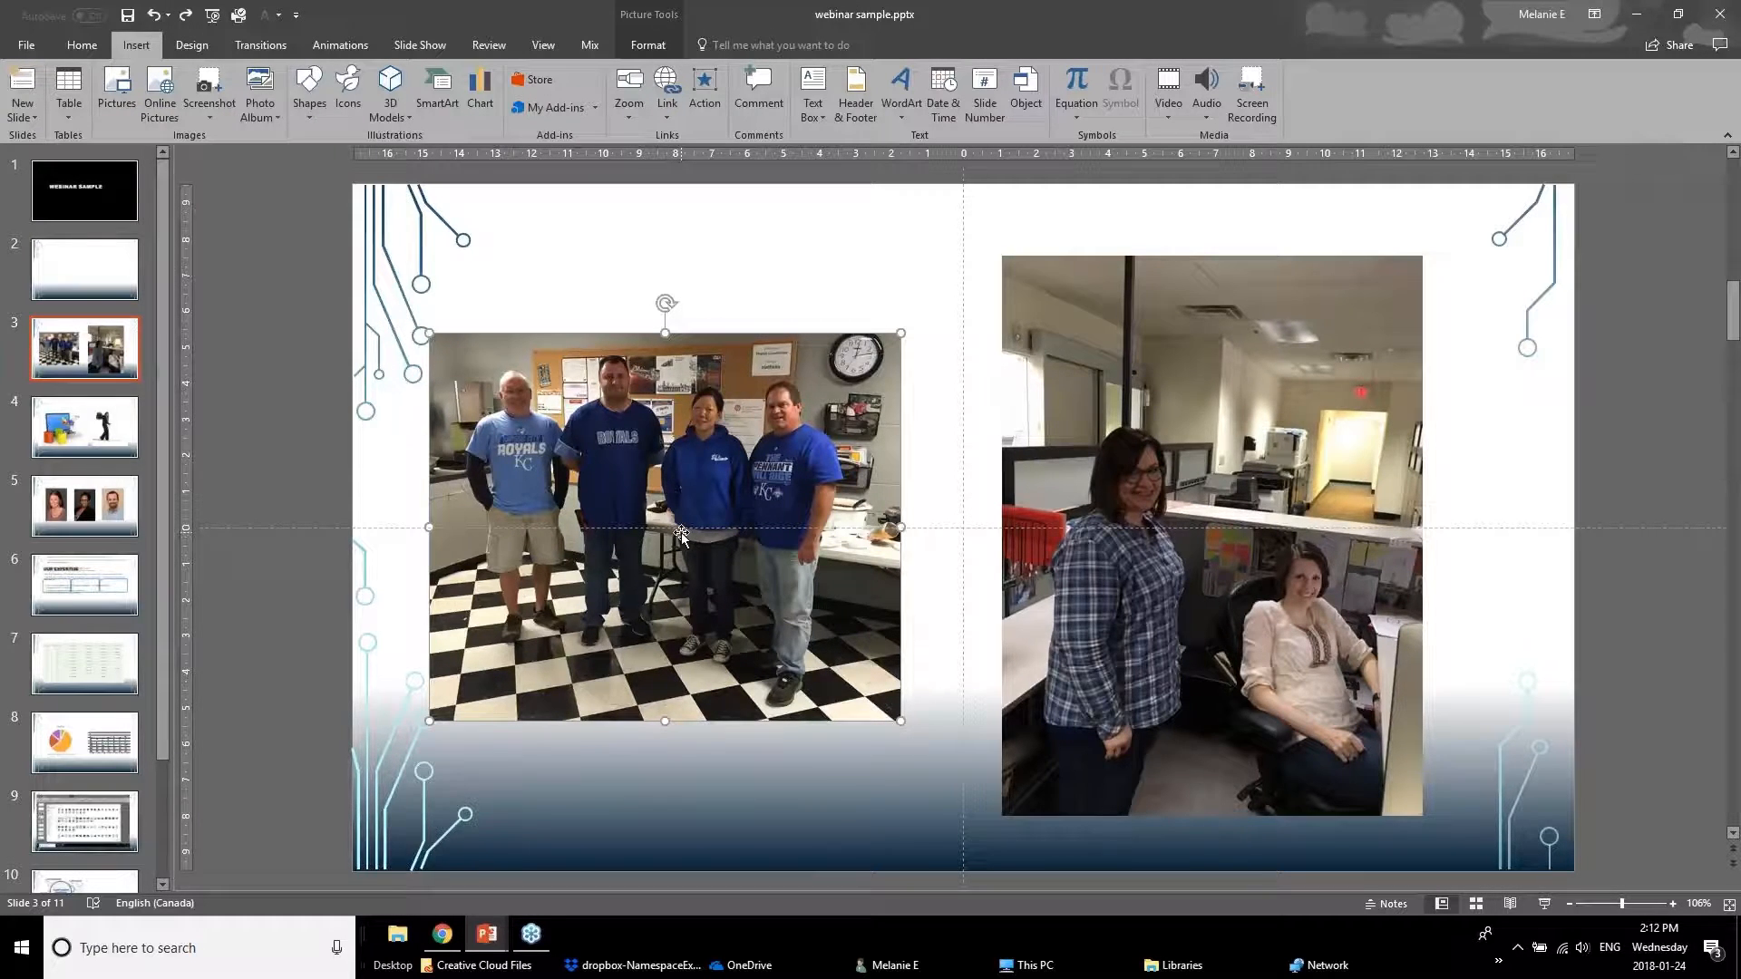
pyautogui.click(653, 17)
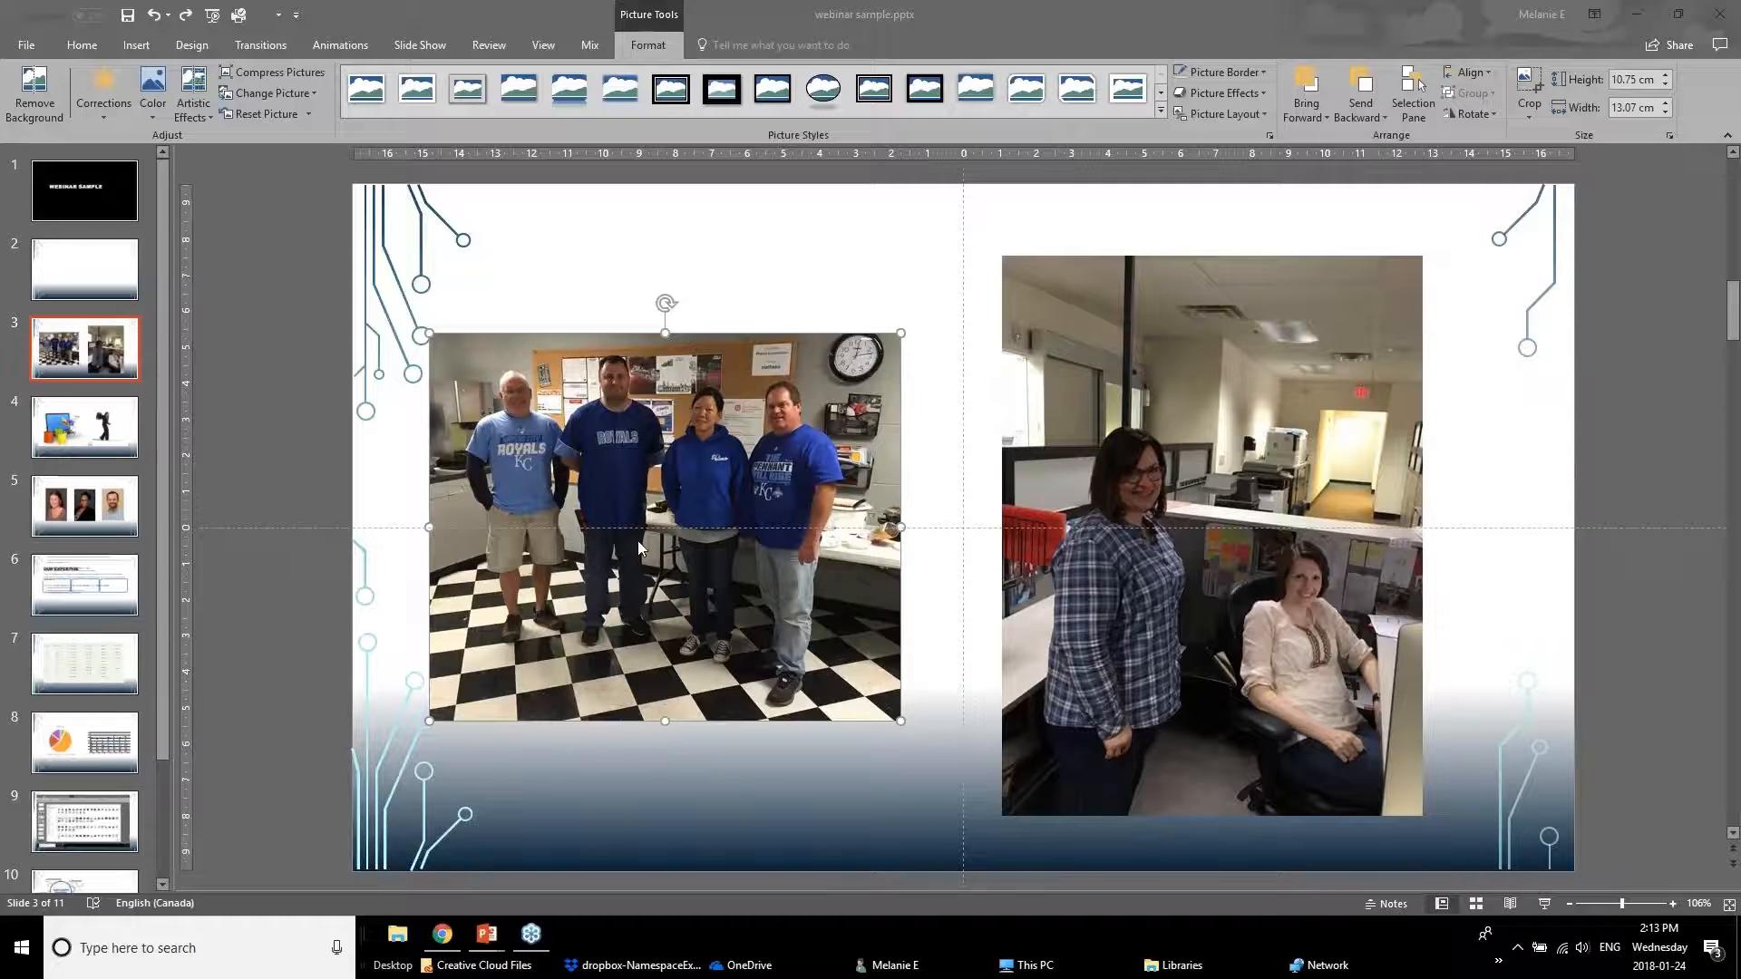
pyautogui.click(105, 109)
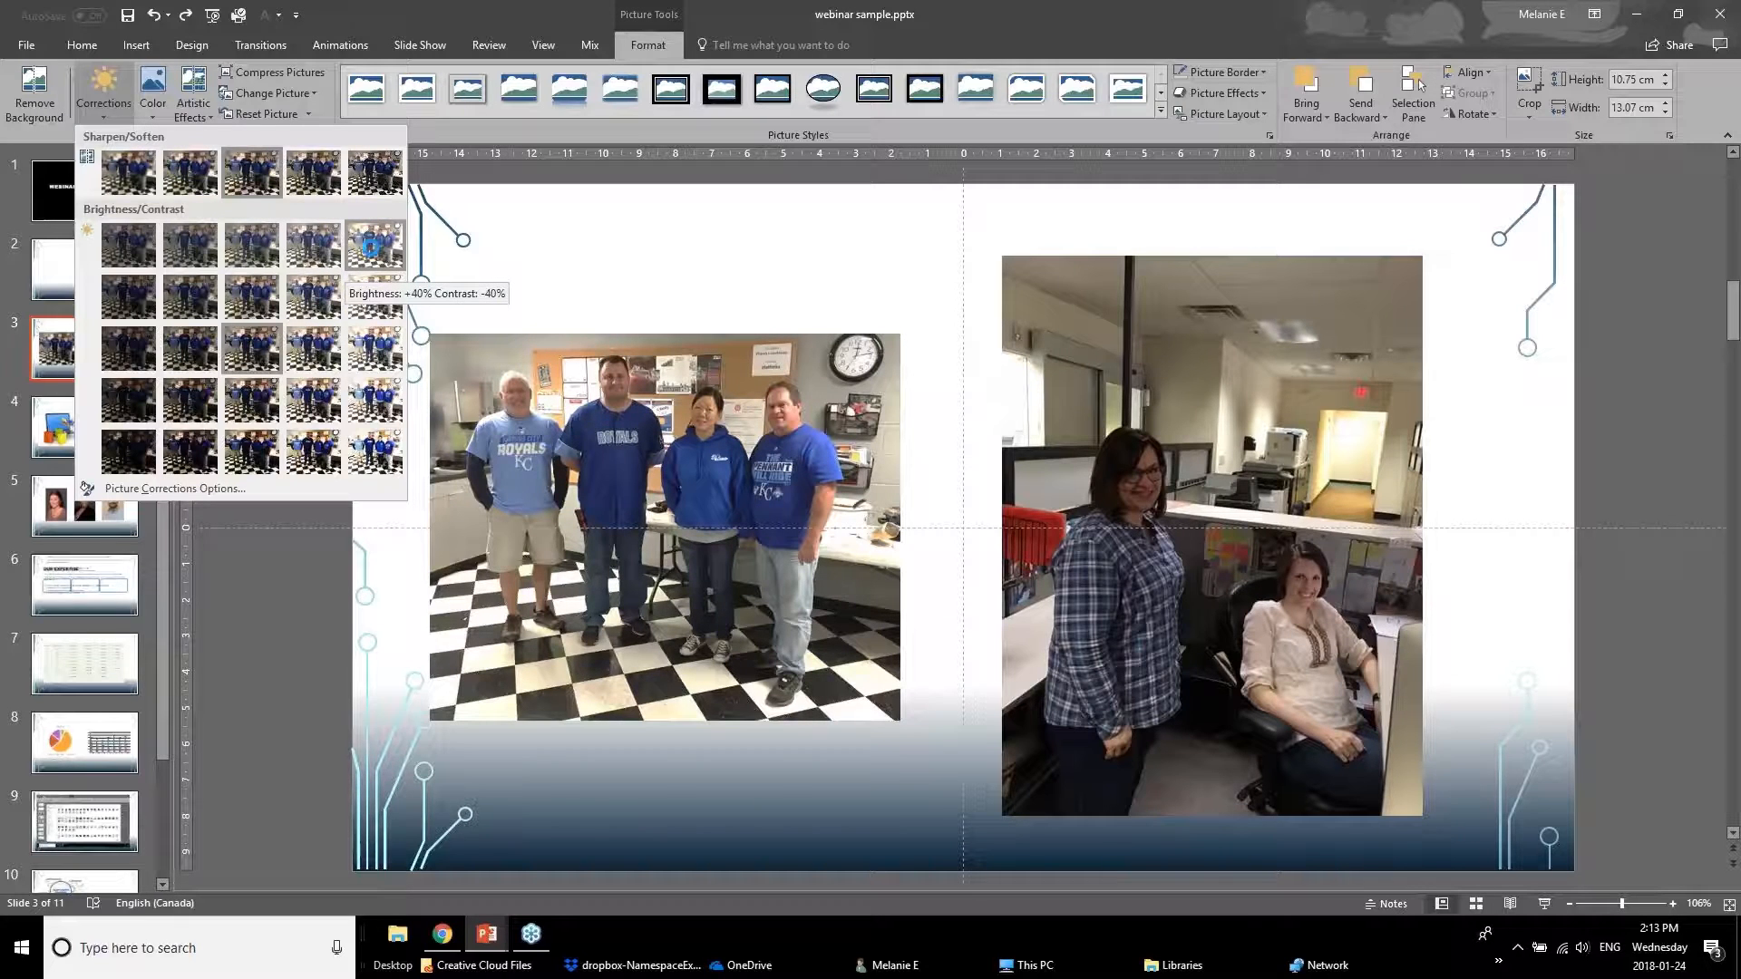
pyautogui.click(372, 345)
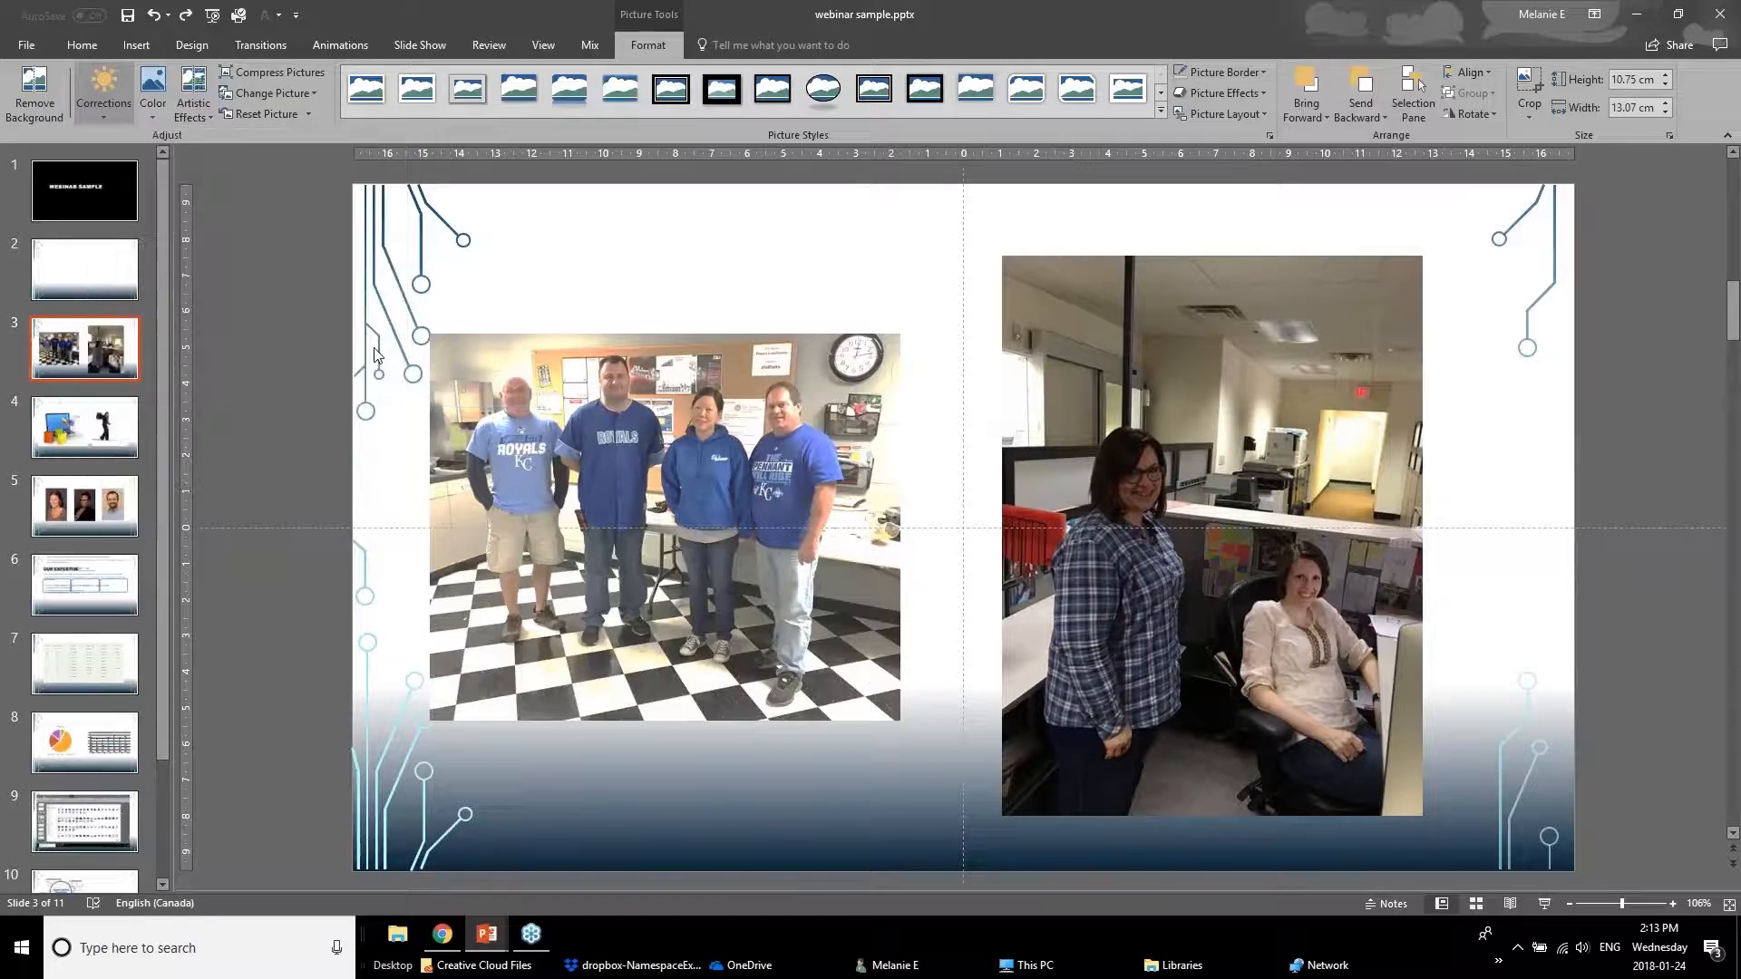
pyautogui.click(328, 602)
pyautogui.click(675, 554)
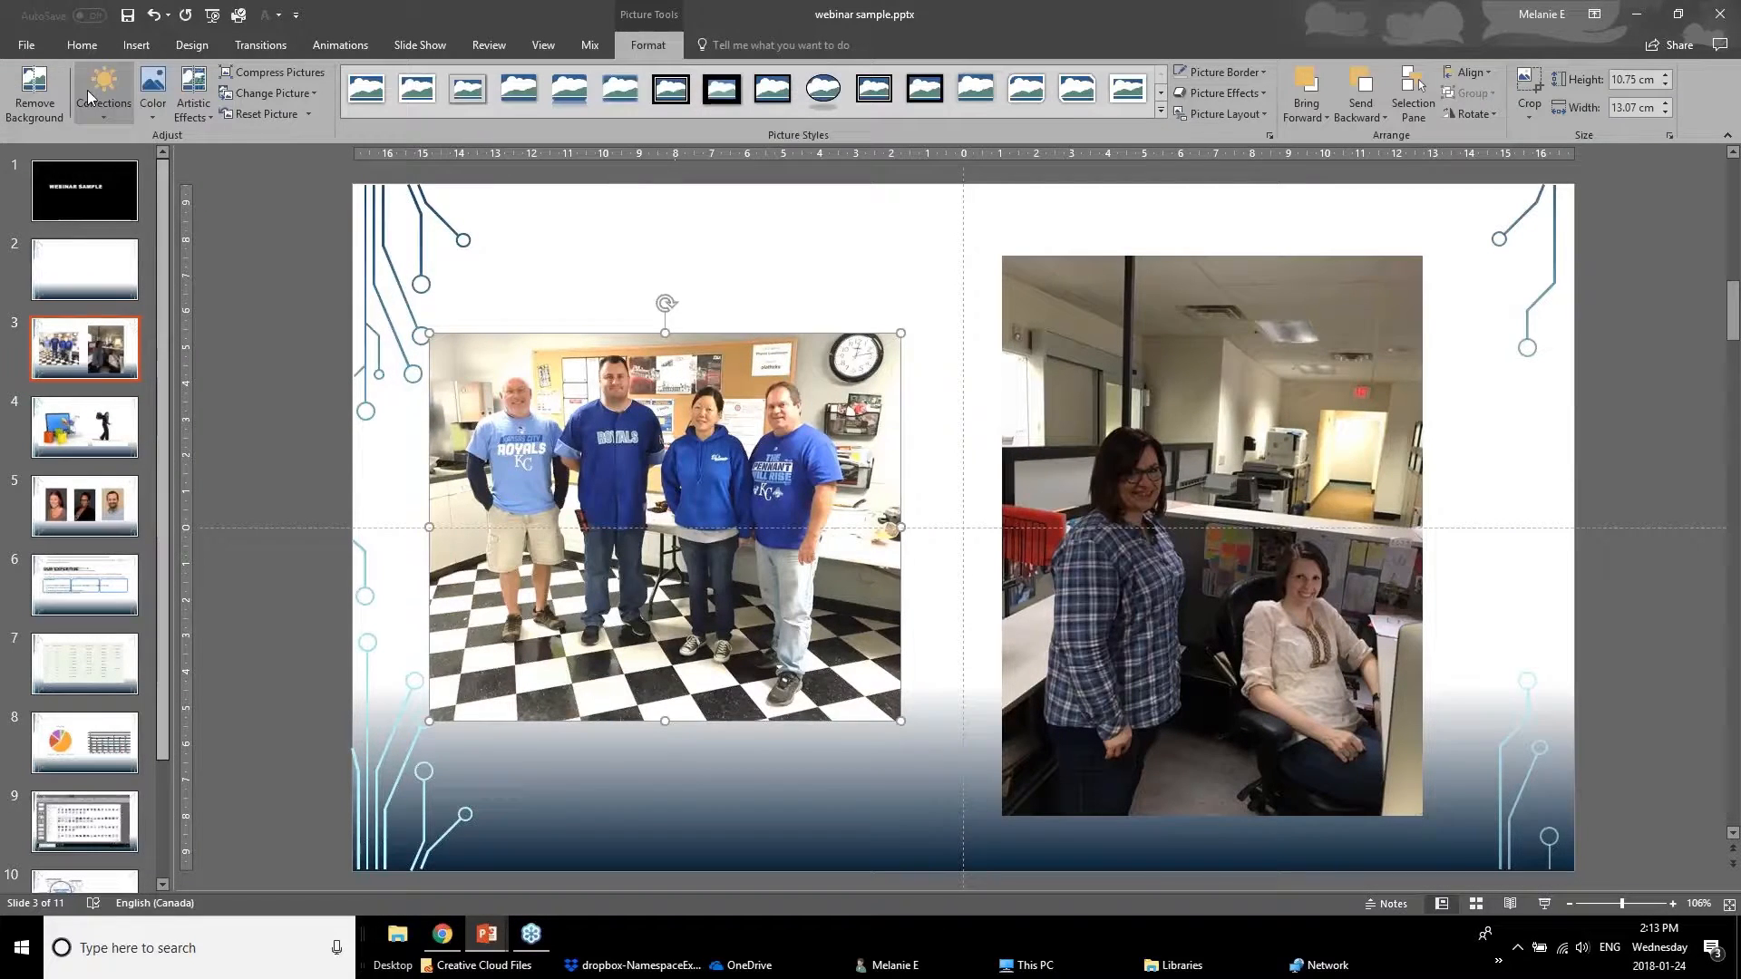
# - Mute the group photo's colours with the second-lowest Color Saturation preset
pyautogui.click(152, 98)
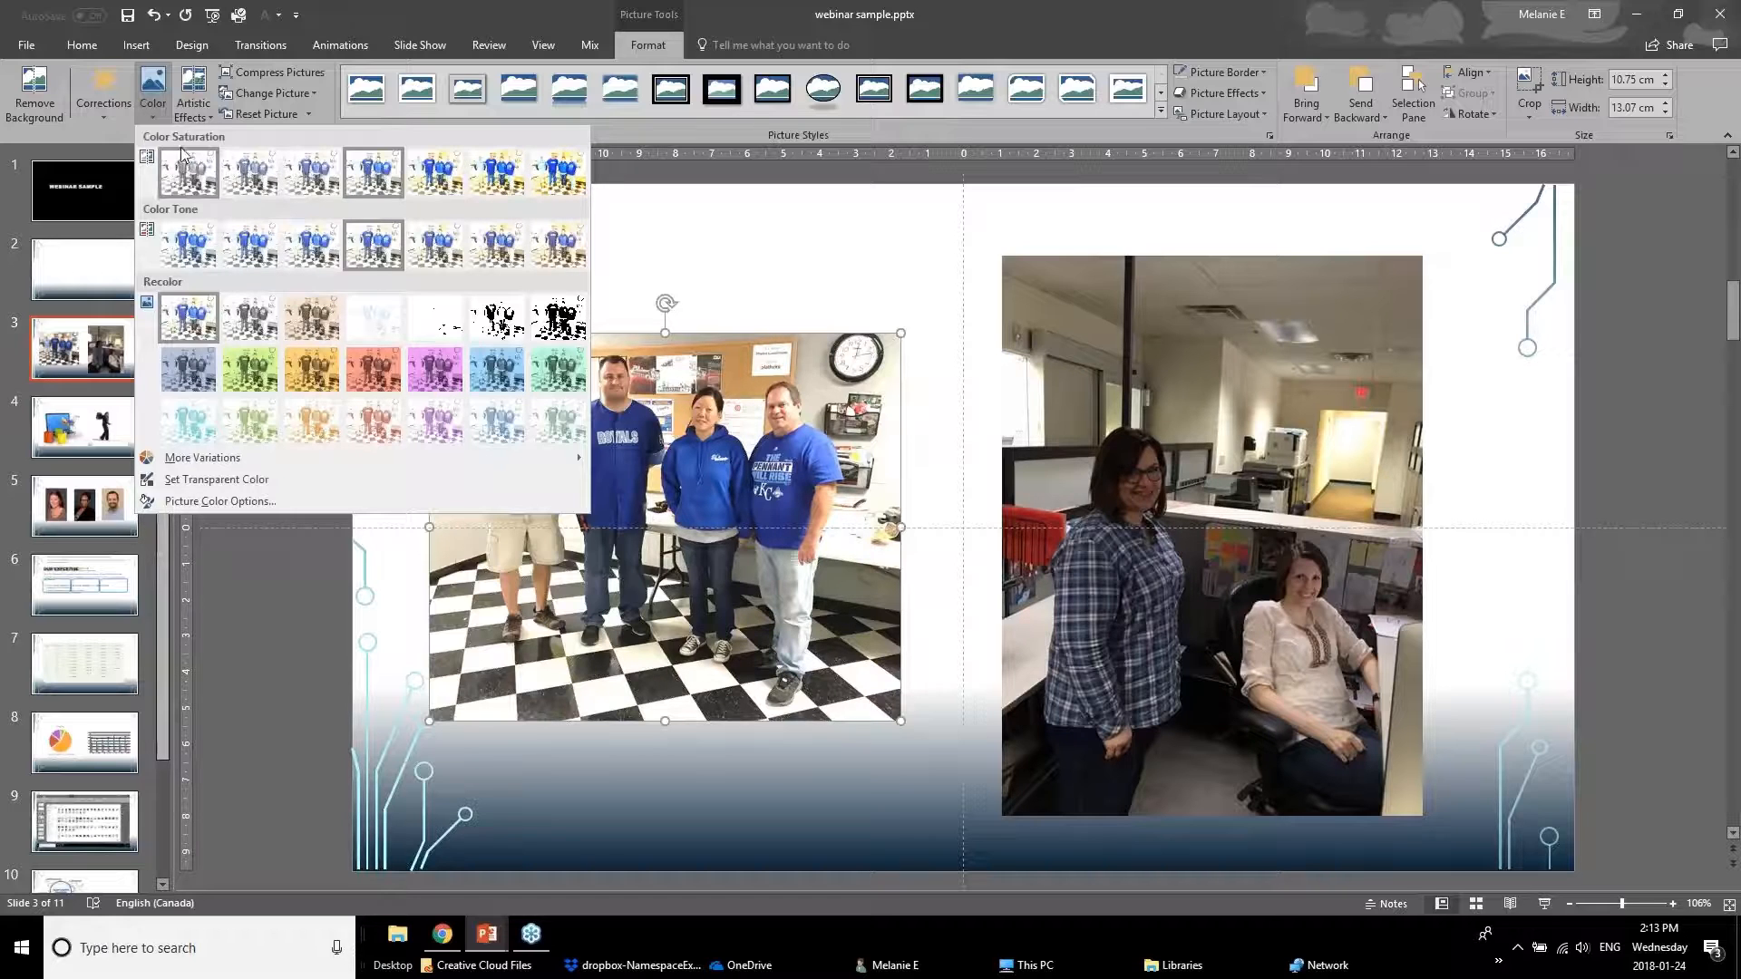
pyautogui.click(247, 184)
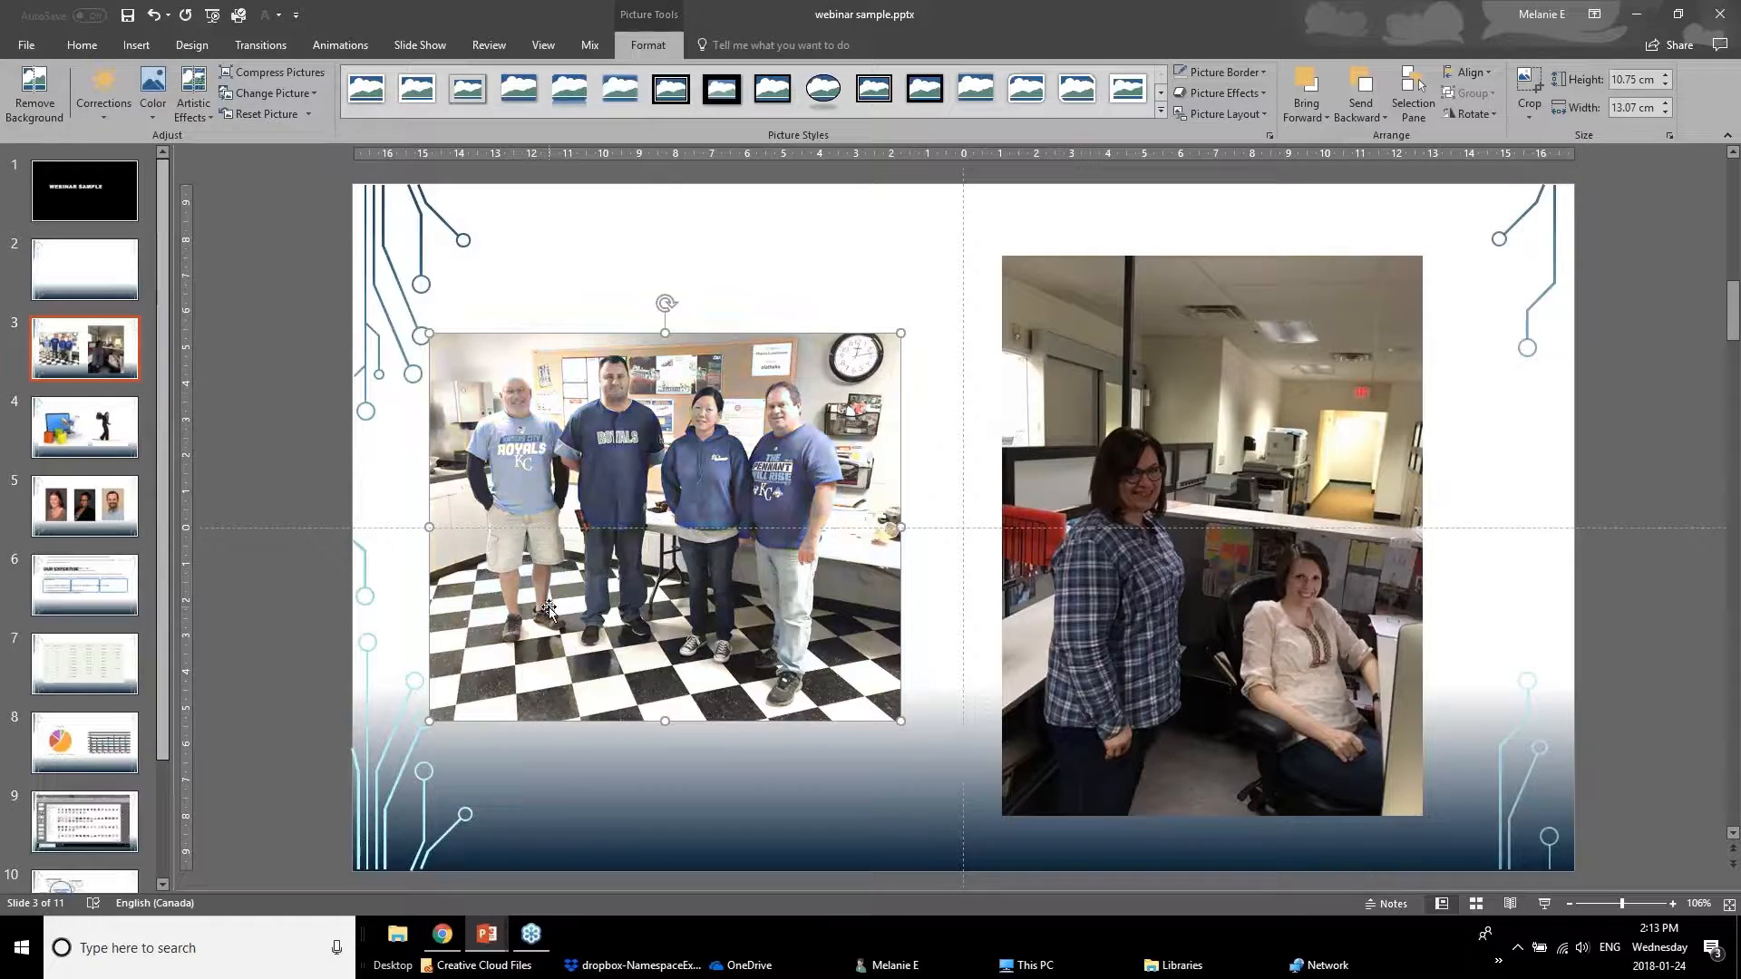
pyautogui.press('Escape')
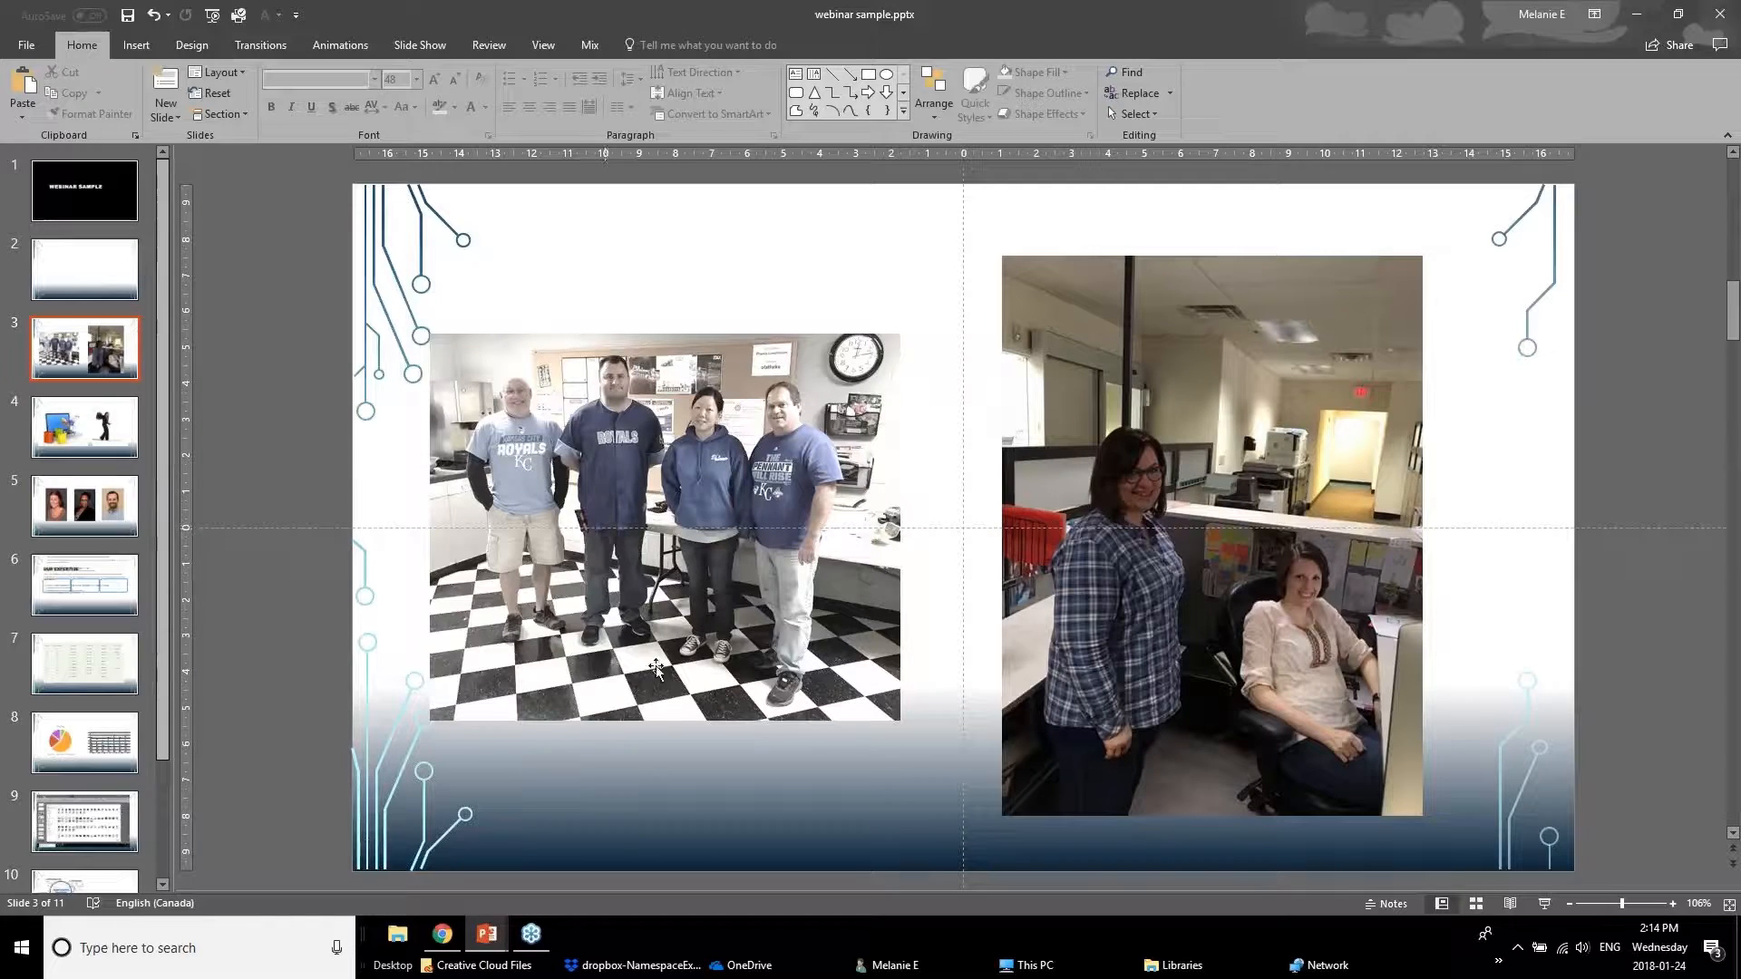
# - Brighten the photo of the two women in the office with a Brightness/Contrast correction preset
pyautogui.click(616, 509)
pyautogui.click(1229, 510)
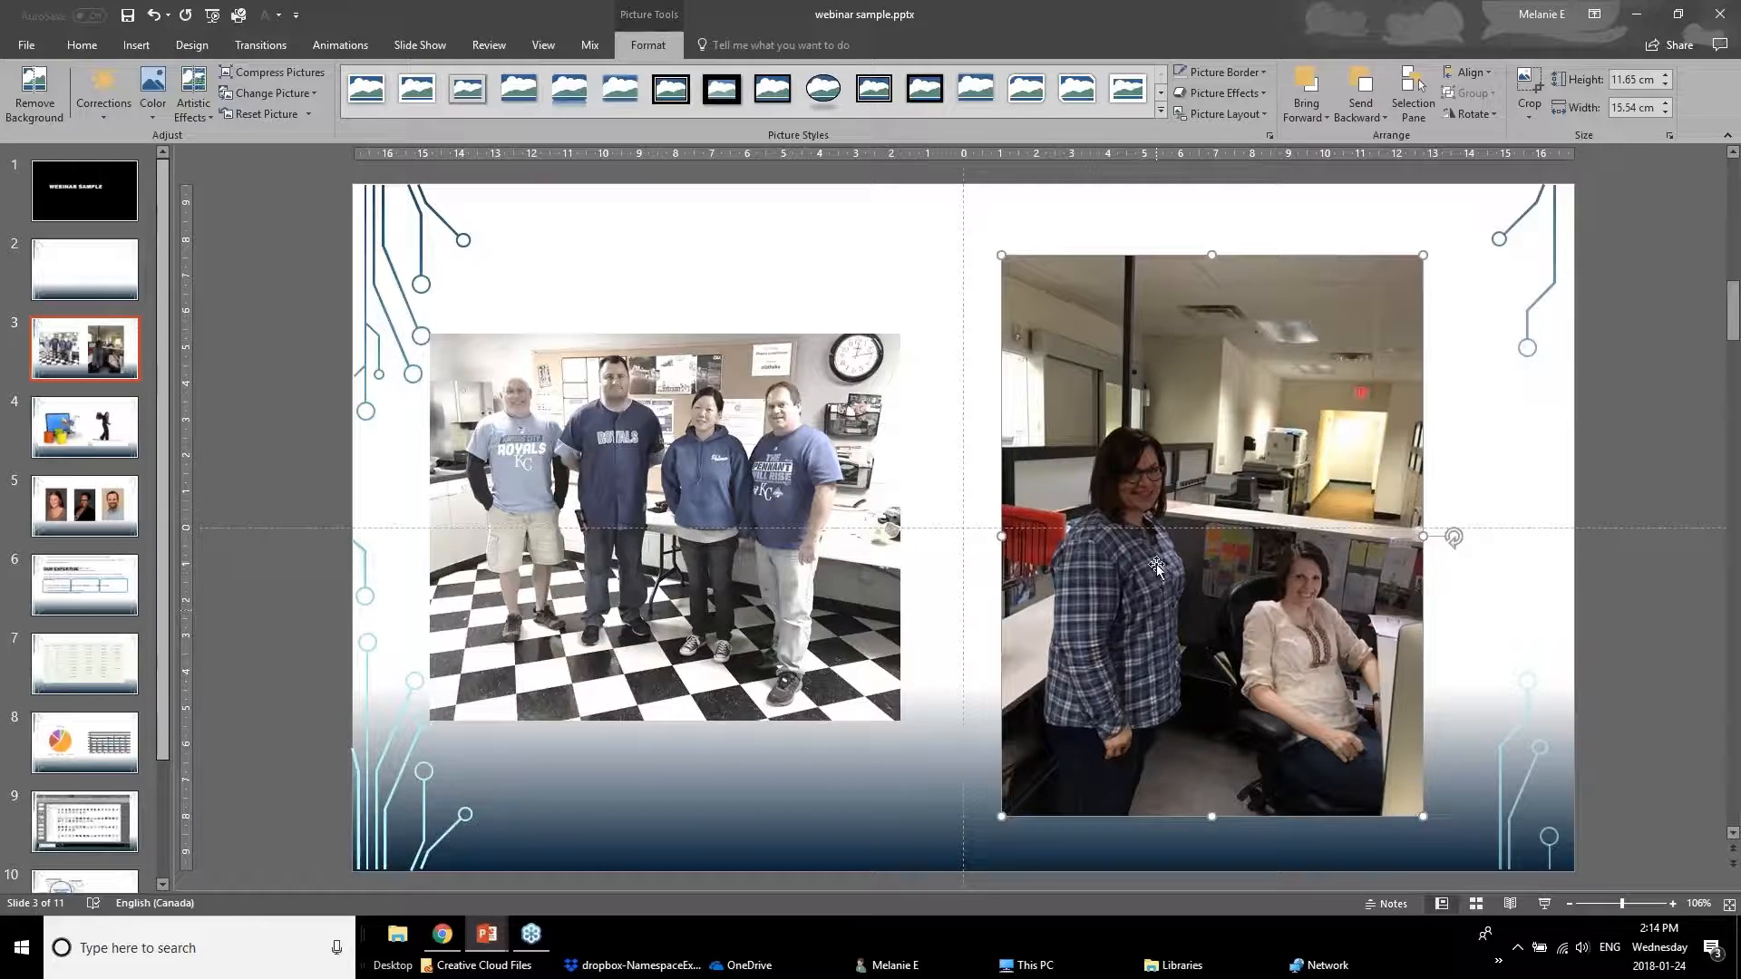
pyautogui.click(82, 110)
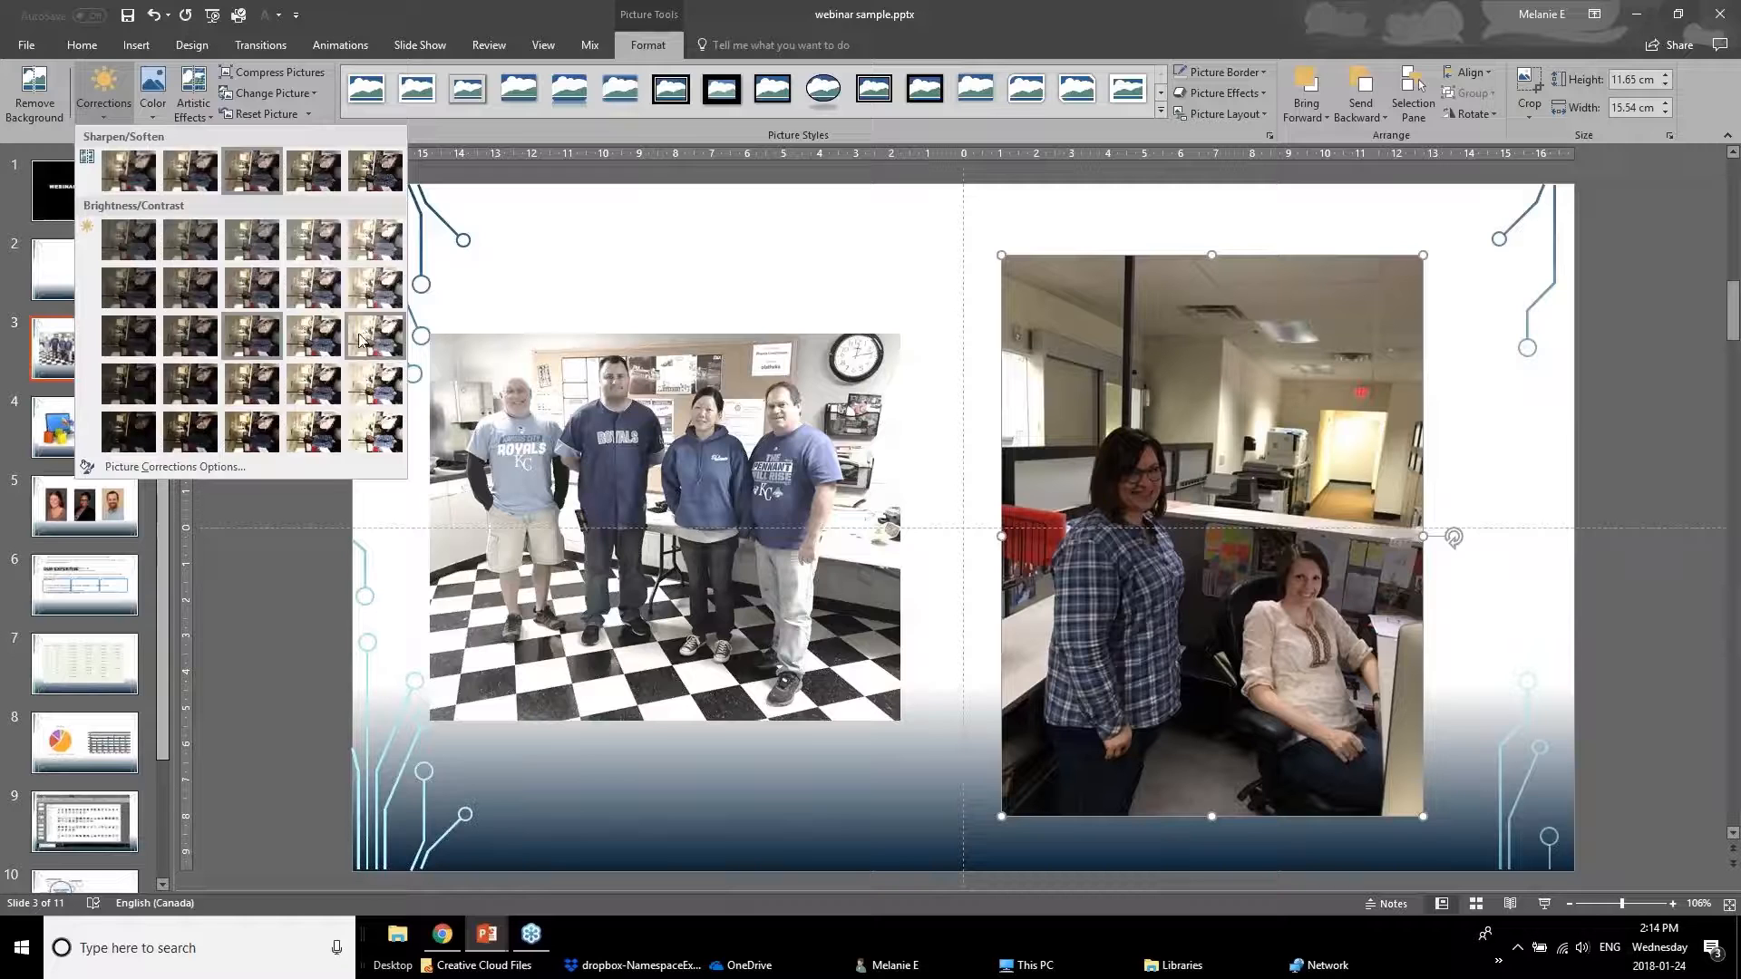
pyautogui.click(310, 337)
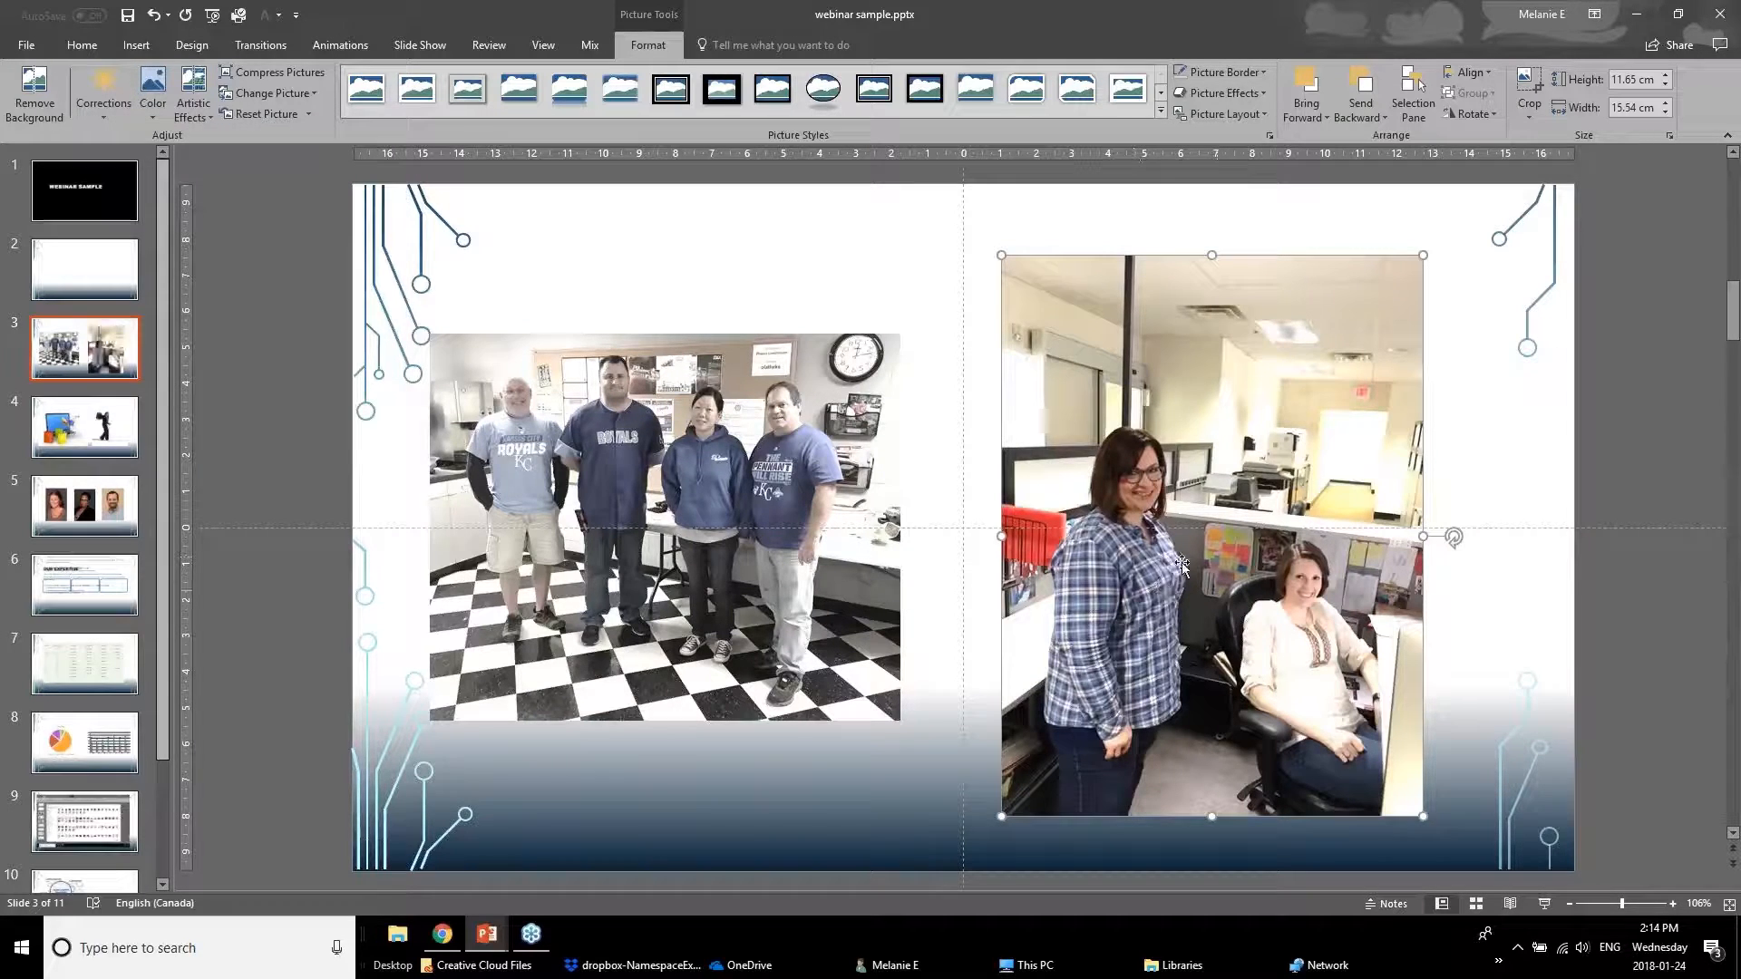
# - Crop the two women's photo at its top, bottom and left edges and enlarge it to about 11.37 by 9.03 cm
pyautogui.click(1532, 88)
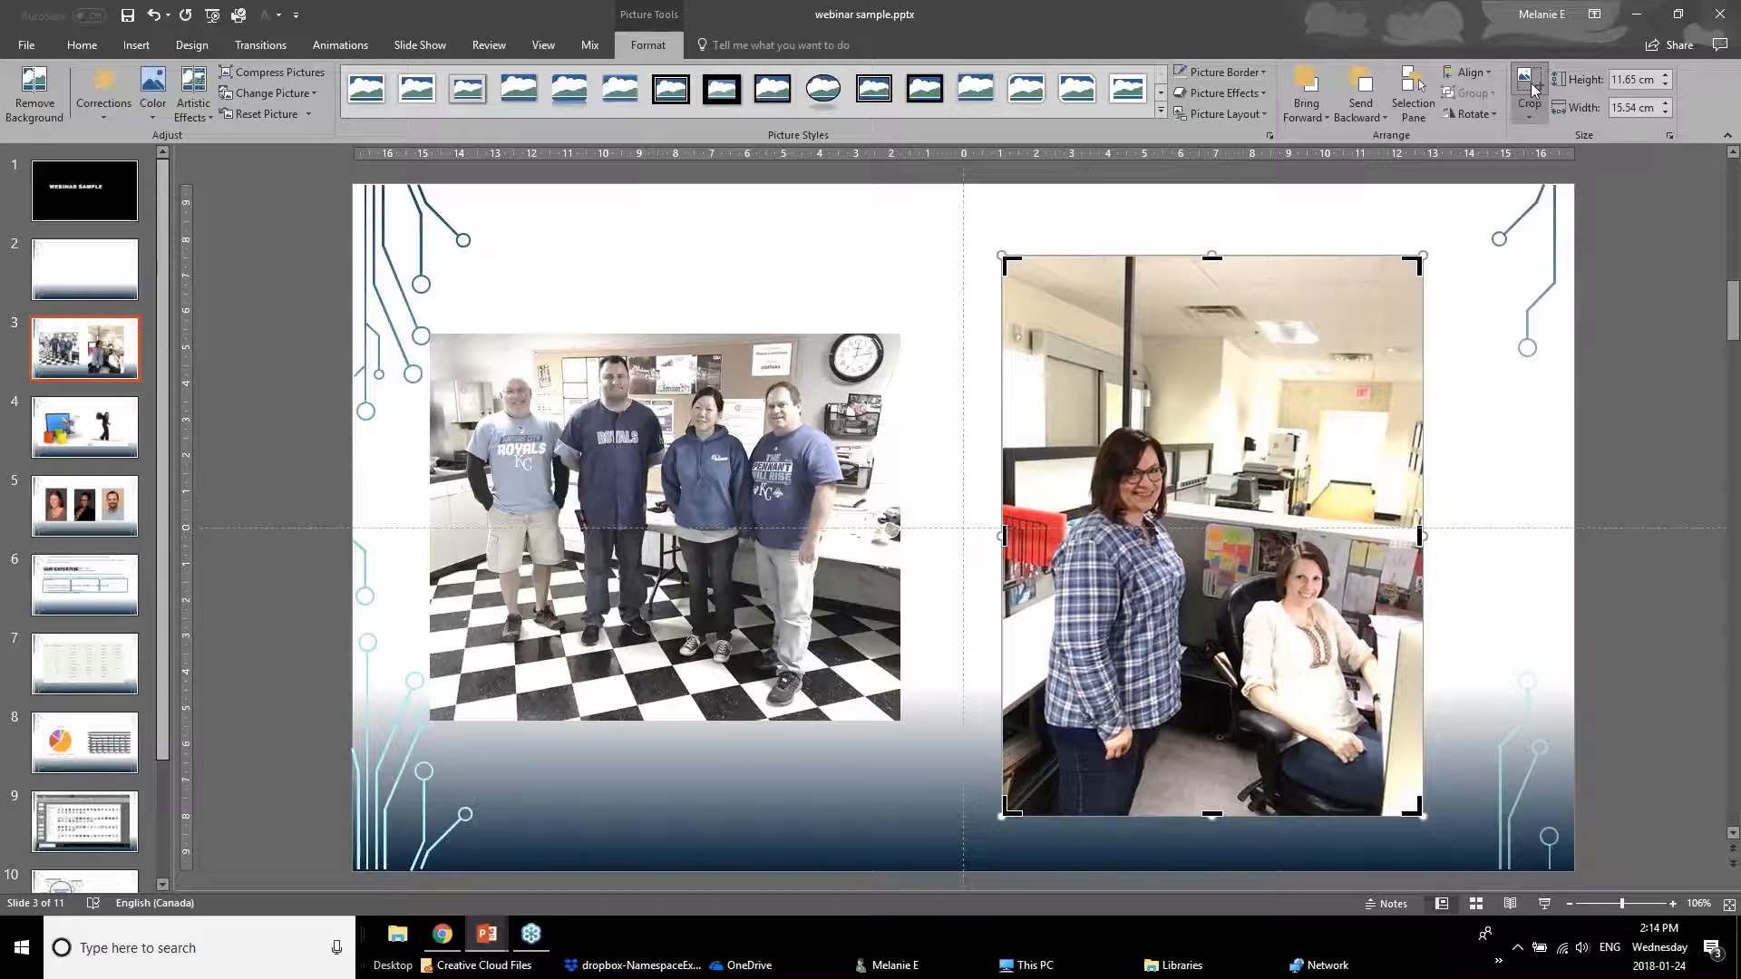
pyautogui.moveTo(1213, 256); pyautogui.dragTo(1227, 422)
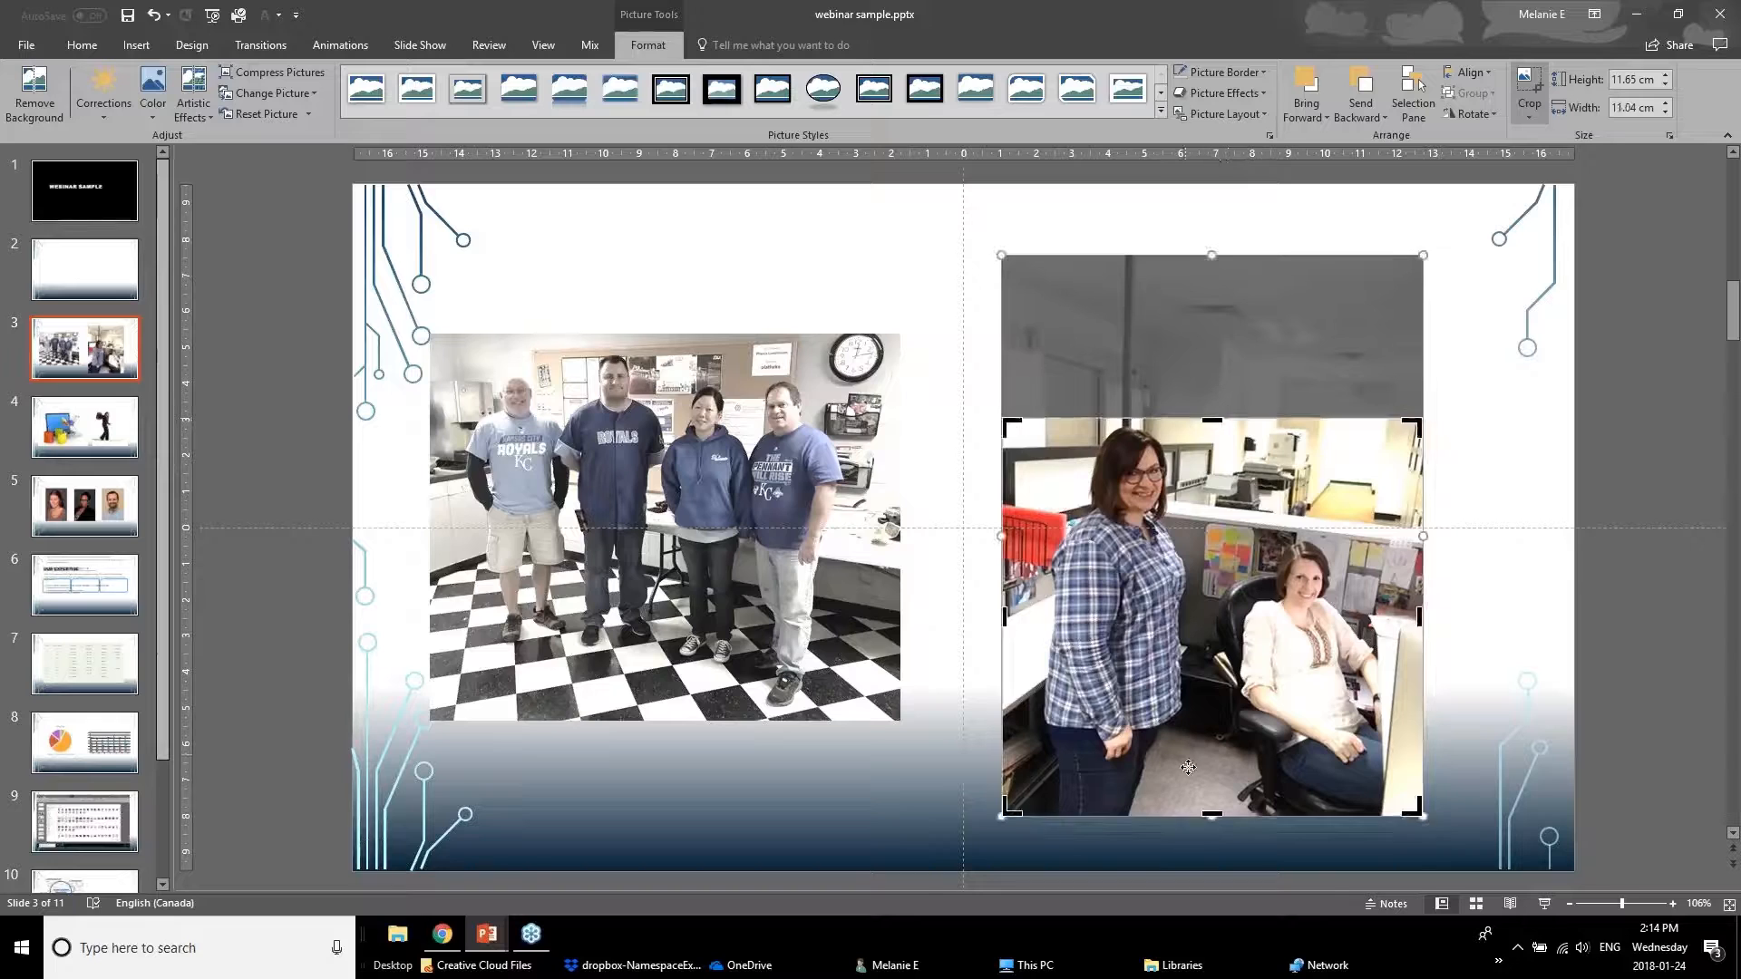
pyautogui.moveTo(1212, 816); pyautogui.dragTo(1213, 701)
pyautogui.moveTo(1022, 543); pyautogui.dragTo(1084, 544)
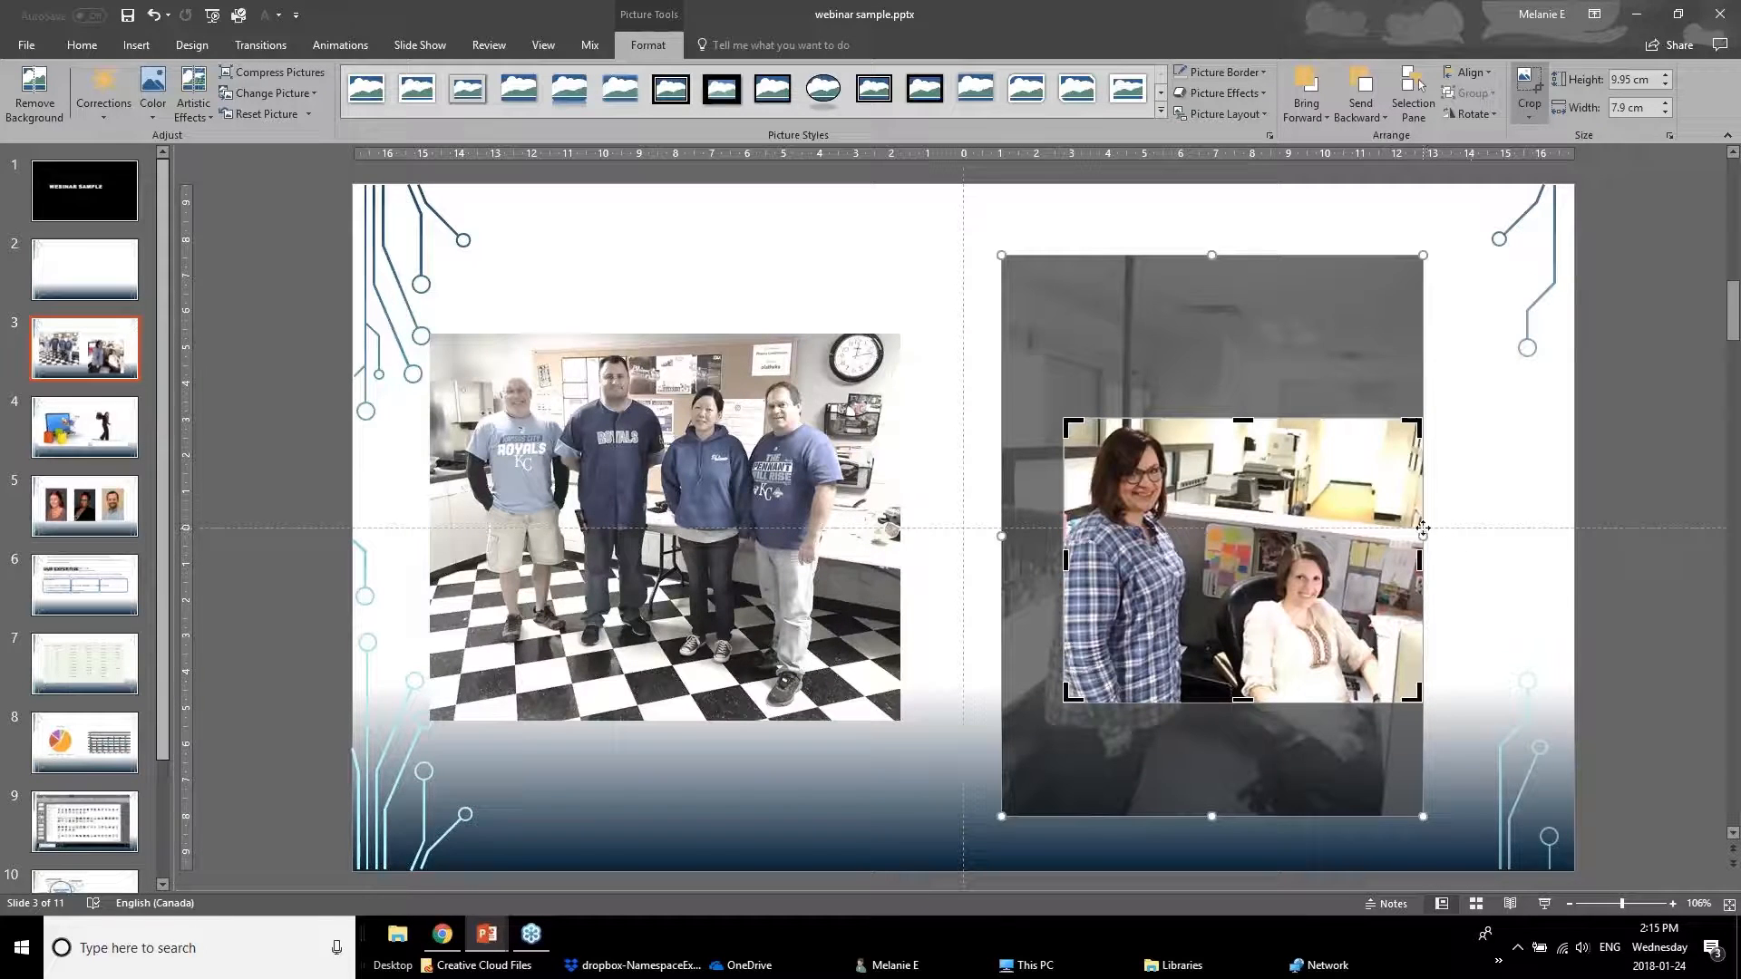
pyautogui.moveTo(1414, 535)
pyautogui.mouseDown()
pyautogui.moveTo(1399, 535)
pyautogui.moveTo(1411, 556)
pyautogui.moveTo(1437, 554)
pyautogui.mouseUp()
pyautogui.click(1558, 632)
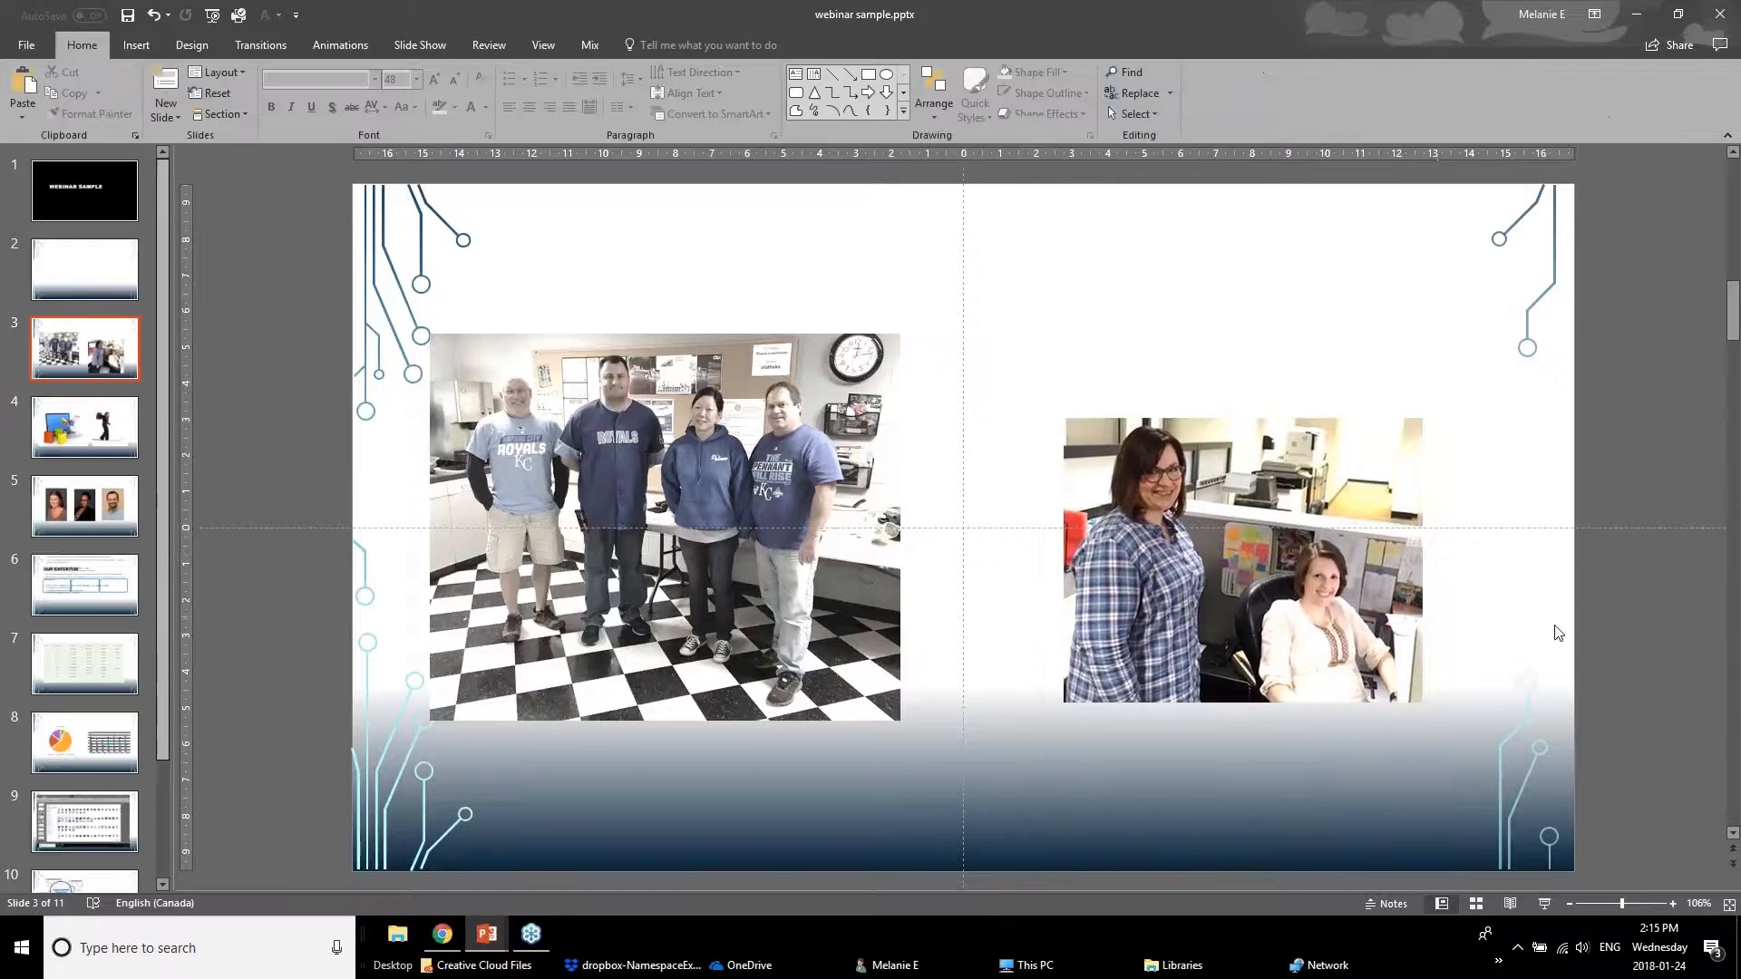
pyautogui.moveTo(1401, 684); pyautogui.dragTo(1415, 615)
pyautogui.moveTo(1330, 499); pyautogui.dragTo(1360, 564)
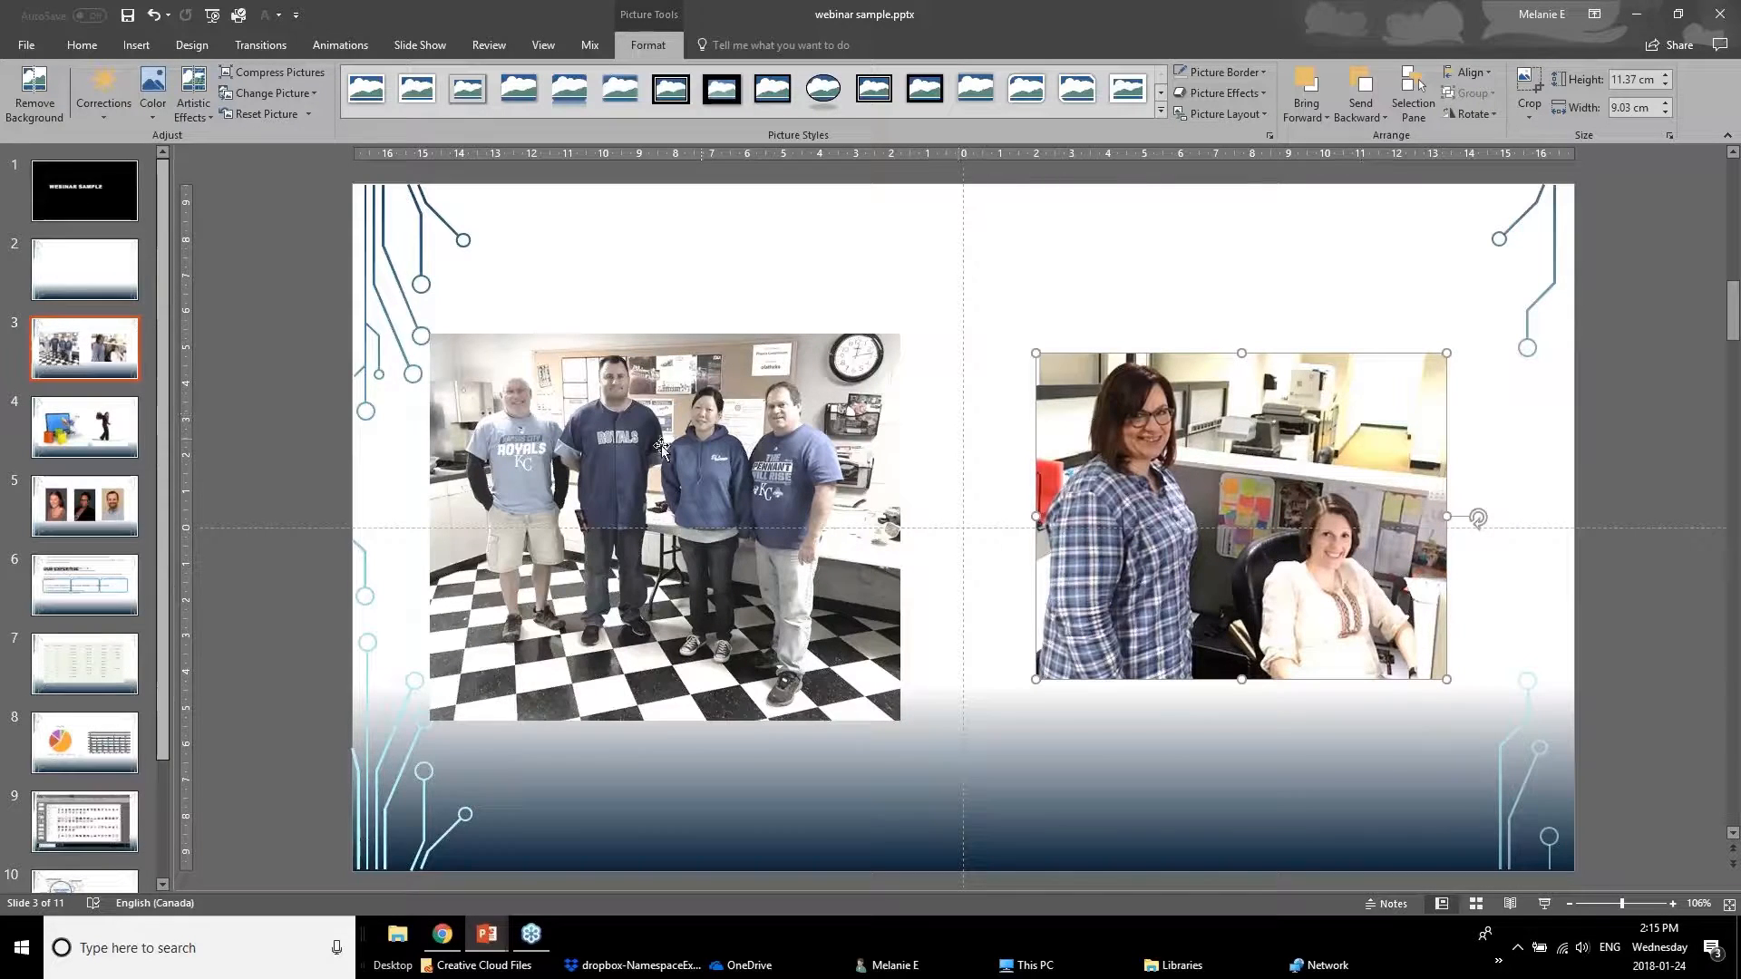
# - Crop away the lower half of the group photo to a height of about 5.38 cm and move it slightly down
pyautogui.click(794, 585)
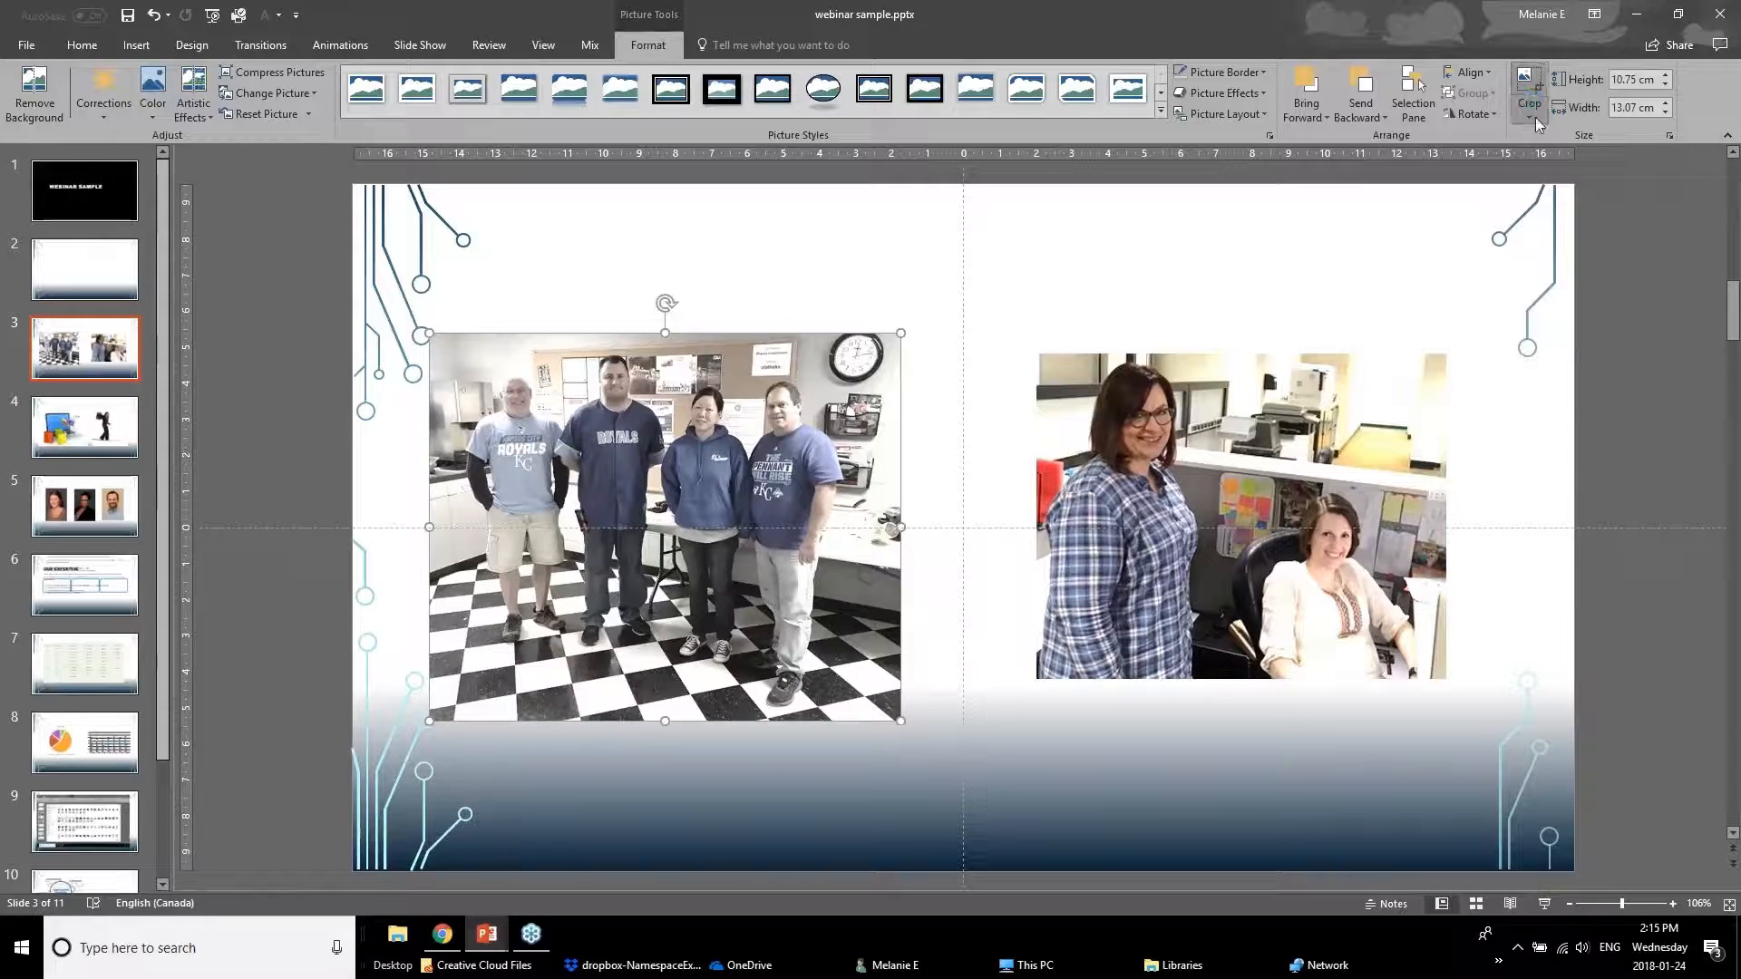
pyautogui.click(1537, 76)
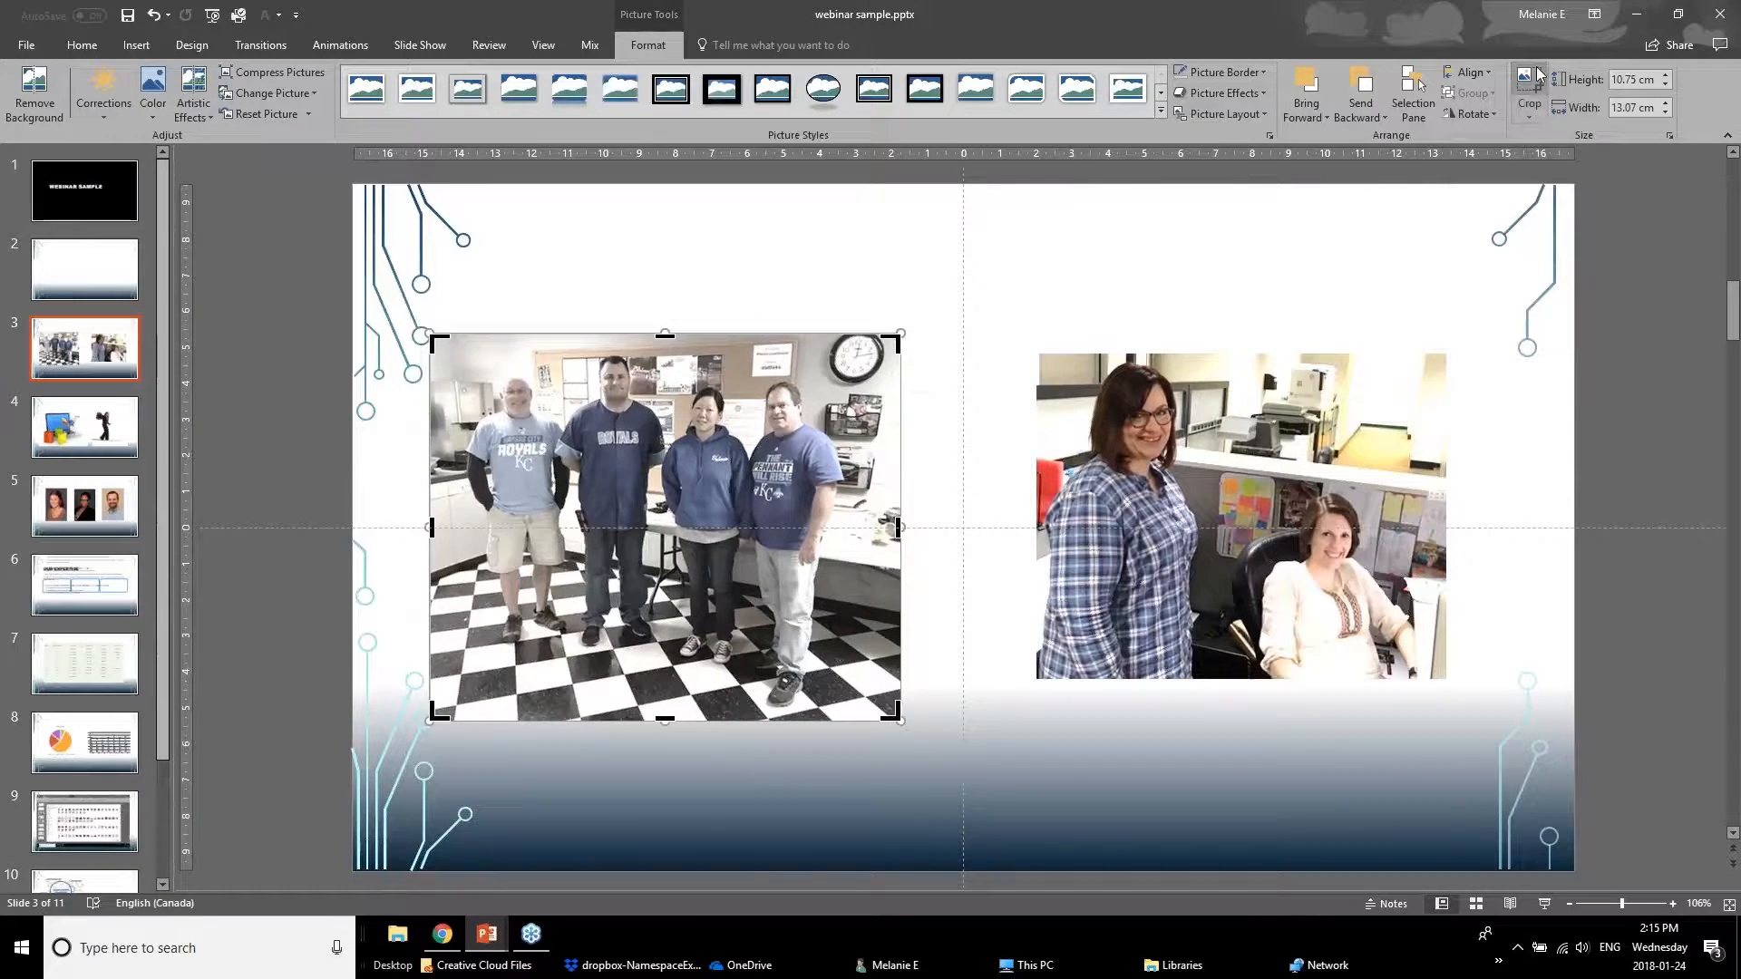
pyautogui.click(1532, 78)
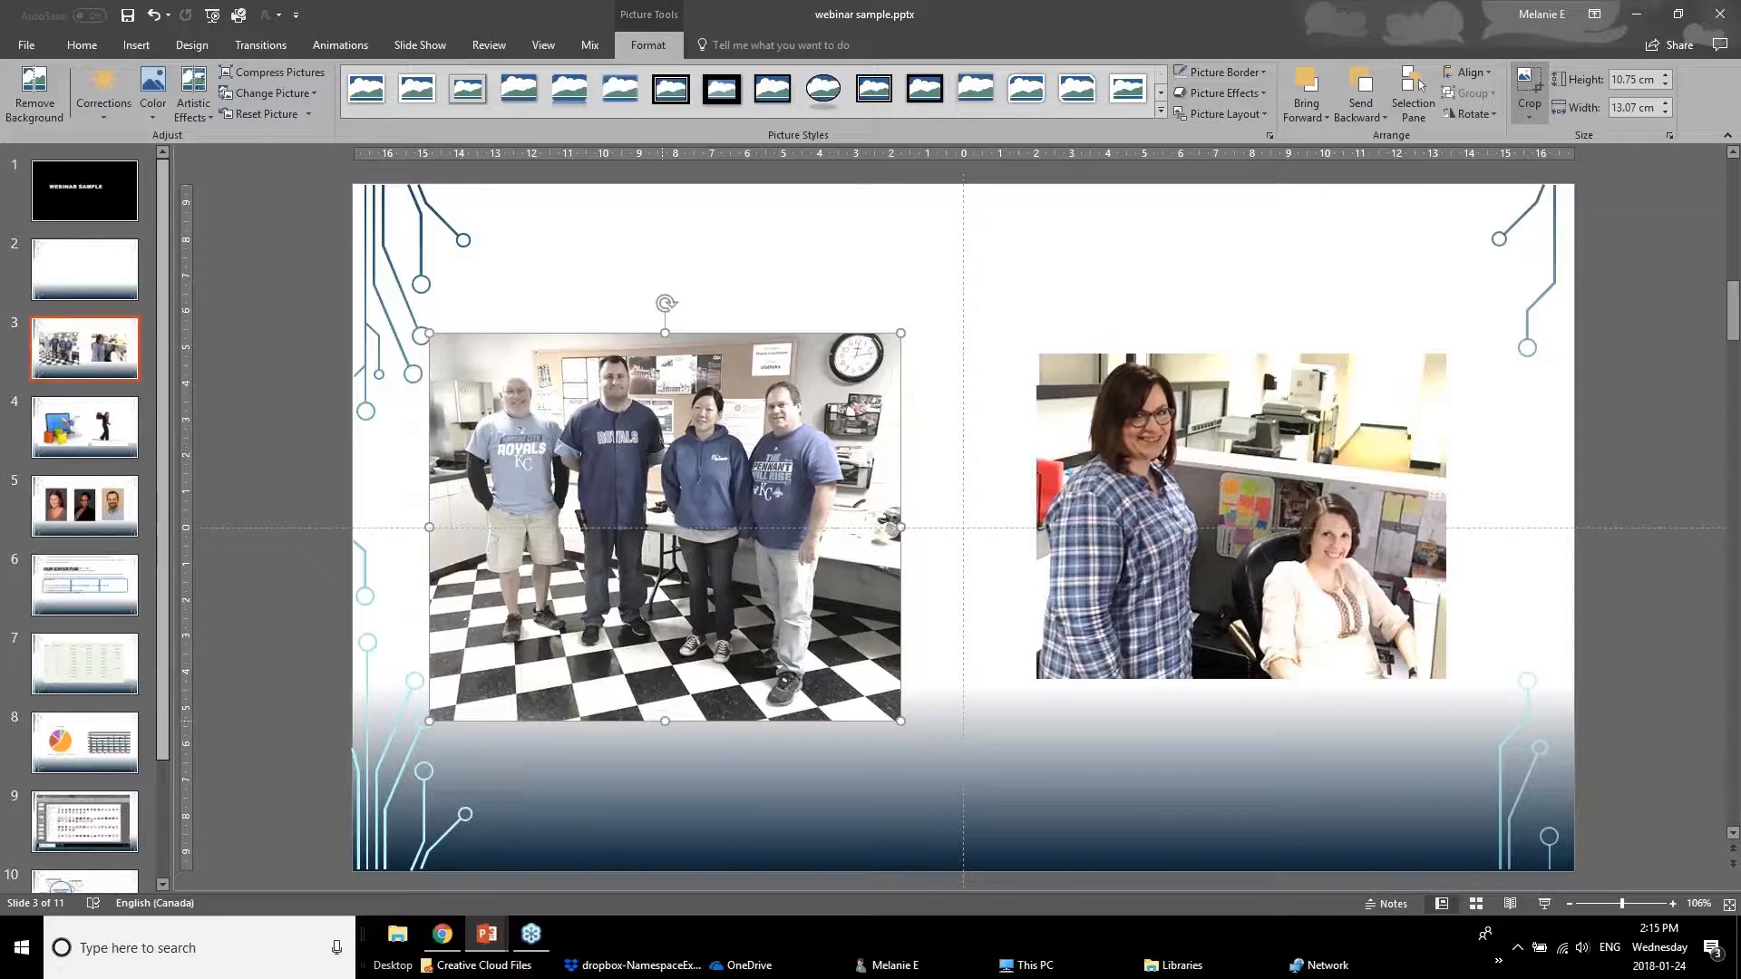
pyautogui.click(1530, 83)
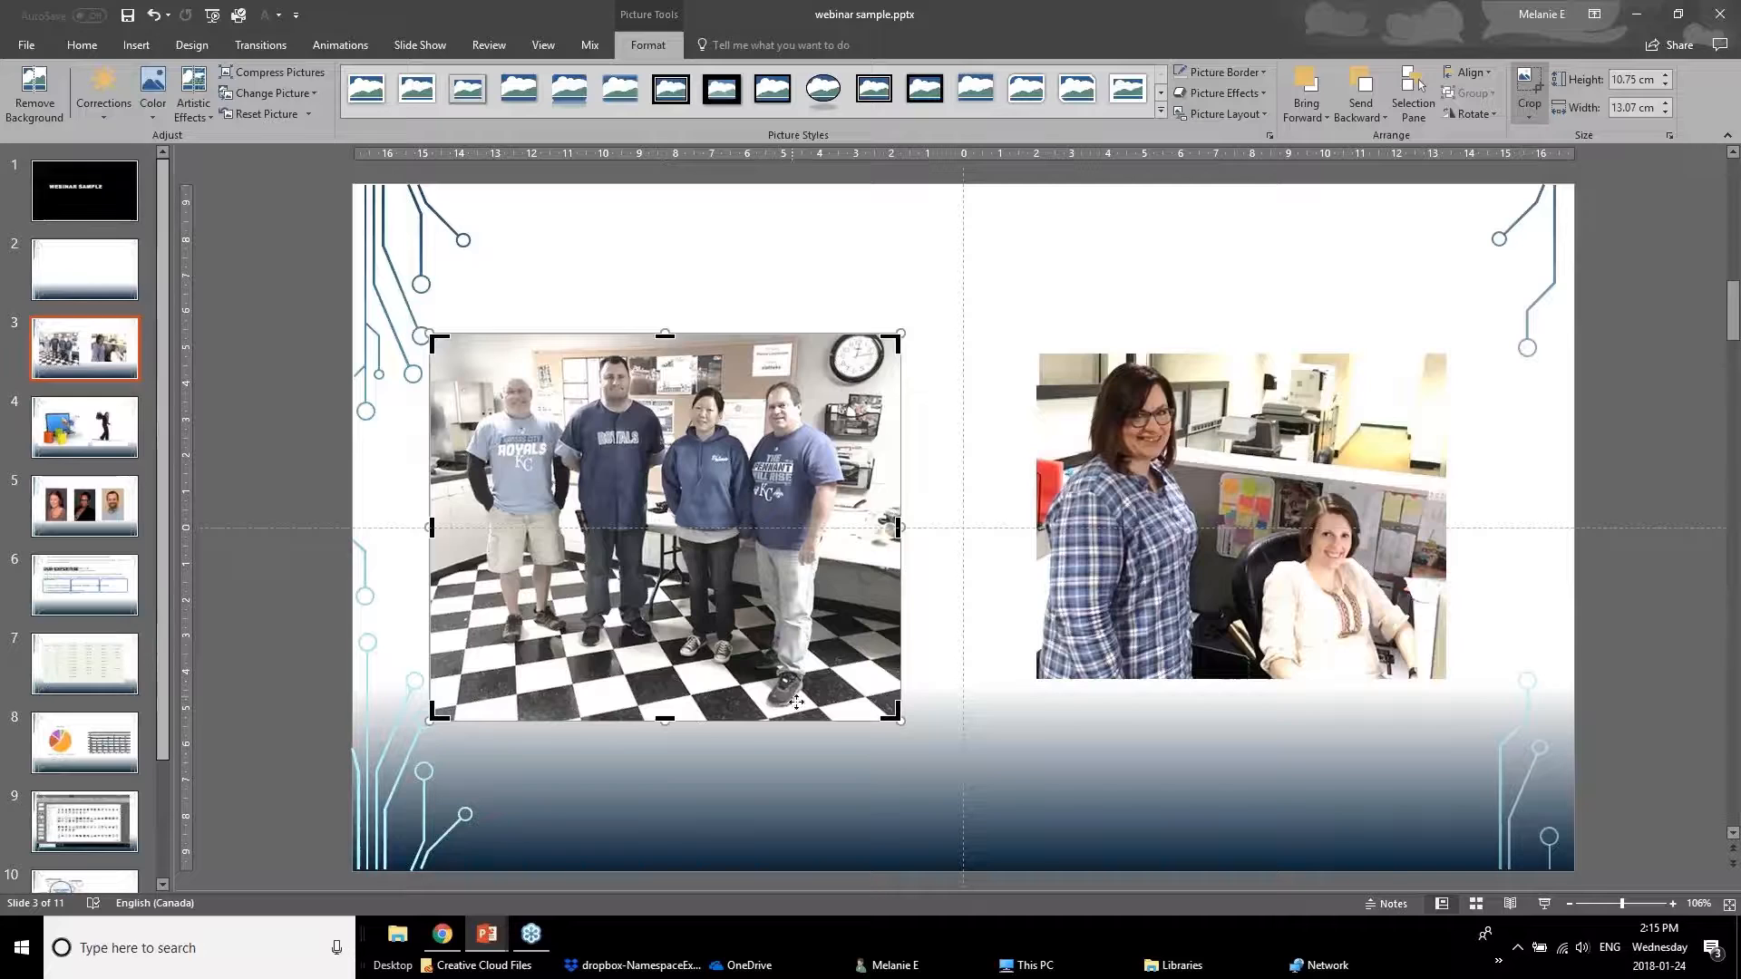
pyautogui.moveTo(666, 721); pyautogui.dragTo(686, 527)
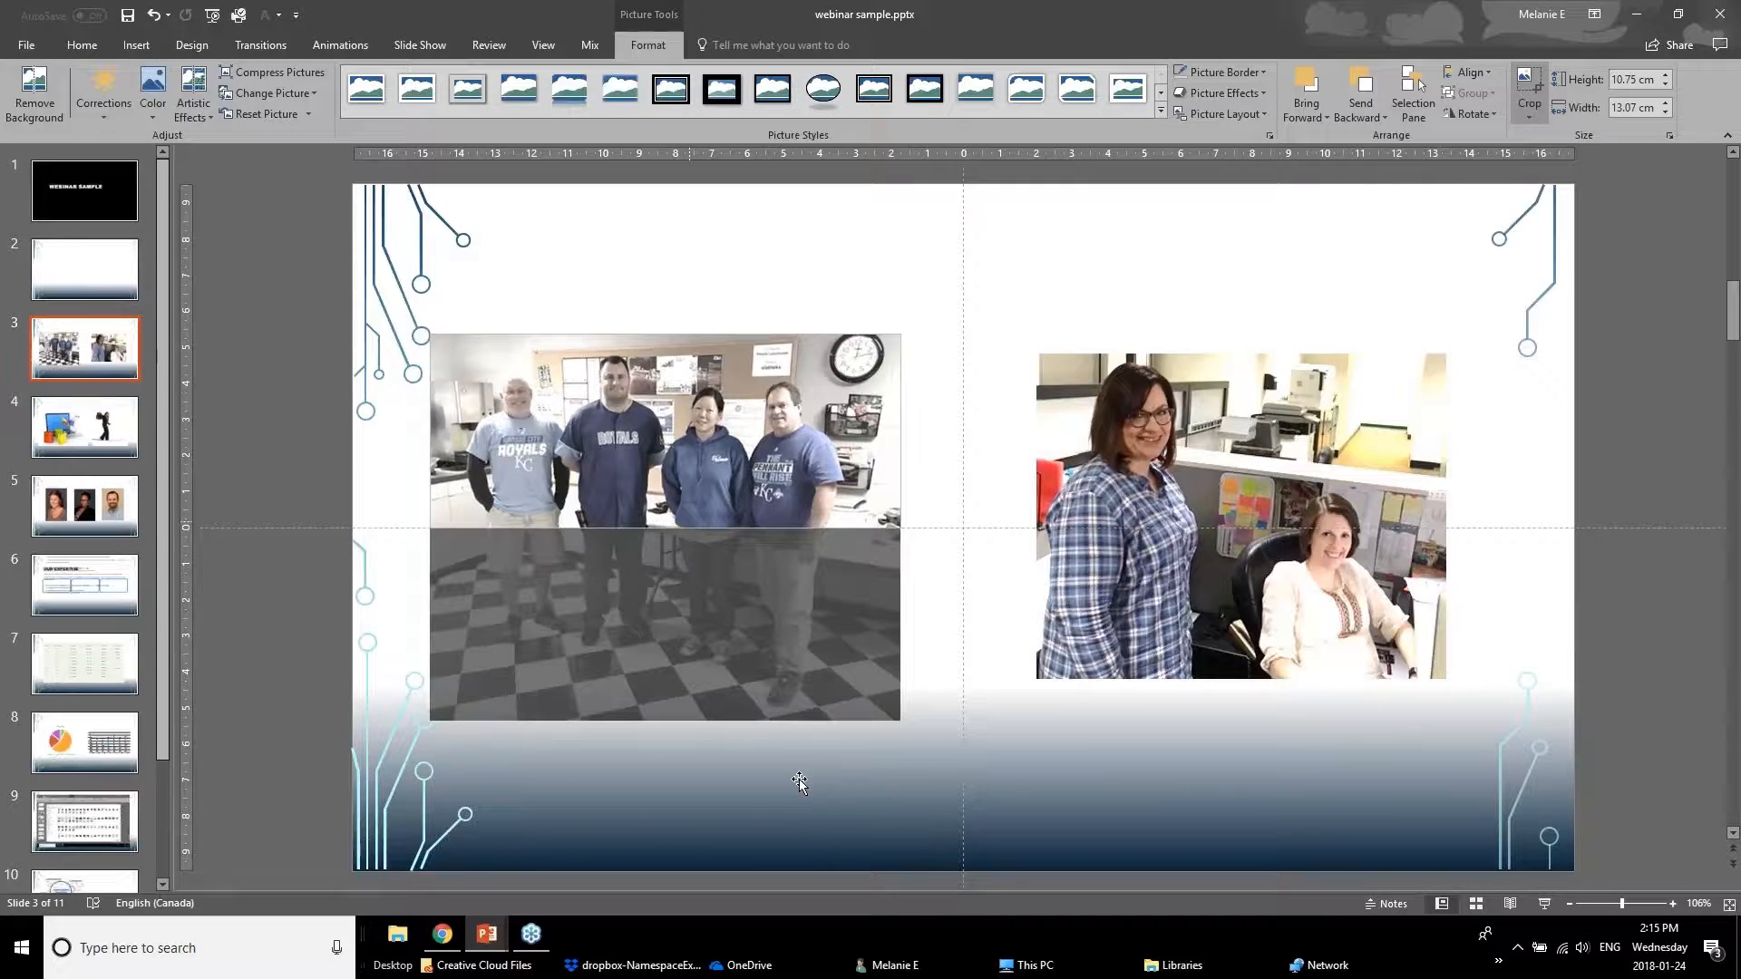
pyautogui.click(264, 685)
pyautogui.click(654, 469)
pyautogui.moveTo(653, 468); pyautogui.dragTo(662, 529)
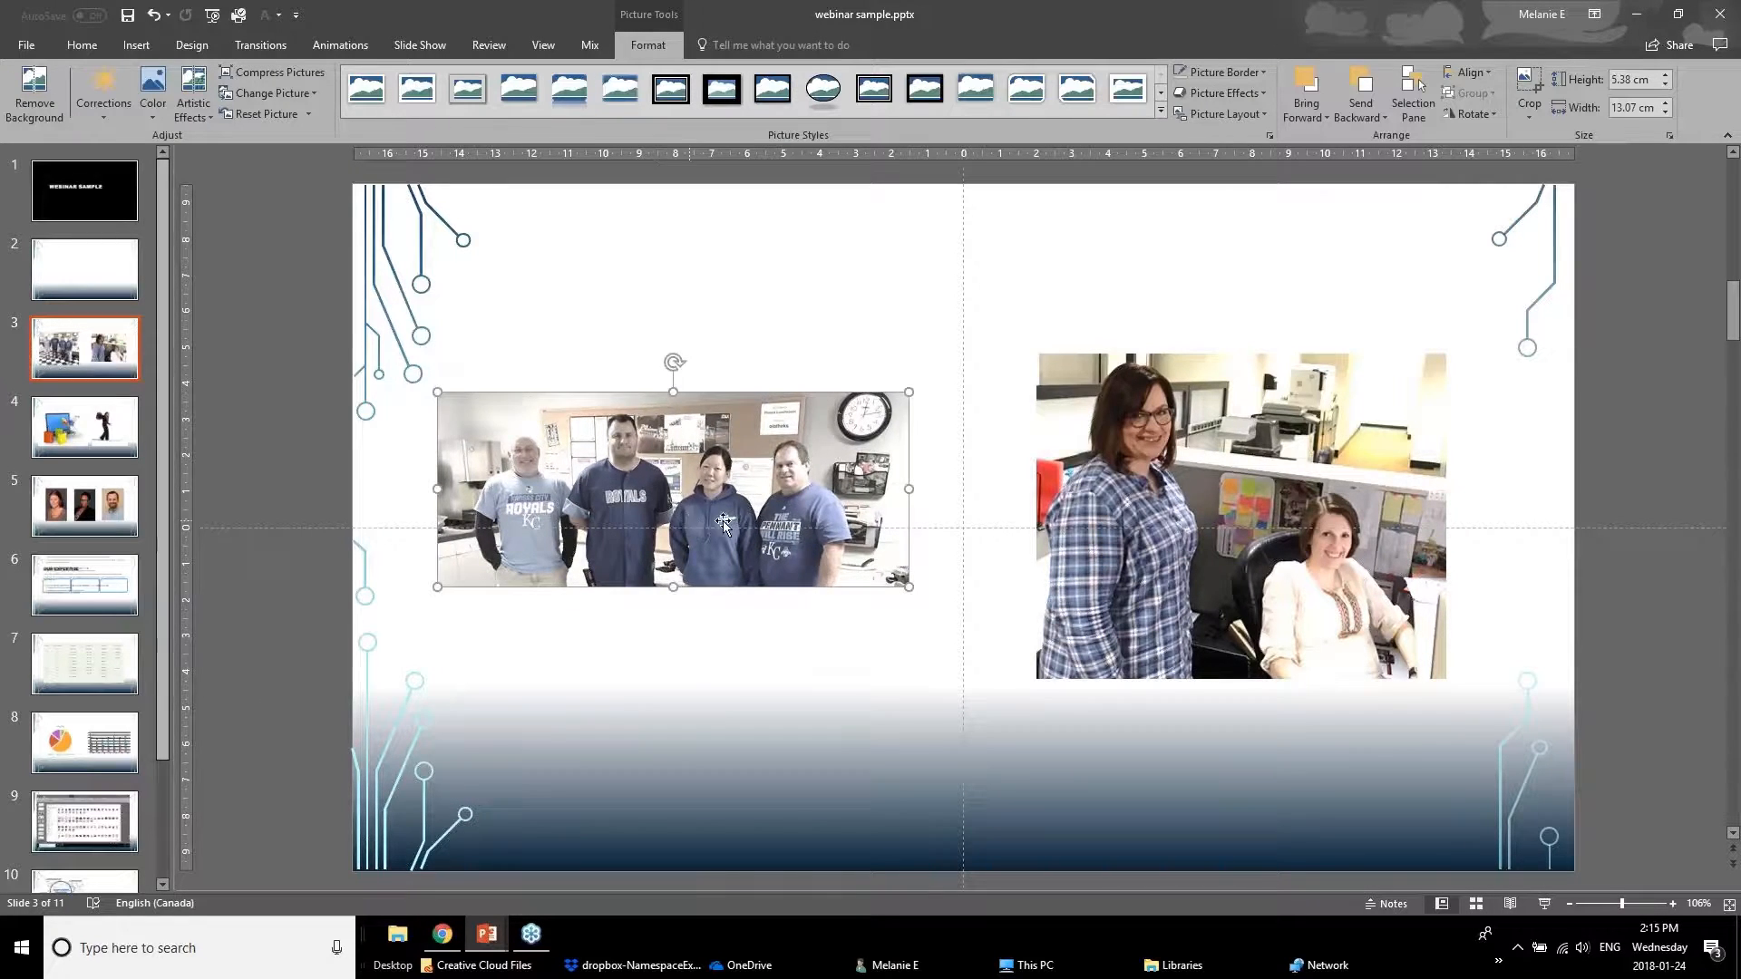
# - Mute the two women's photo with the second-lowest Color Saturation preset to match the group photo
pyautogui.press('Tab')
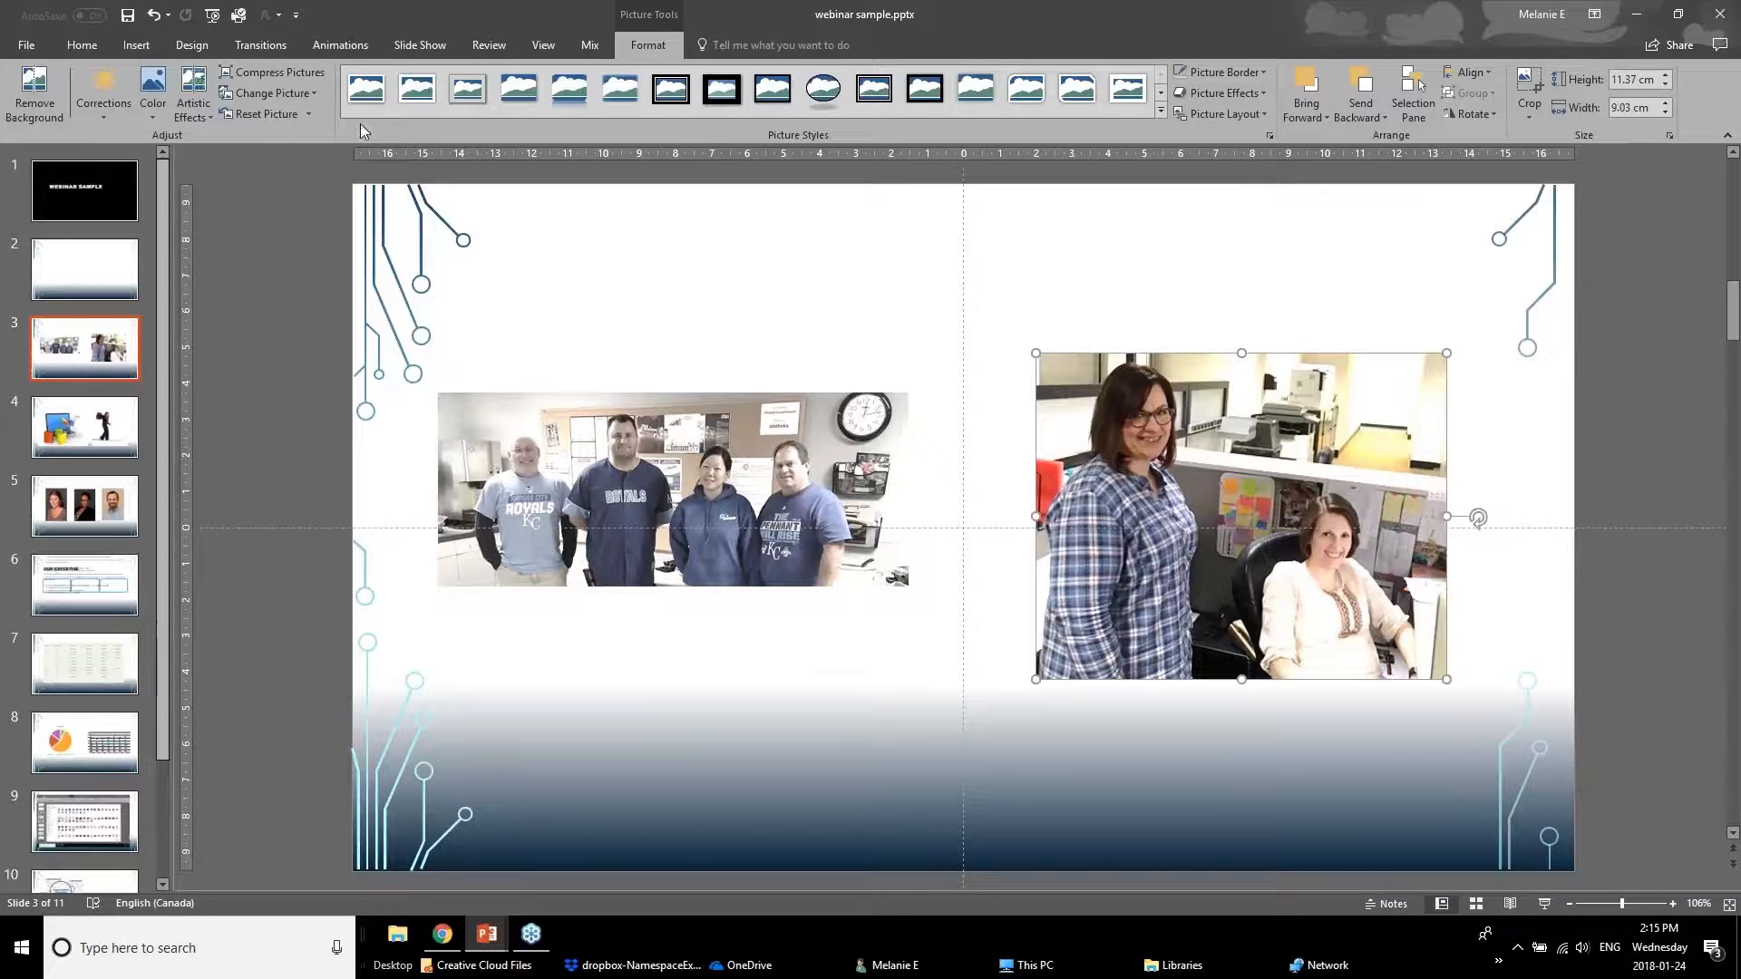
pyautogui.click(152, 89)
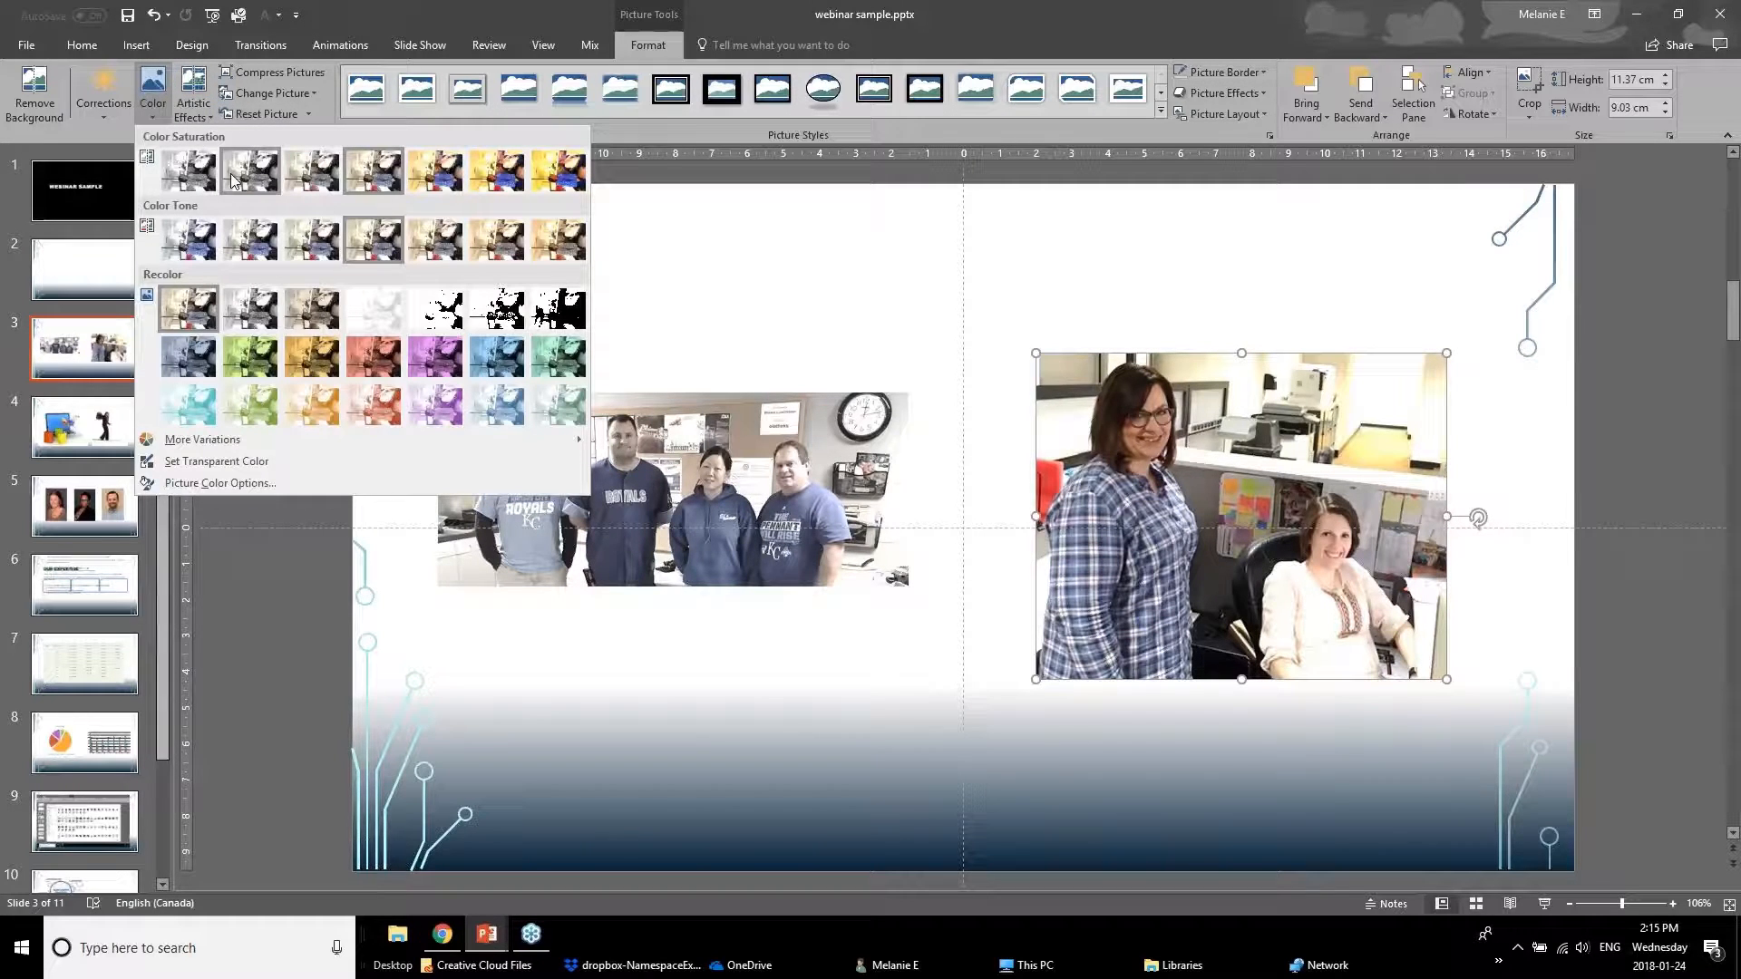
pyautogui.click(234, 179)
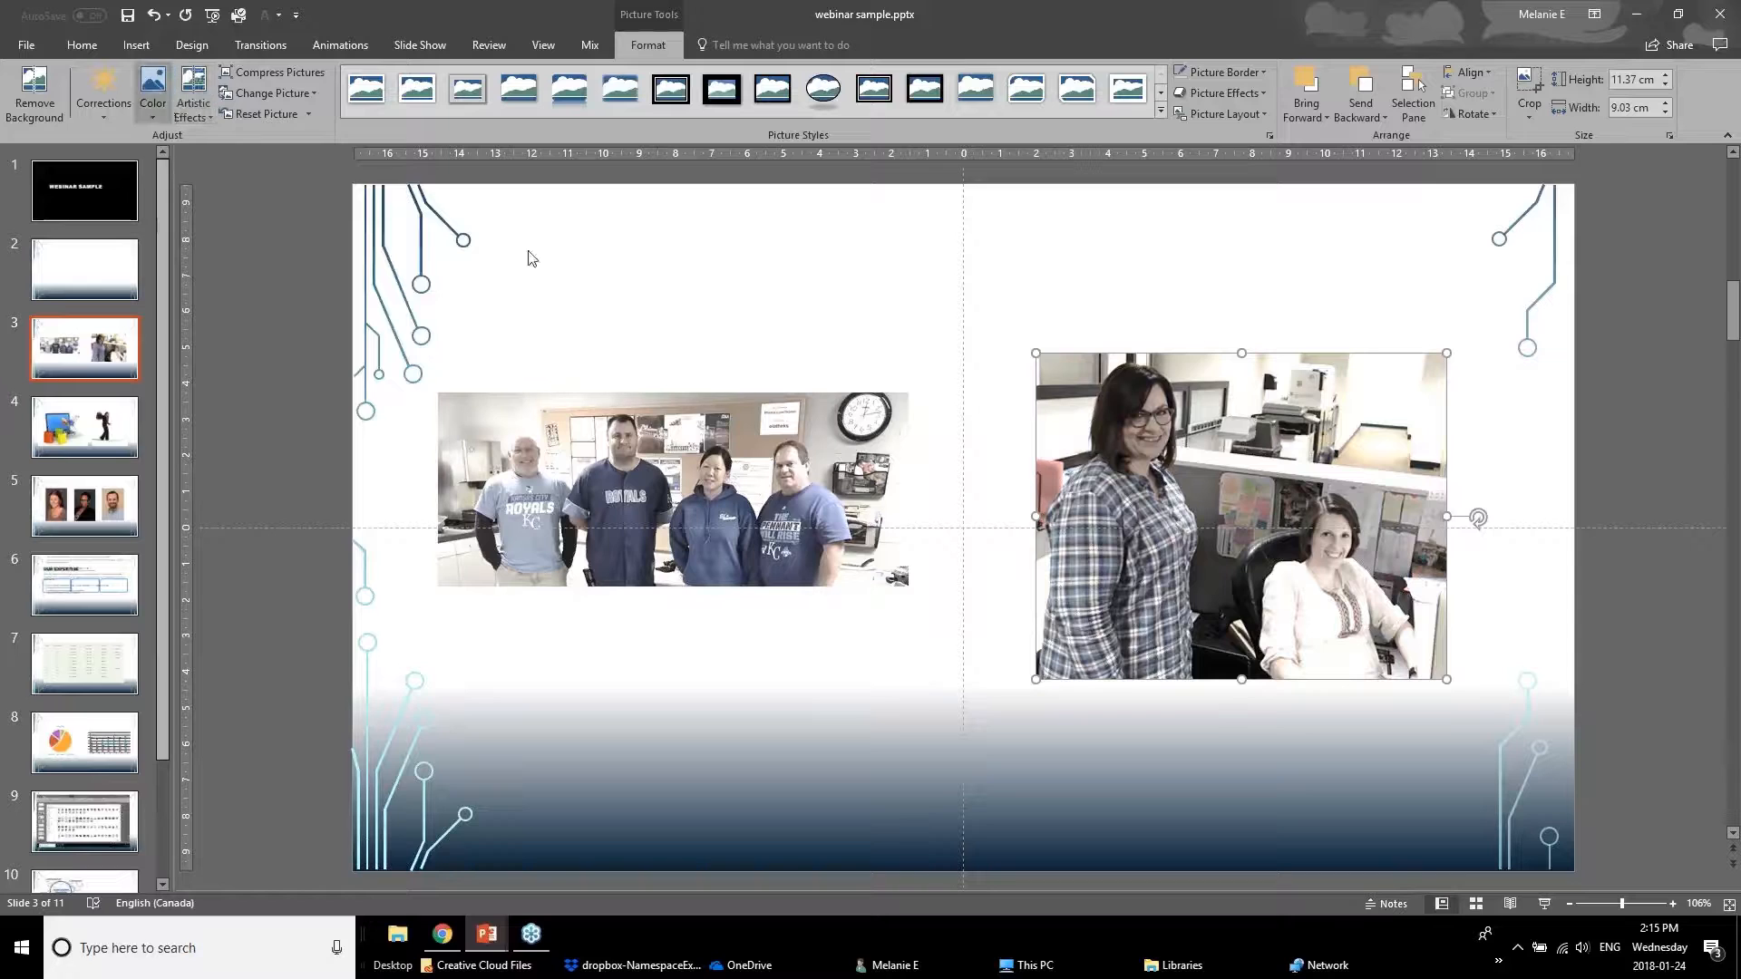
pyautogui.click(859, 634)
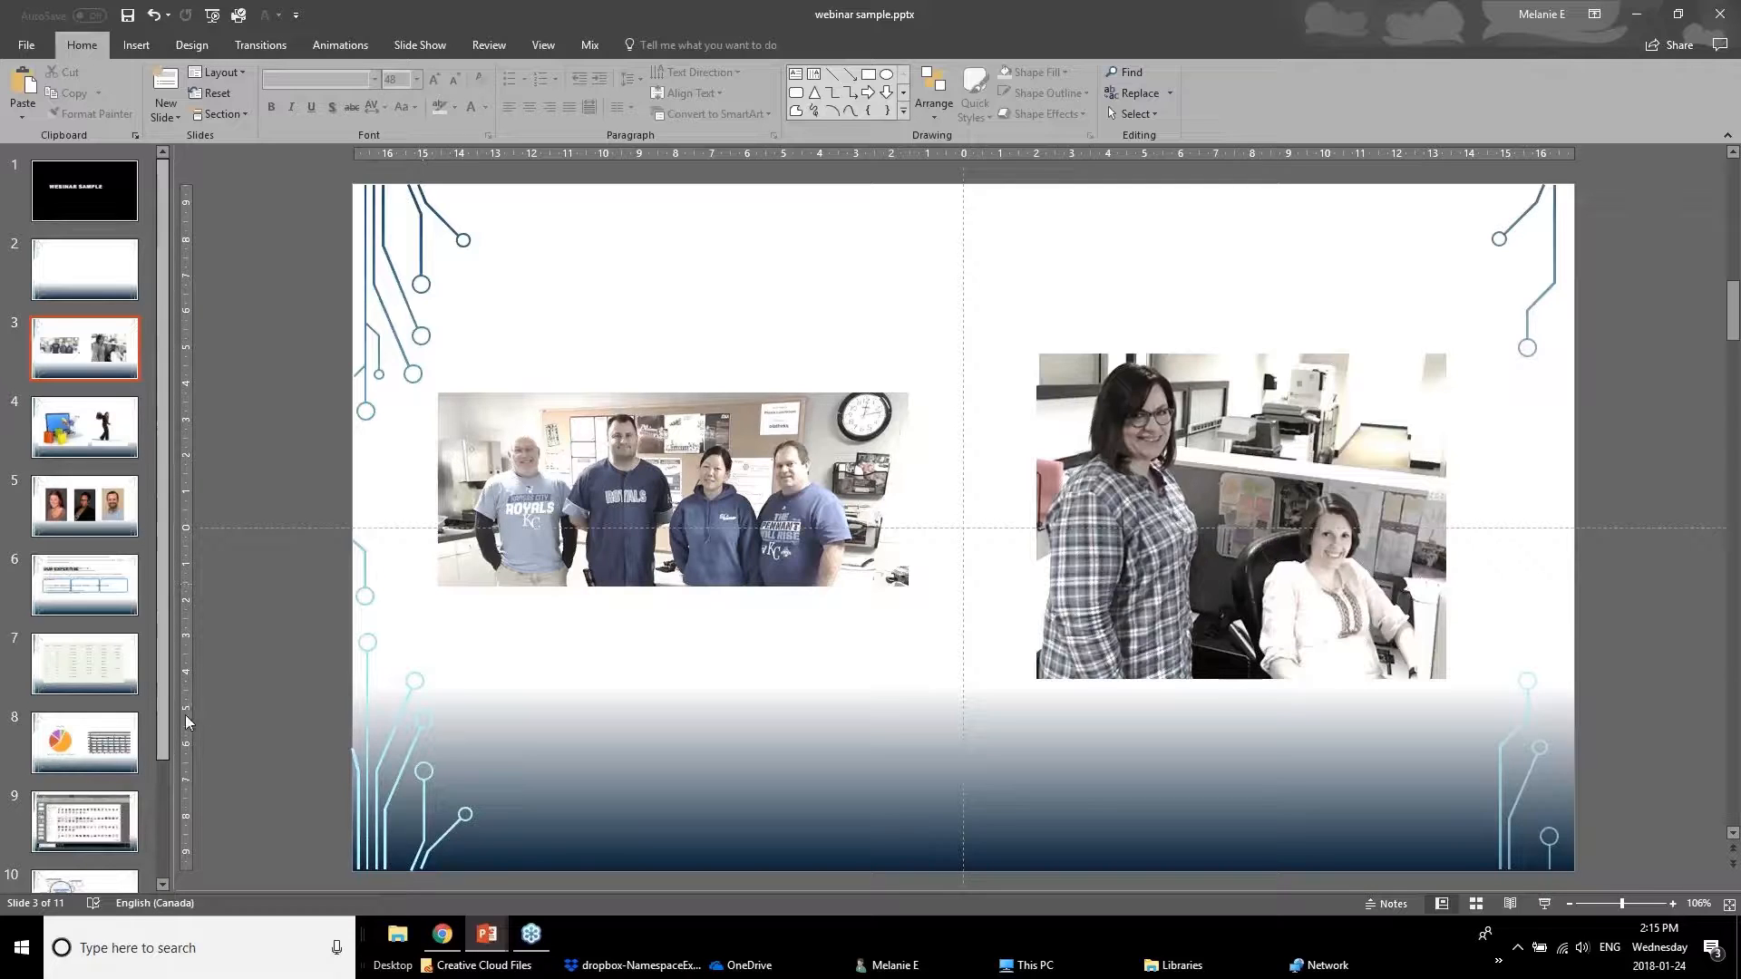
# - View the Removing Background slide in Powerpoint Webinar January 2018 v1.pptx and return to webinar sample.pptx
pyautogui.moveTo(495, 939)
pyautogui.click(459, 893)
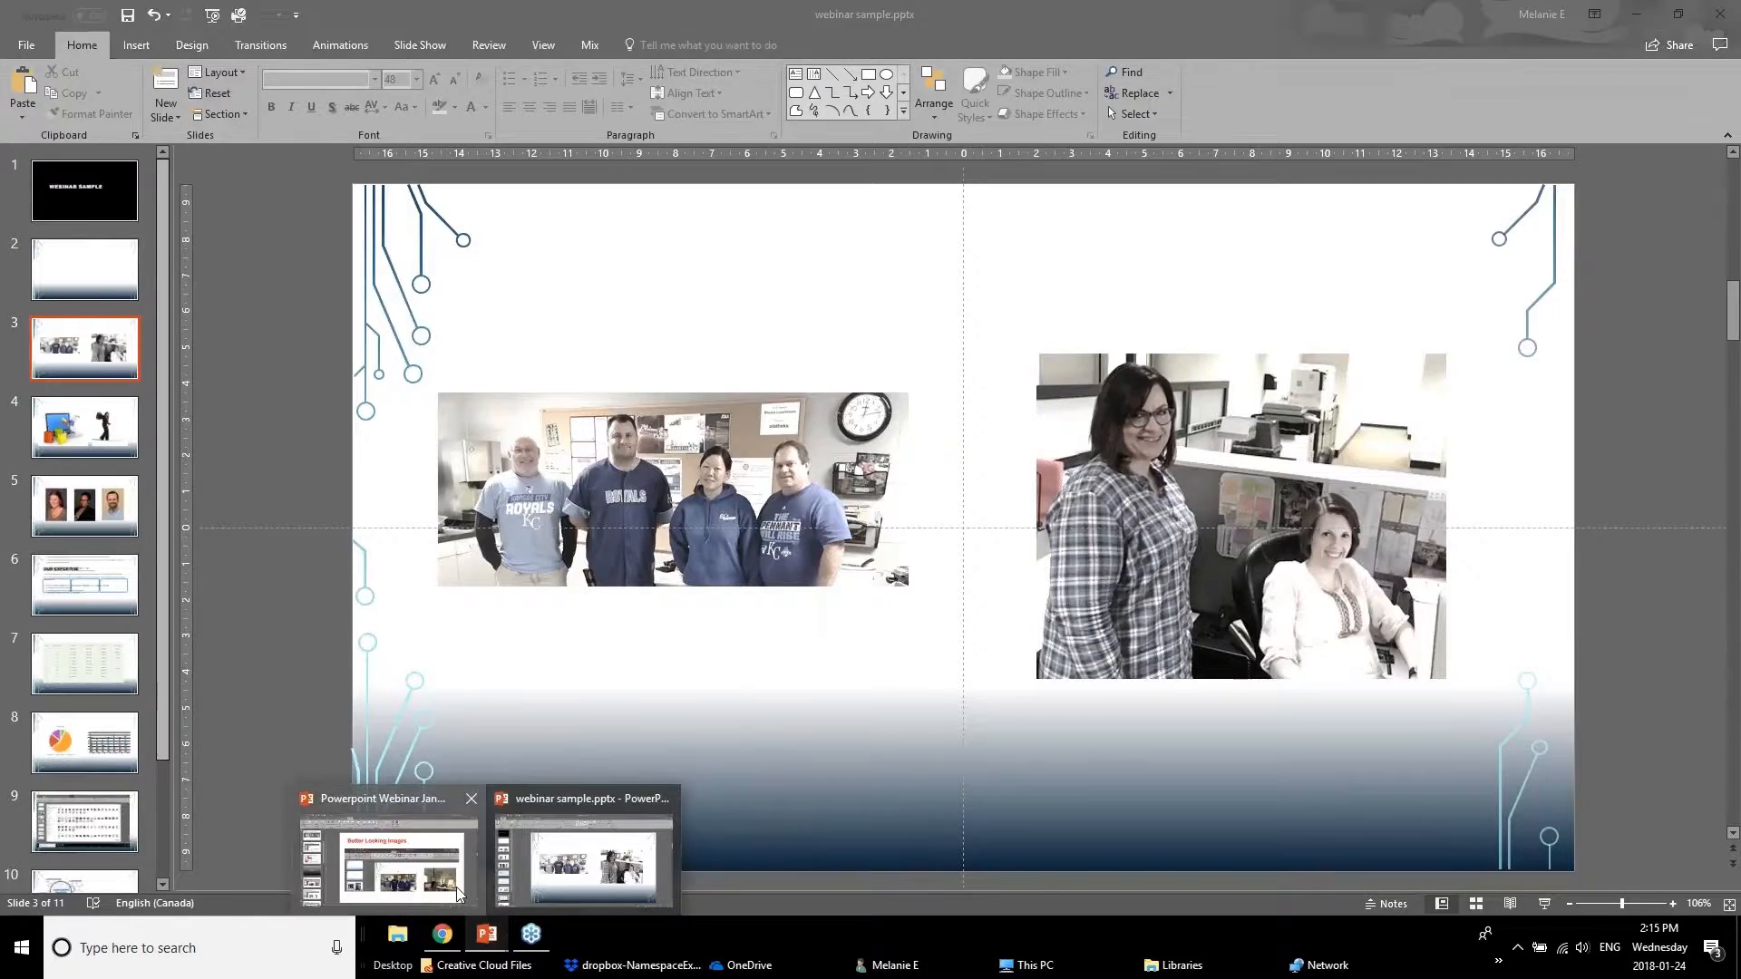
pyautogui.click(58, 814)
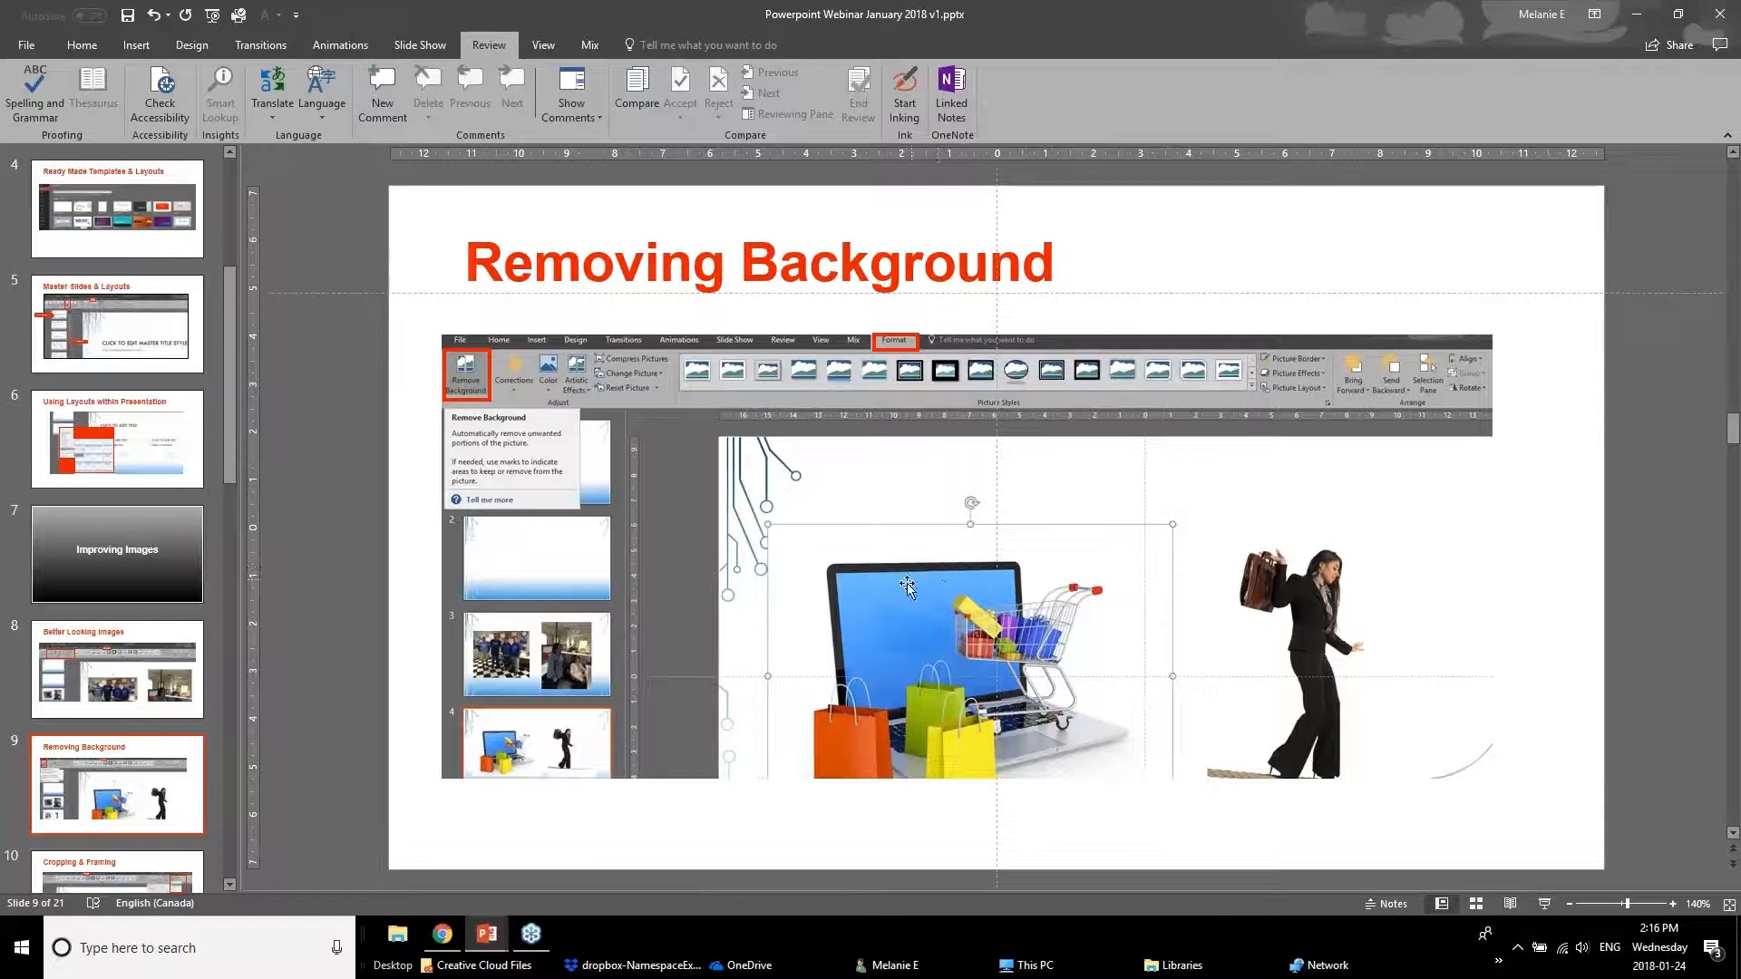
pyautogui.click(477, 935)
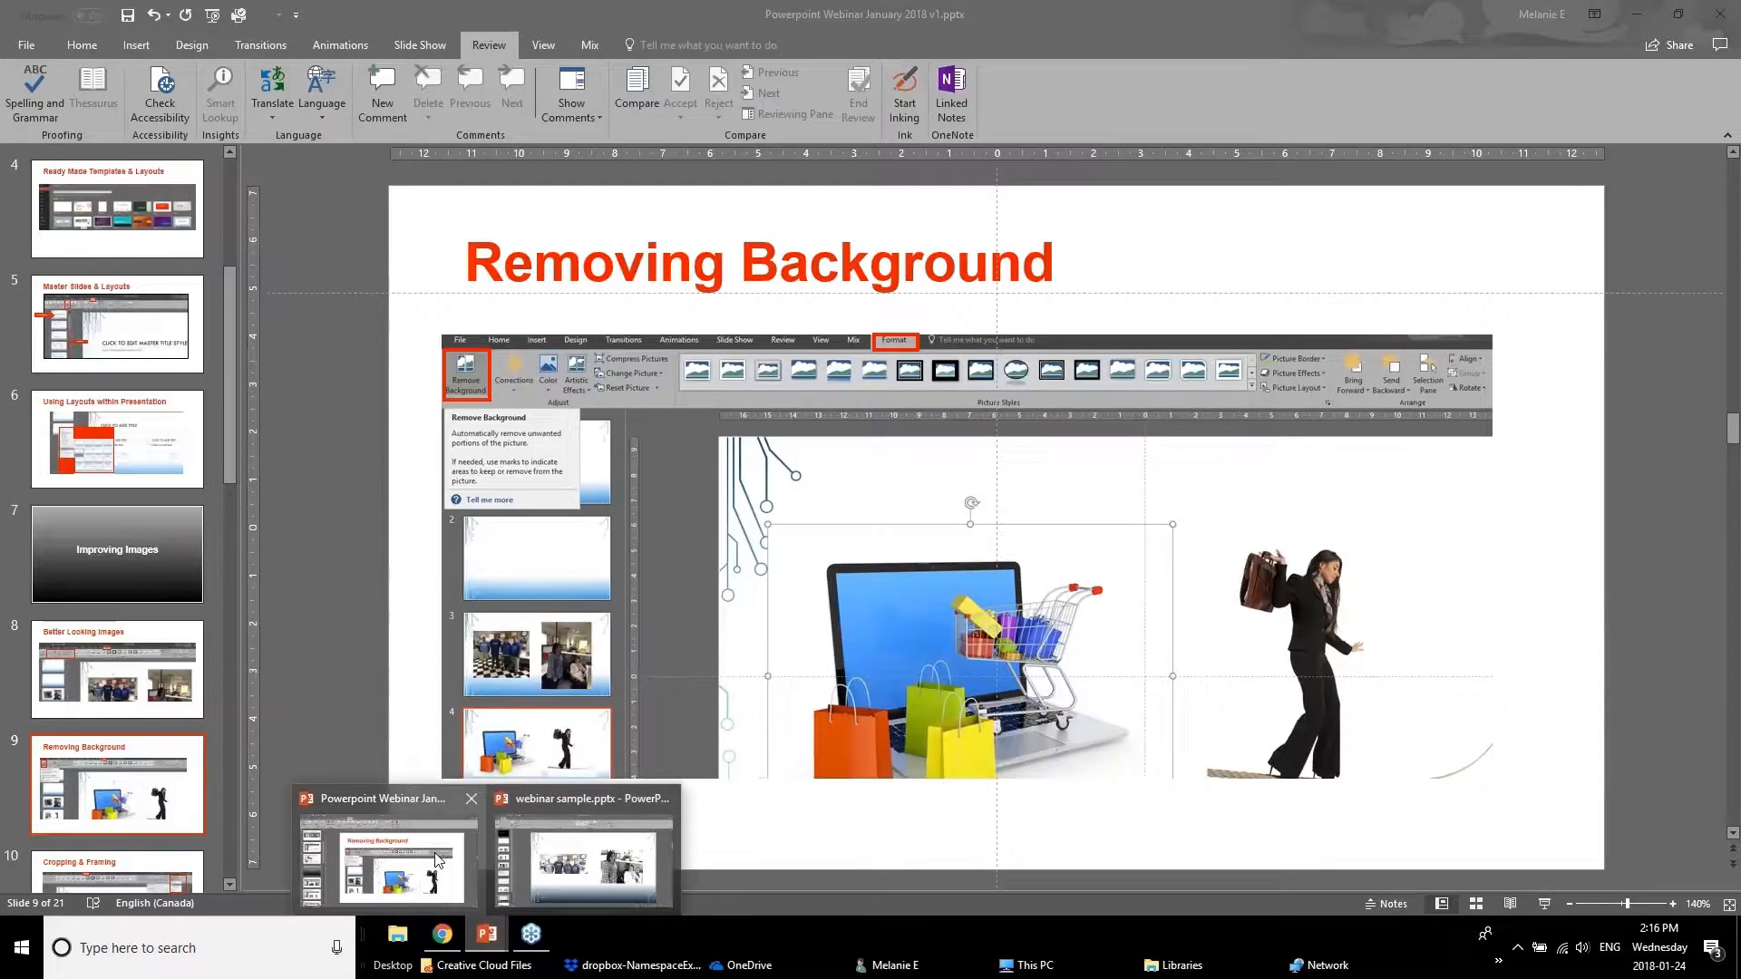
pyautogui.click(547, 842)
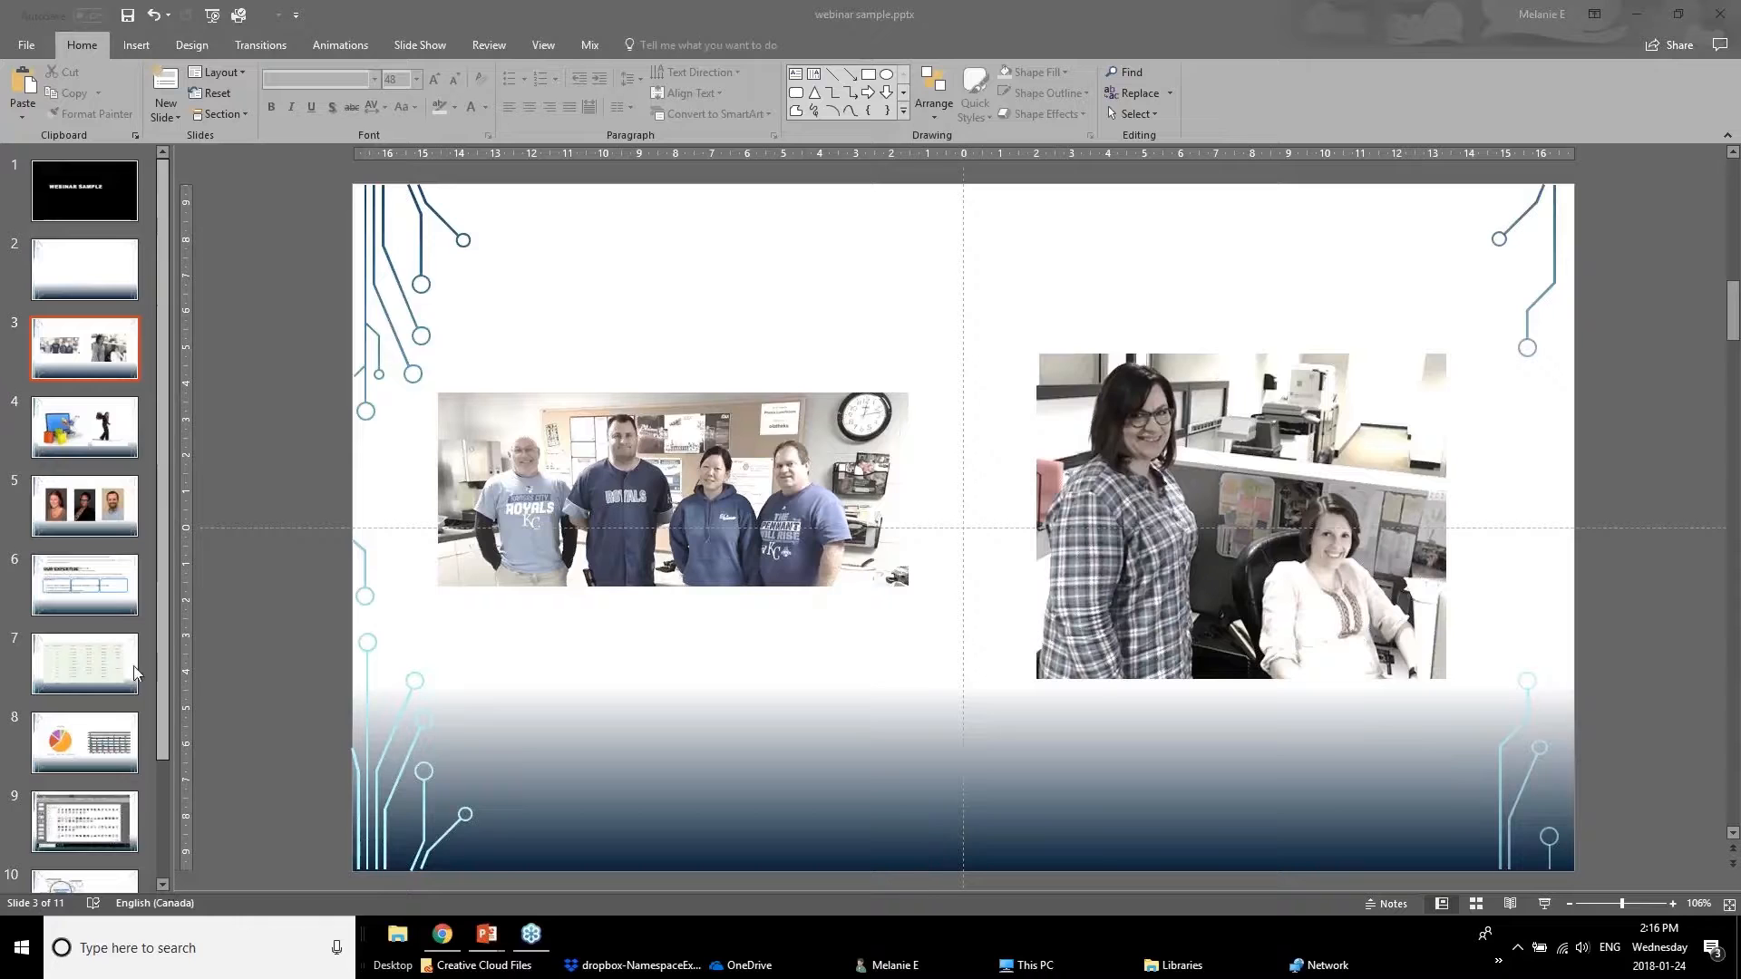
# - Nudge the two pictures on slide 4 and start Remove Background on the laptop and shopping bags picture
pyautogui.click(77, 424)
pyautogui.click(77, 424)
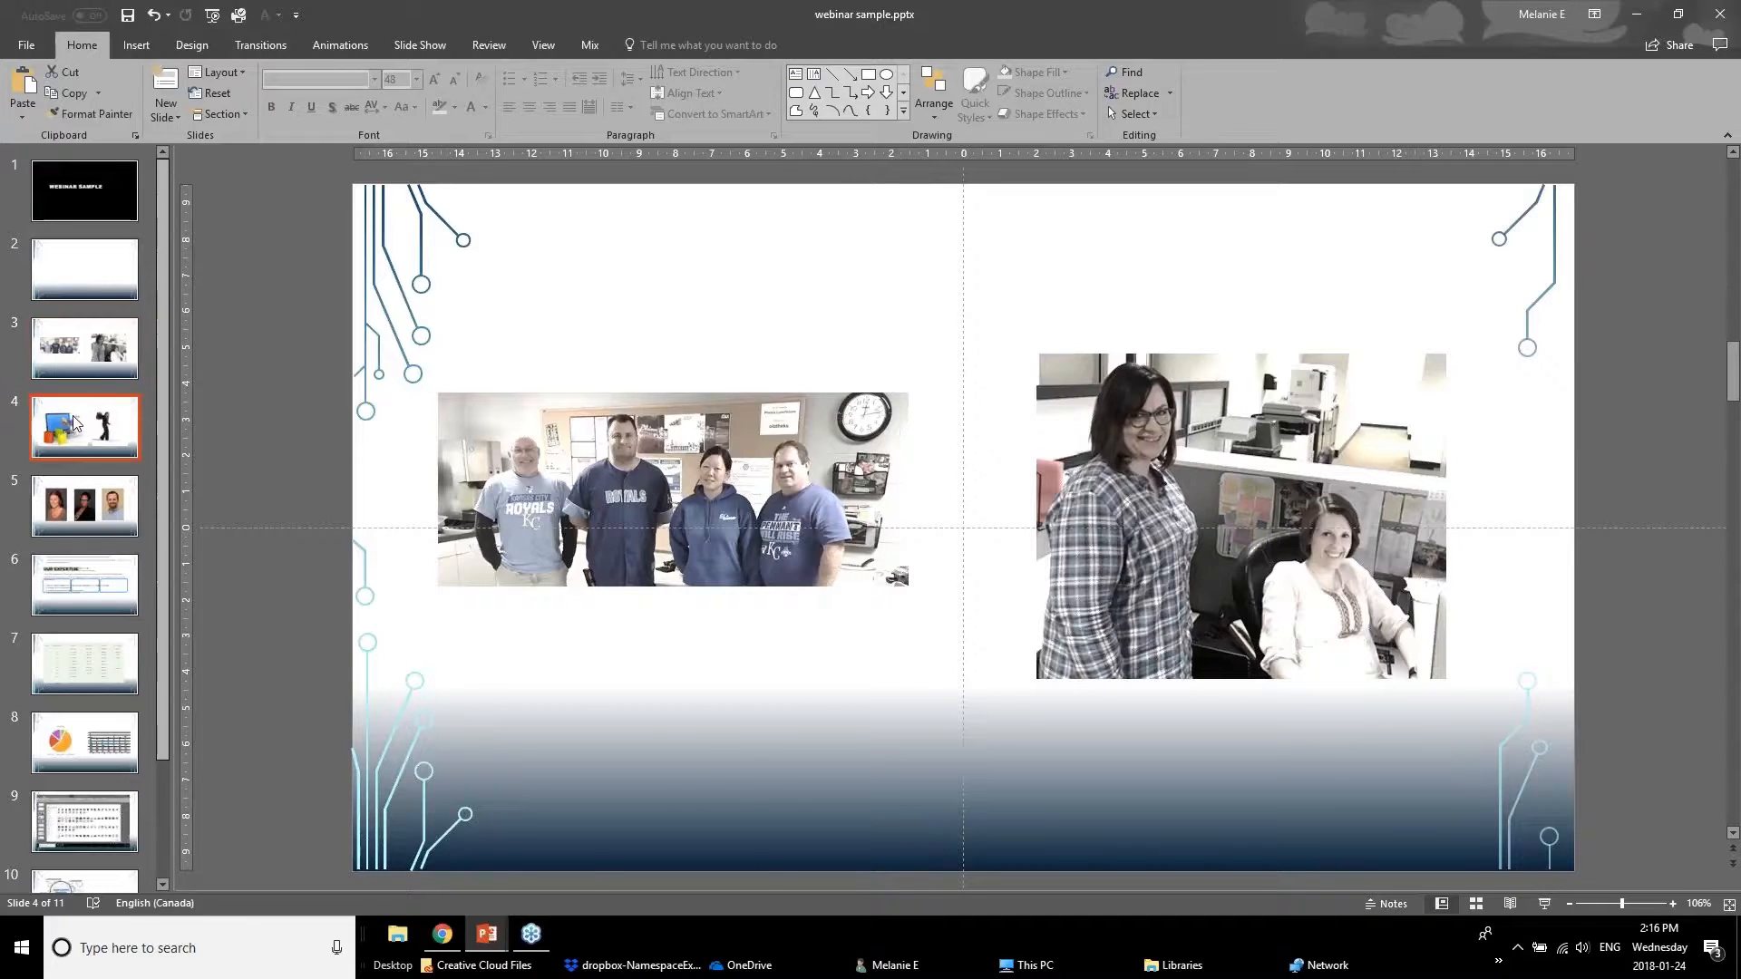
pyautogui.moveTo(768, 511)
pyautogui.mouseDown()
pyautogui.moveTo(648, 340)
pyautogui.moveTo(765, 391)
pyautogui.moveTo(676, 387)
pyautogui.moveTo(766, 437)
pyautogui.moveTo(754, 508)
pyautogui.mouseUp()
pyautogui.moveTo(1156, 531)
pyautogui.mouseDown()
pyautogui.moveTo(1269, 423)
pyautogui.moveTo(1243, 431)
pyautogui.moveTo(1180, 548)
pyautogui.moveTo(1170, 525)
pyautogui.mouseUp()
pyautogui.moveTo(719, 605)
pyautogui.mouseDown()
pyautogui.moveTo(716, 634)
pyautogui.moveTo(709, 615)
pyautogui.mouseUp()
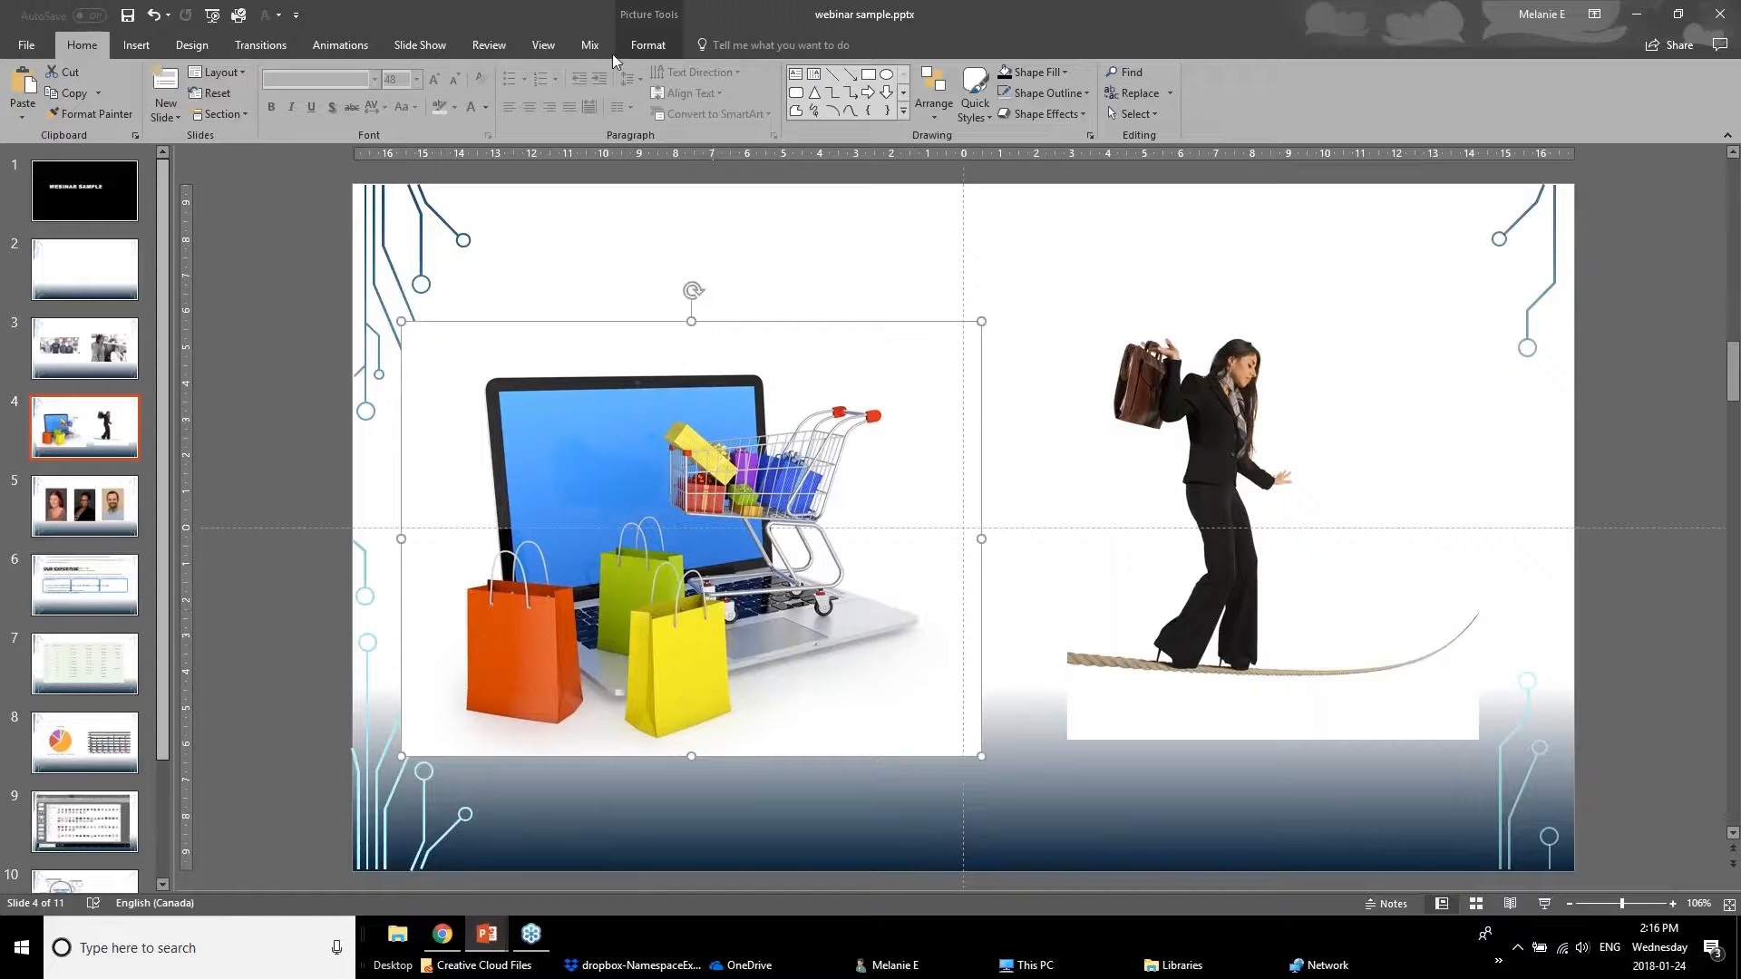
pyautogui.click(639, 17)
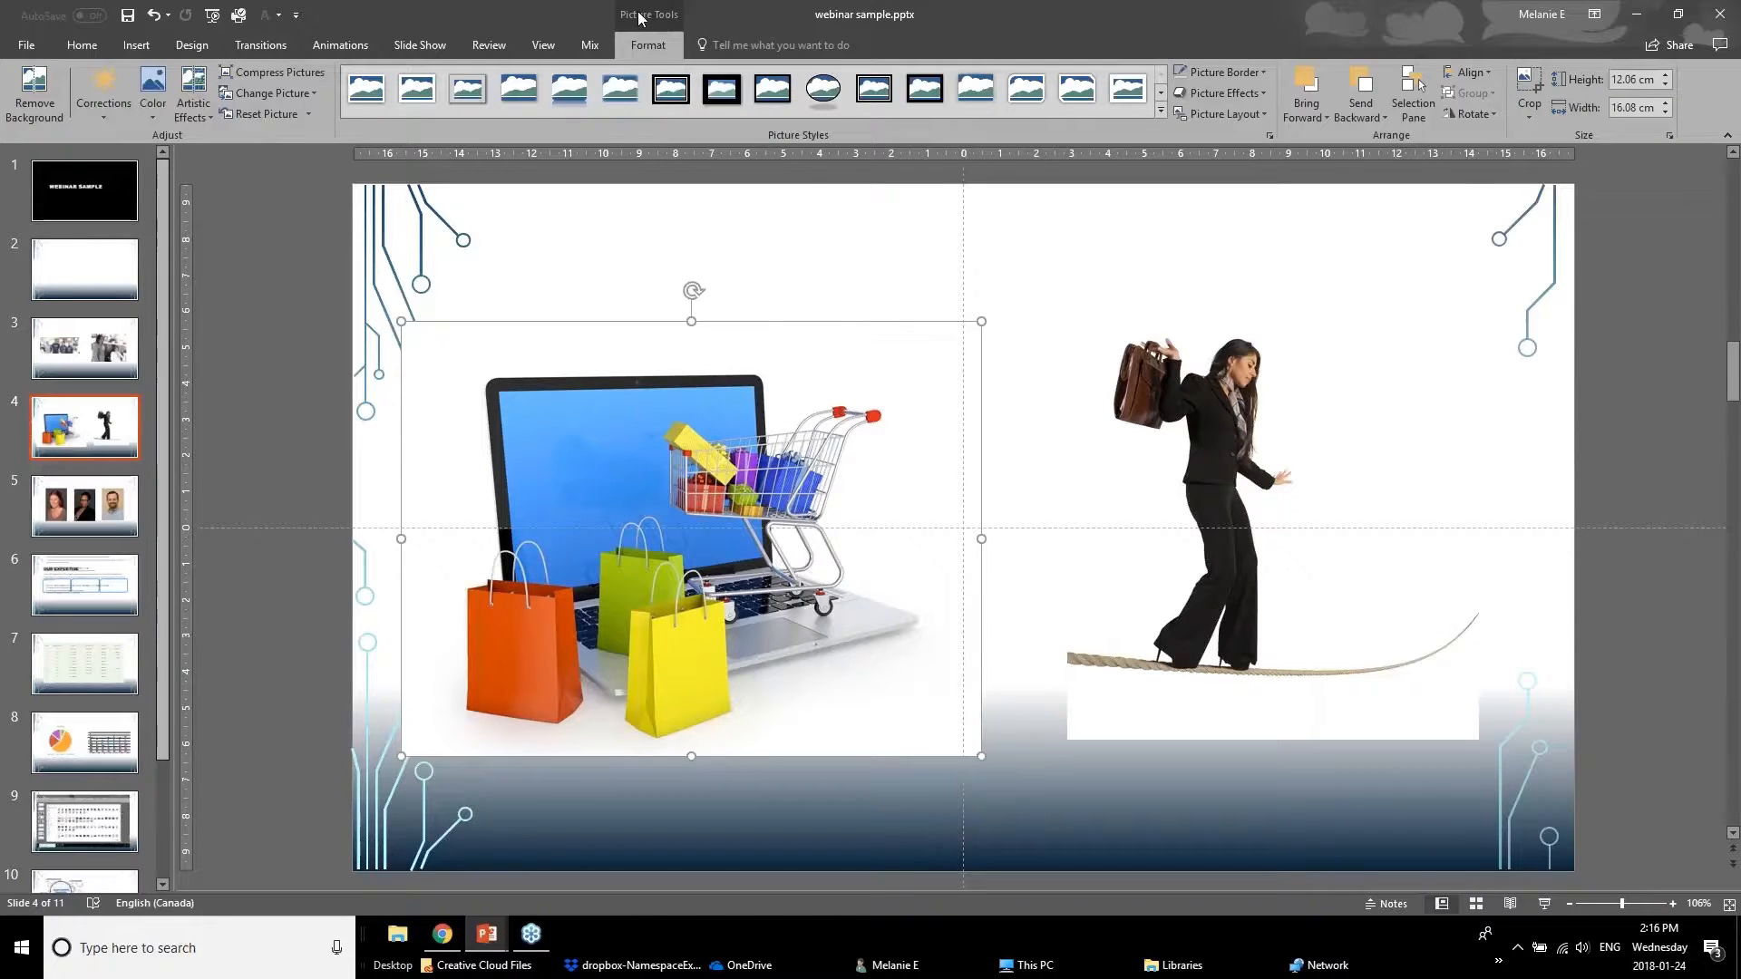
pyautogui.click(38, 107)
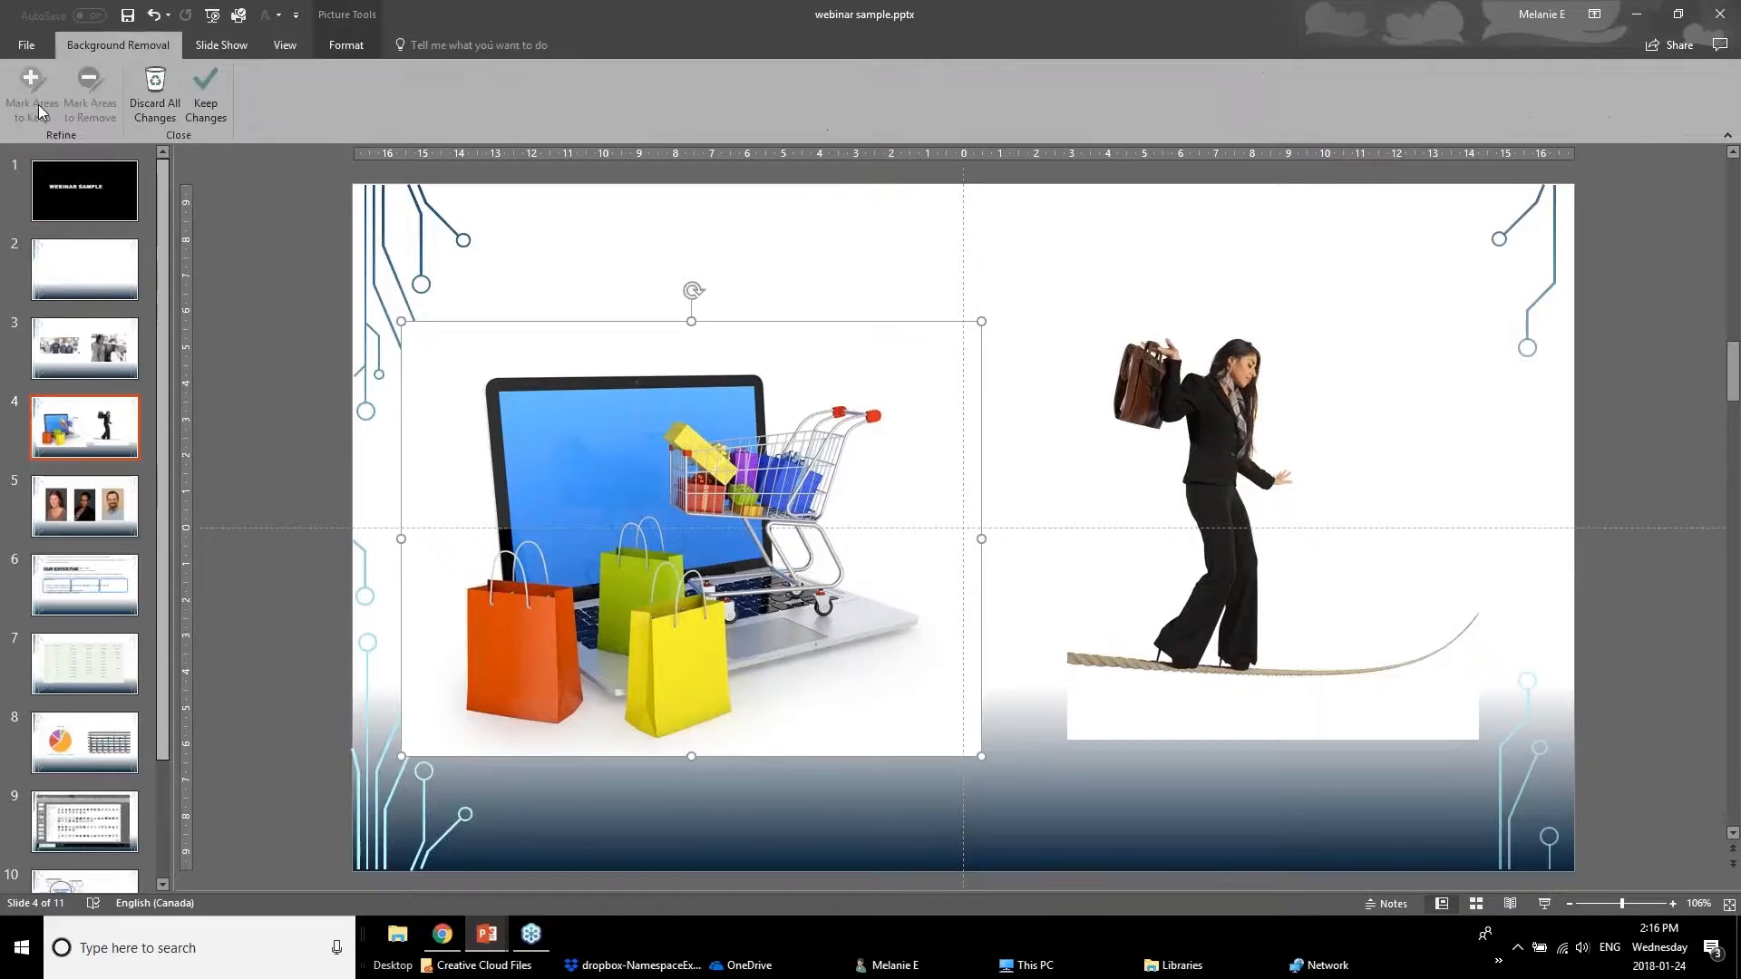
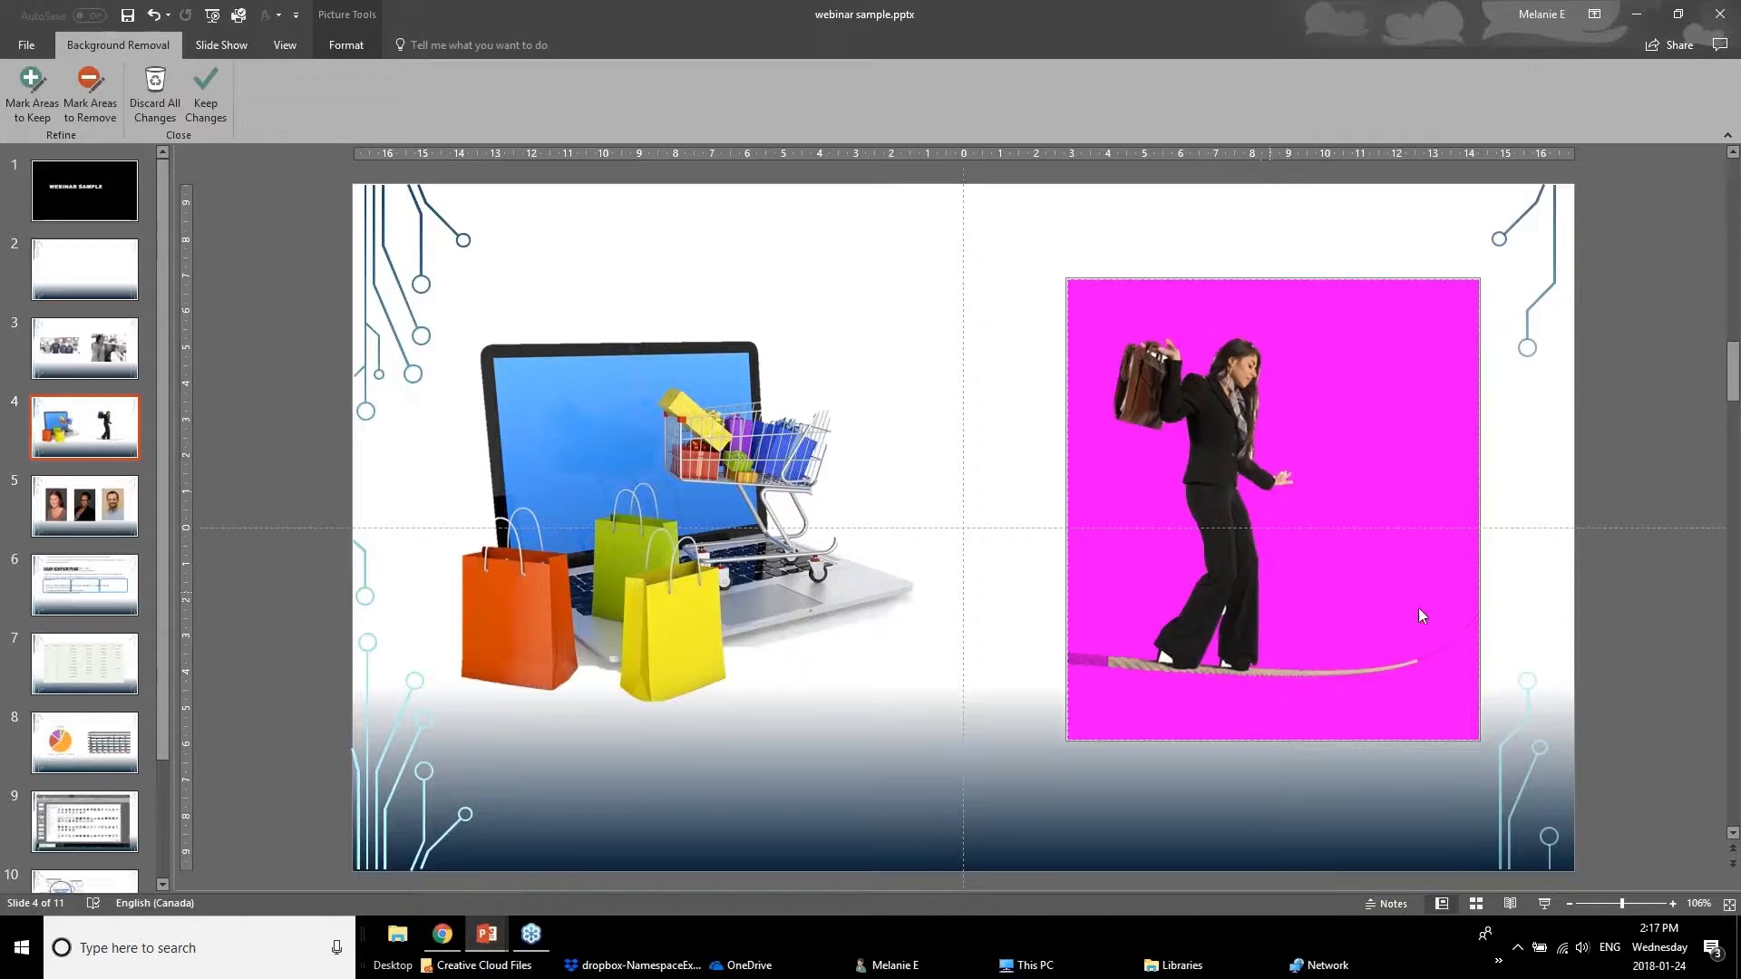
# - Mark both ends of the tightrope as areas to keep in the woman's picture and keep the background removal
pyautogui.click(31, 91)
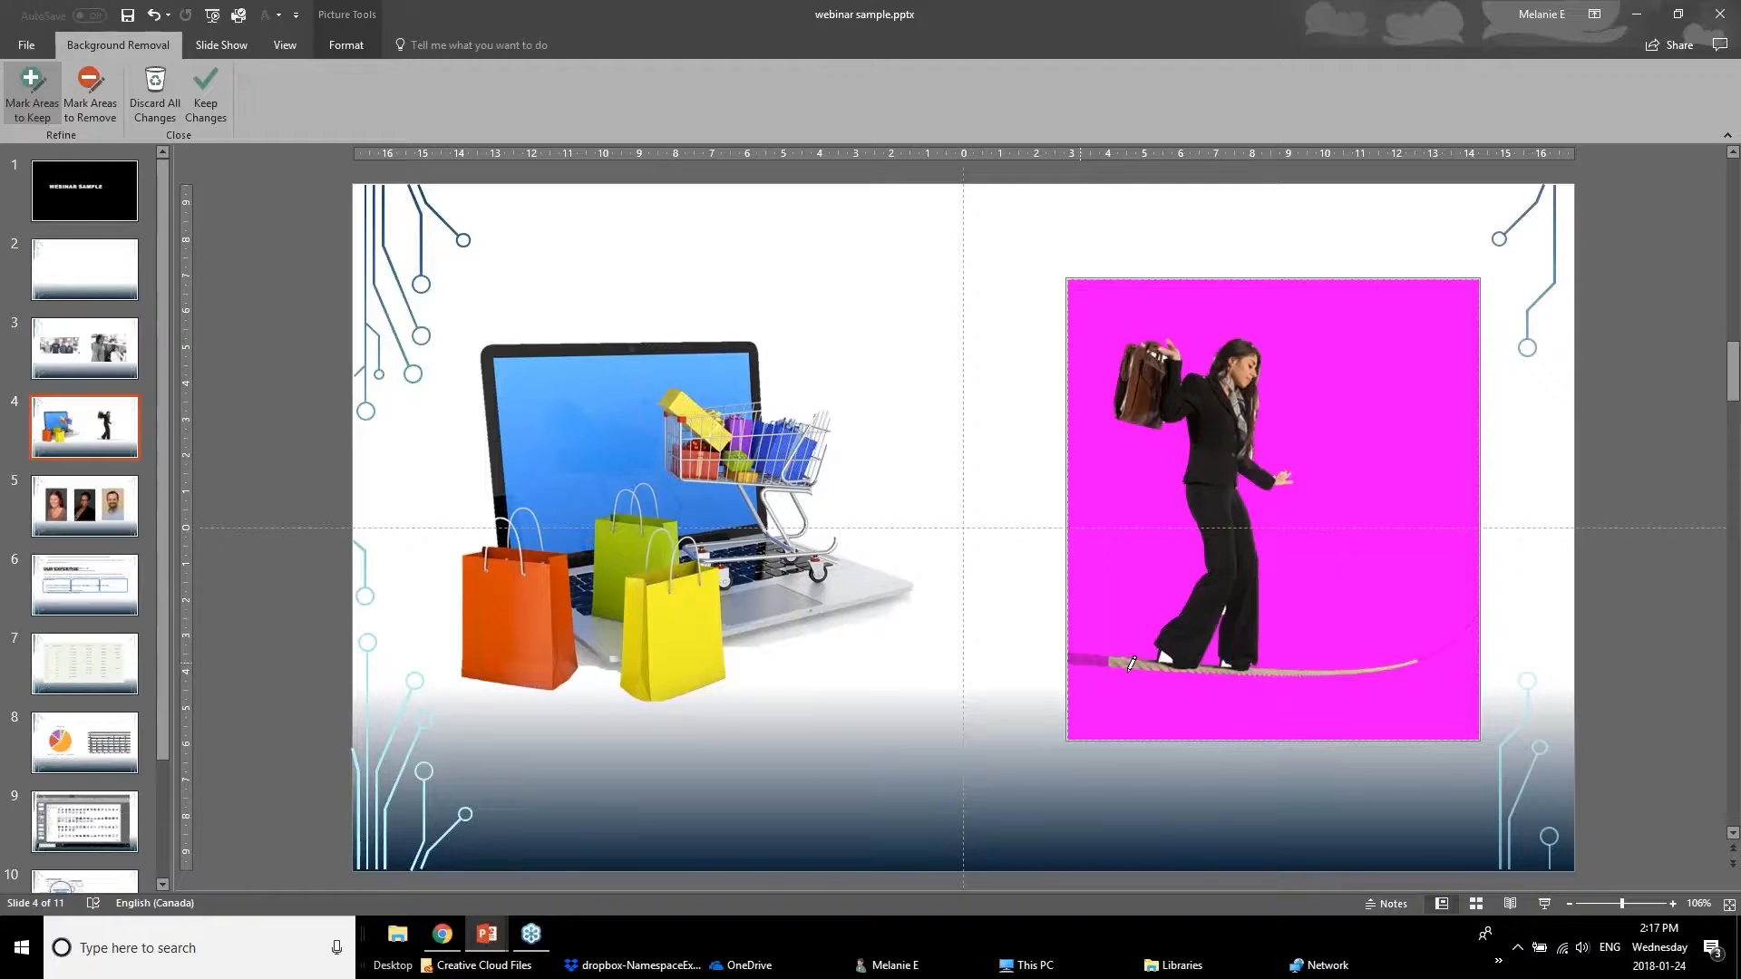
pyautogui.moveTo(1130, 666); pyautogui.dragTo(1079, 661)
pyautogui.moveTo(1422, 656); pyautogui.dragTo(1447, 647)
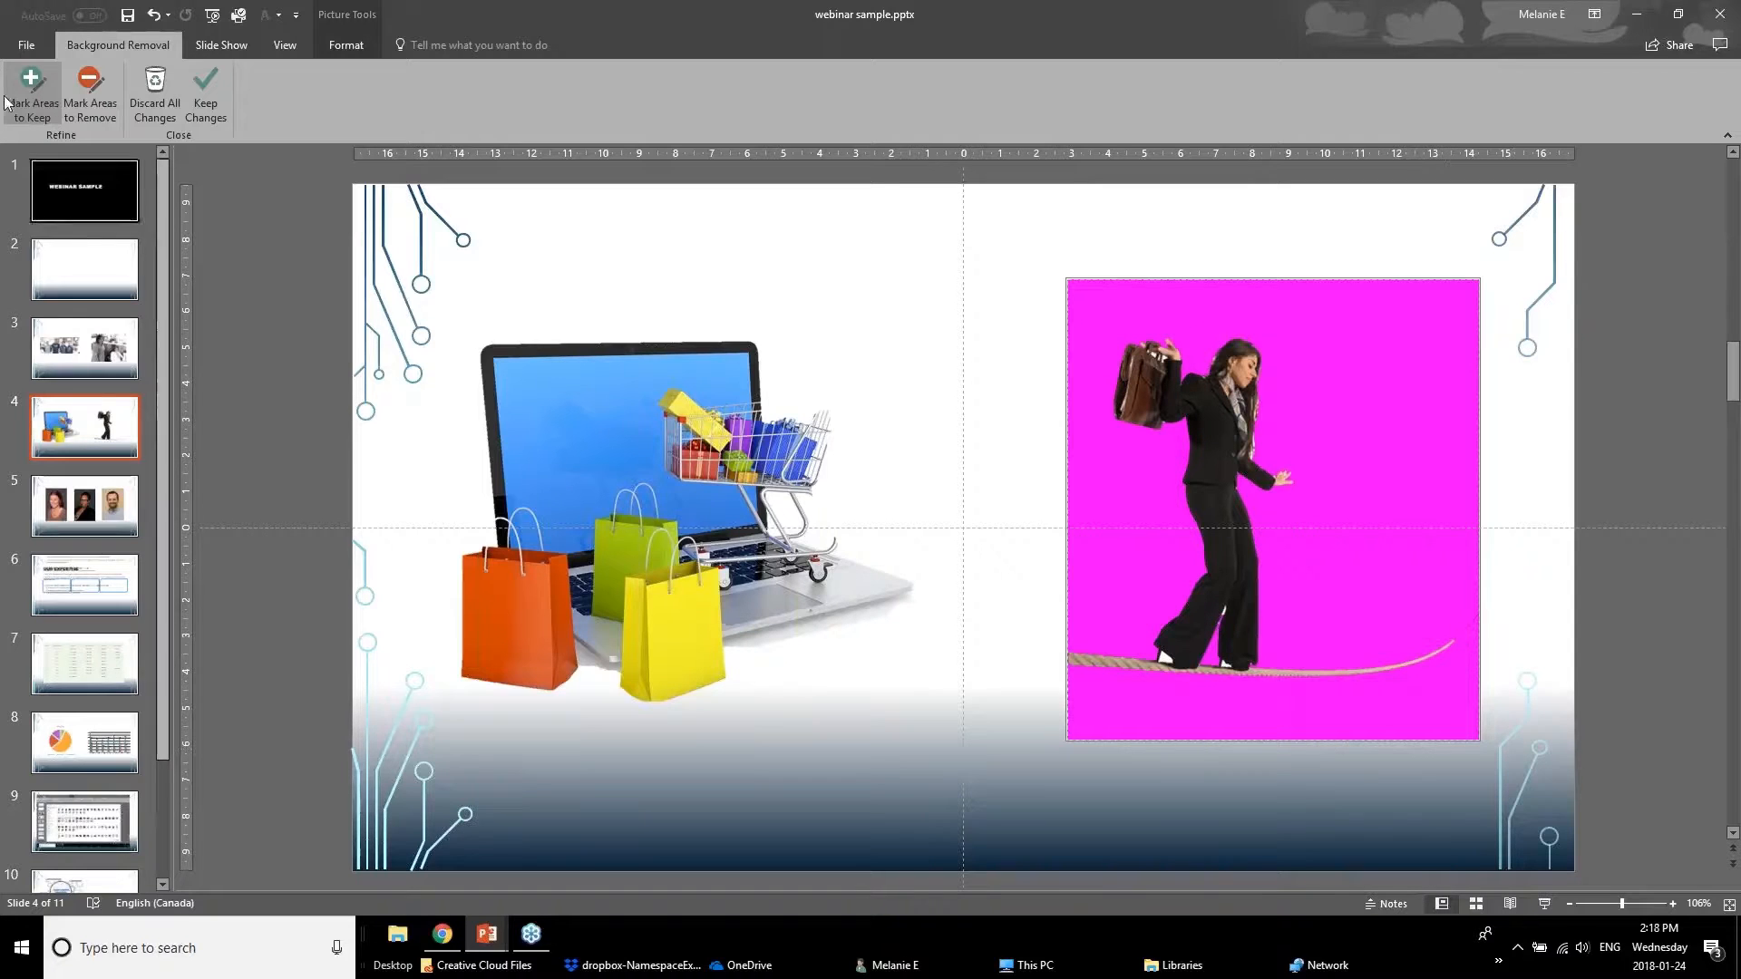
pyautogui.click(224, 89)
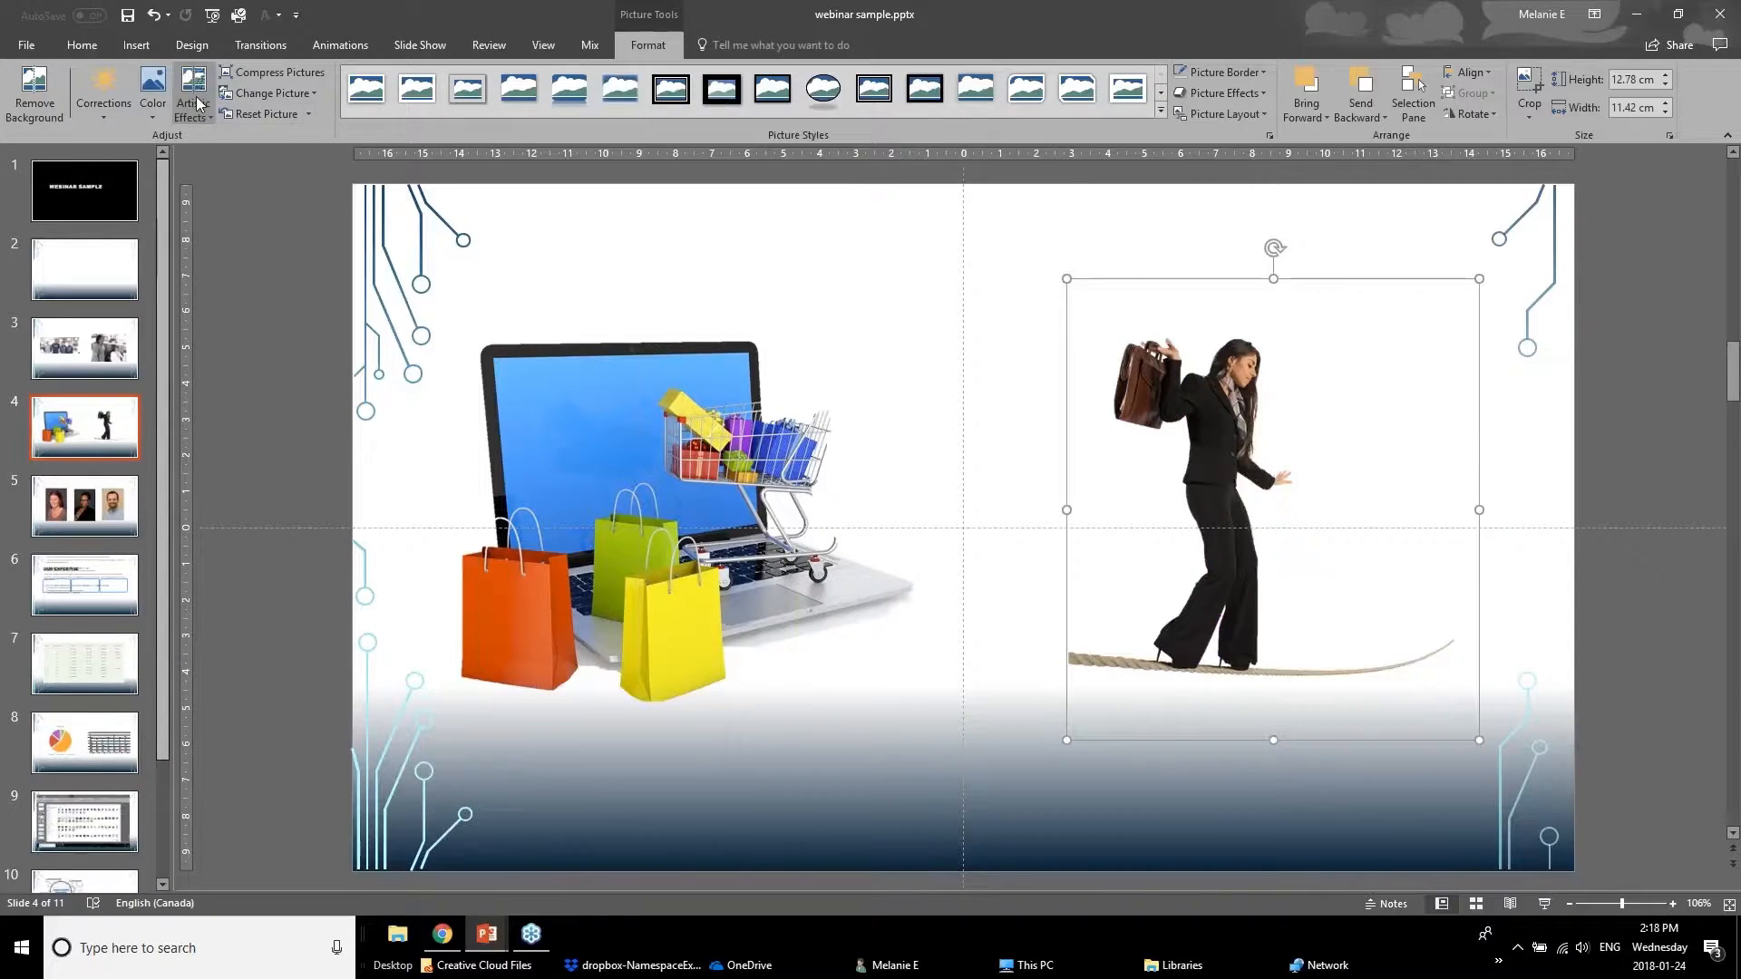
# - Move the tightrope woman's picture slightly up and to the left and bring it forward
pyautogui.moveTo(1256, 544); pyautogui.dragTo(1209, 505)
pyautogui.click(1293, 115)
pyautogui.click(1311, 142)
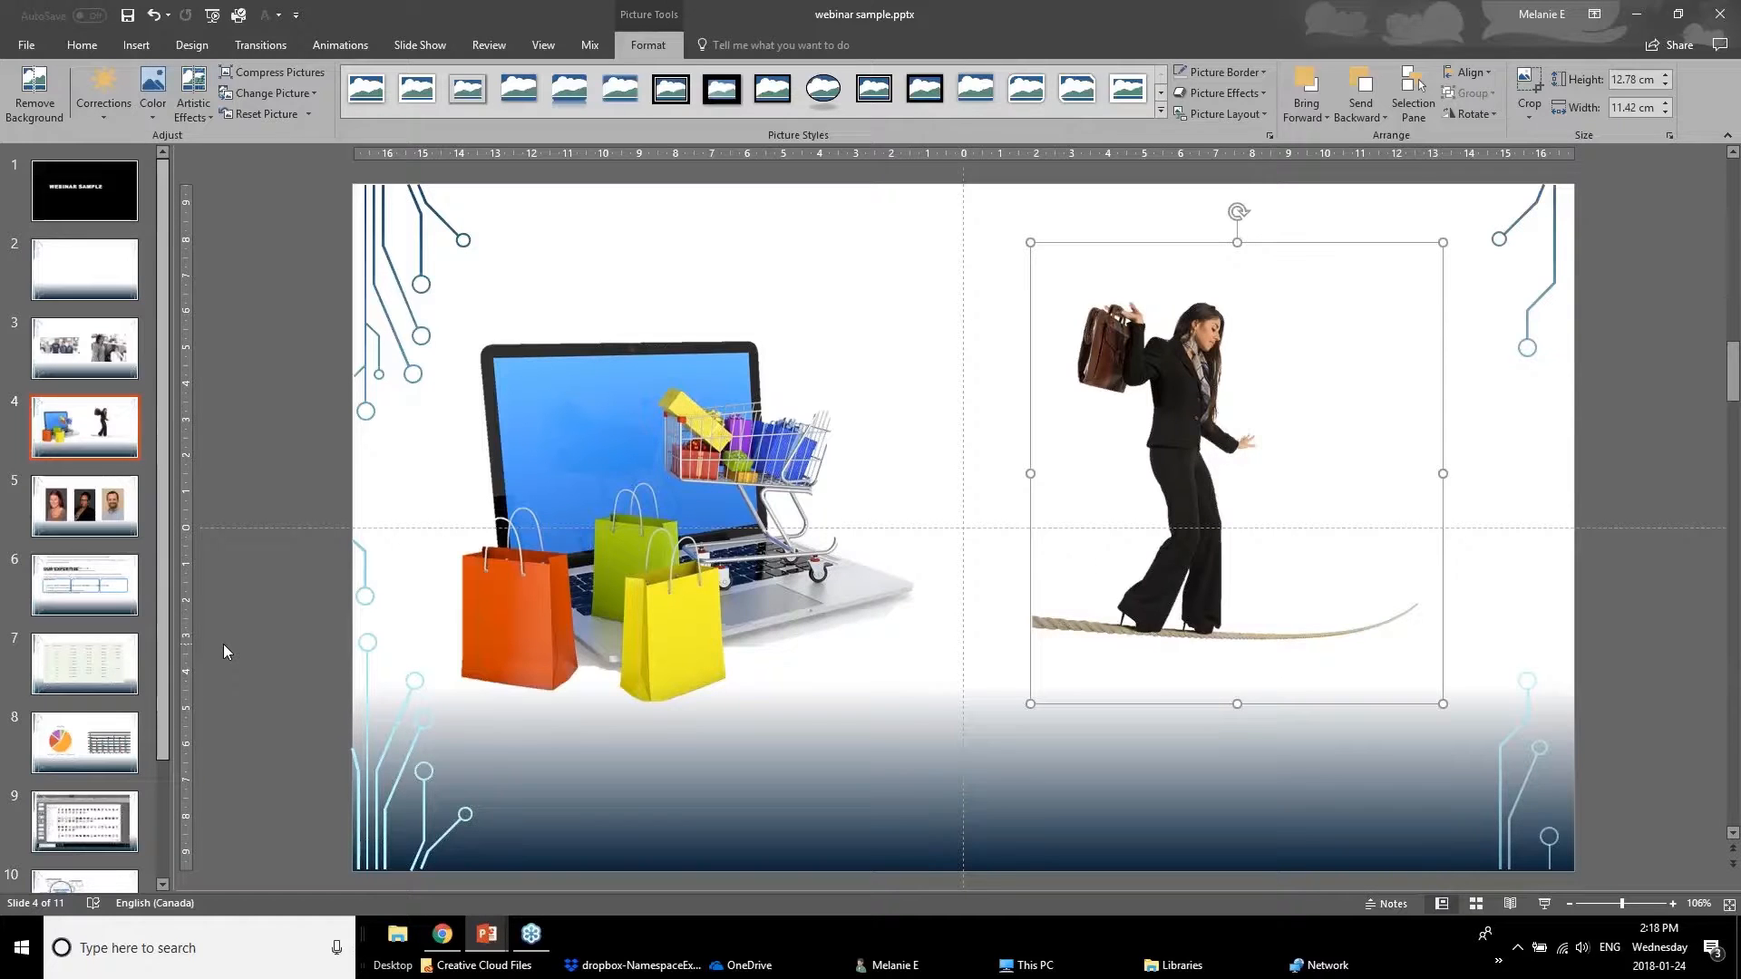
# - Crop the first portrait on slide 5, the woman in the brown top, to an oval shape
pyautogui.click(67, 513)
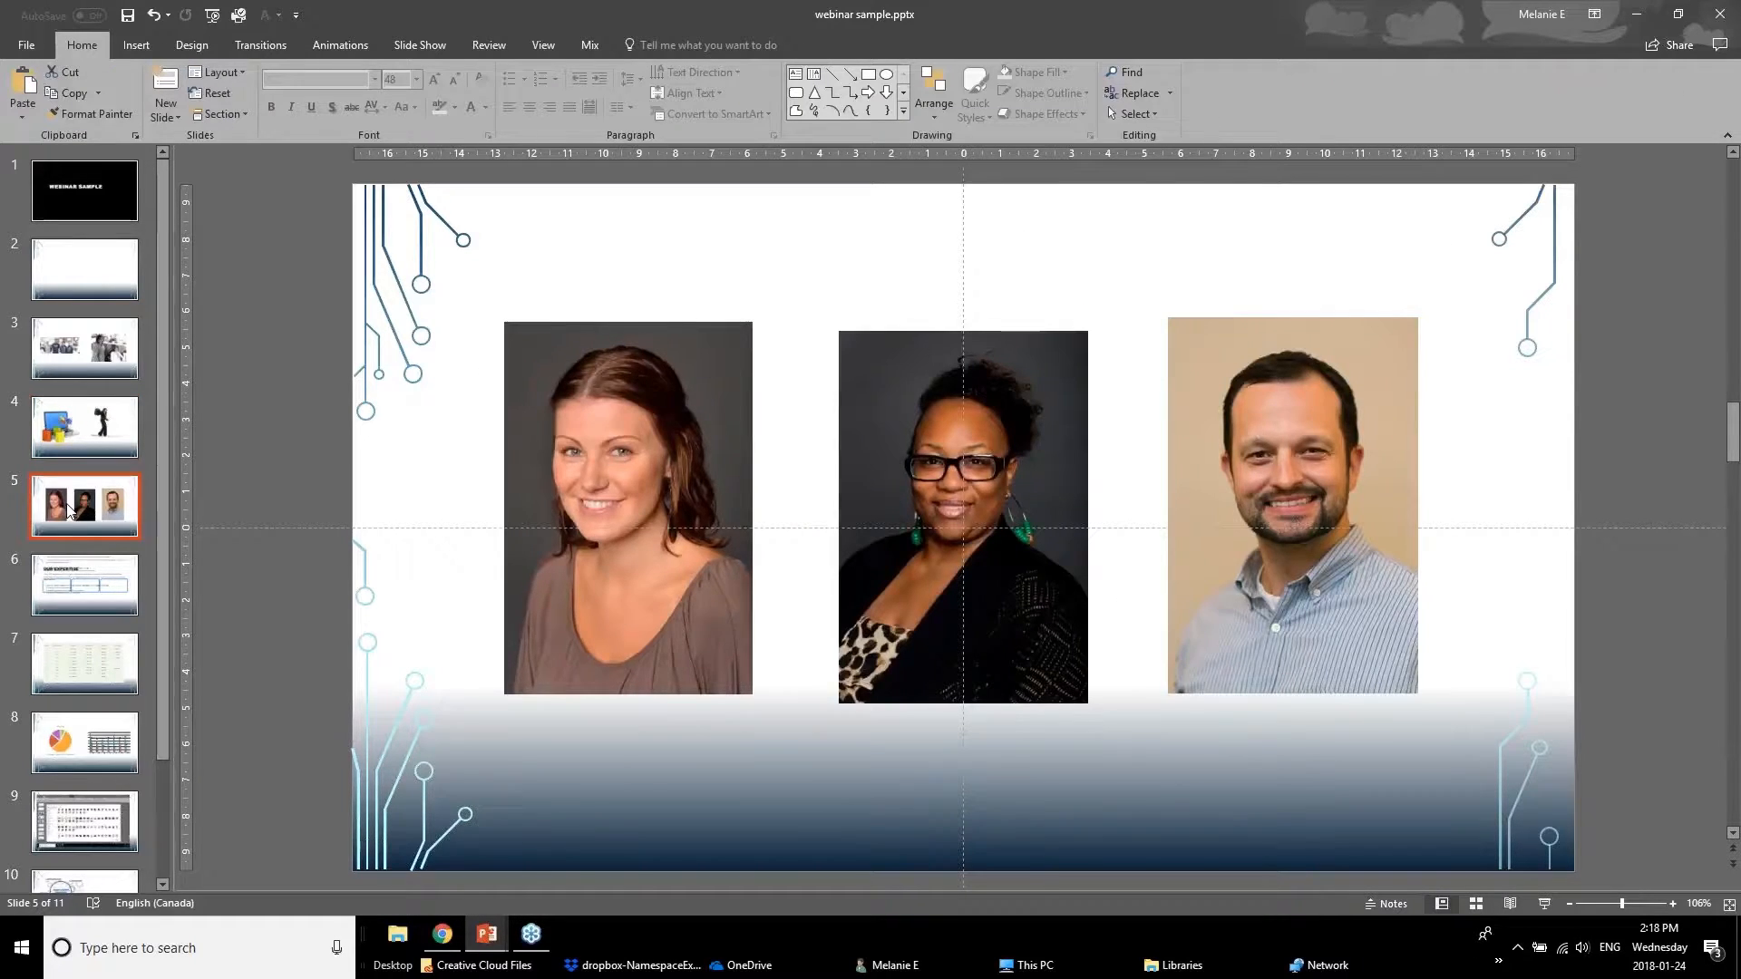
pyautogui.click(526, 544)
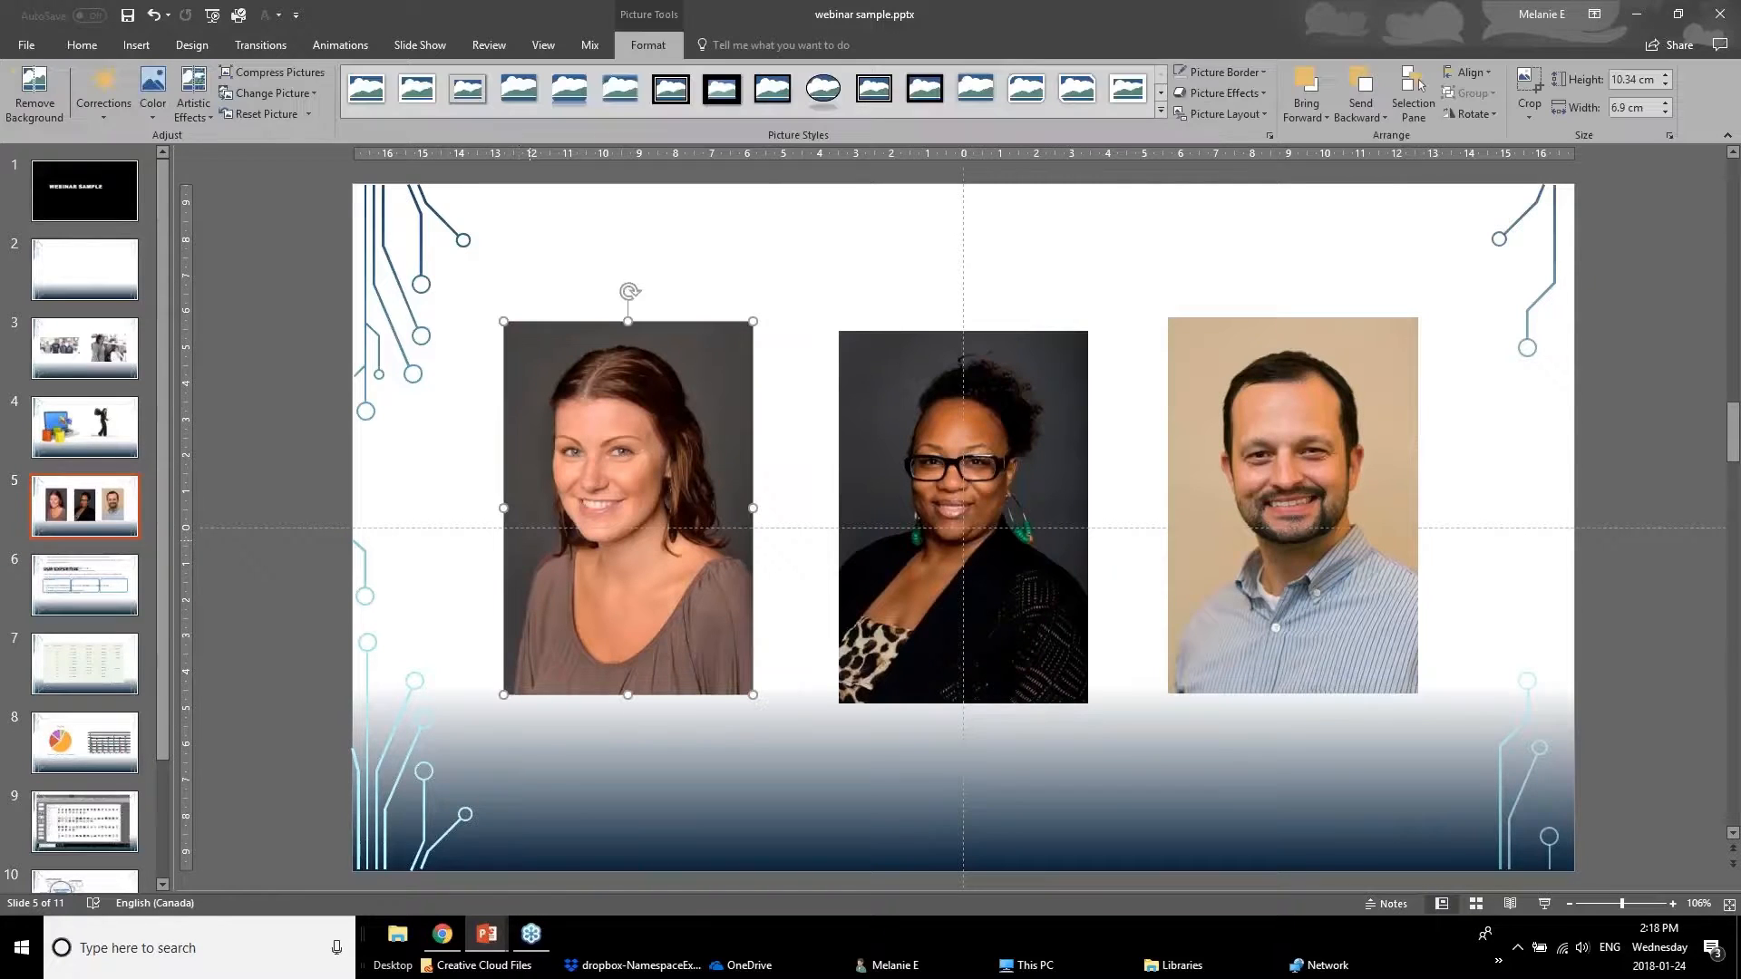
pyautogui.click(899, 558)
pyautogui.click(1267, 536)
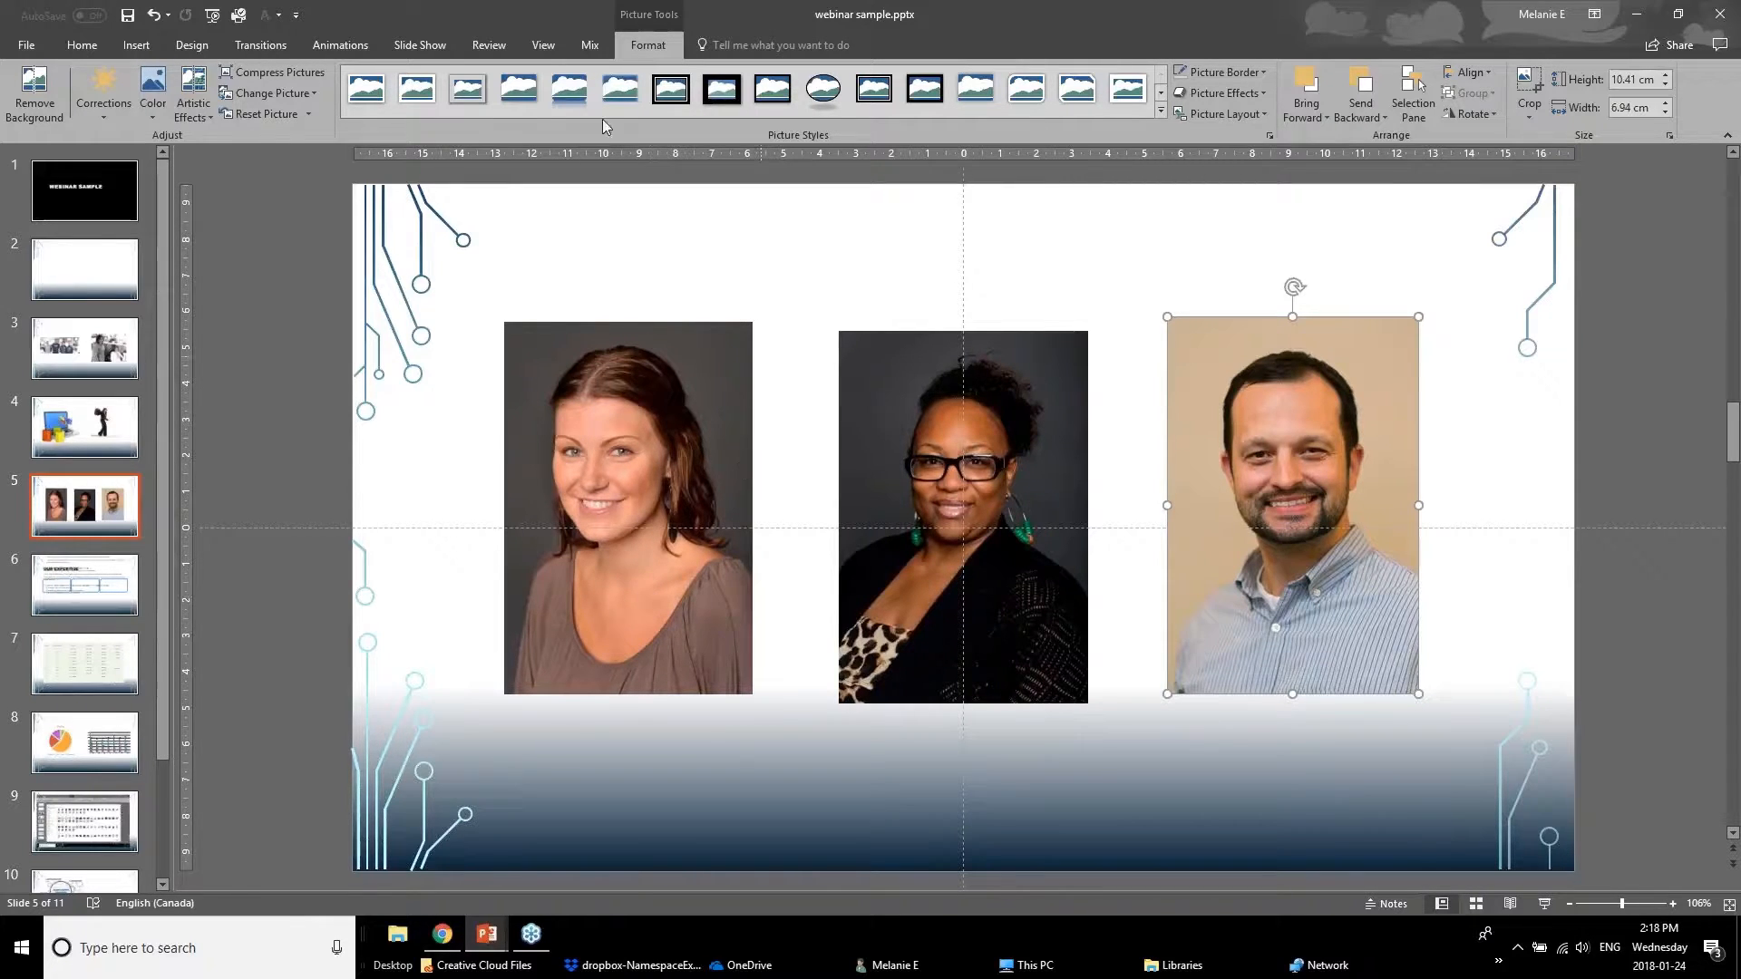
pyautogui.click(689, 552)
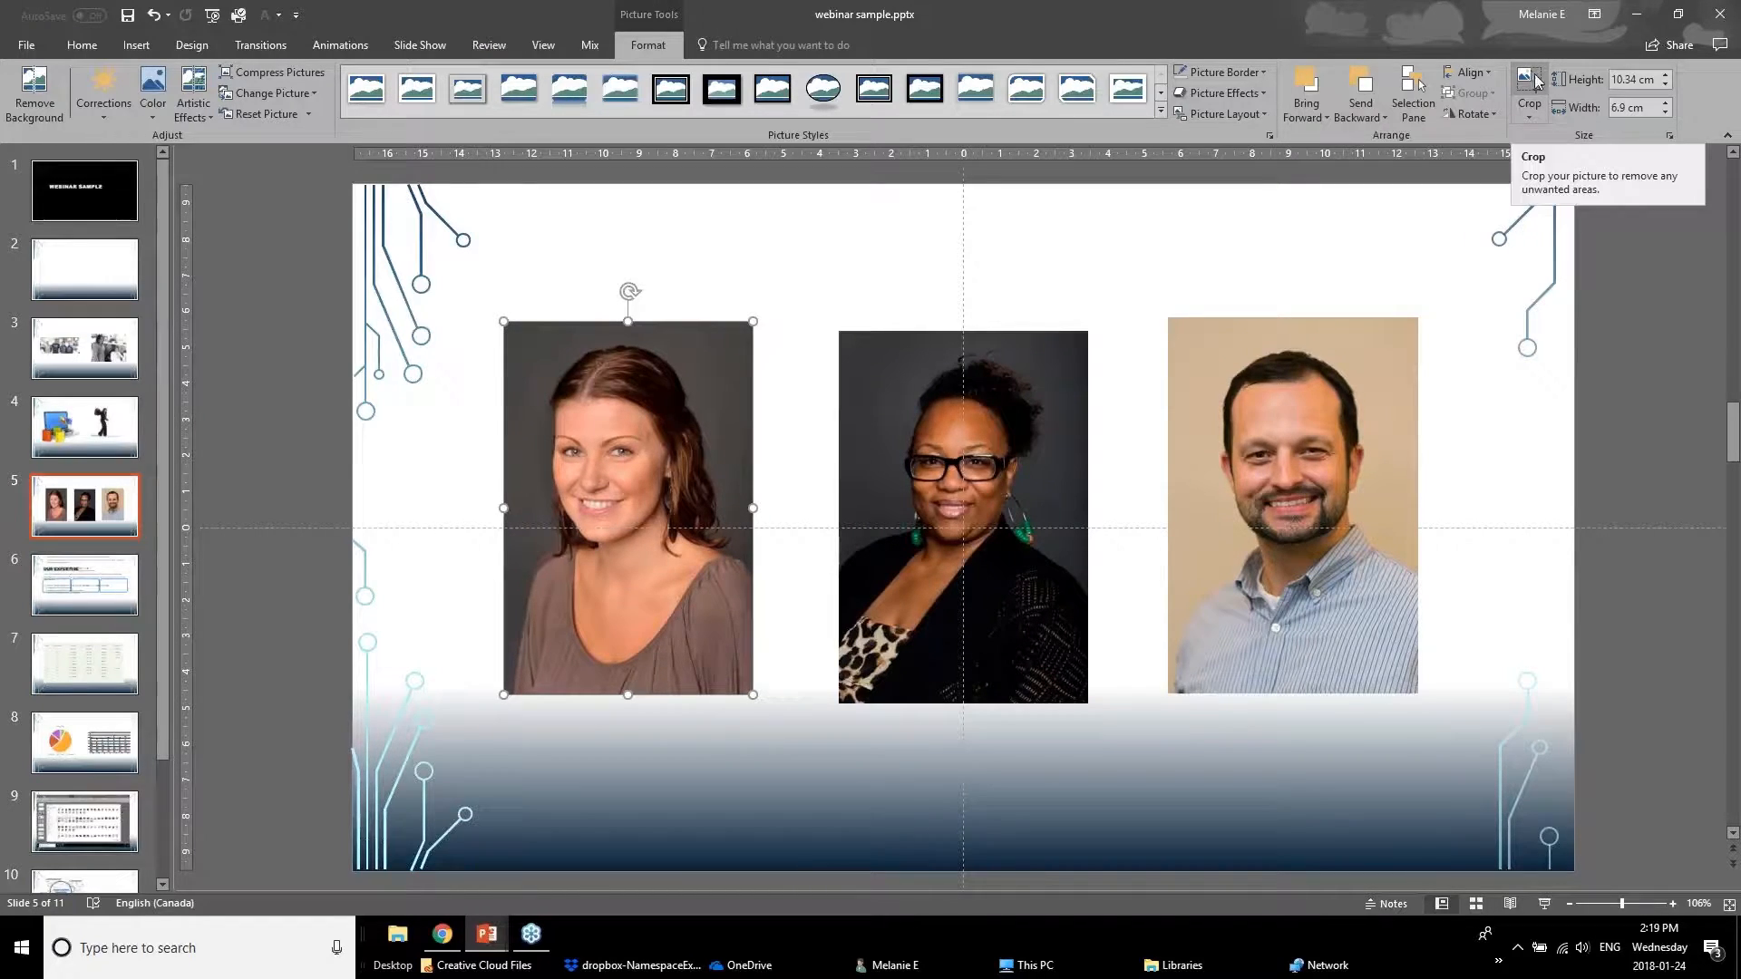
pyautogui.click(1534, 123)
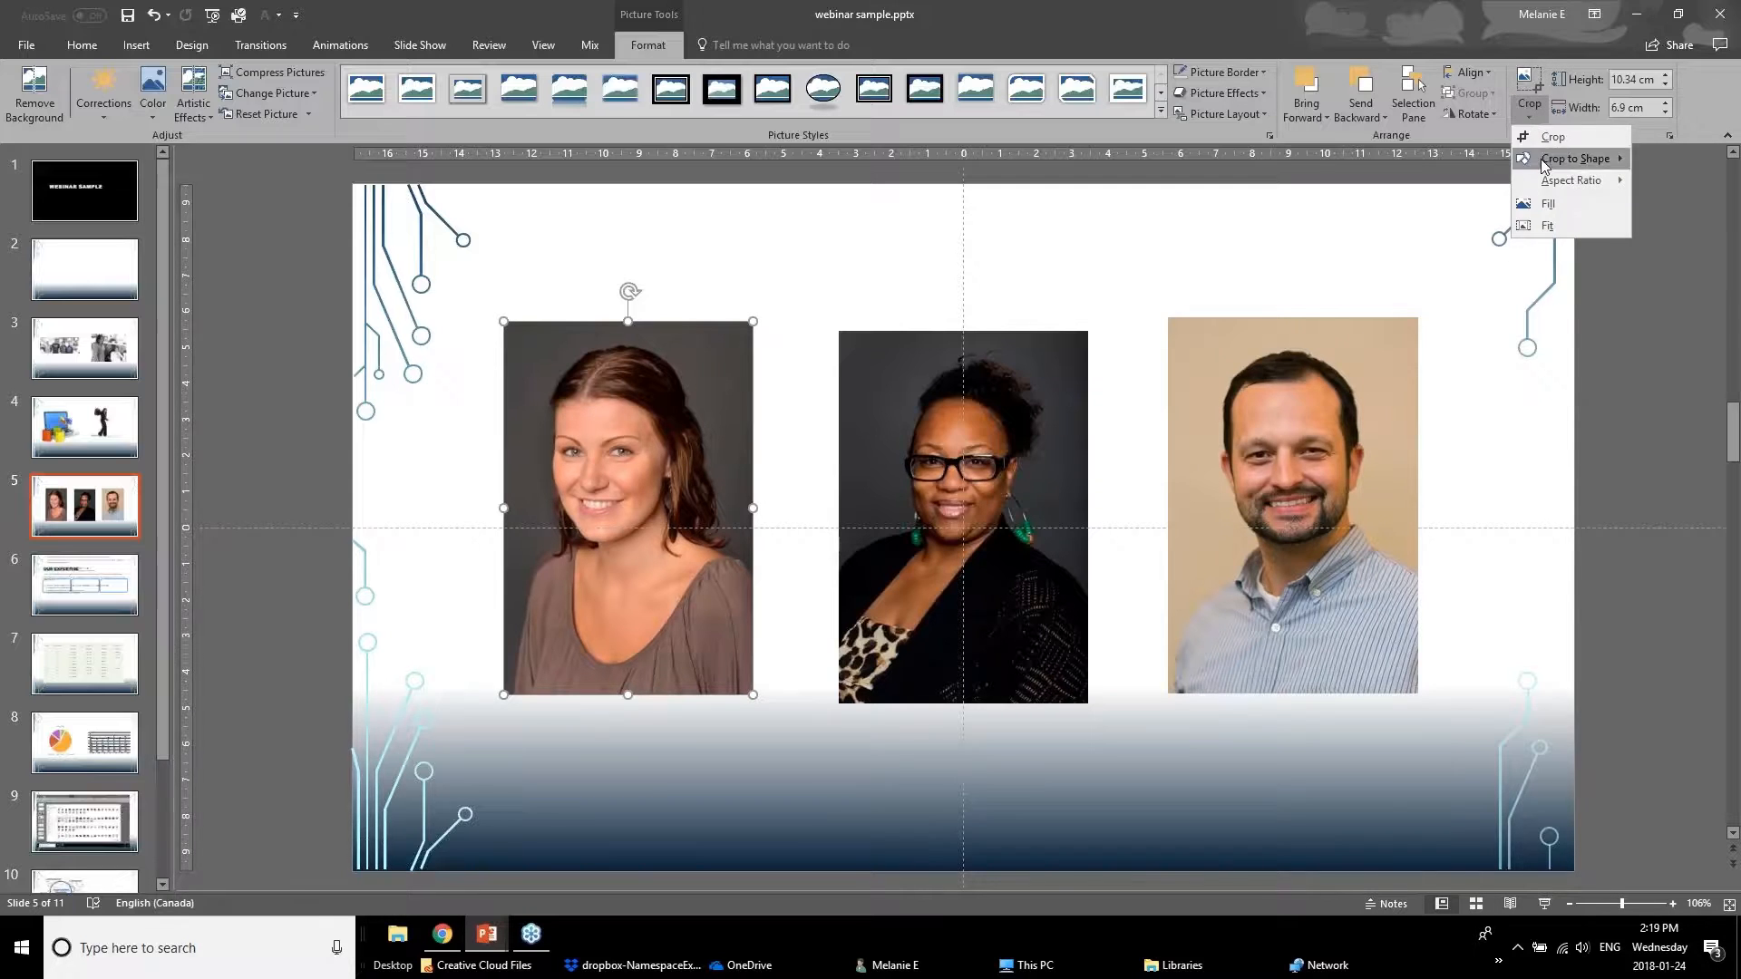
pyautogui.moveTo(1544, 164)
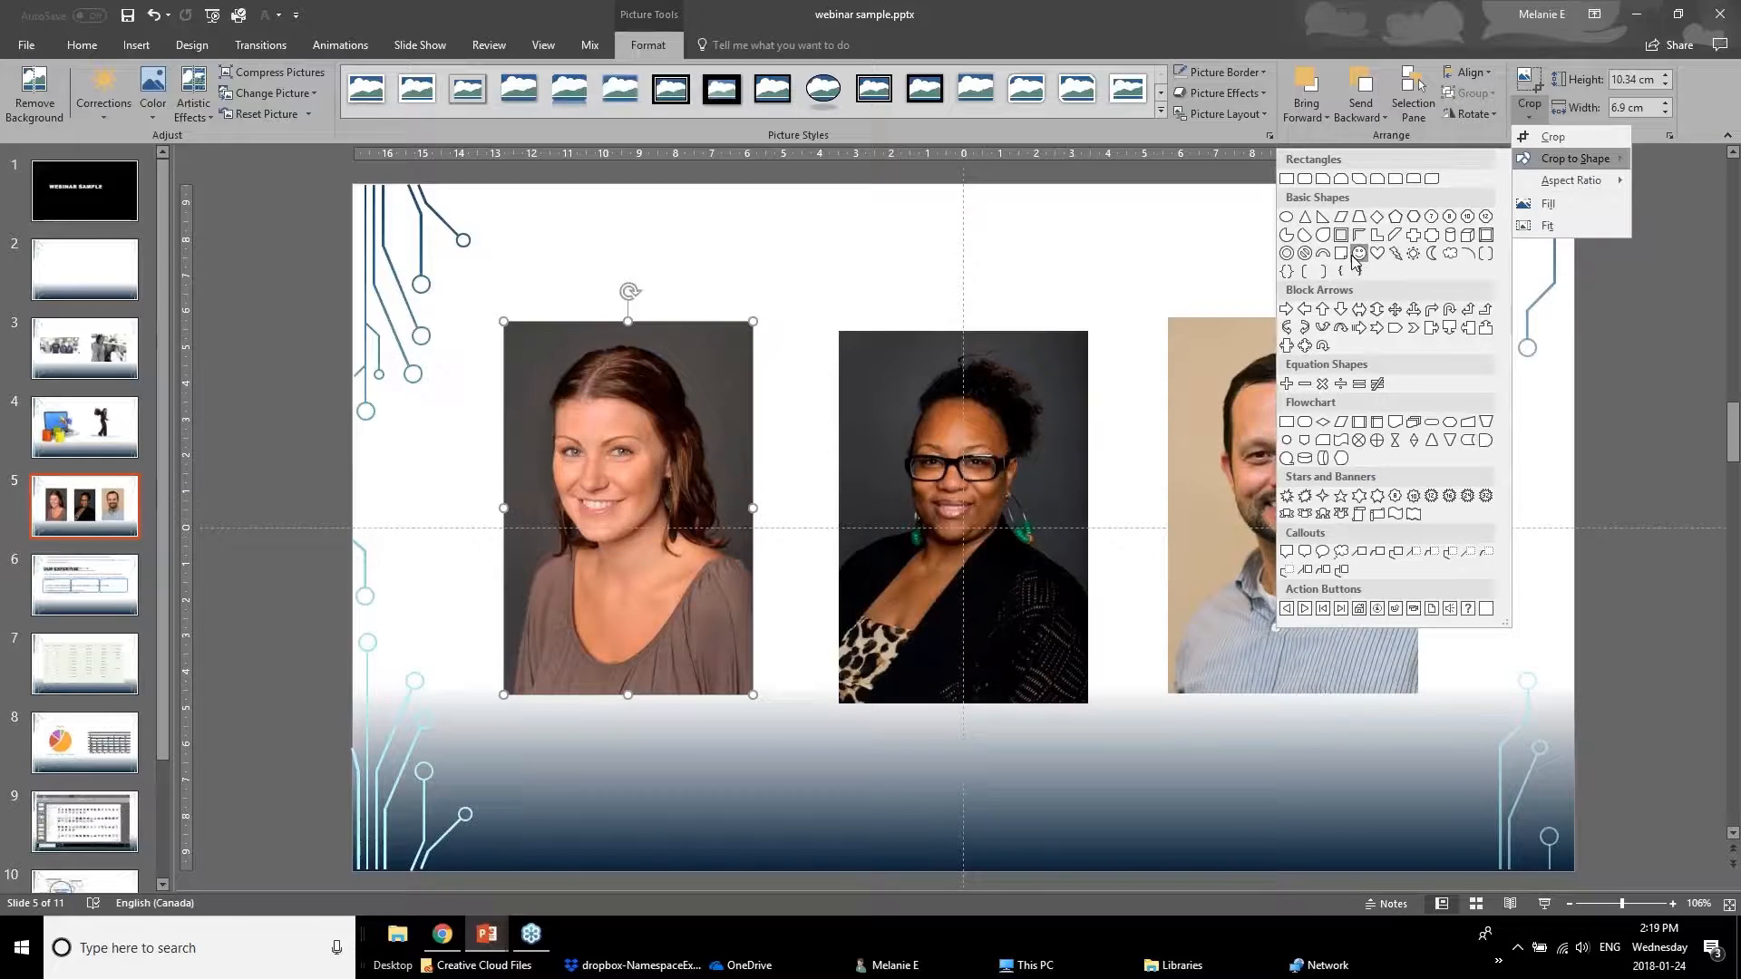
pyautogui.click(1288, 217)
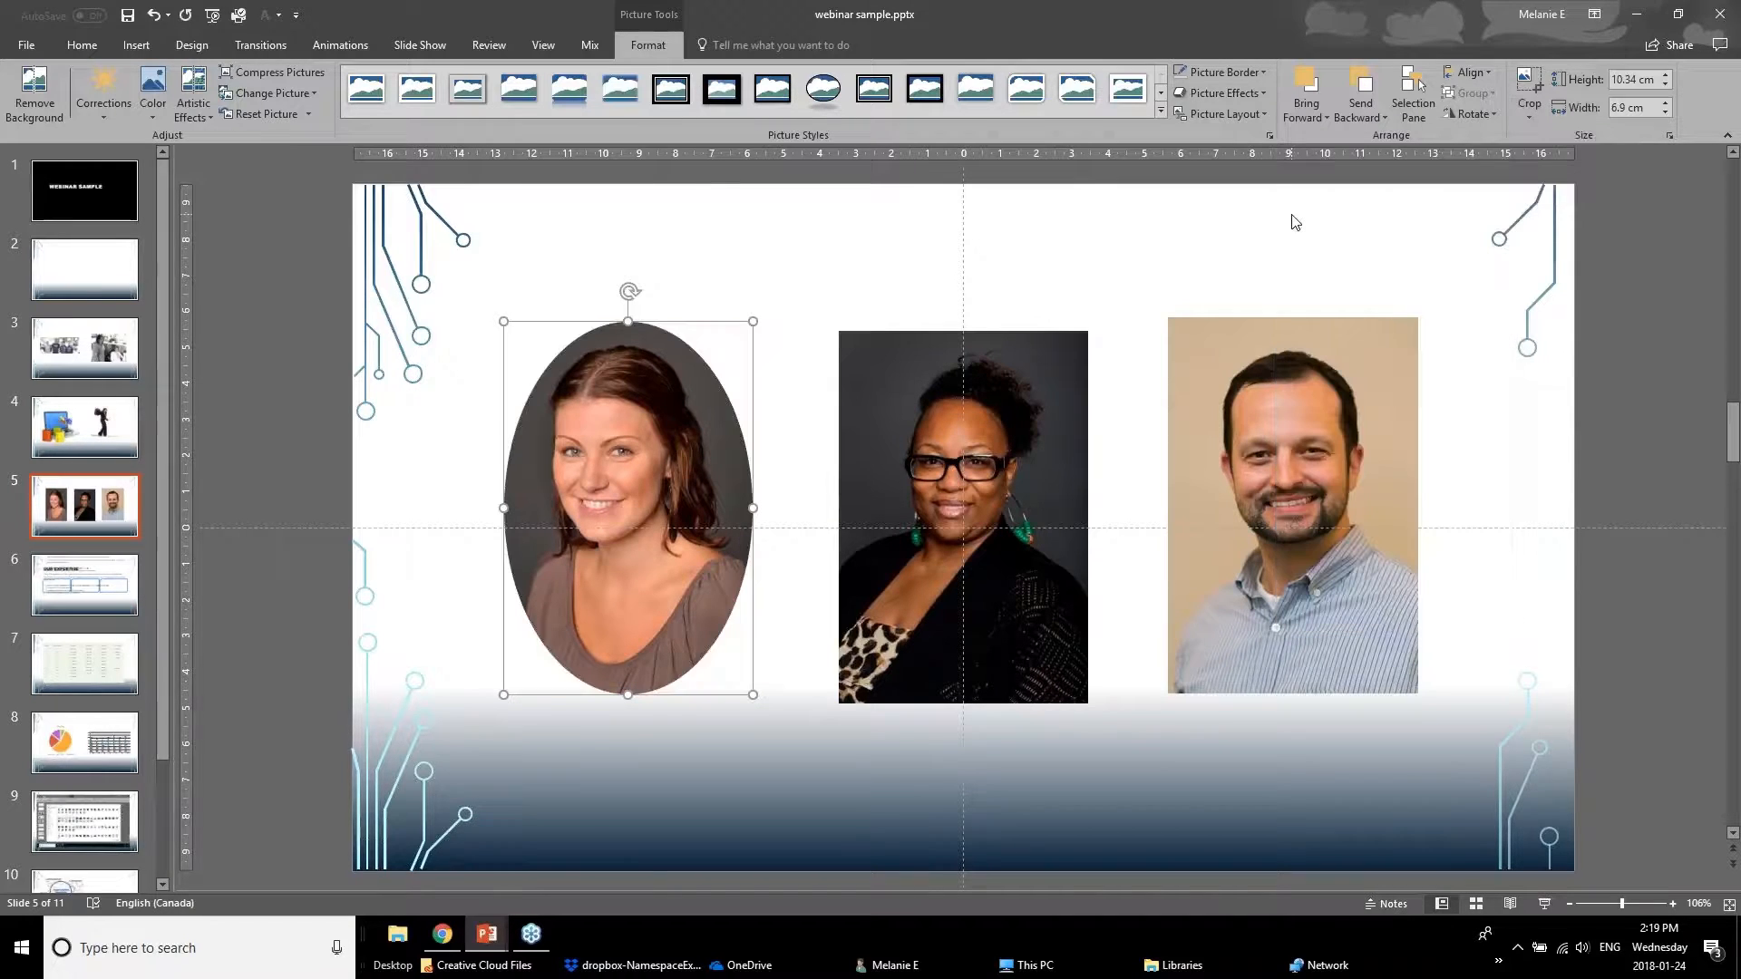
# - Tighten the oval crop around the woman's face to about 6.11 by 5.48 cm and move the picture slightly down
pyautogui.click(1529, 82)
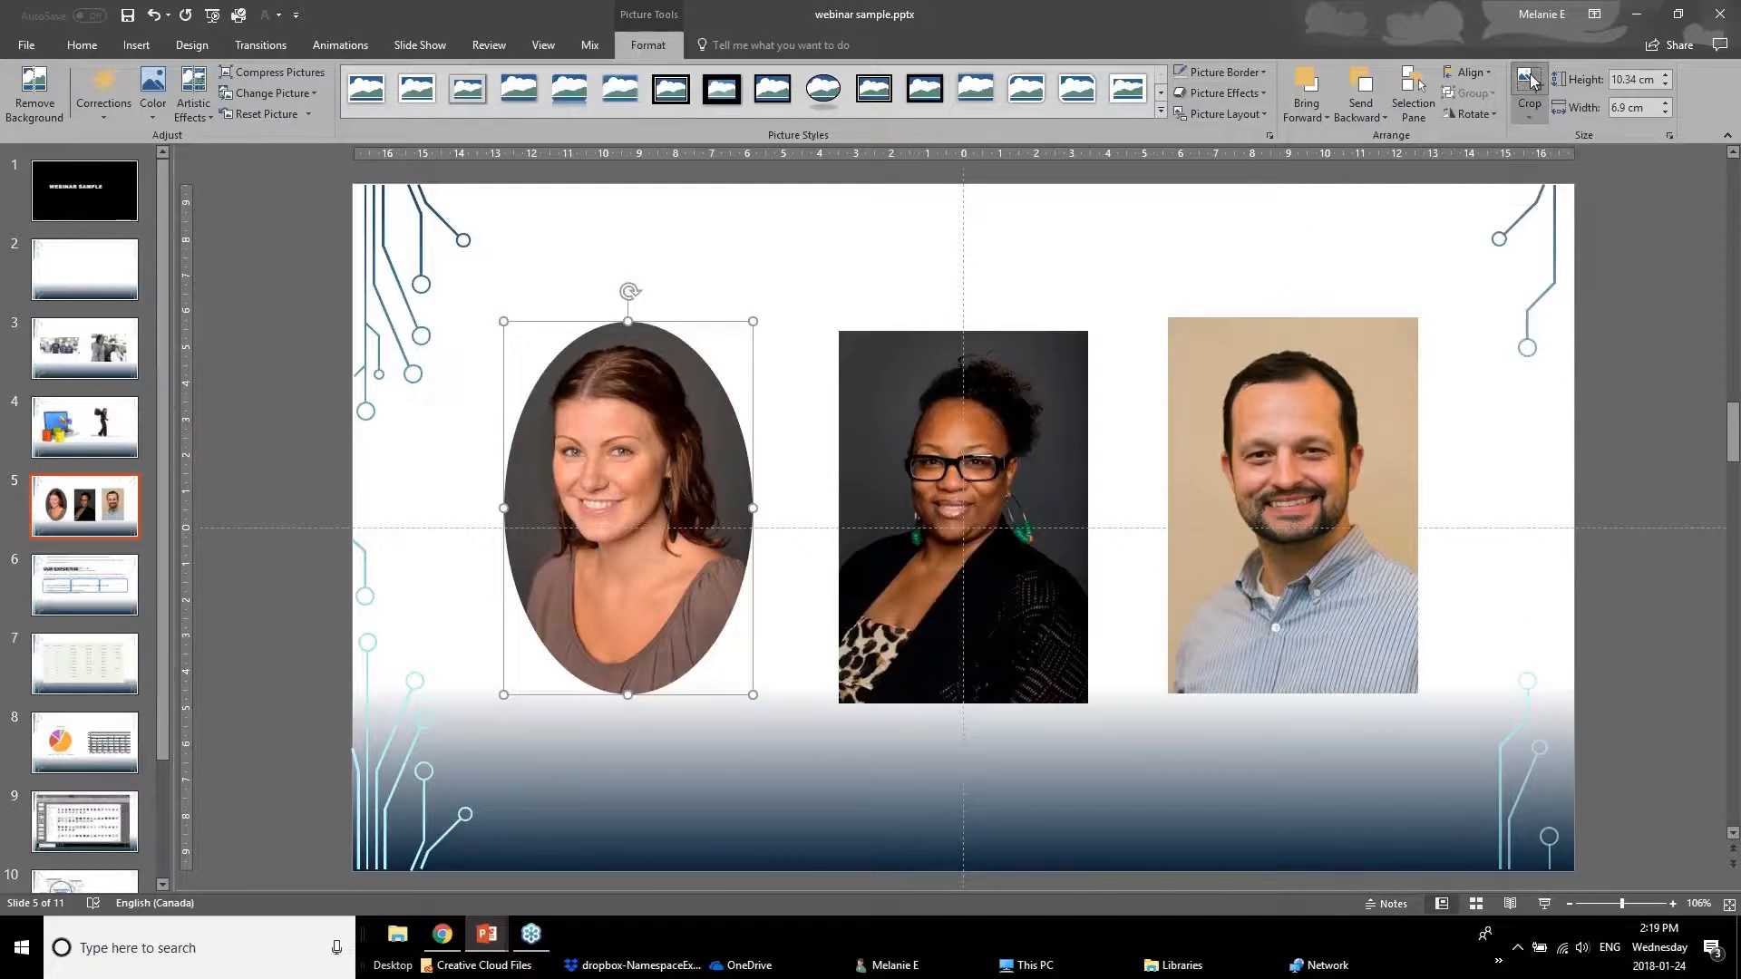
pyautogui.moveTo(627, 696); pyautogui.dragTo(632, 589)
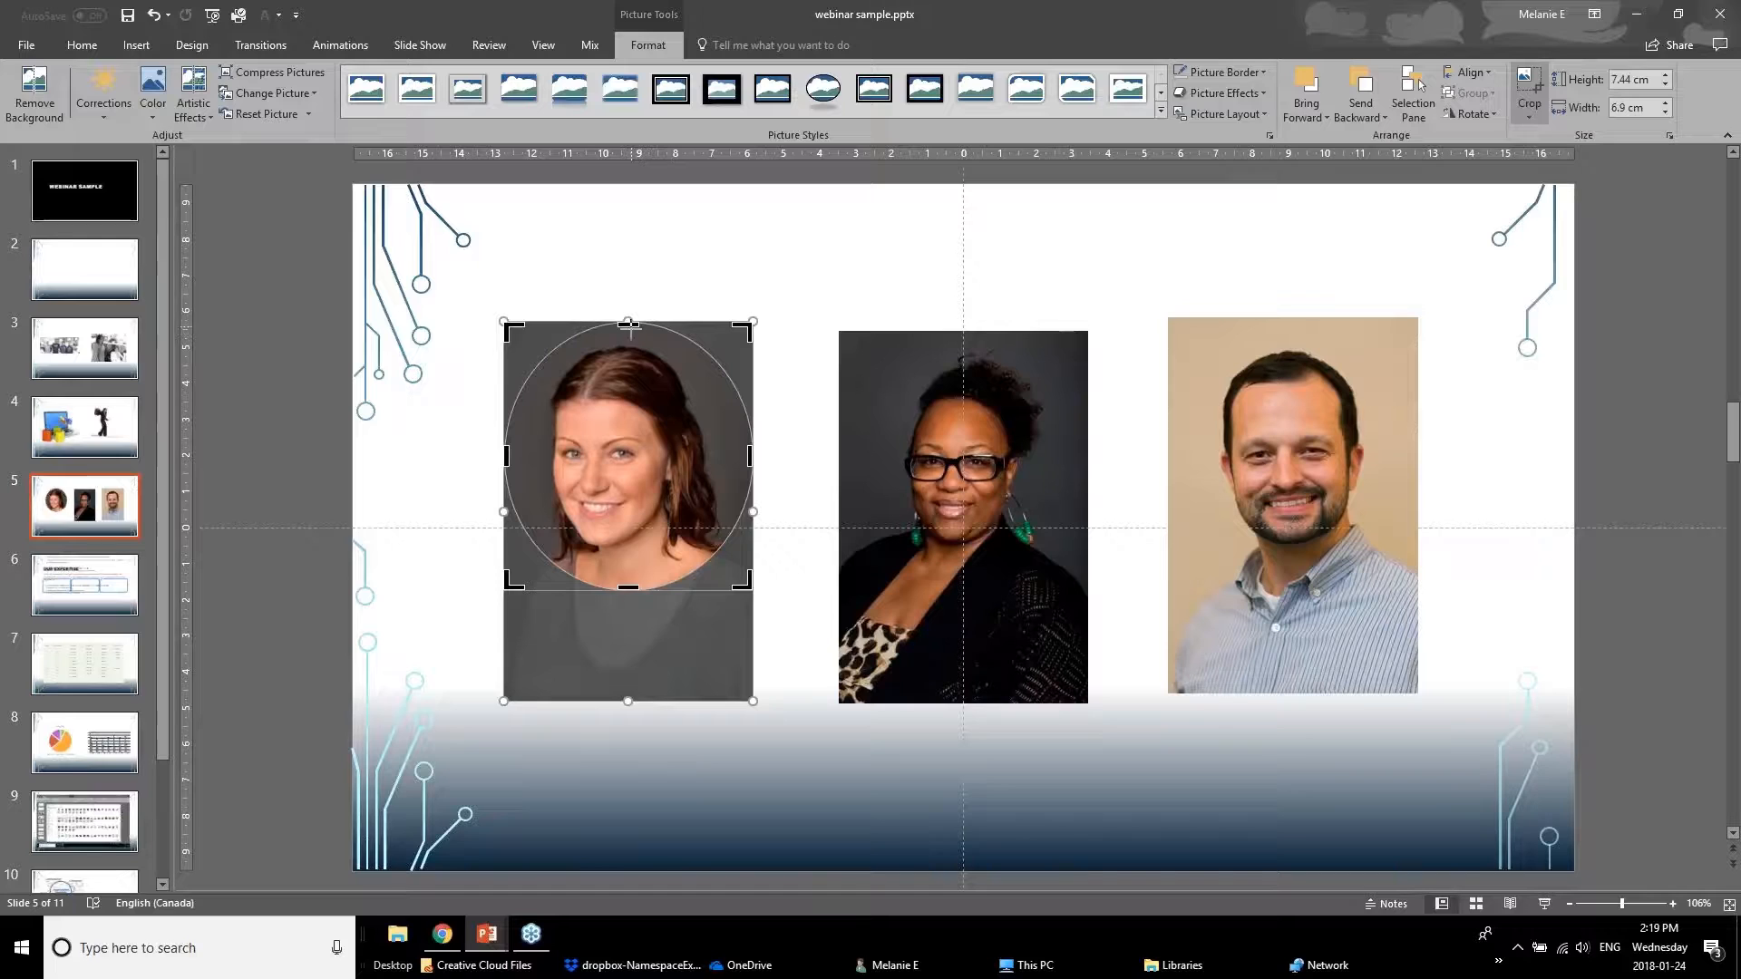
pyautogui.moveTo(628, 324); pyautogui.dragTo(627, 348)
pyautogui.moveTo(504, 467); pyautogui.dragTo(517, 467)
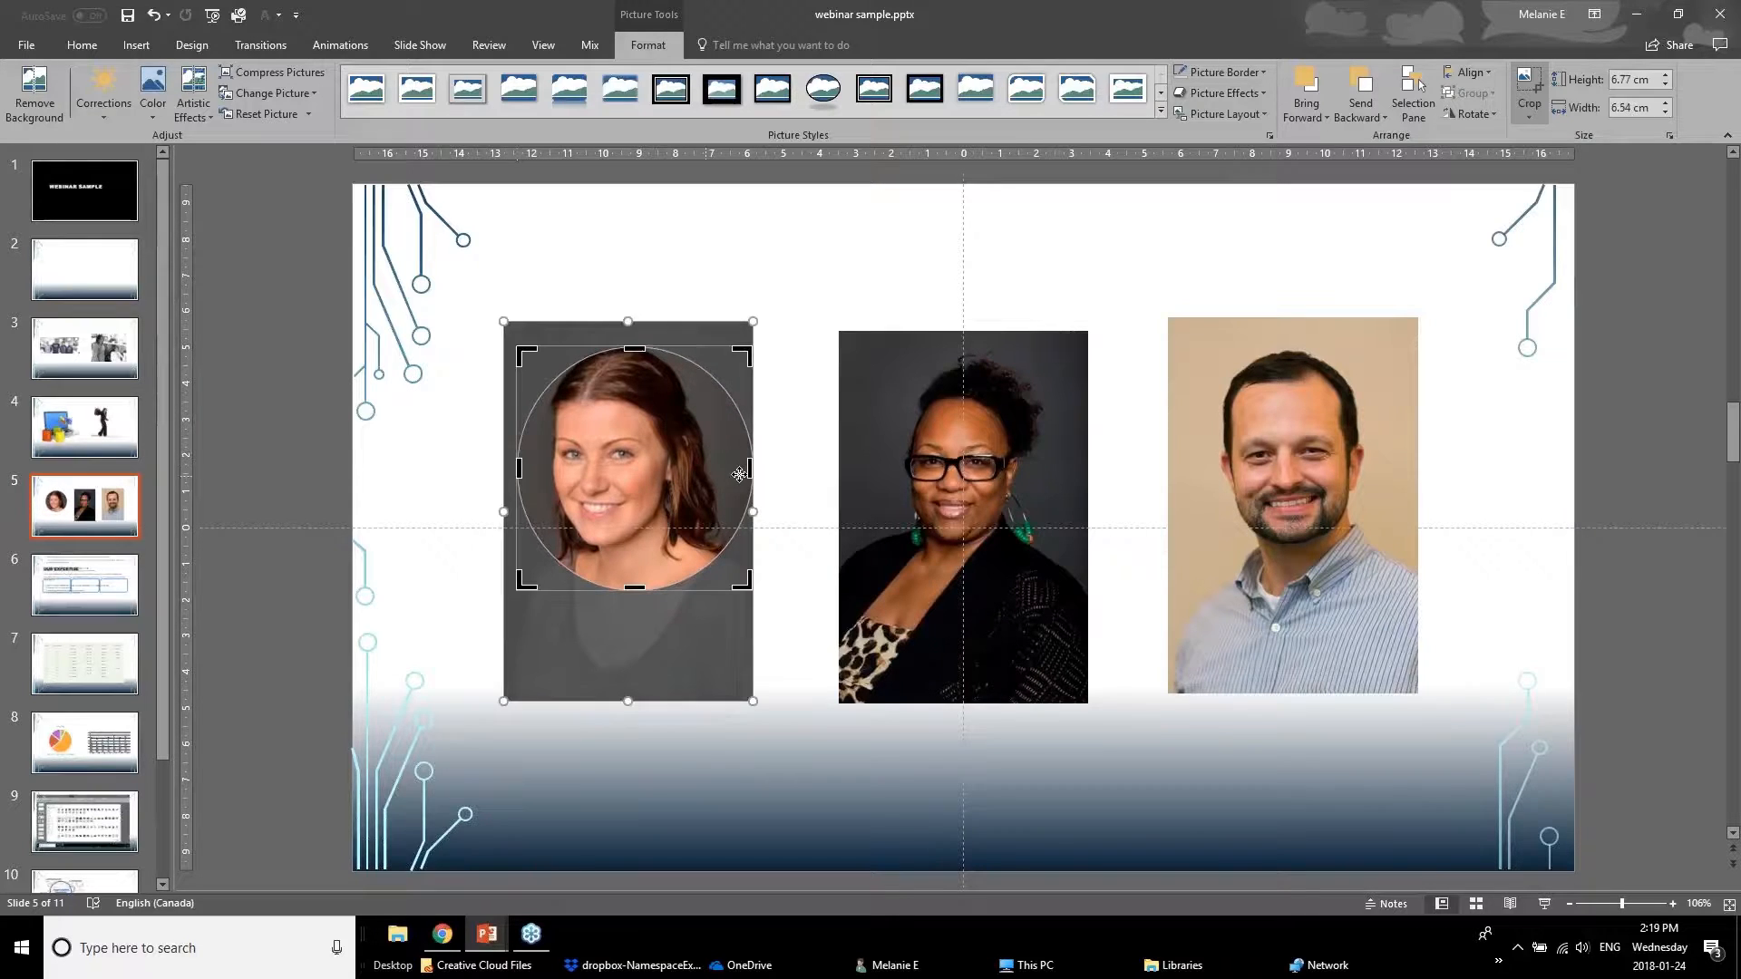
pyautogui.moveTo(745, 474); pyautogui.dragTo(714, 468)
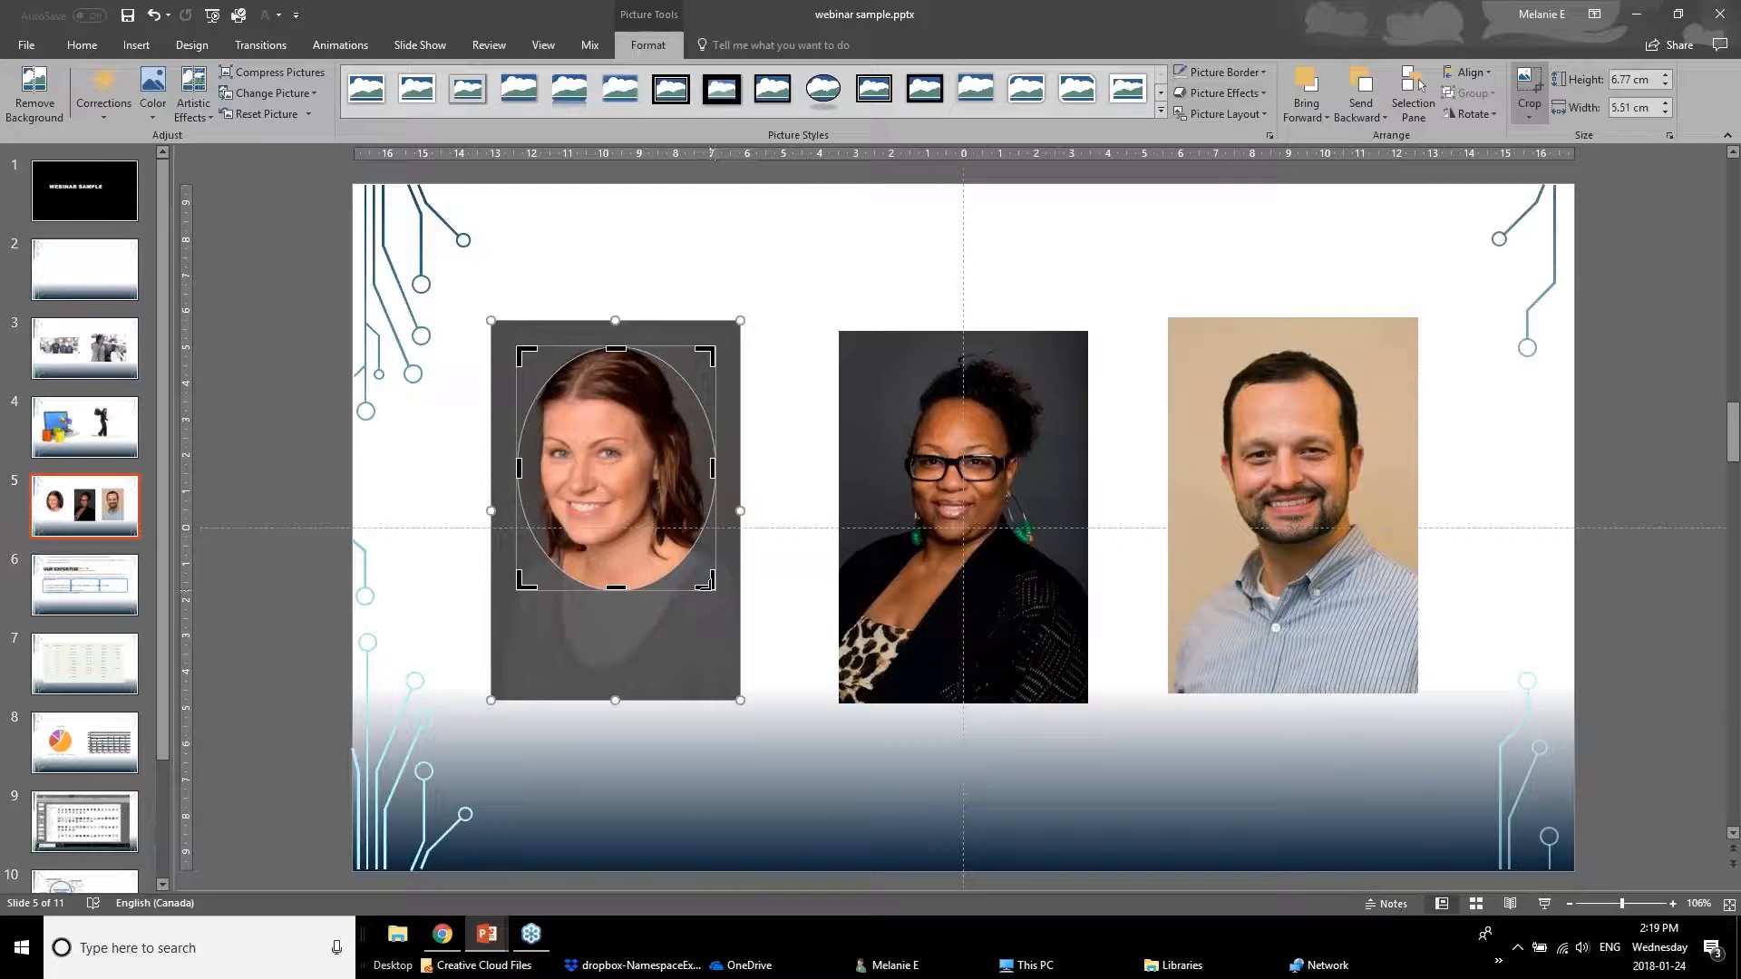
pyautogui.moveTo(710, 586); pyautogui.dragTo(712, 564)
pyautogui.click(456, 630)
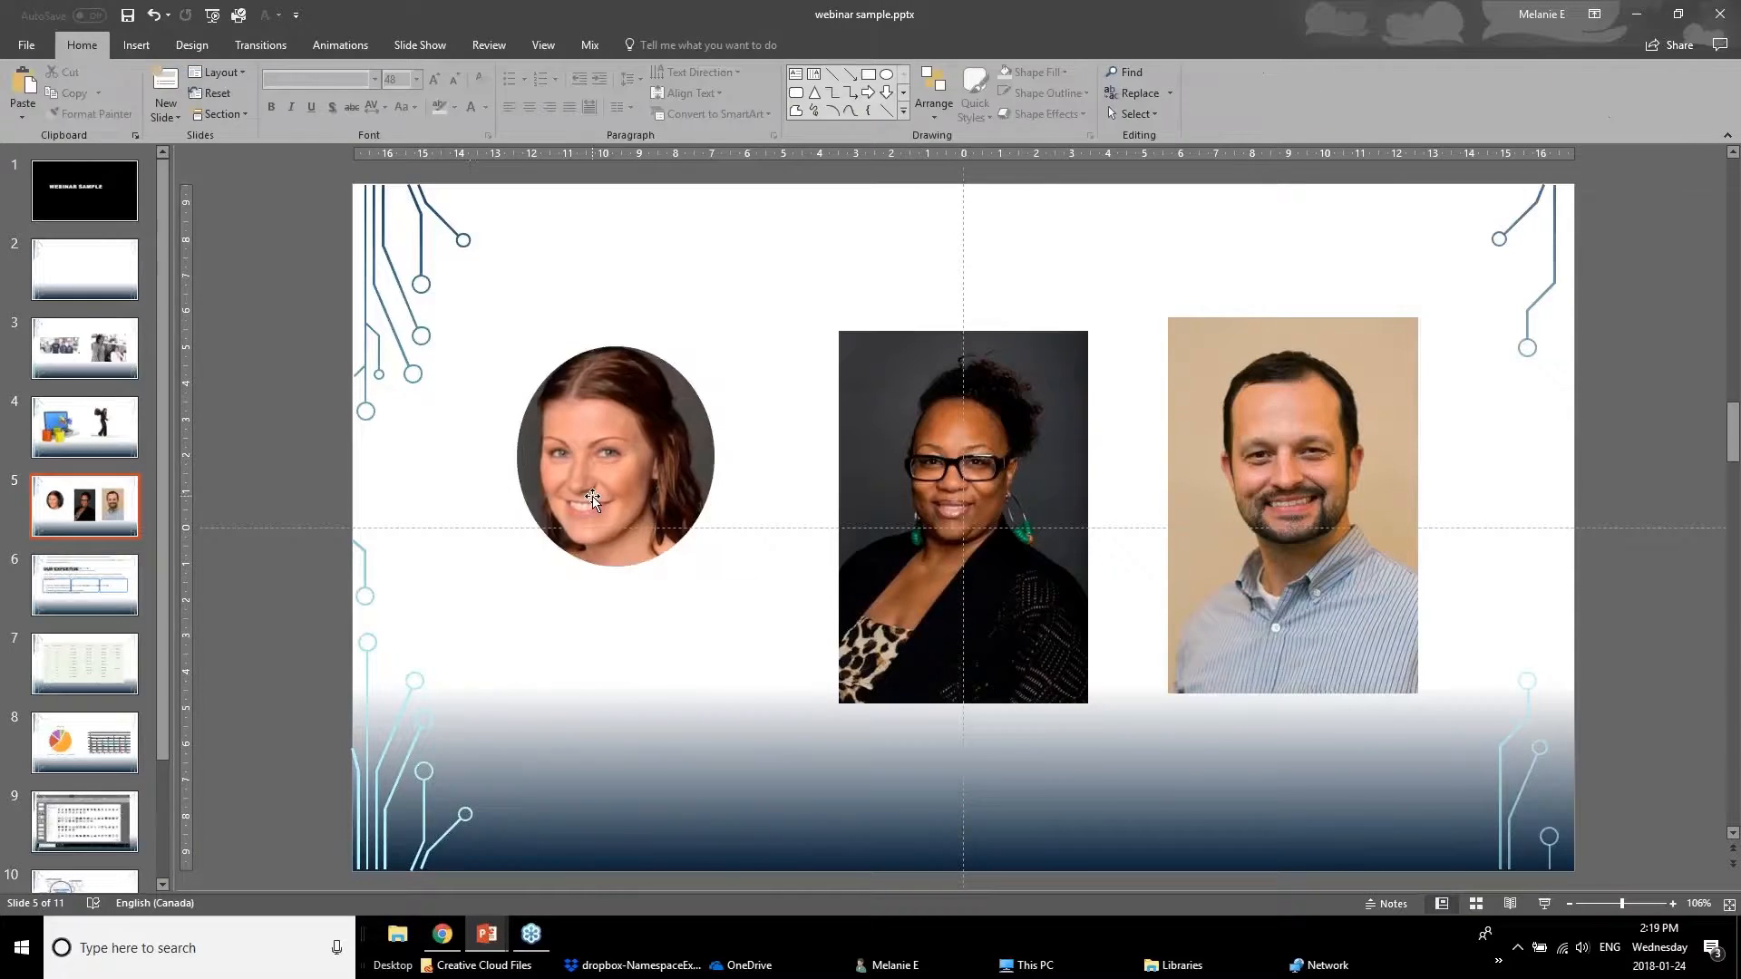
pyautogui.click(591, 497)
pyautogui.moveTo(672, 498); pyautogui.dragTo(664, 517)
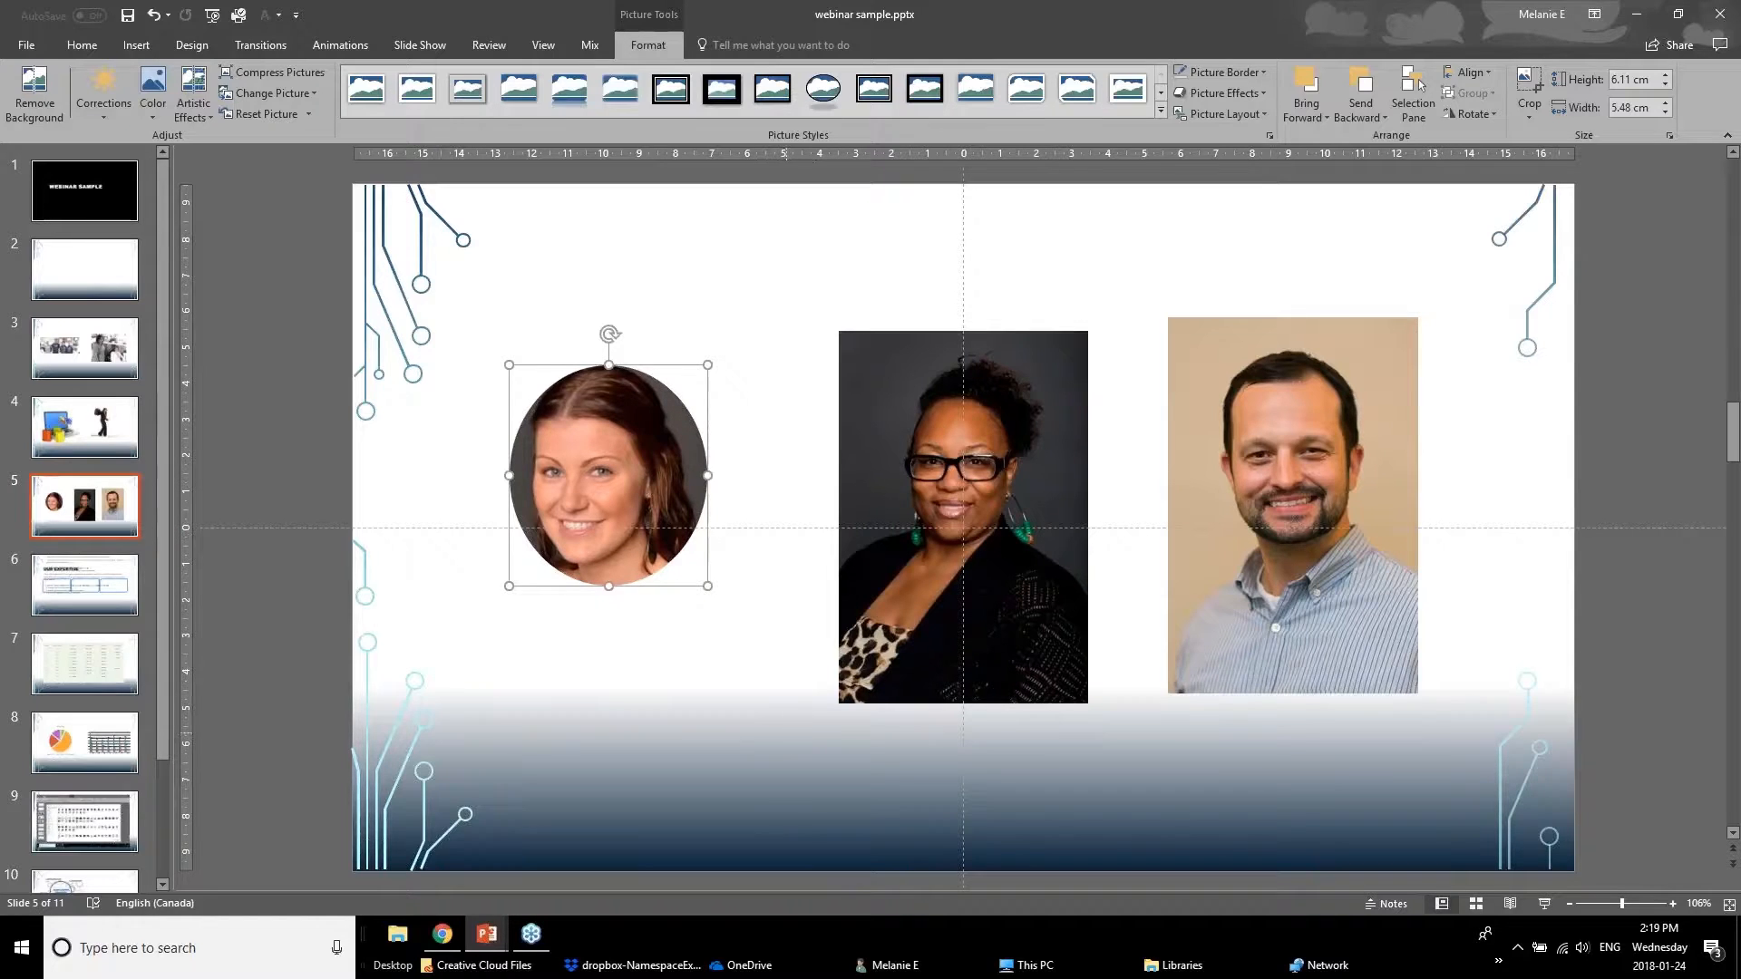
pyautogui.click(633, 662)
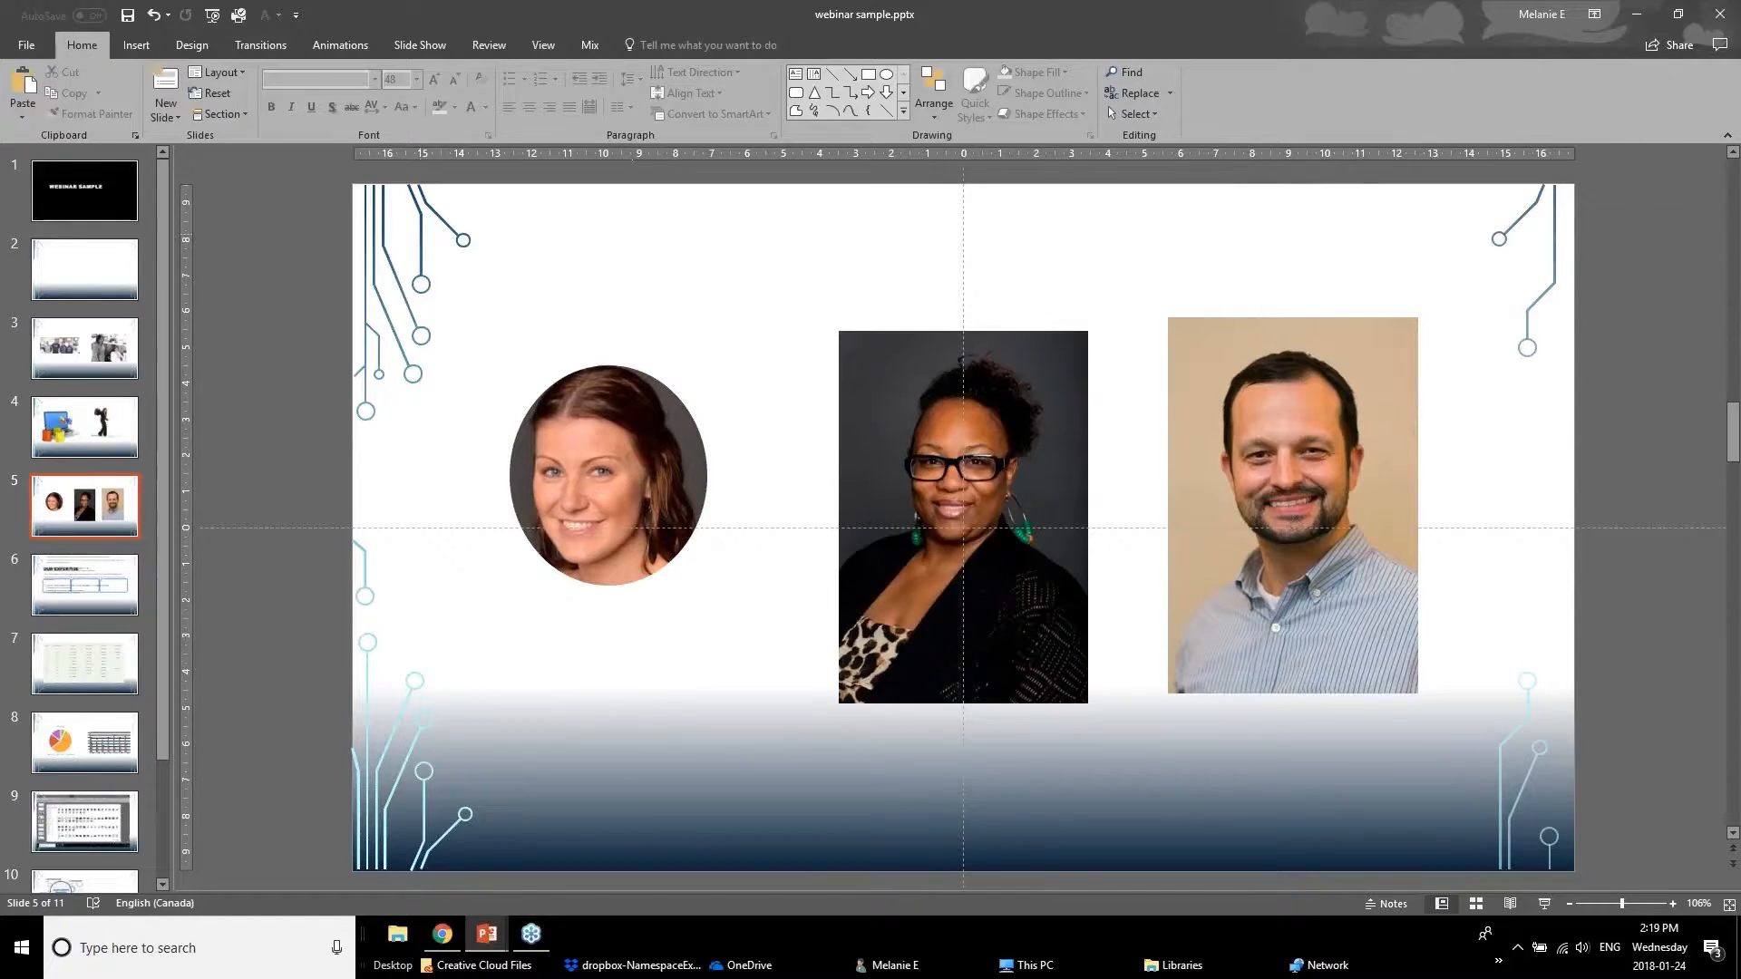
# - Copy the cropped portrait's oval formatting to the middle and right portraits with Format Painter
pyautogui.click(675, 504)
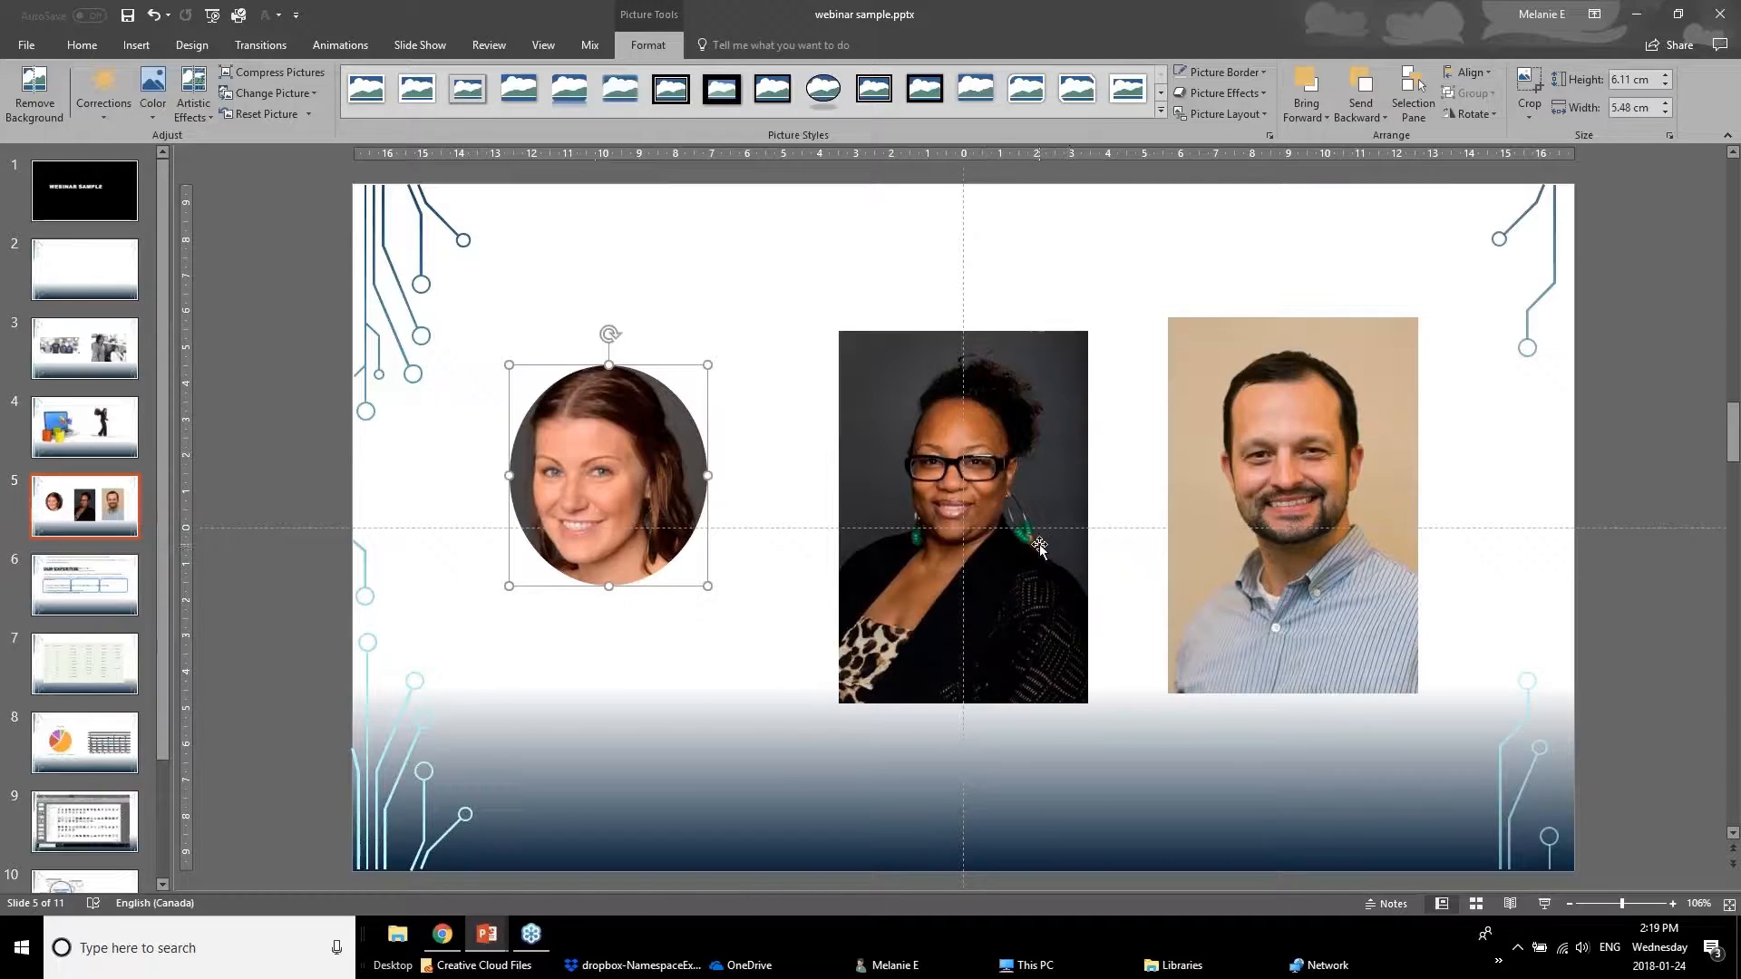
pyautogui.click(83, 45)
pyautogui.click(85, 45)
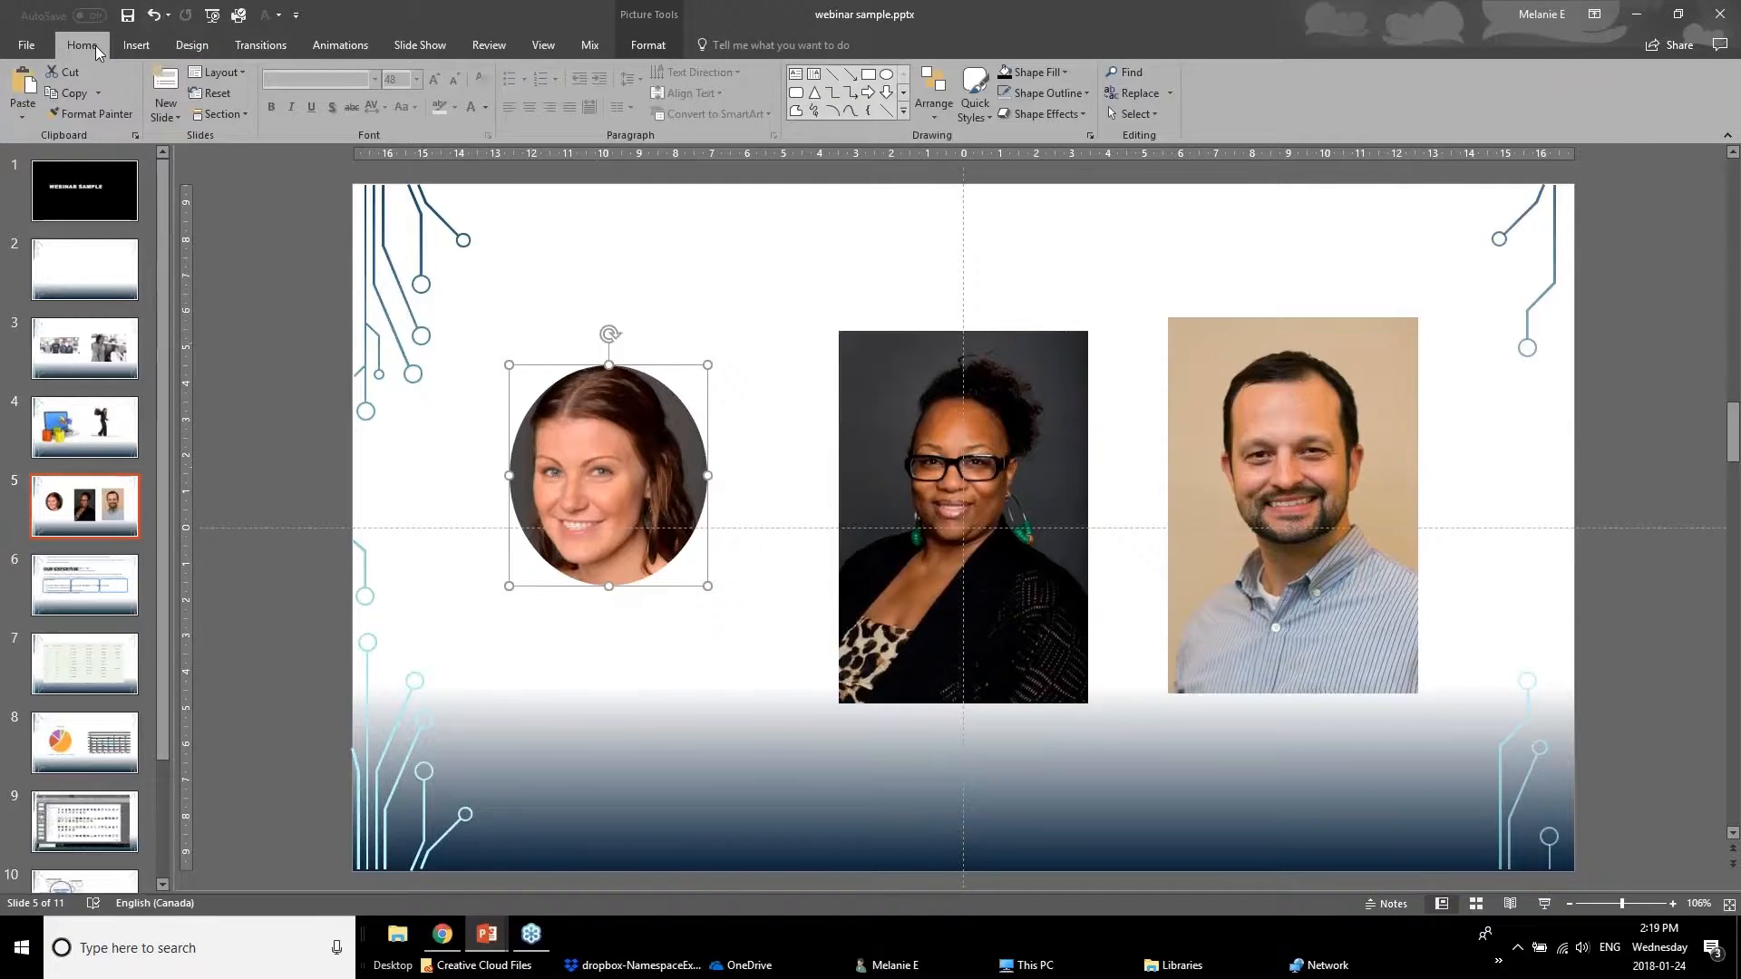
pyautogui.click(105, 116)
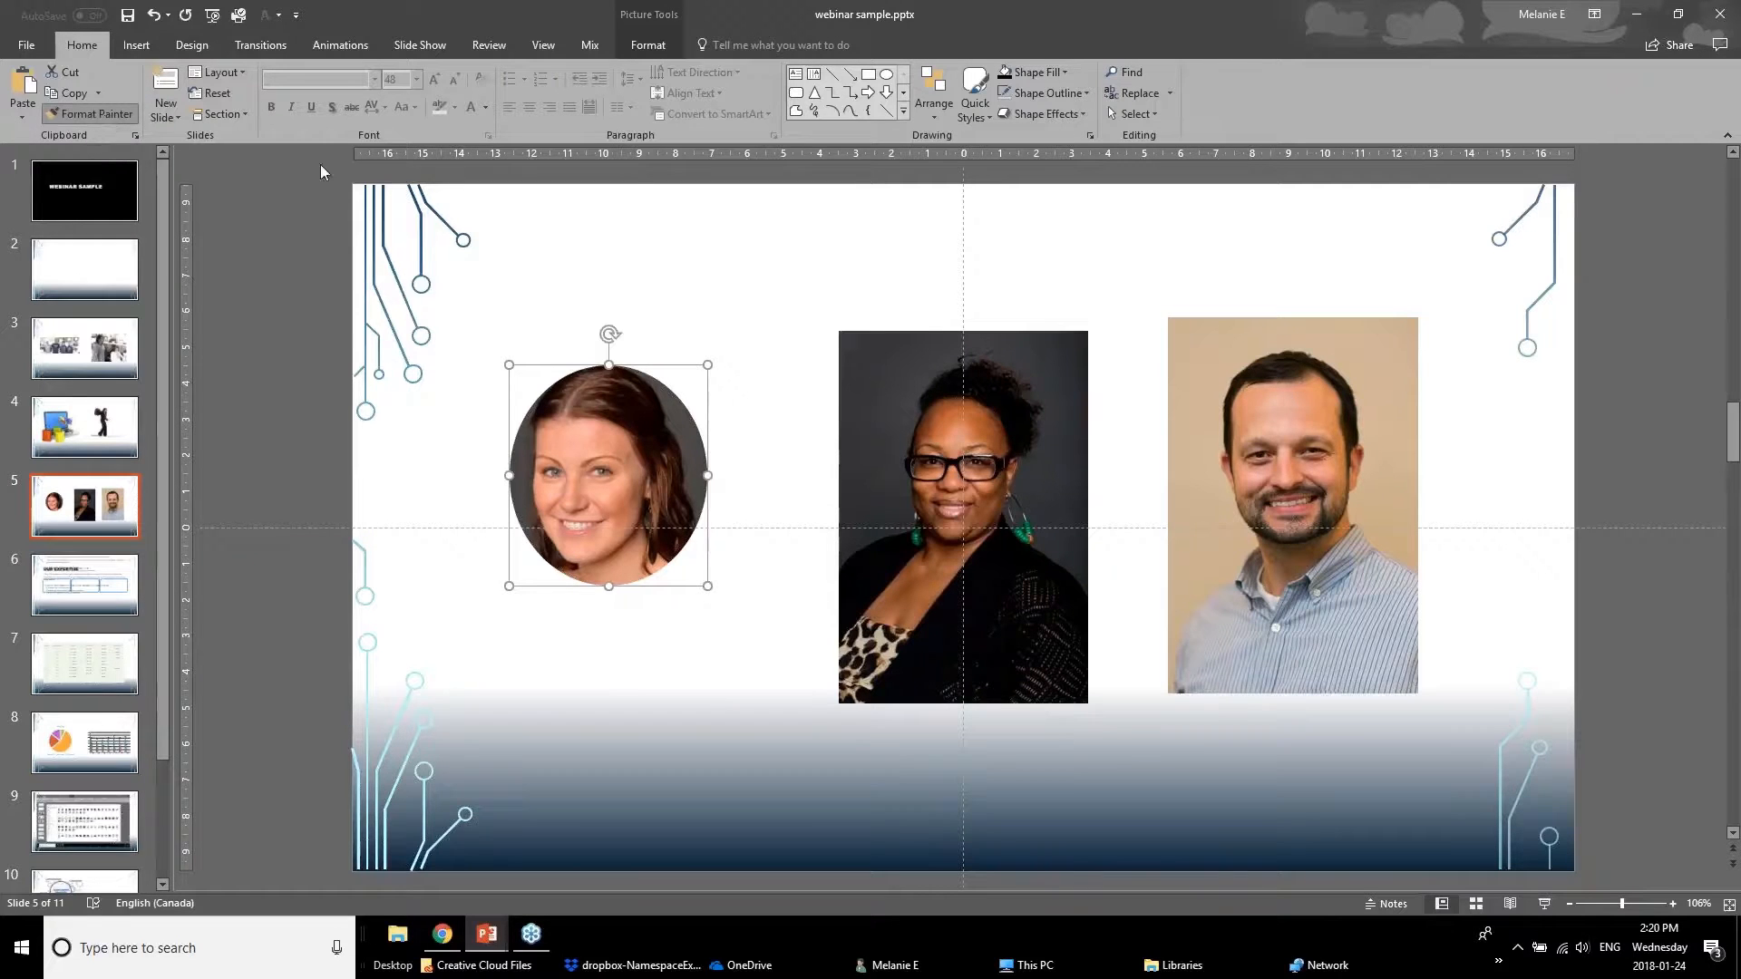
pyautogui.click(937, 382)
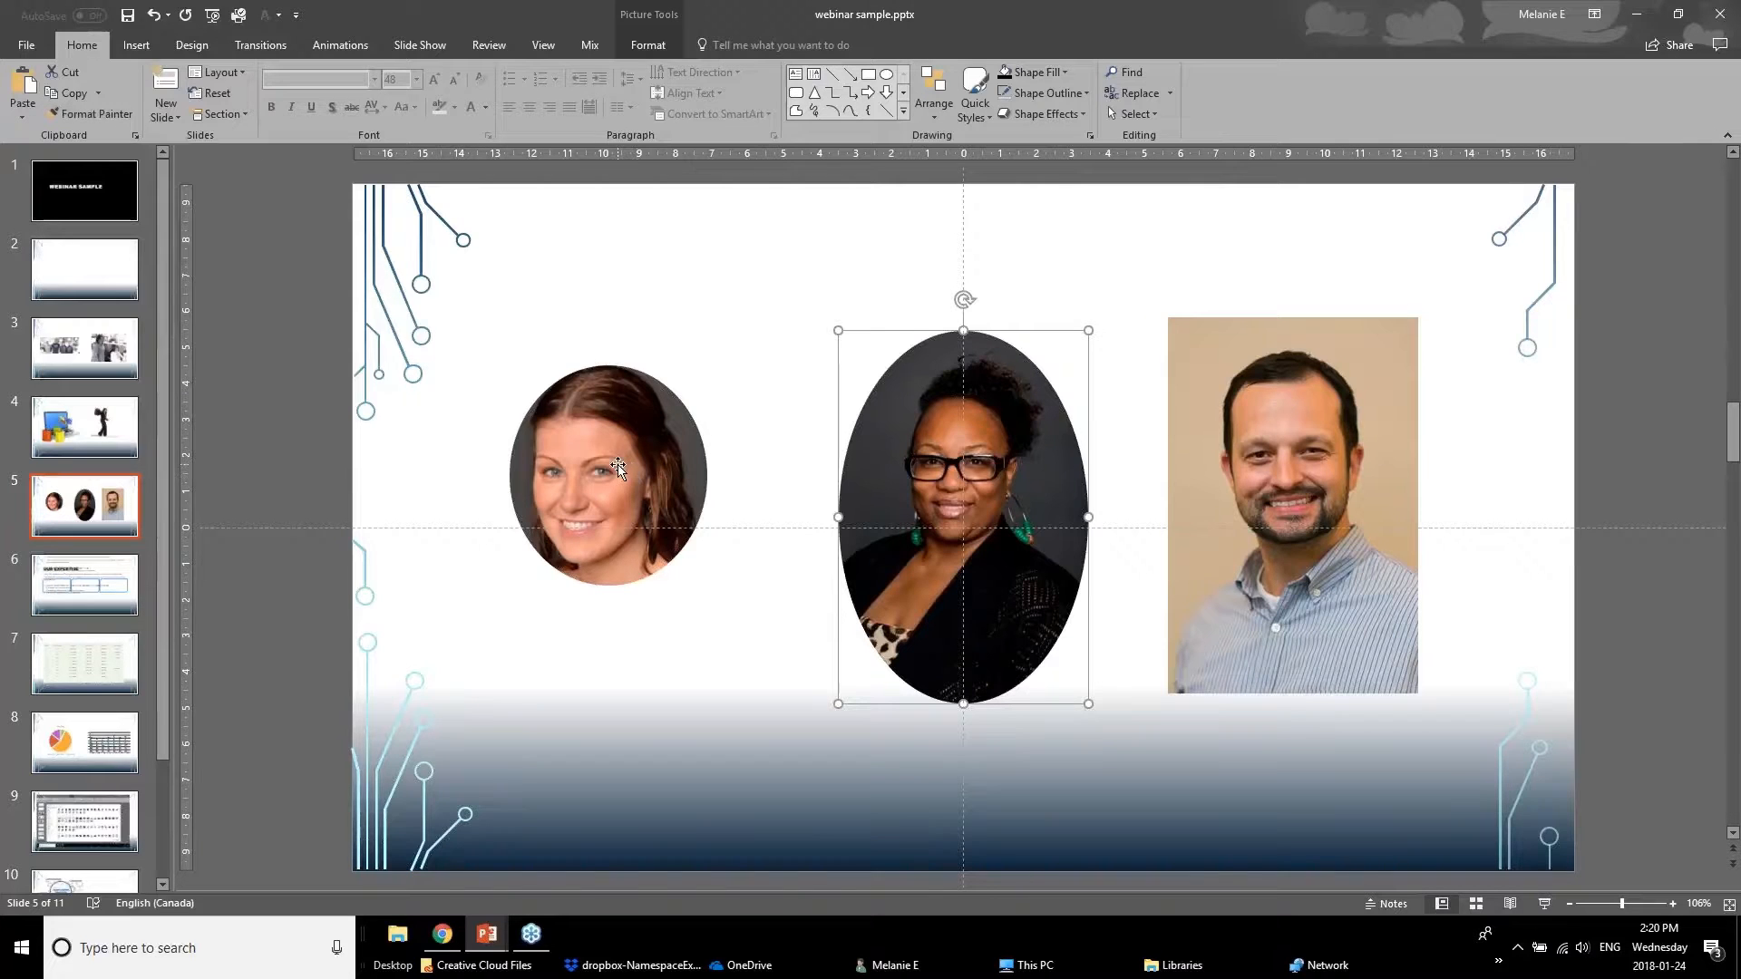
pyautogui.click(653, 492)
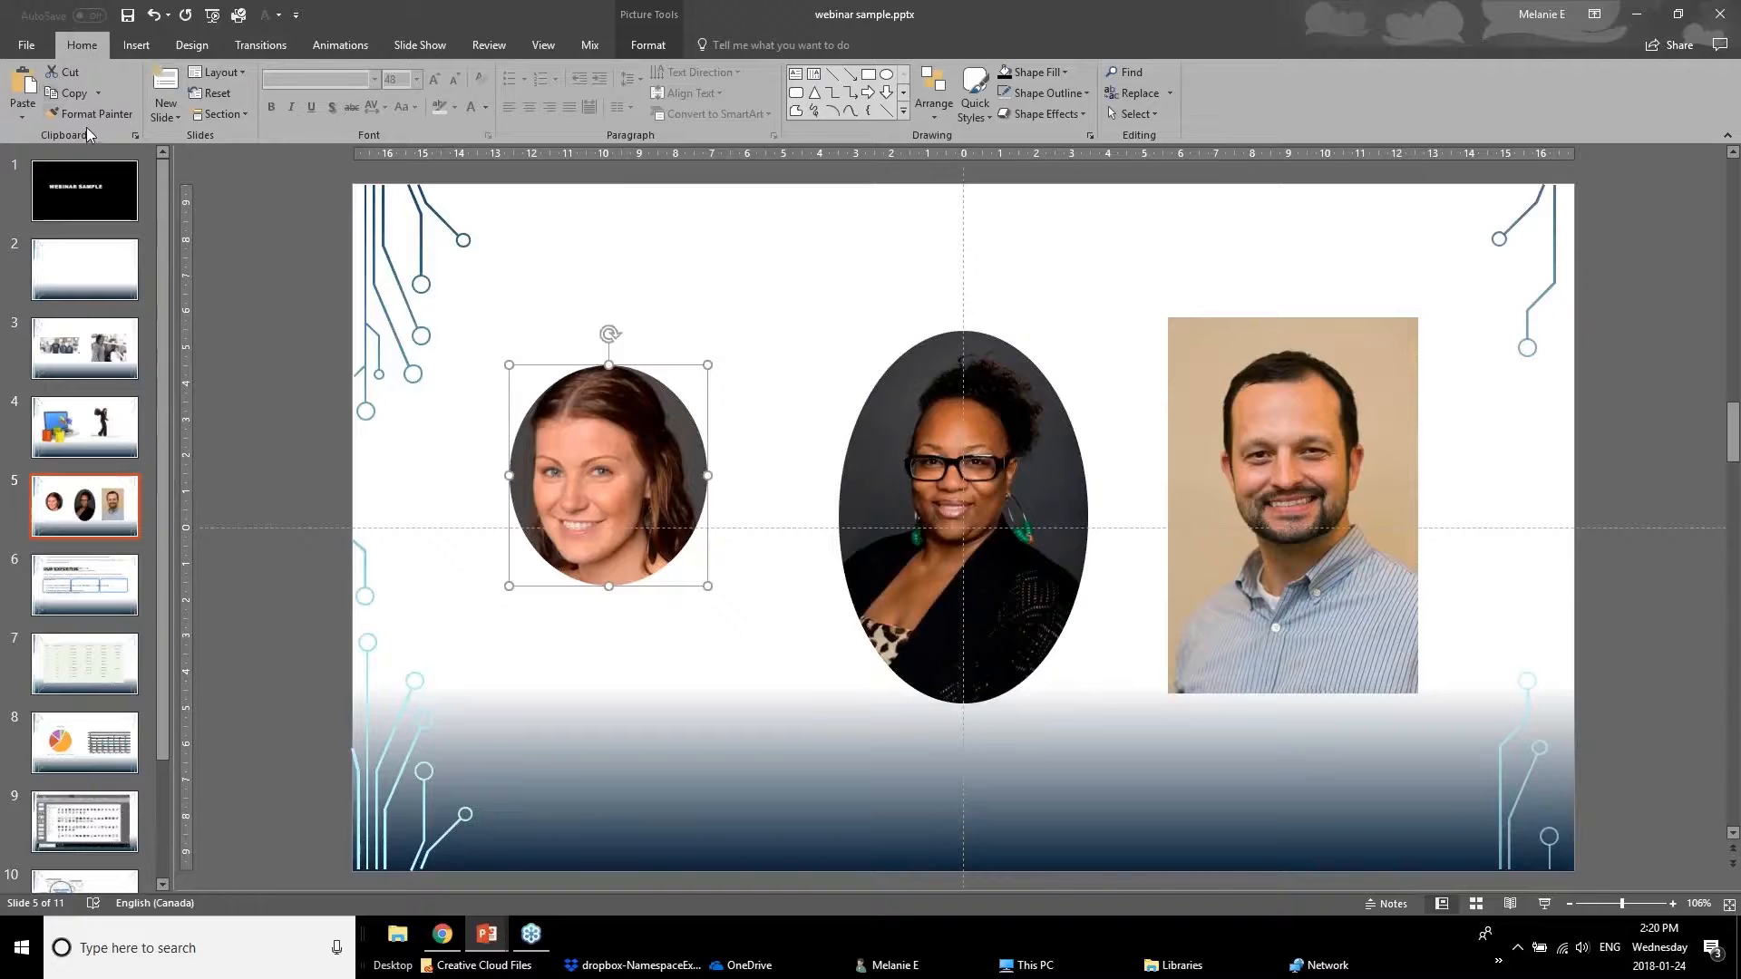
pyautogui.click(1258, 464)
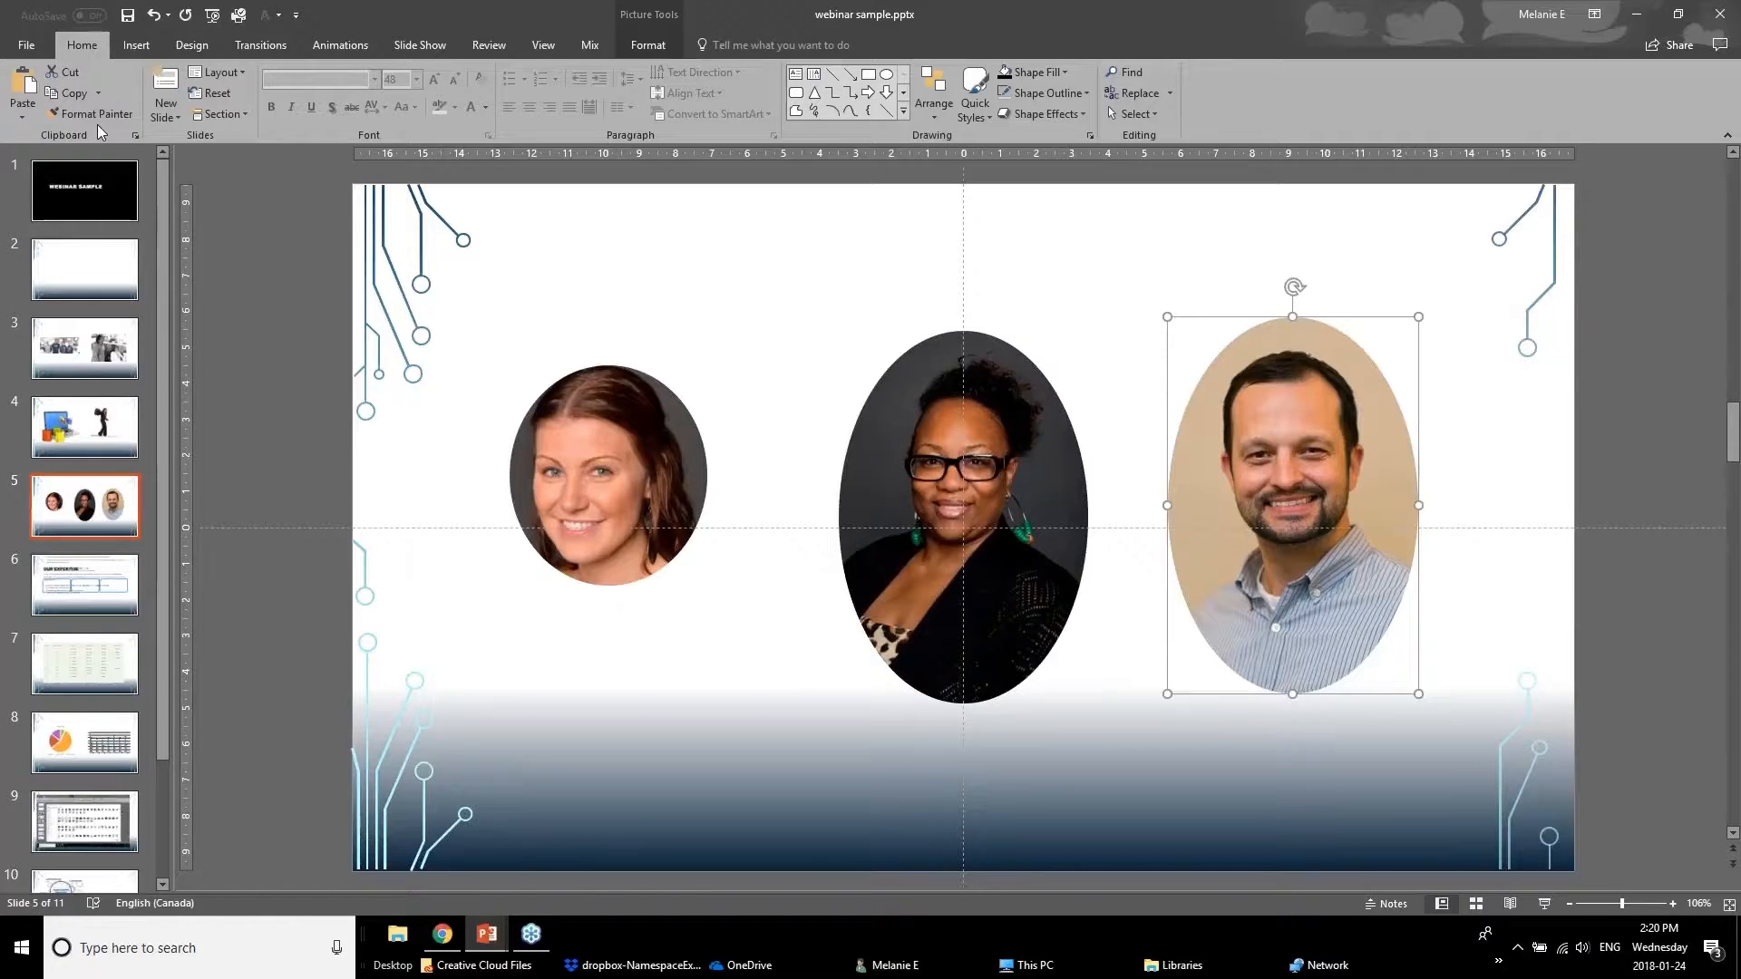
pyautogui.click(904, 570)
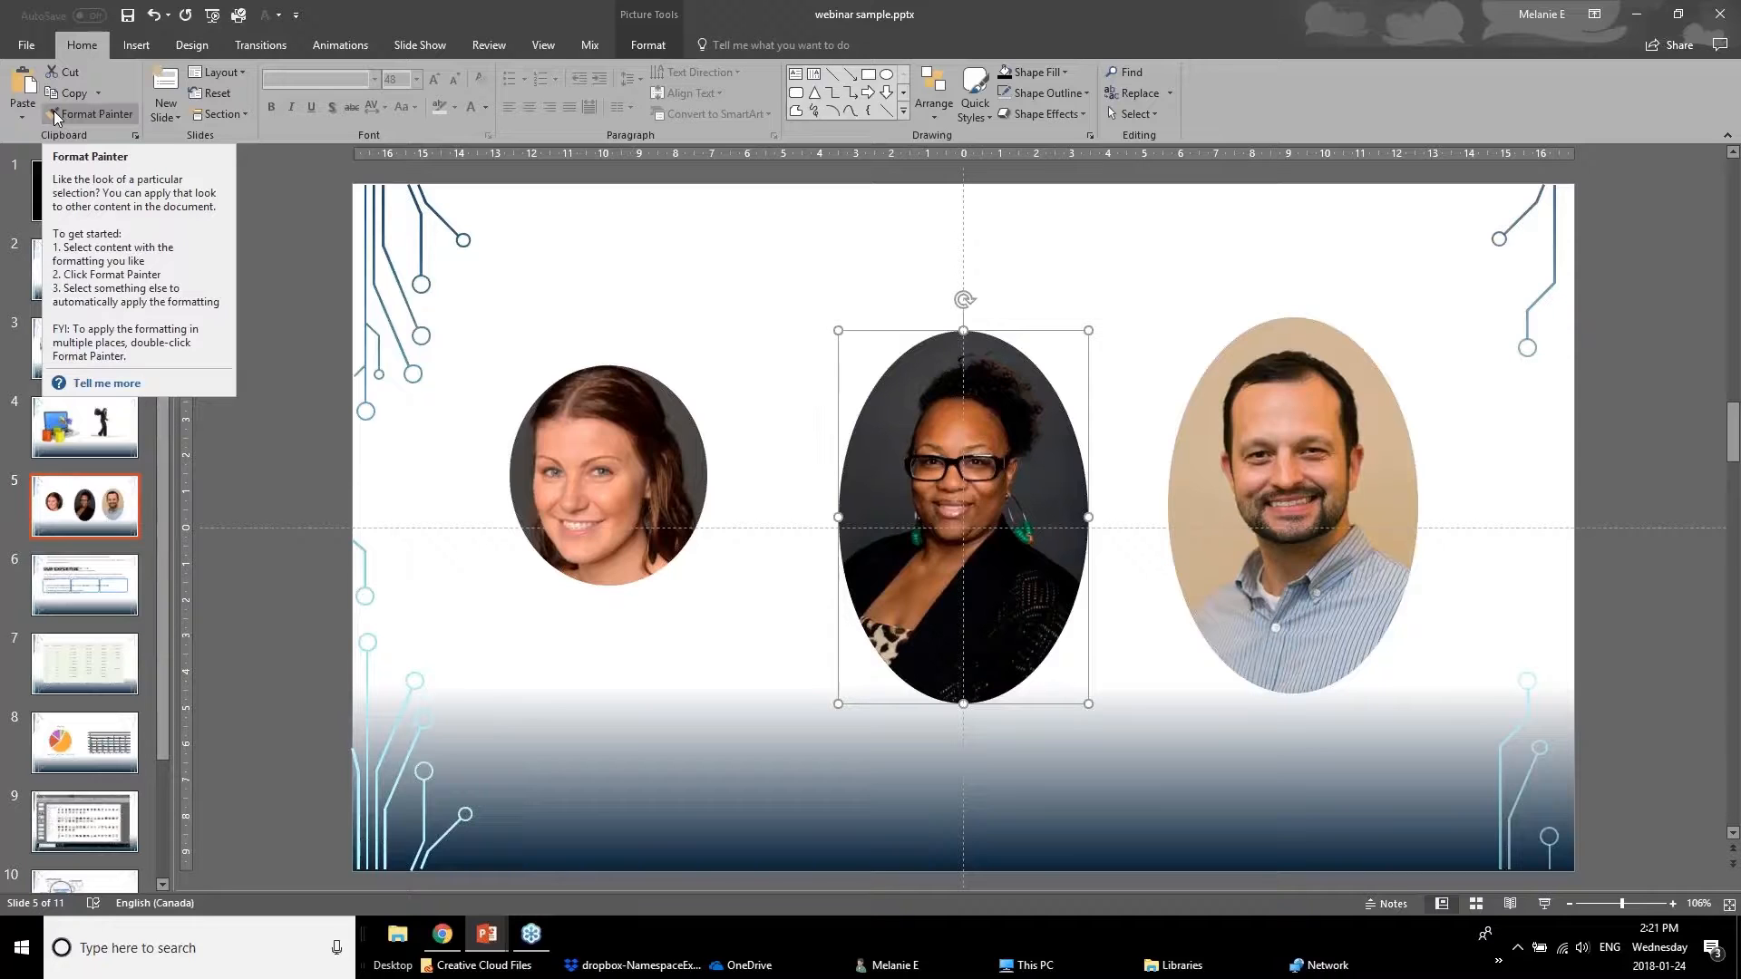
pyautogui.click(538, 741)
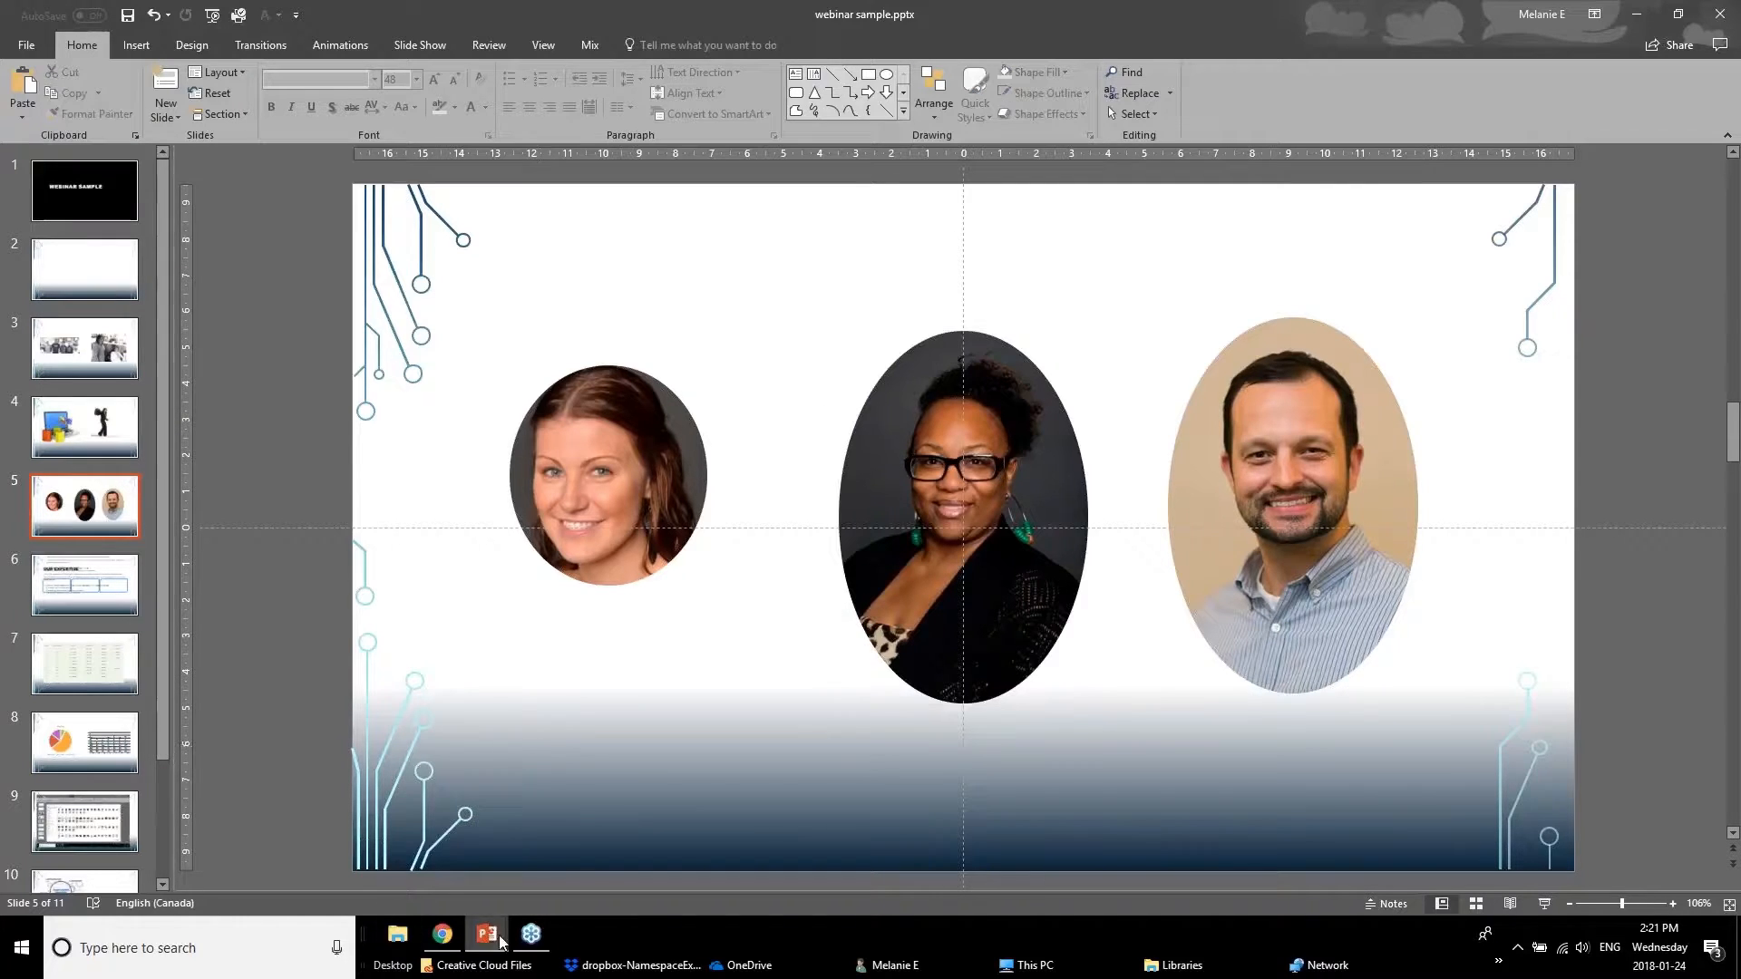
# - Switch to Powerpoint Webinar January 2018 v1.pptx and review the Better Looking Images, Removing Background and Cropping & Framing slides
pyautogui.moveTo(490, 943)
pyautogui.click(390, 852)
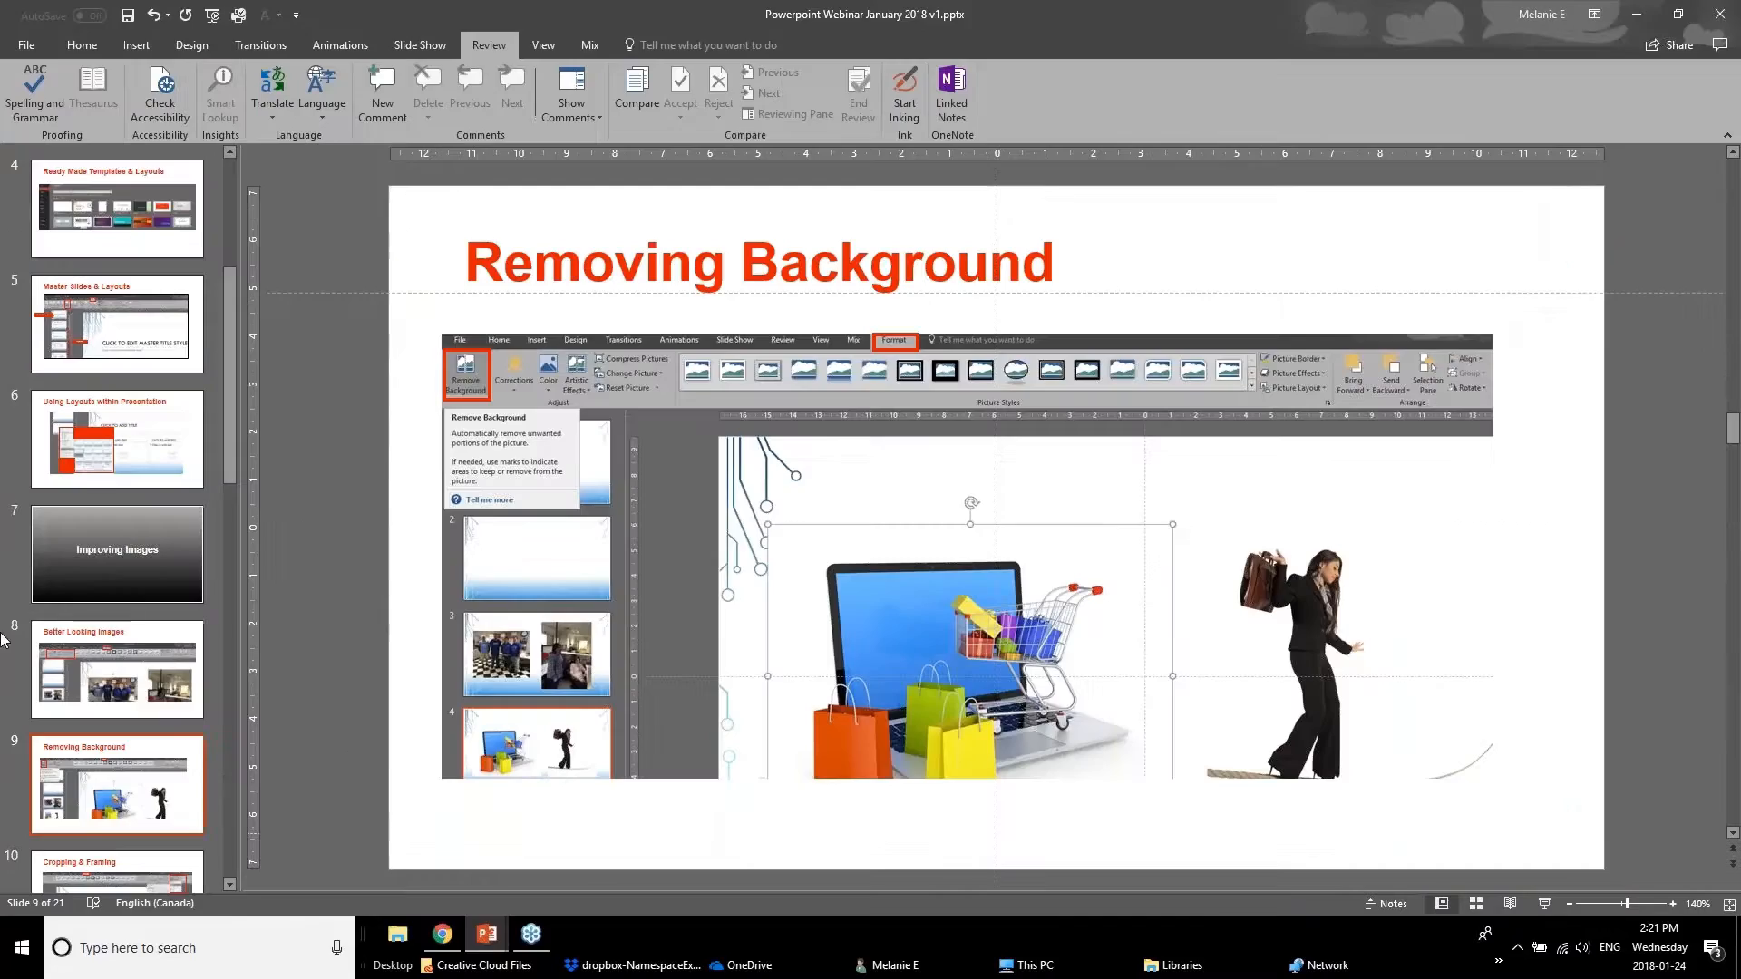
pyautogui.click(158, 689)
pyautogui.scroll(-3, 156, 671)
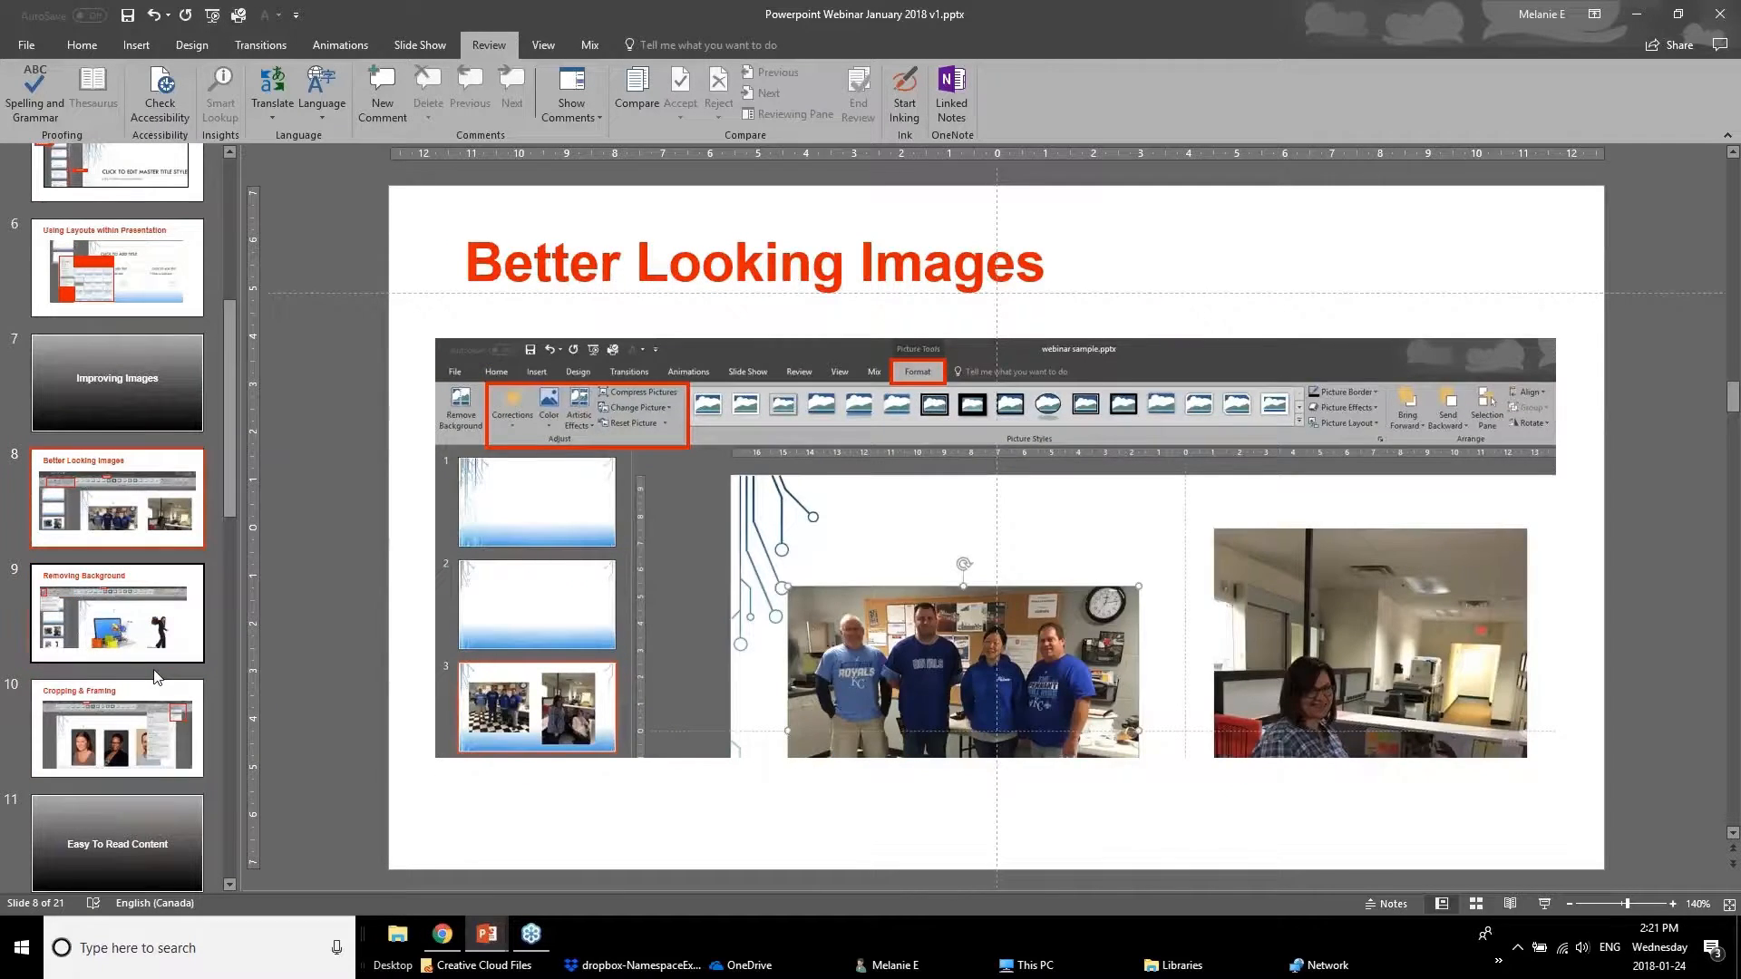
pyautogui.click(157, 654)
pyautogui.click(167, 742)
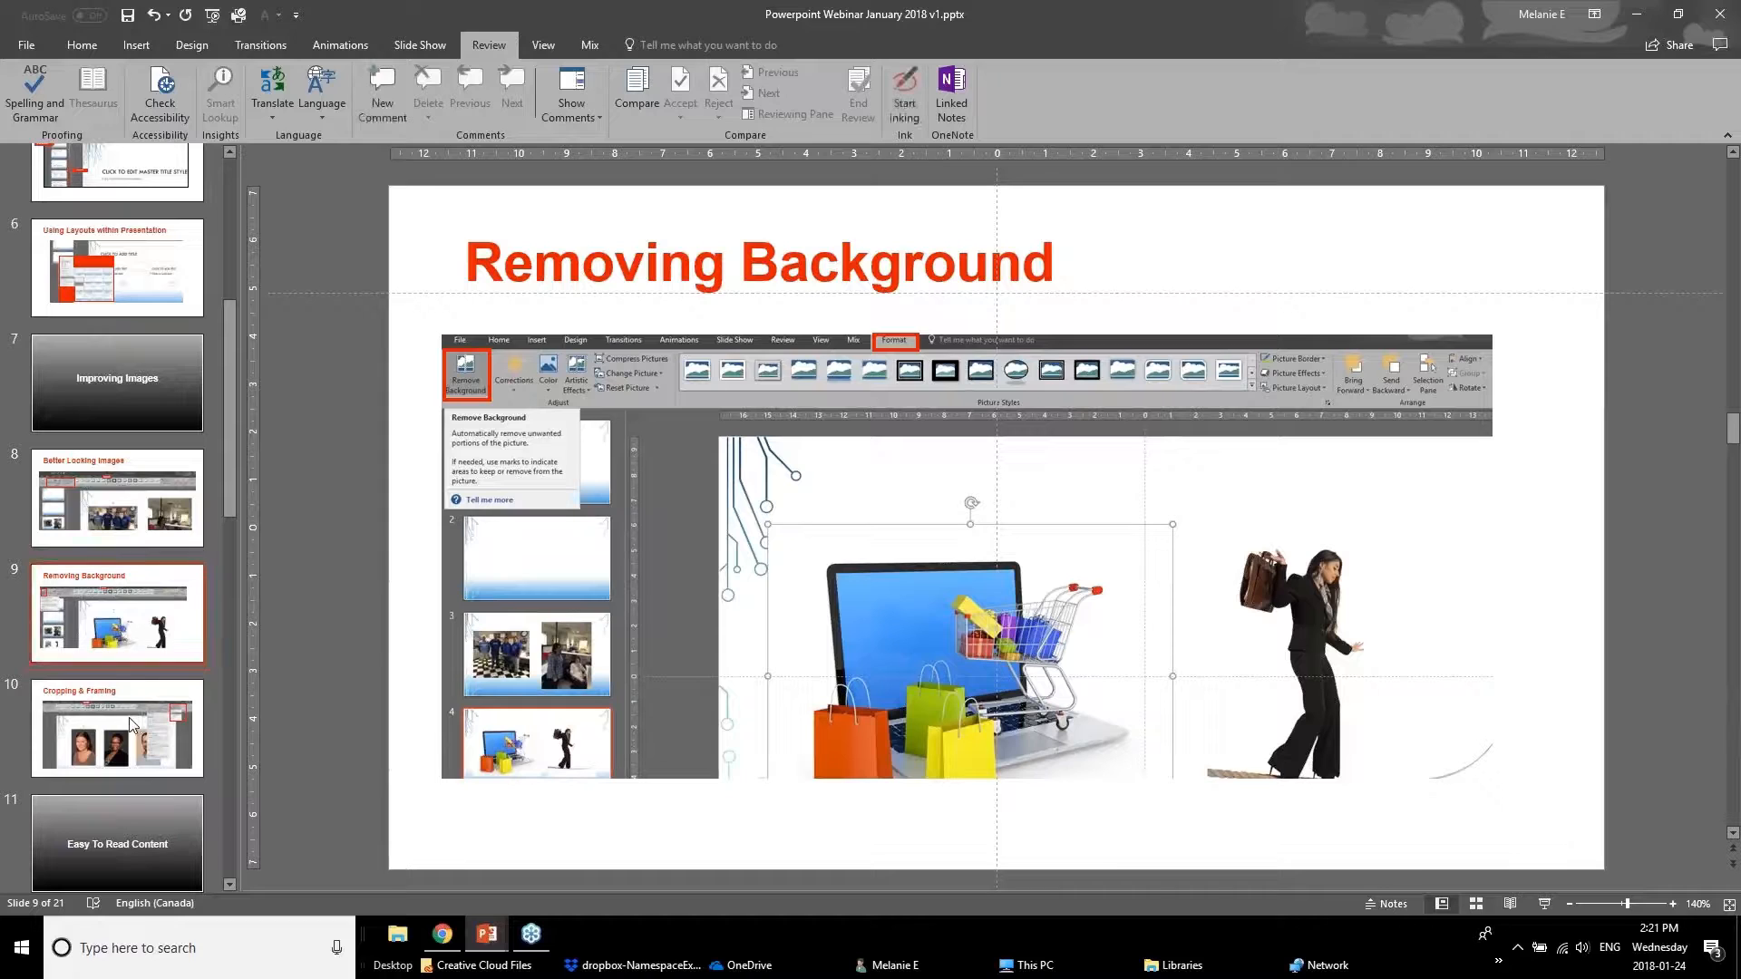
pyautogui.scroll(-2, 127, 726)
pyautogui.click(127, 602)
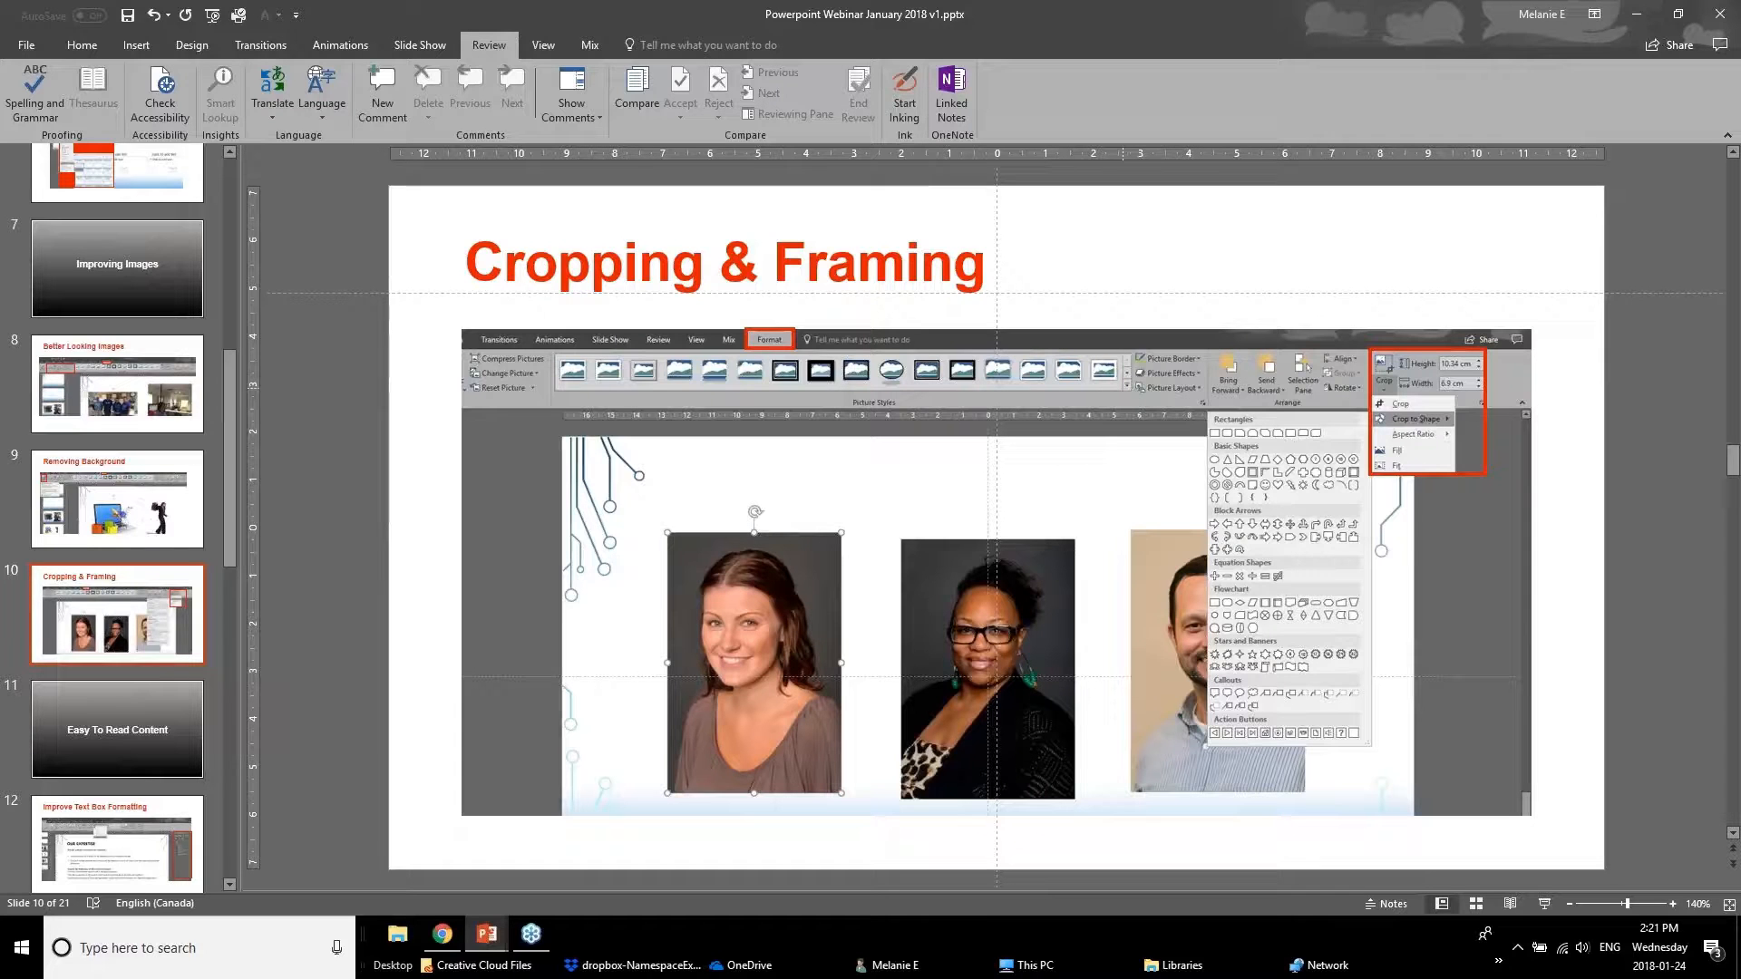
# - Switch to webinar sample.pptx, showing slide 5 with the three oval portraits
pyautogui.click(488, 935)
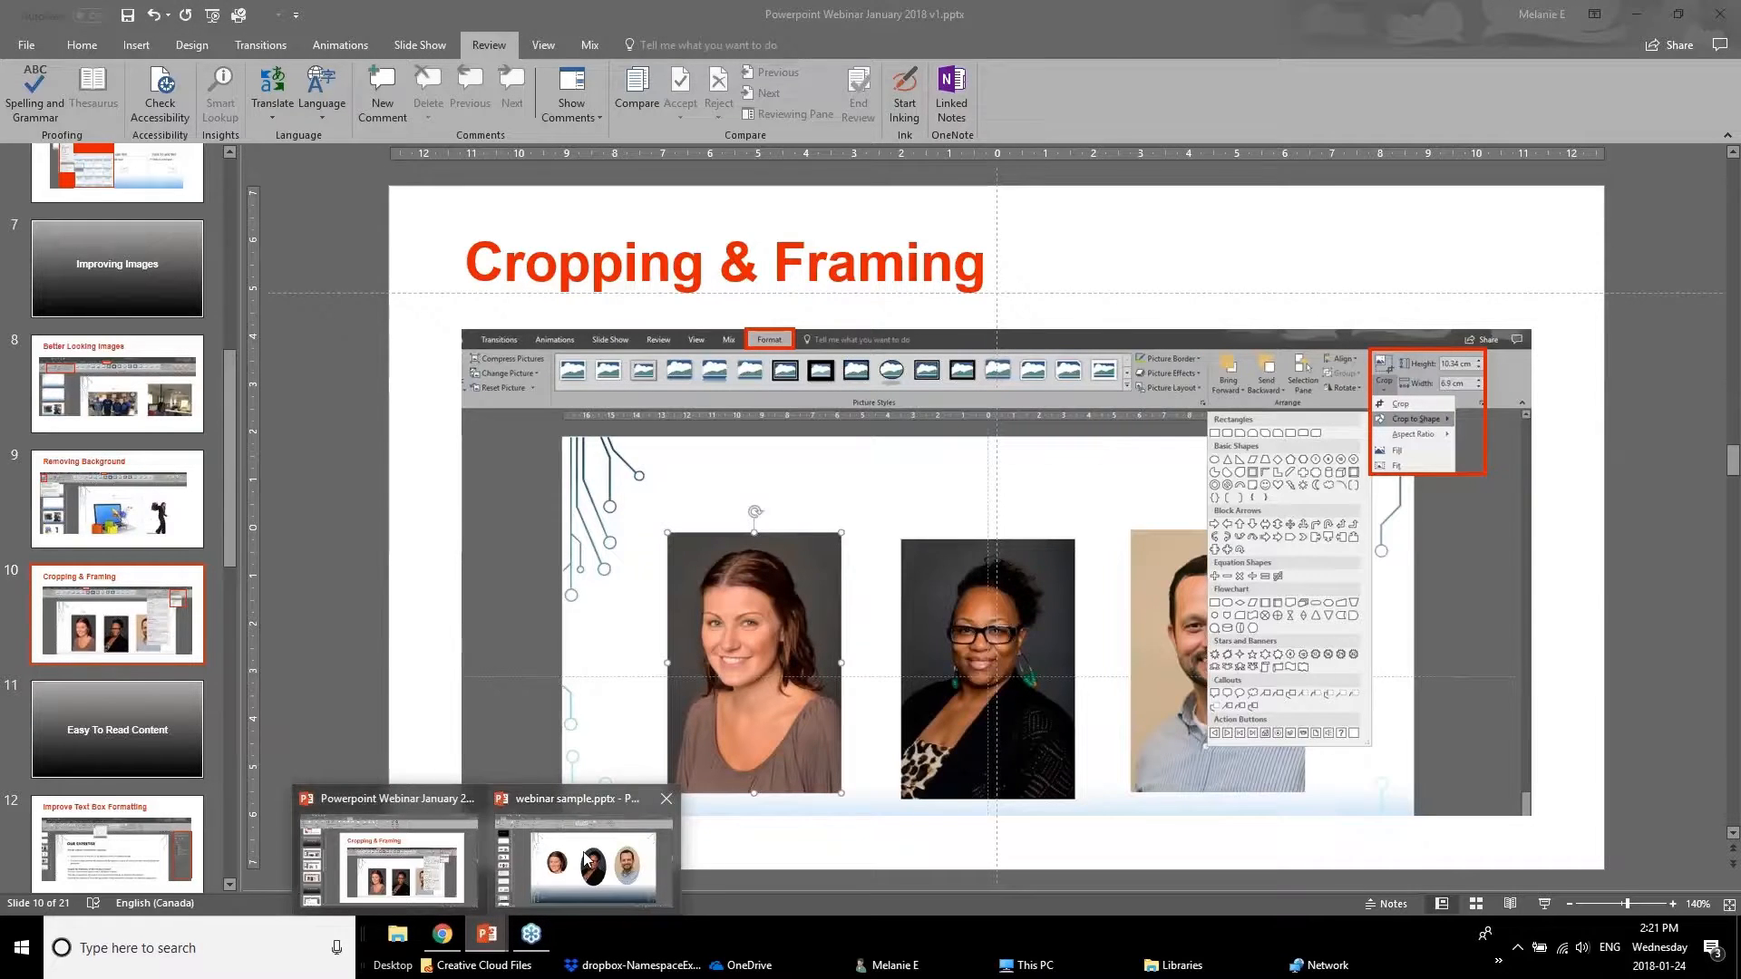
pyautogui.click(412, 870)
pyautogui.moveTo(521, 946)
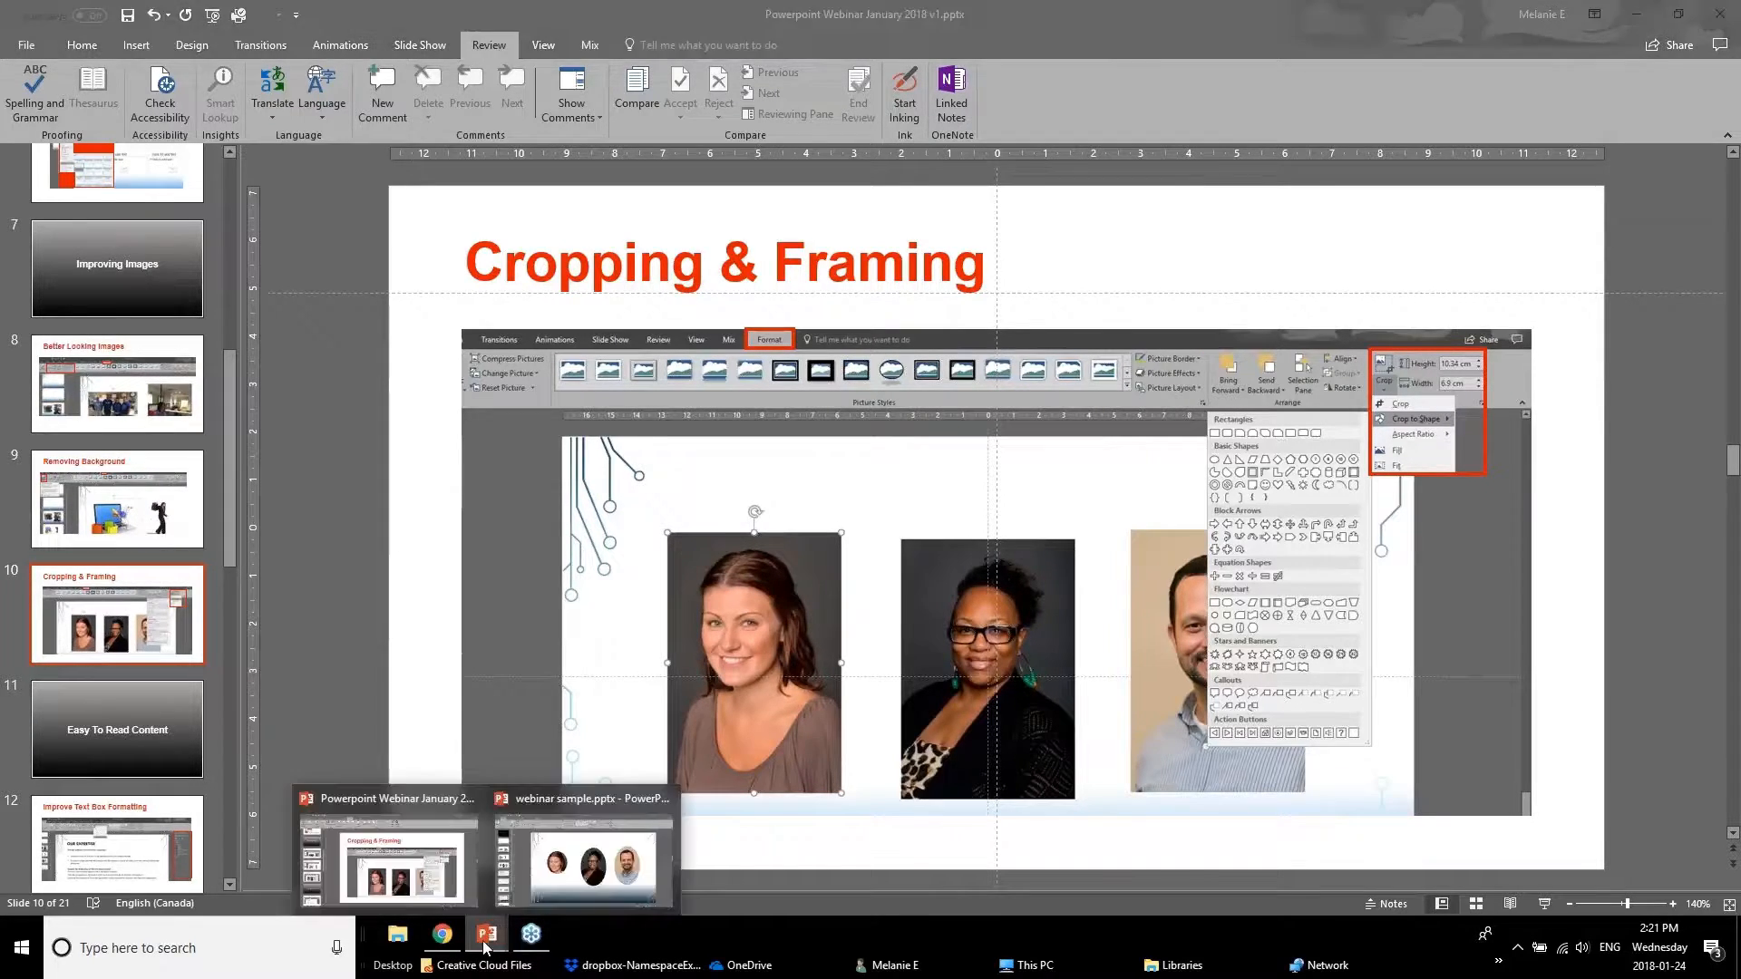
pyautogui.click(589, 860)
# - Give the first portrait on slide 5 a tilted white frame picture style and move it slightly up and to the right
pyautogui.click(564, 503)
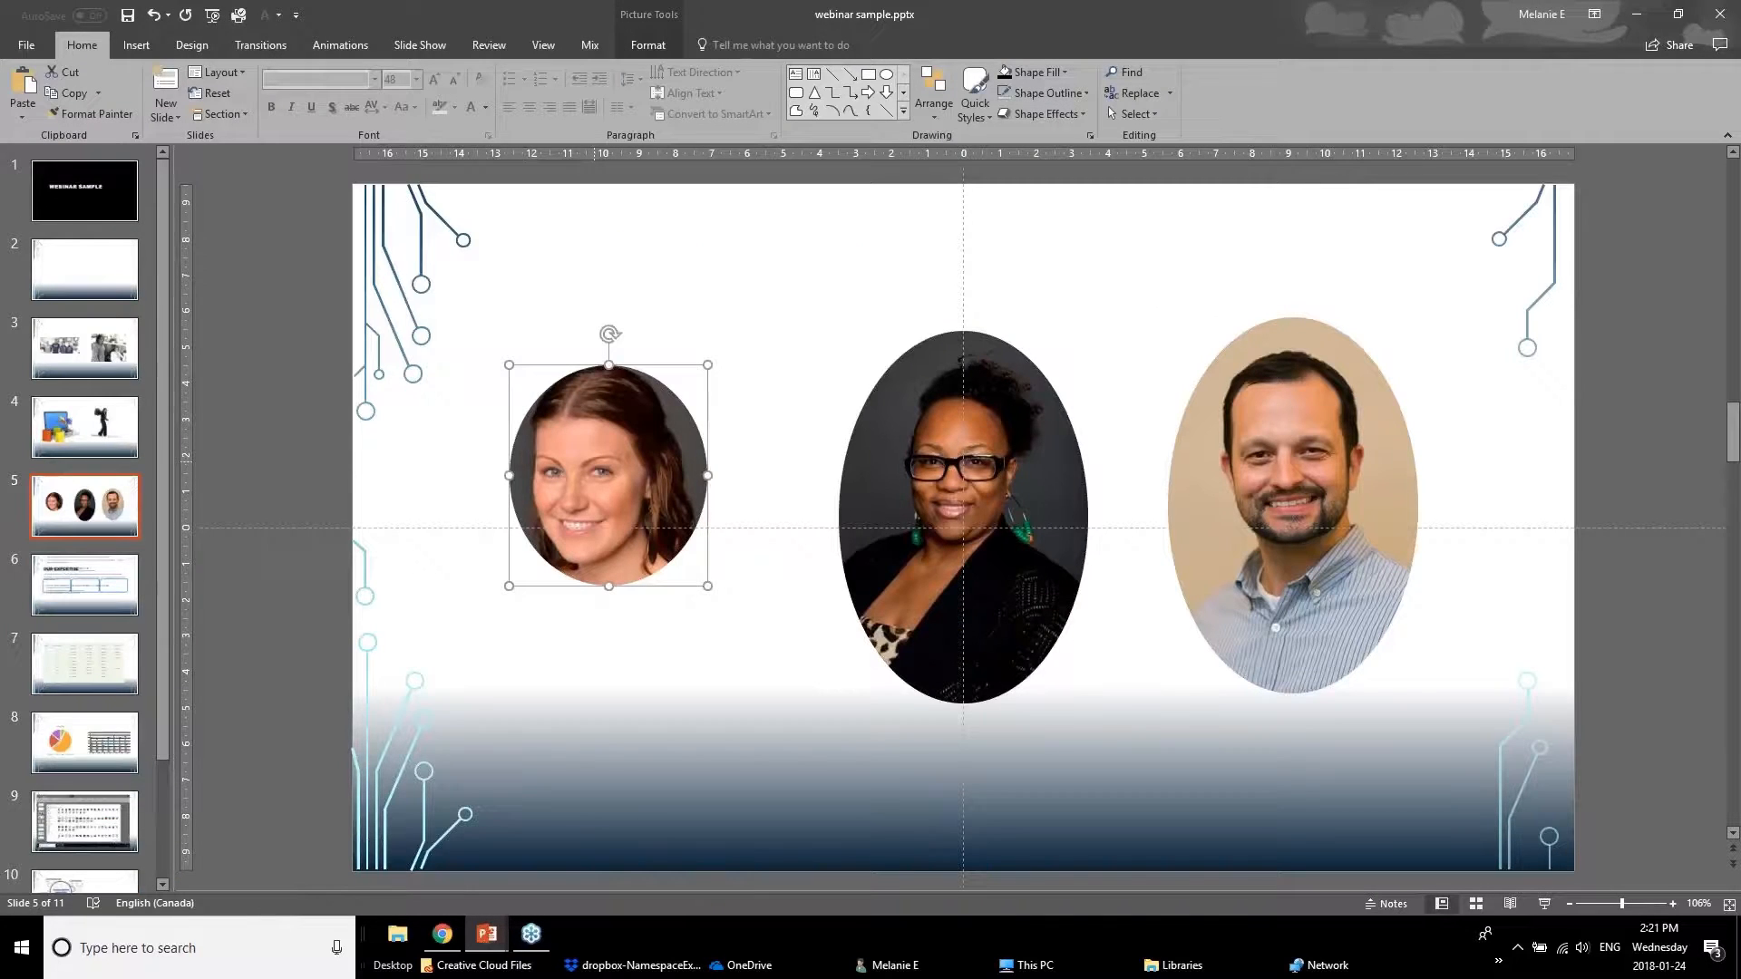
pyautogui.click(650, 43)
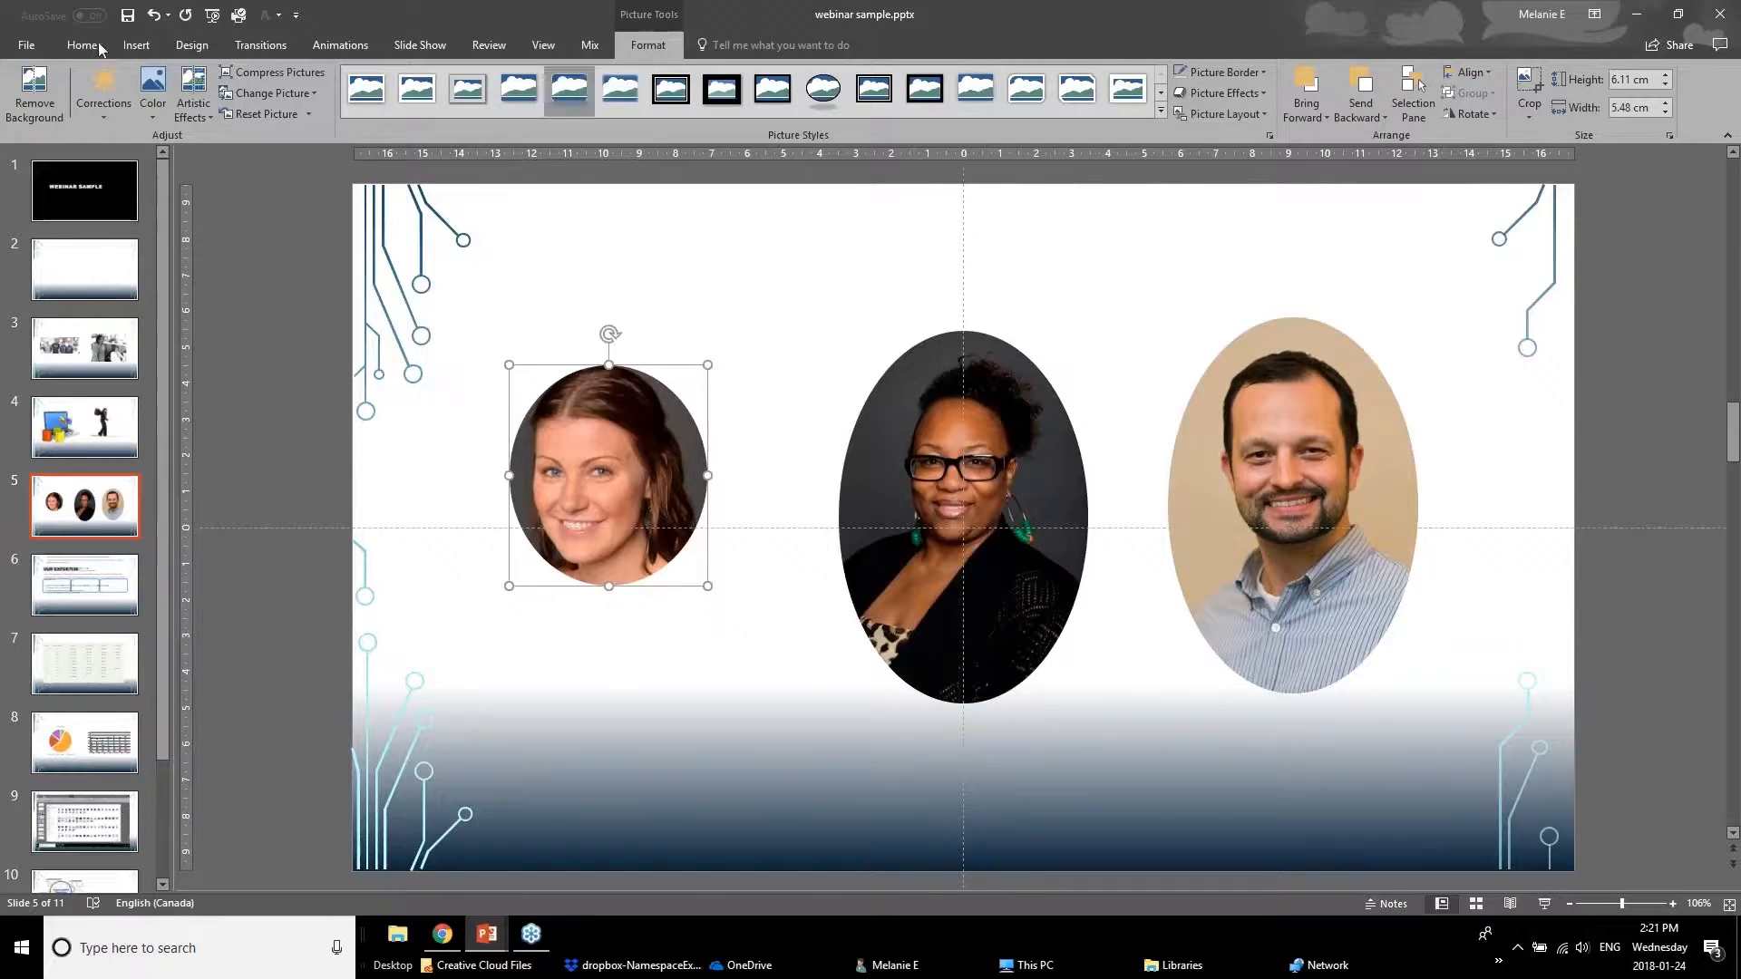
pyautogui.click(1161, 110)
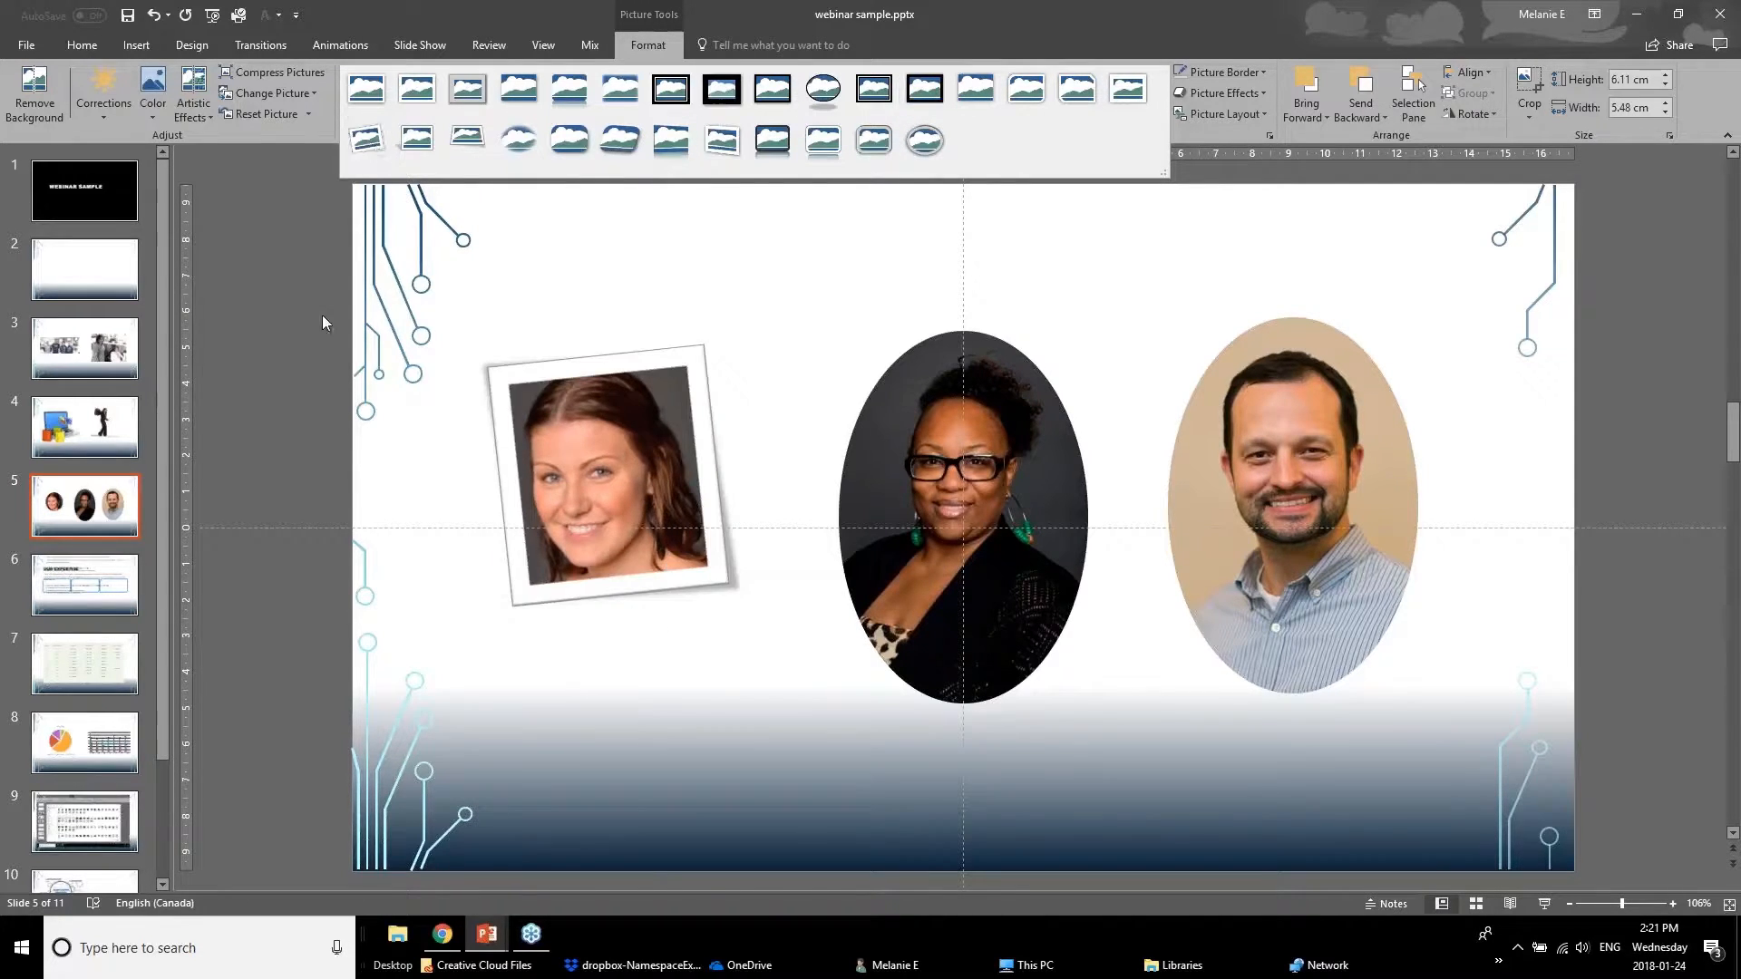
pyautogui.click(381, 134)
pyautogui.moveTo(633, 566); pyautogui.dragTo(662, 521)
pyautogui.click(348, 540)
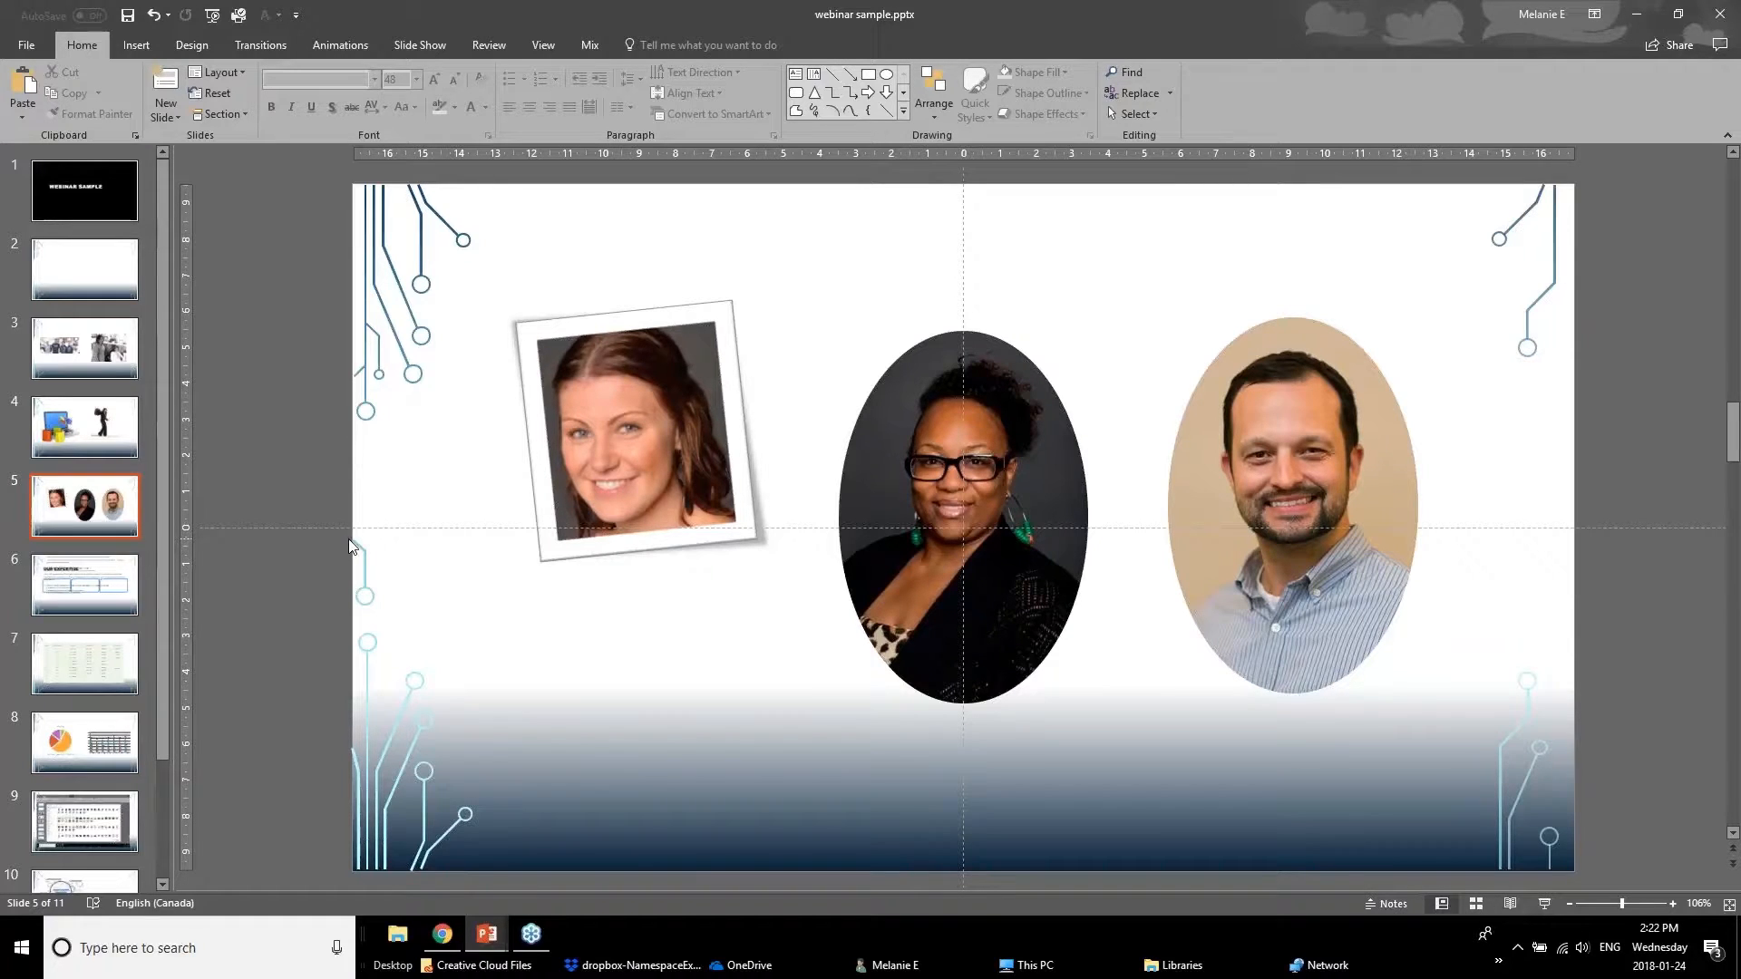
# - Explore the picture border colours and shadow effects for the middle portrait without applying them, and undo the last change
pyautogui.click(916, 446)
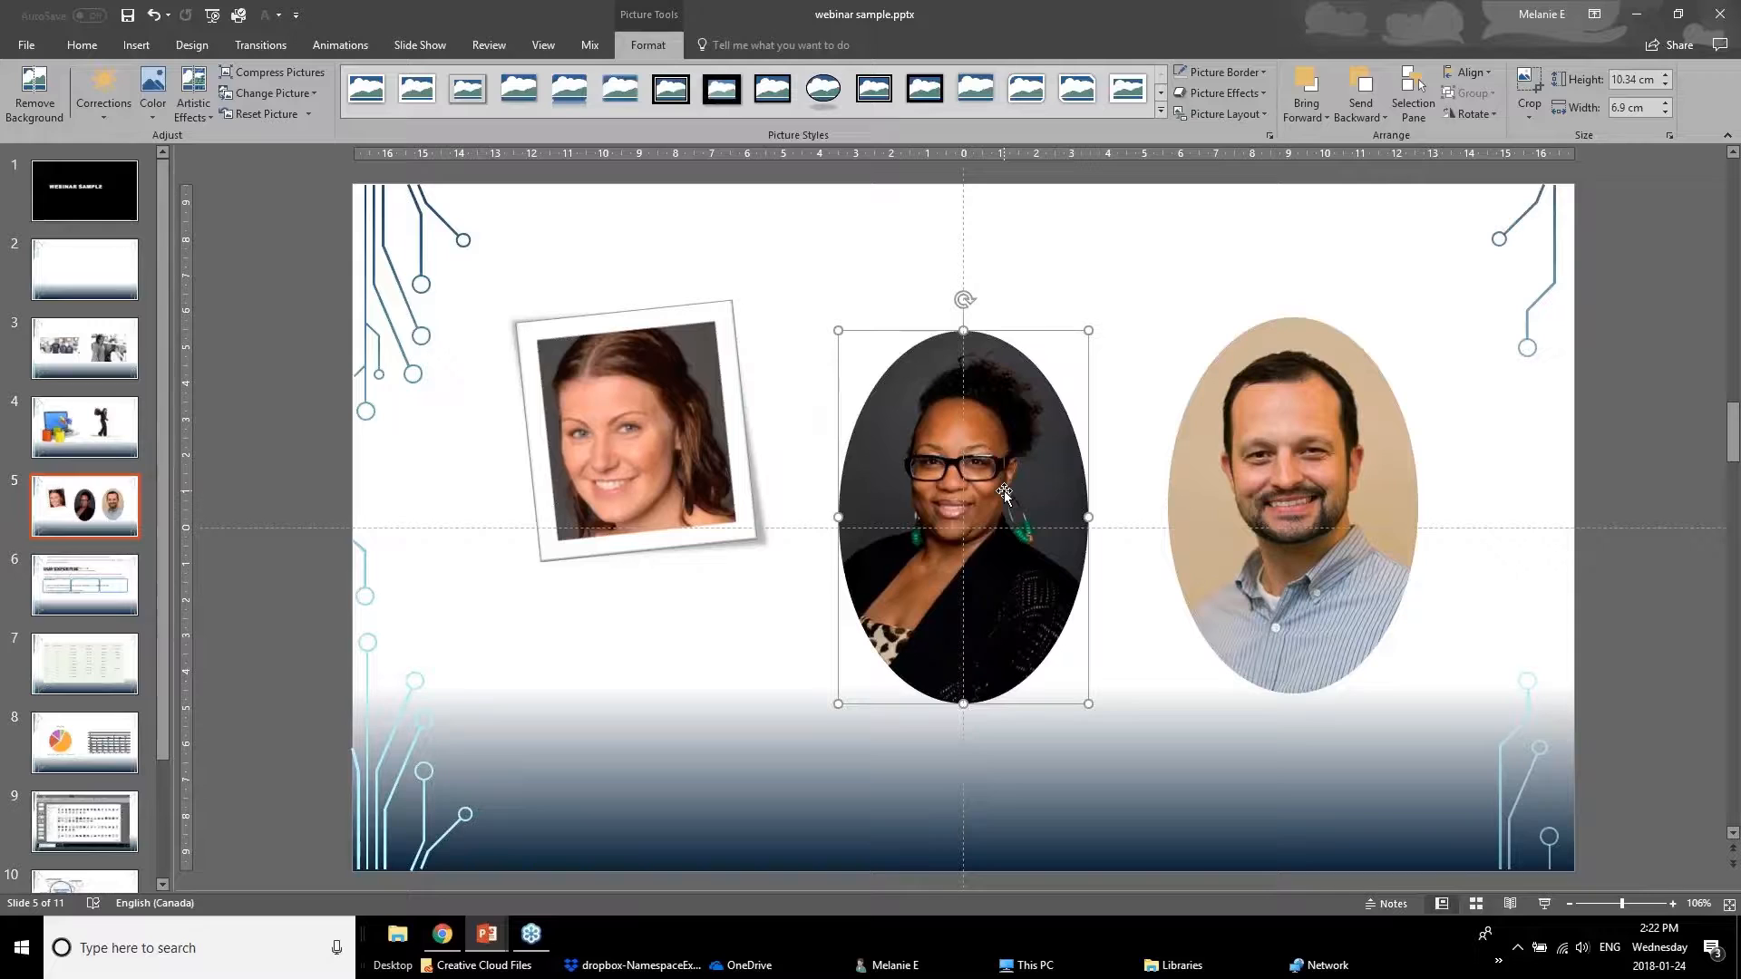
pyautogui.click(1221, 73)
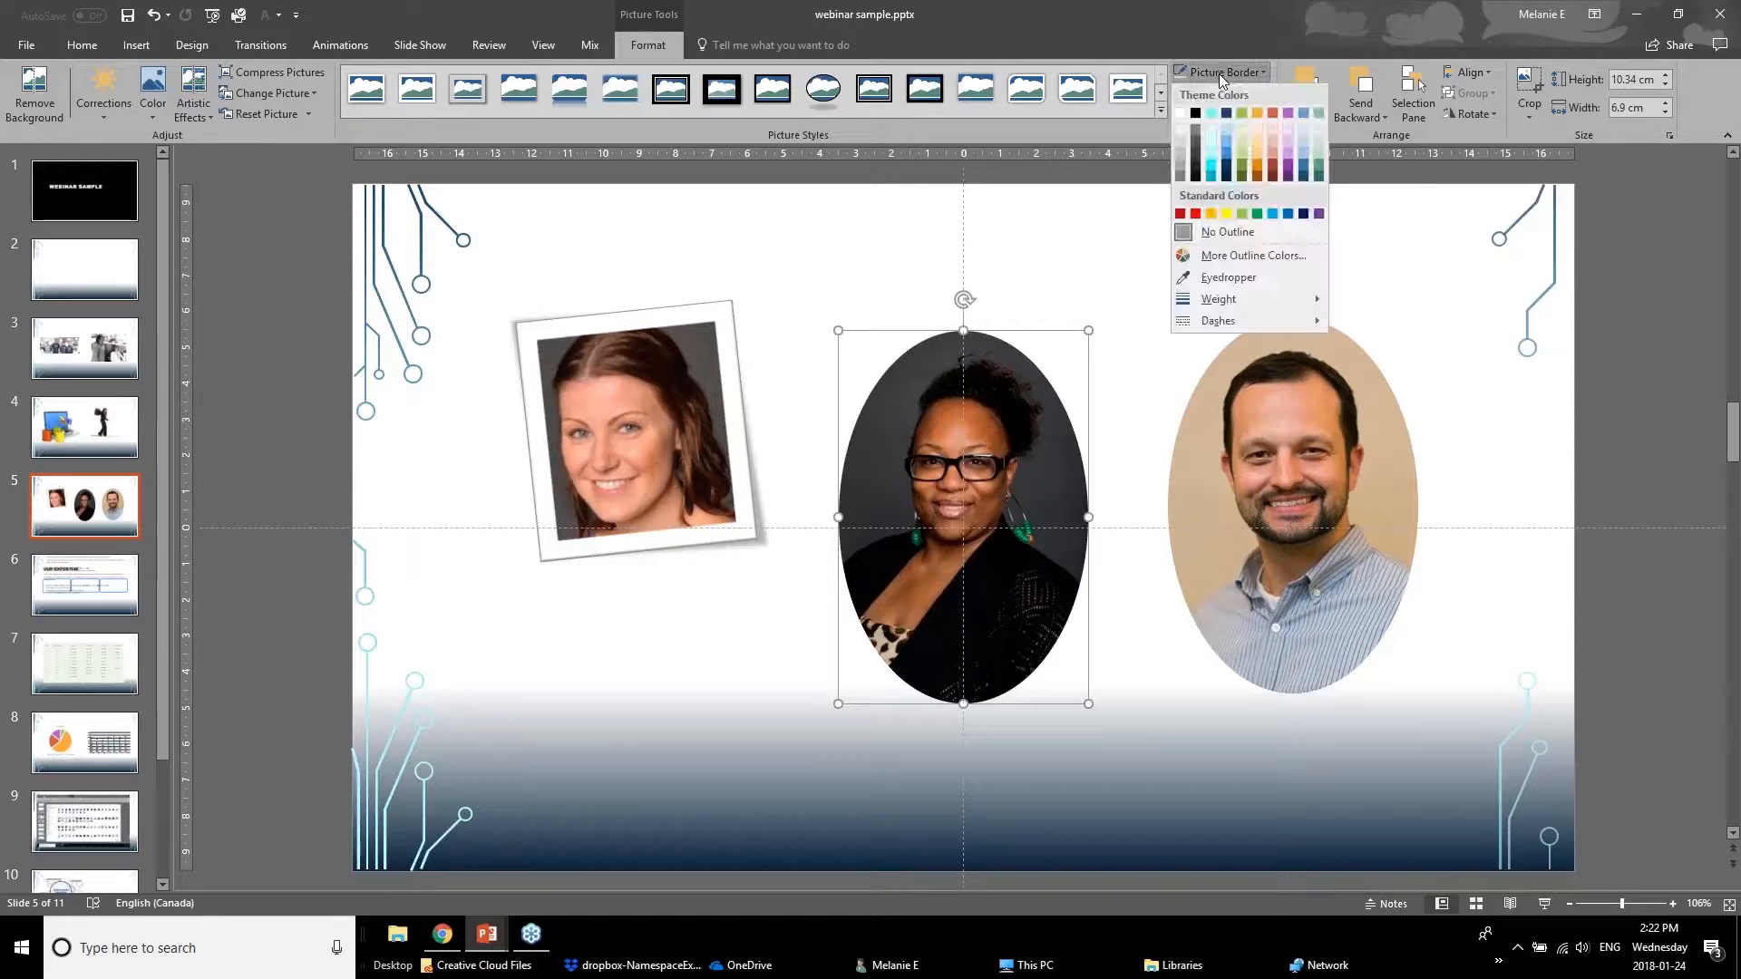
pyautogui.click(1091, 265)
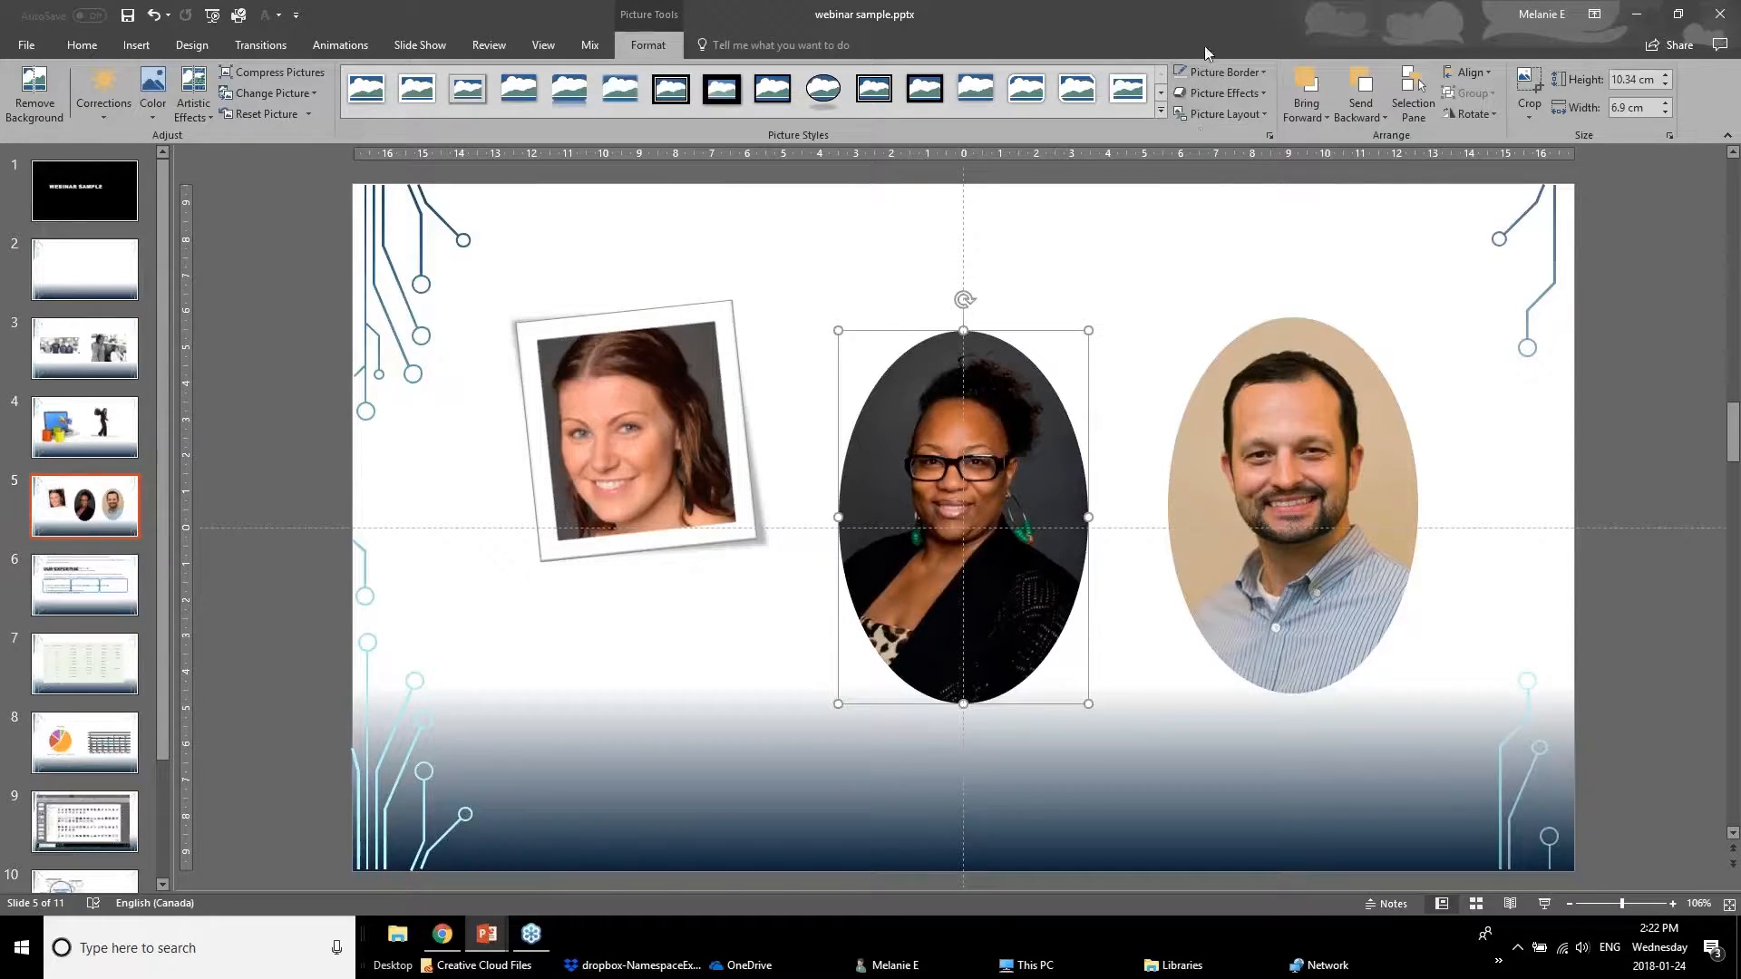
pyautogui.click(1228, 76)
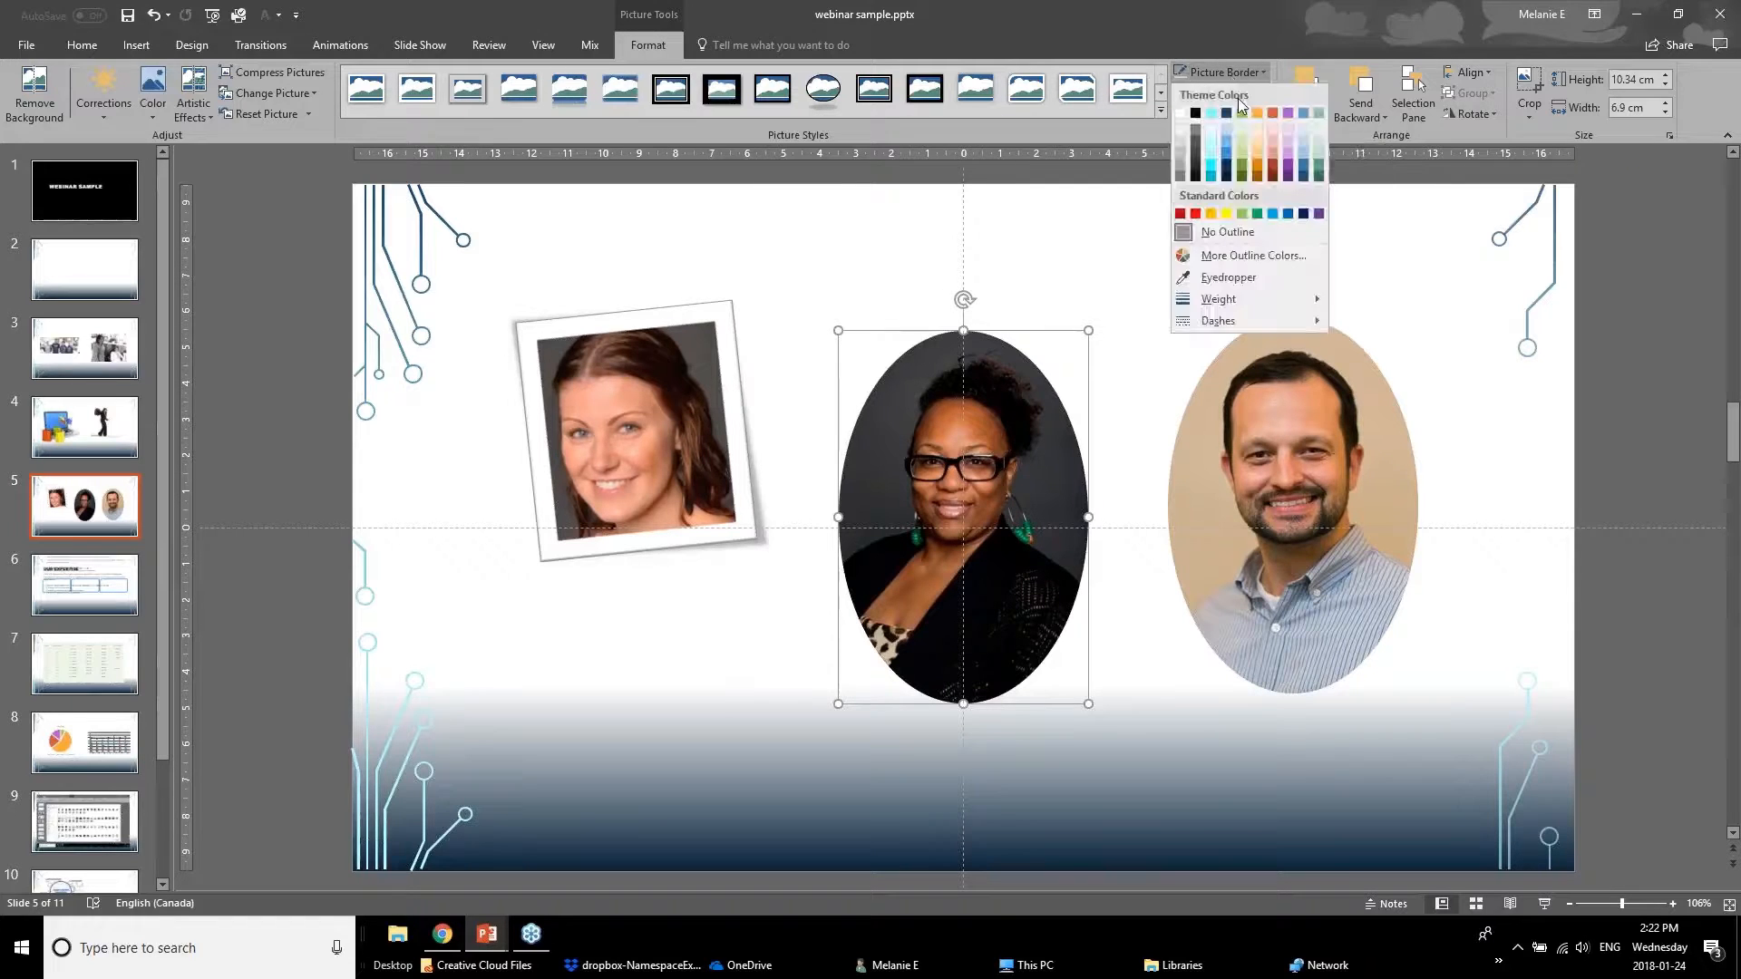
pyautogui.click(1244, 76)
pyautogui.click(1254, 95)
pyautogui.moveTo(1255, 171)
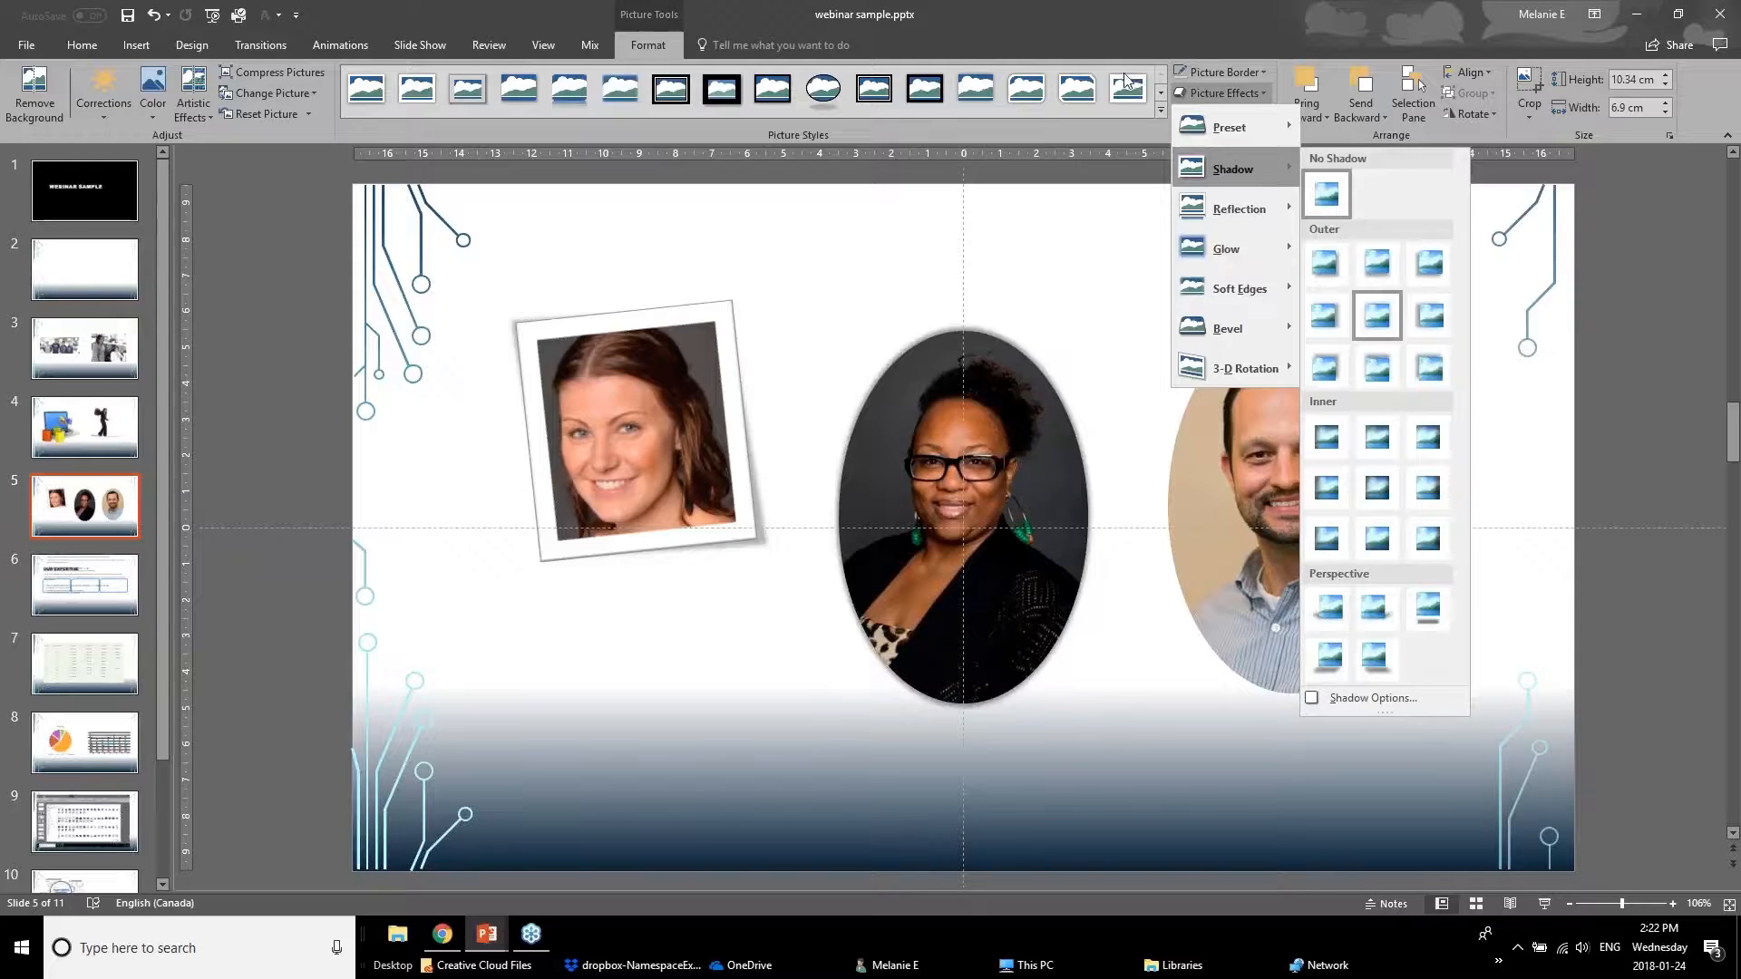
pyautogui.press('Escape')
pyautogui.hotkey('ctrl', 'z')
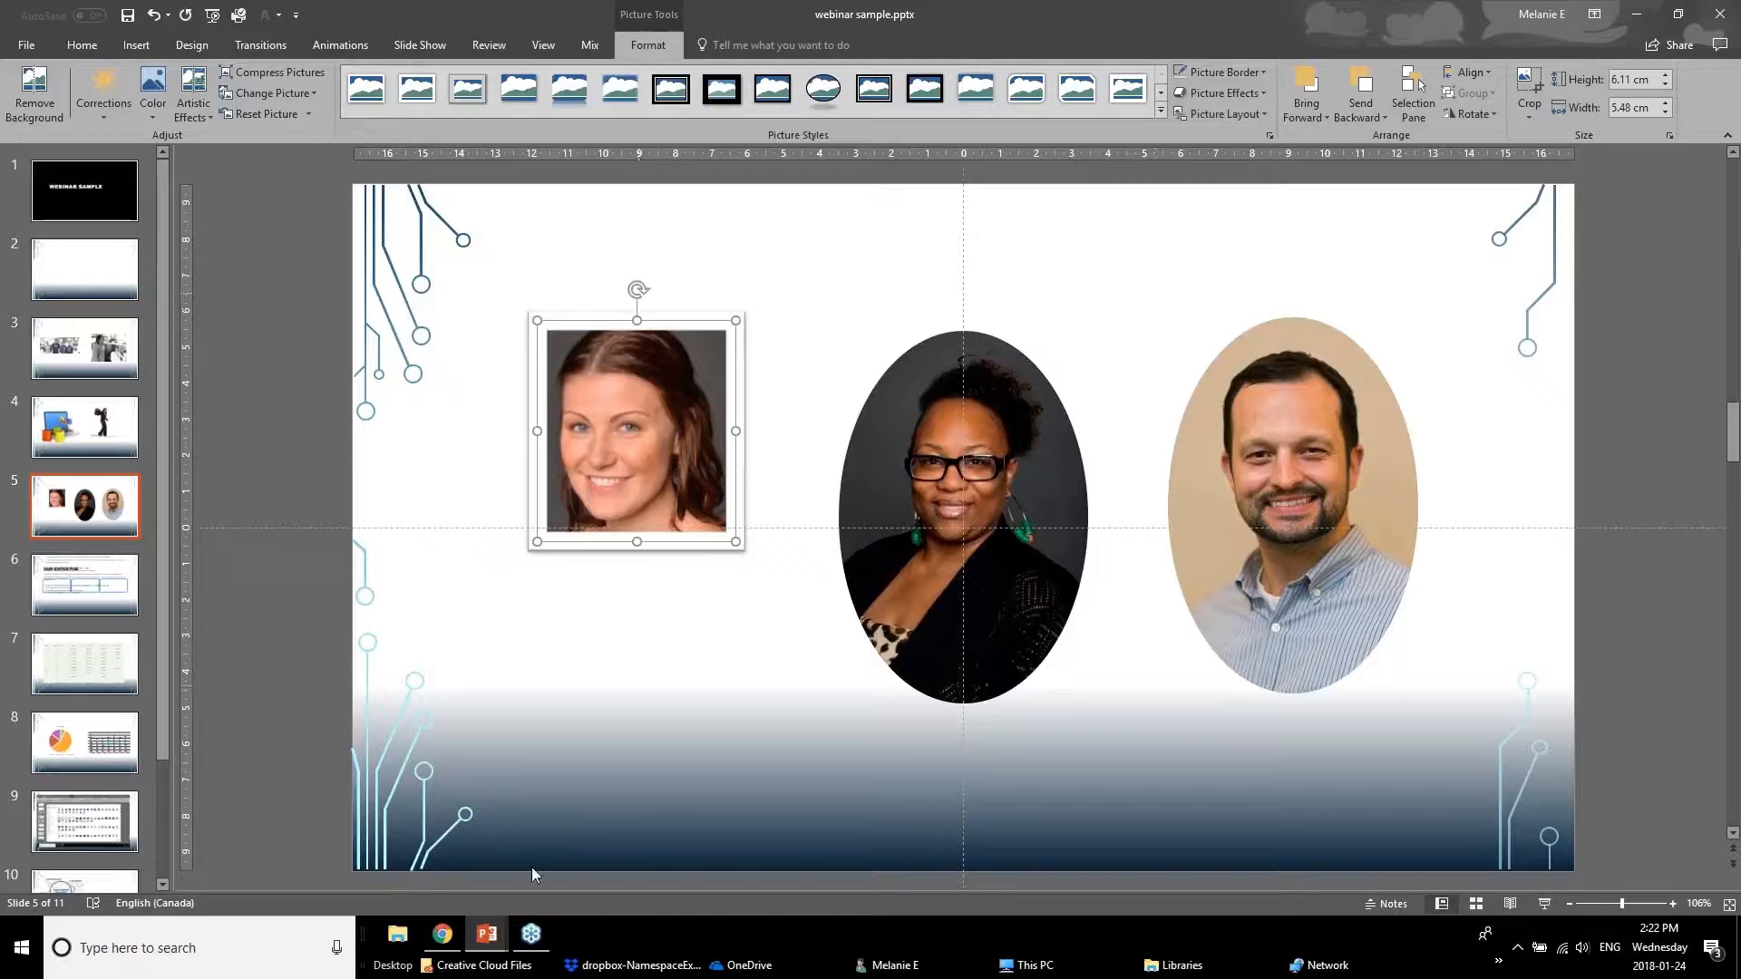
# - Switch to Powerpoint Webinar January 2018 v1.pptx and view the Easy To Read Content and Improve Text Box Formatting slides
pyautogui.click(487, 934)
pyautogui.click(390, 857)
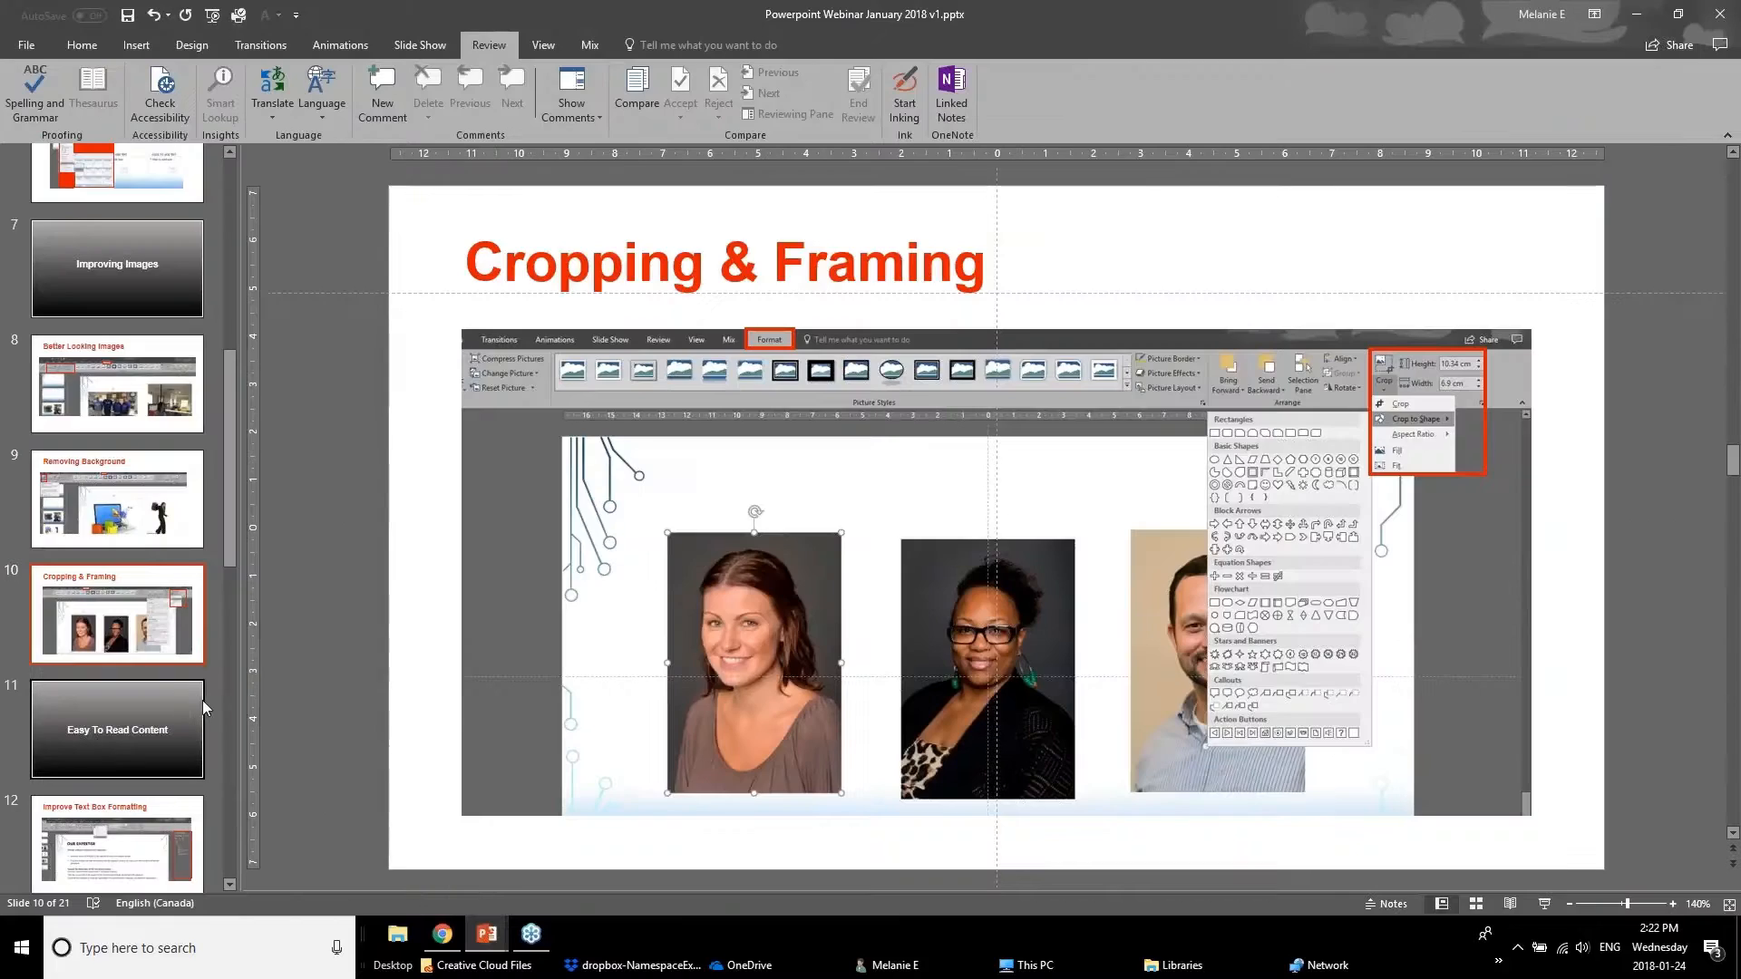
pyautogui.scroll(-1, 203, 700)
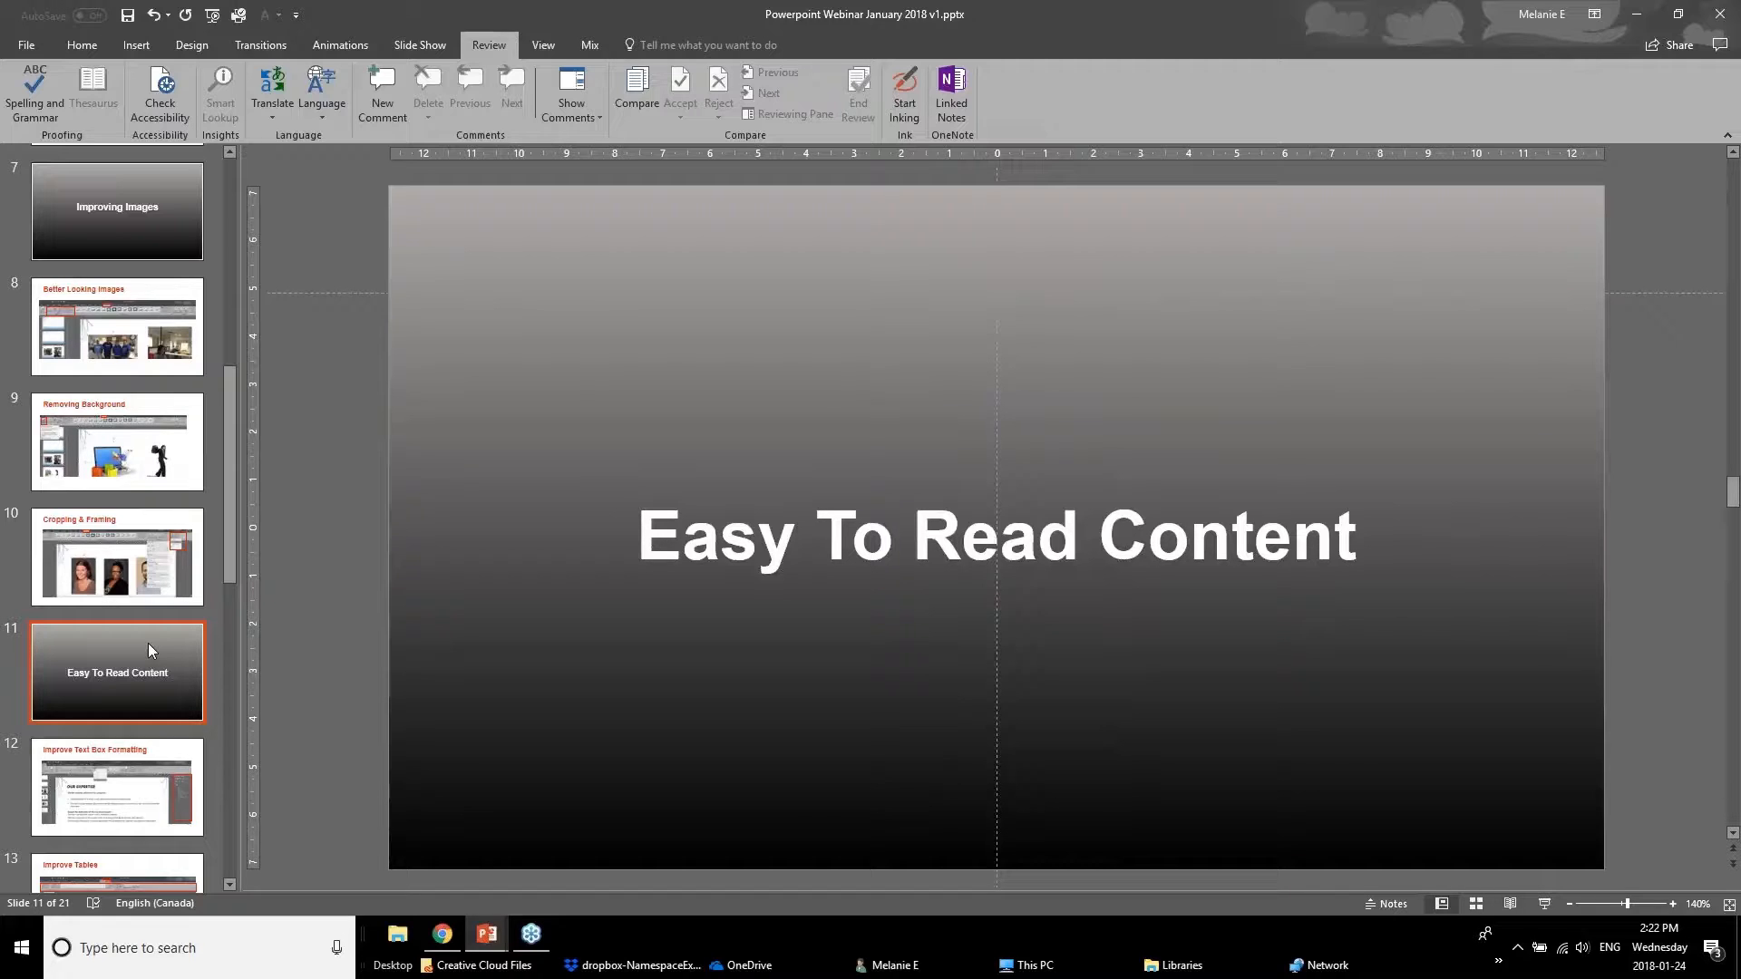
pyautogui.click(98, 830)
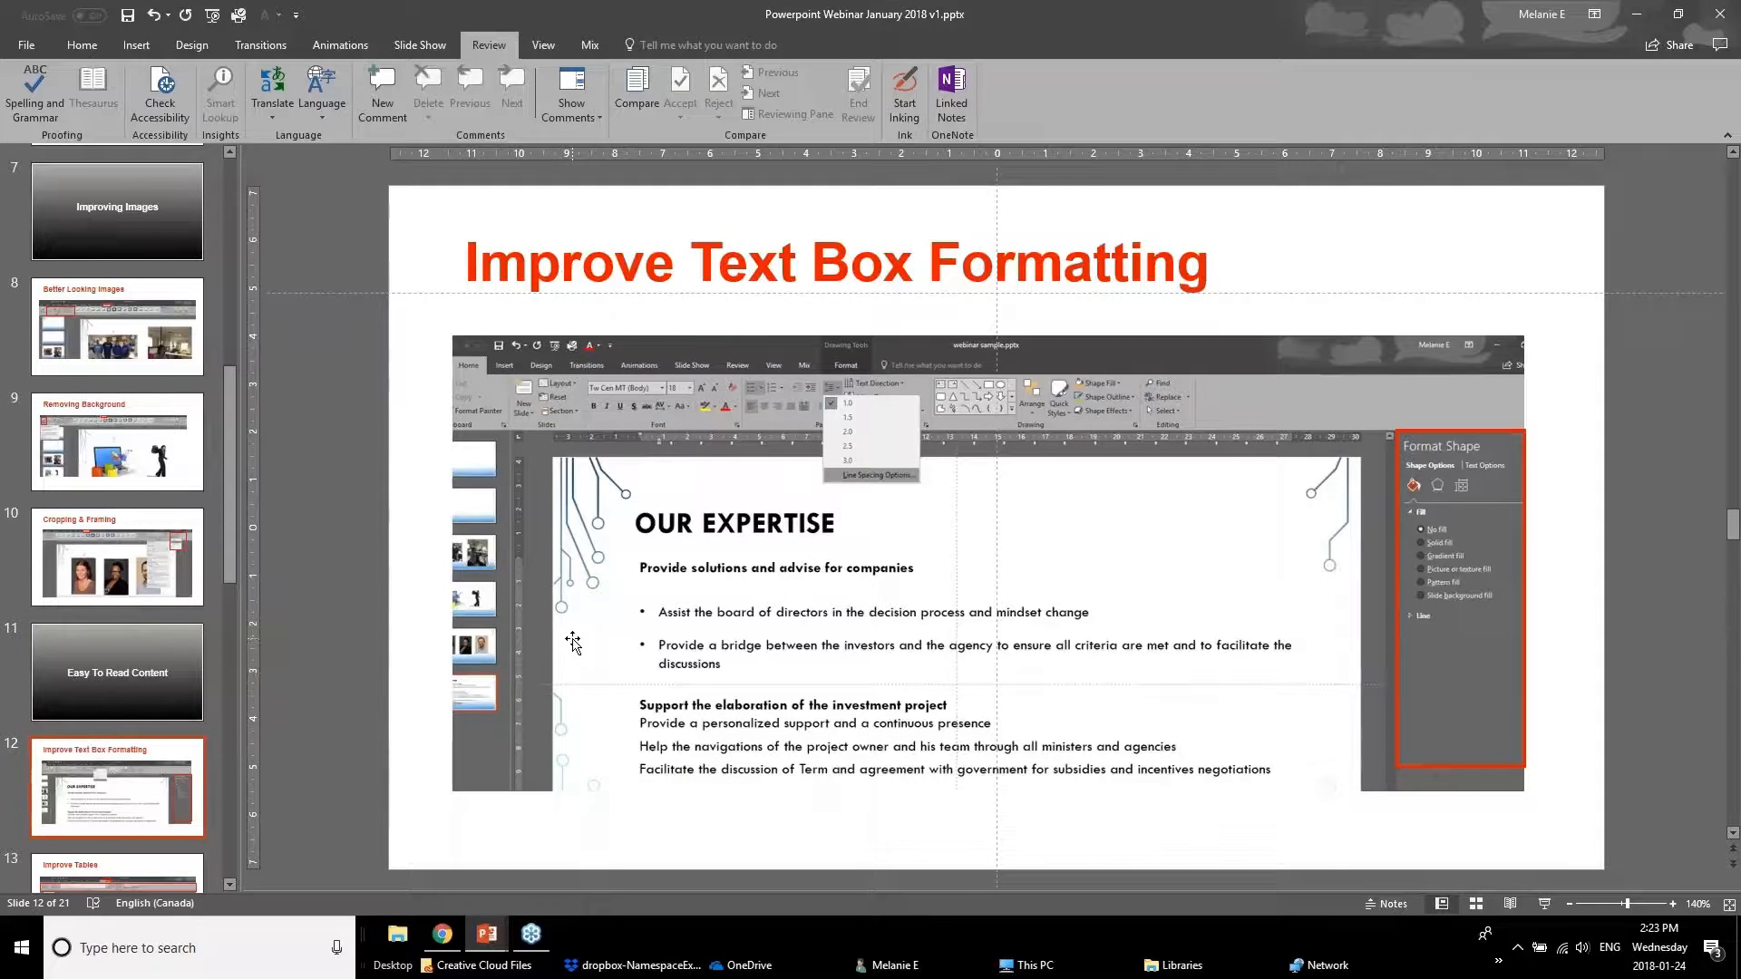
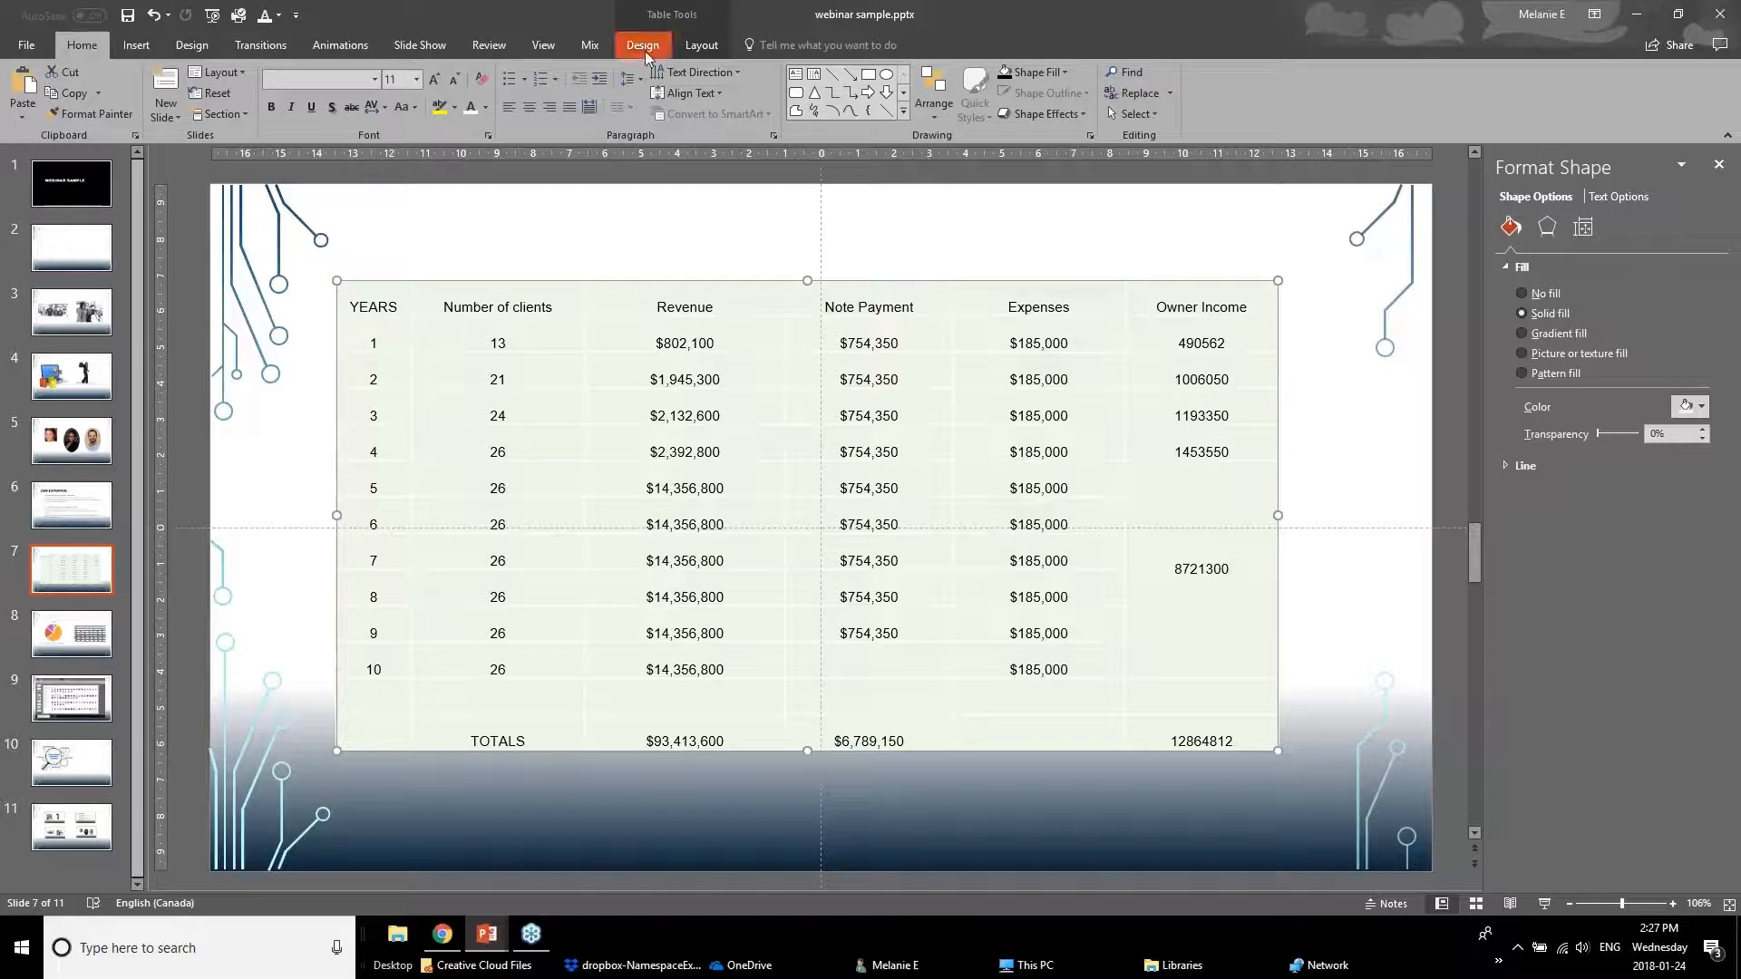
# - Examine the table design and table layout options available for the financial table on slide 7
pyautogui.click(643, 45)
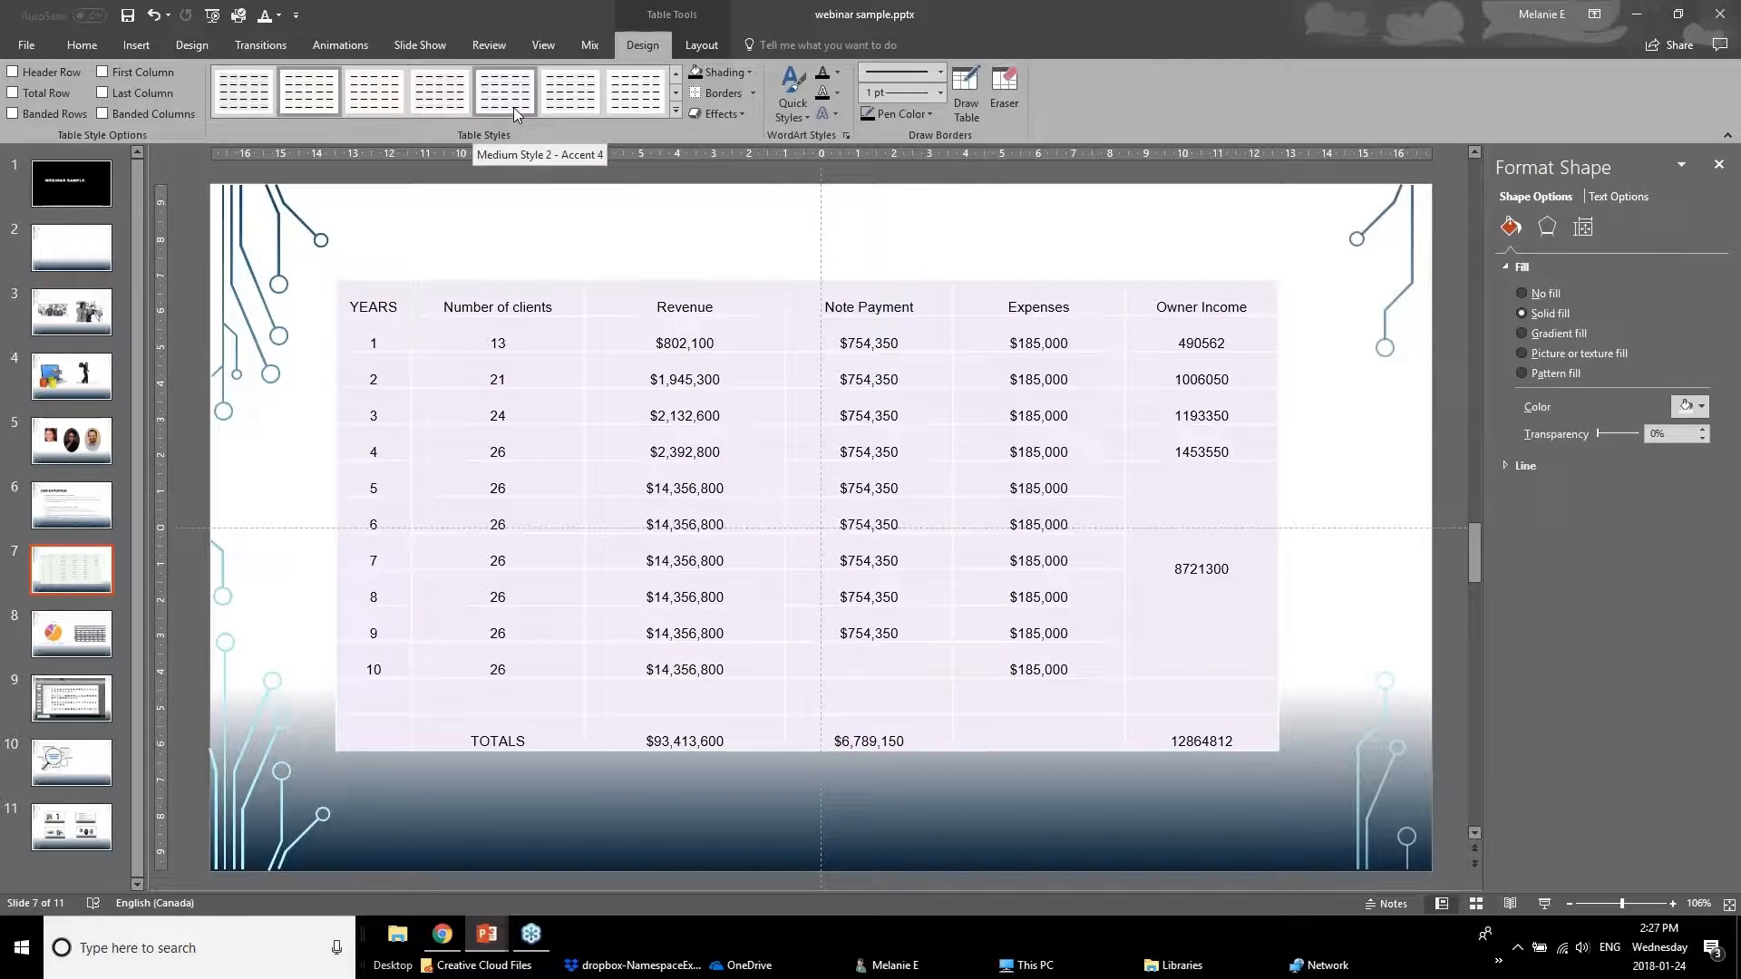
pyautogui.click(704, 46)
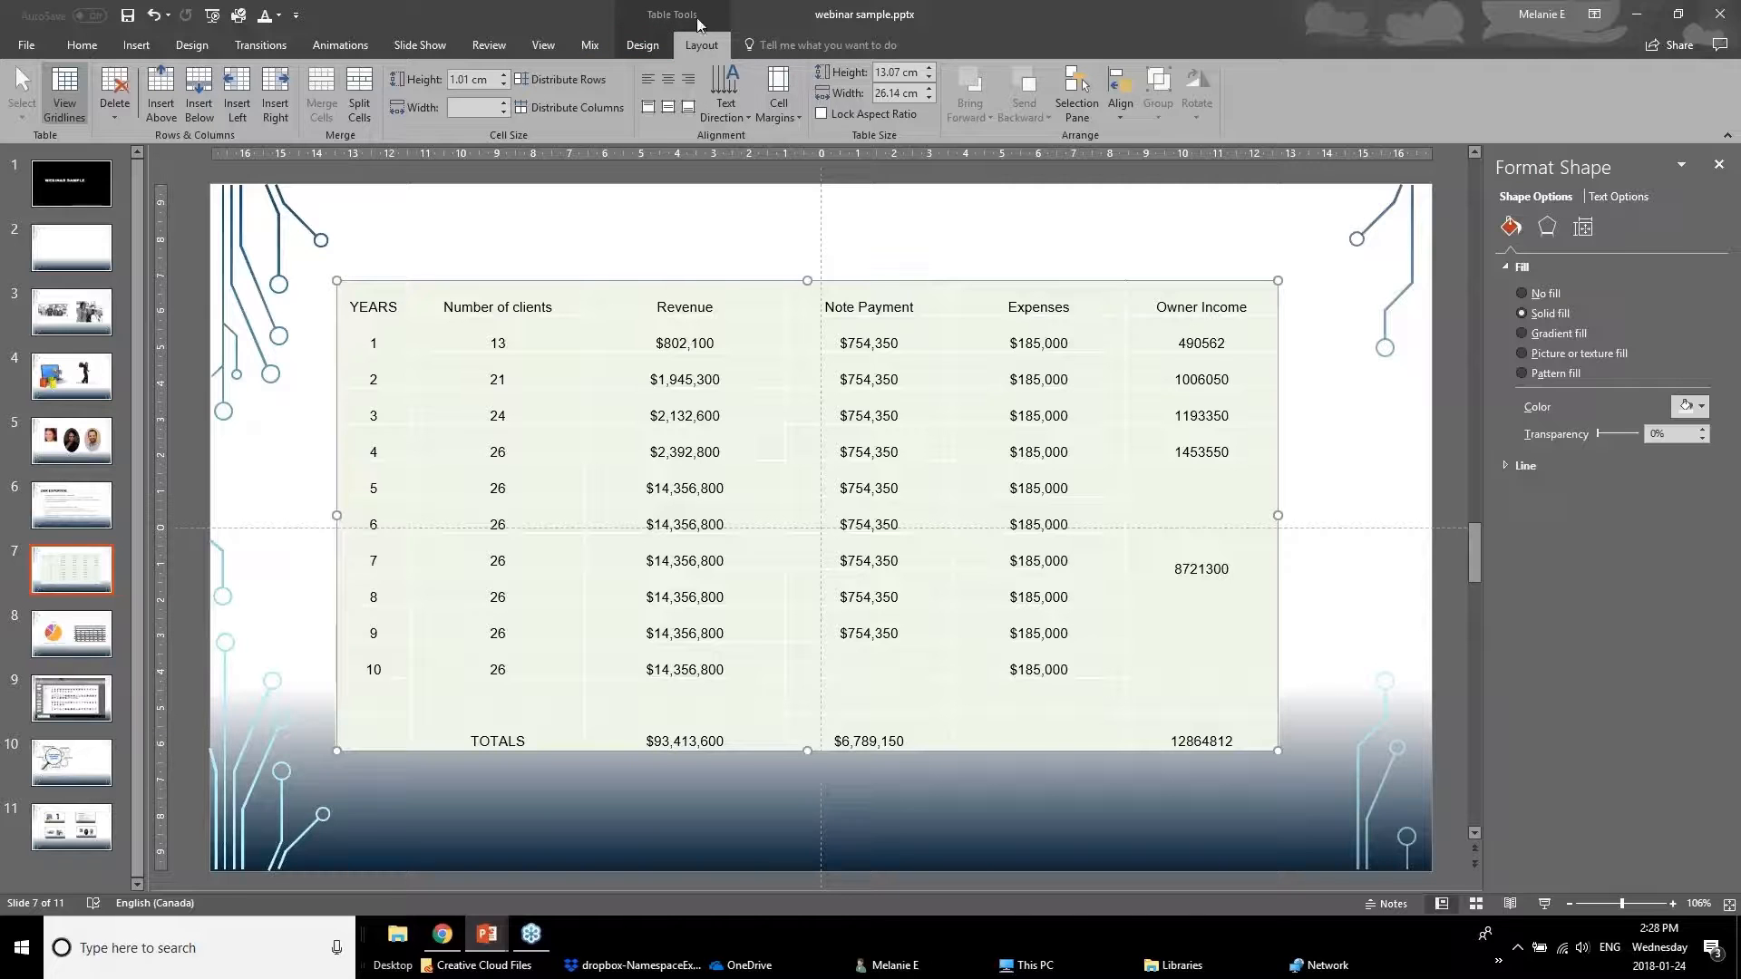
pyautogui.click(645, 46)
pyautogui.click(686, 49)
pyautogui.click(650, 48)
pyautogui.click(702, 48)
pyautogui.click(646, 47)
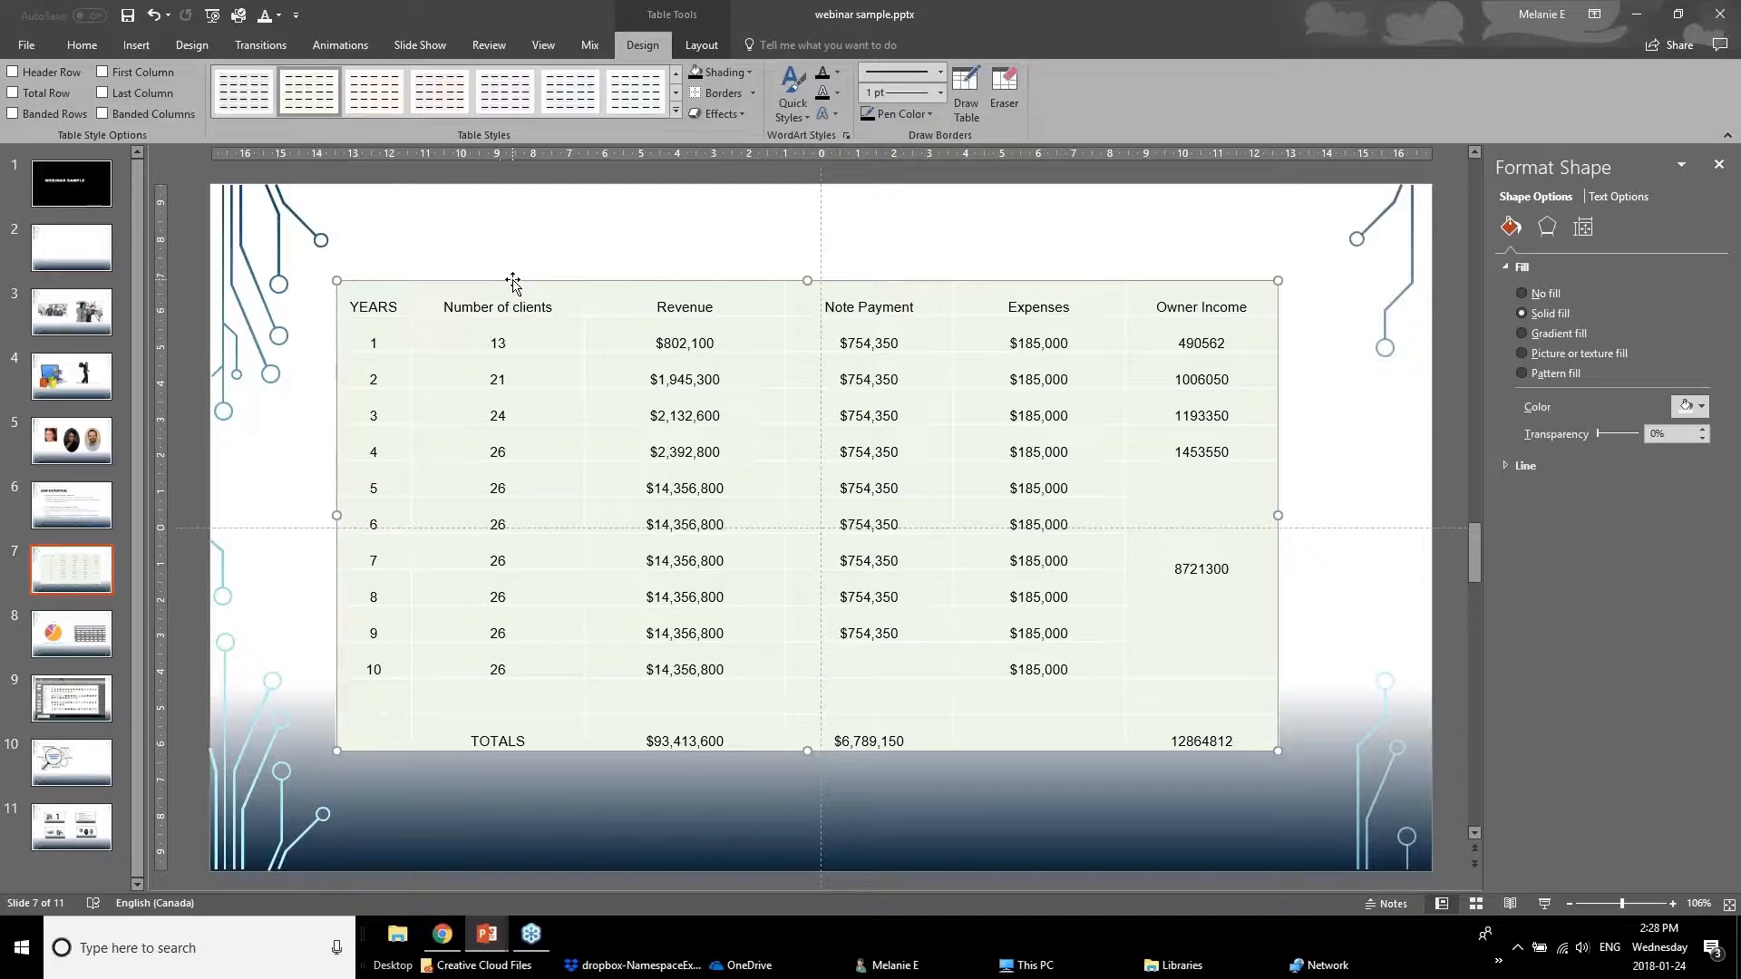
# - Try Header Row, Total Row and Last Column formatting on the slide 7 table and browse the available table styles
pyautogui.click(12, 74)
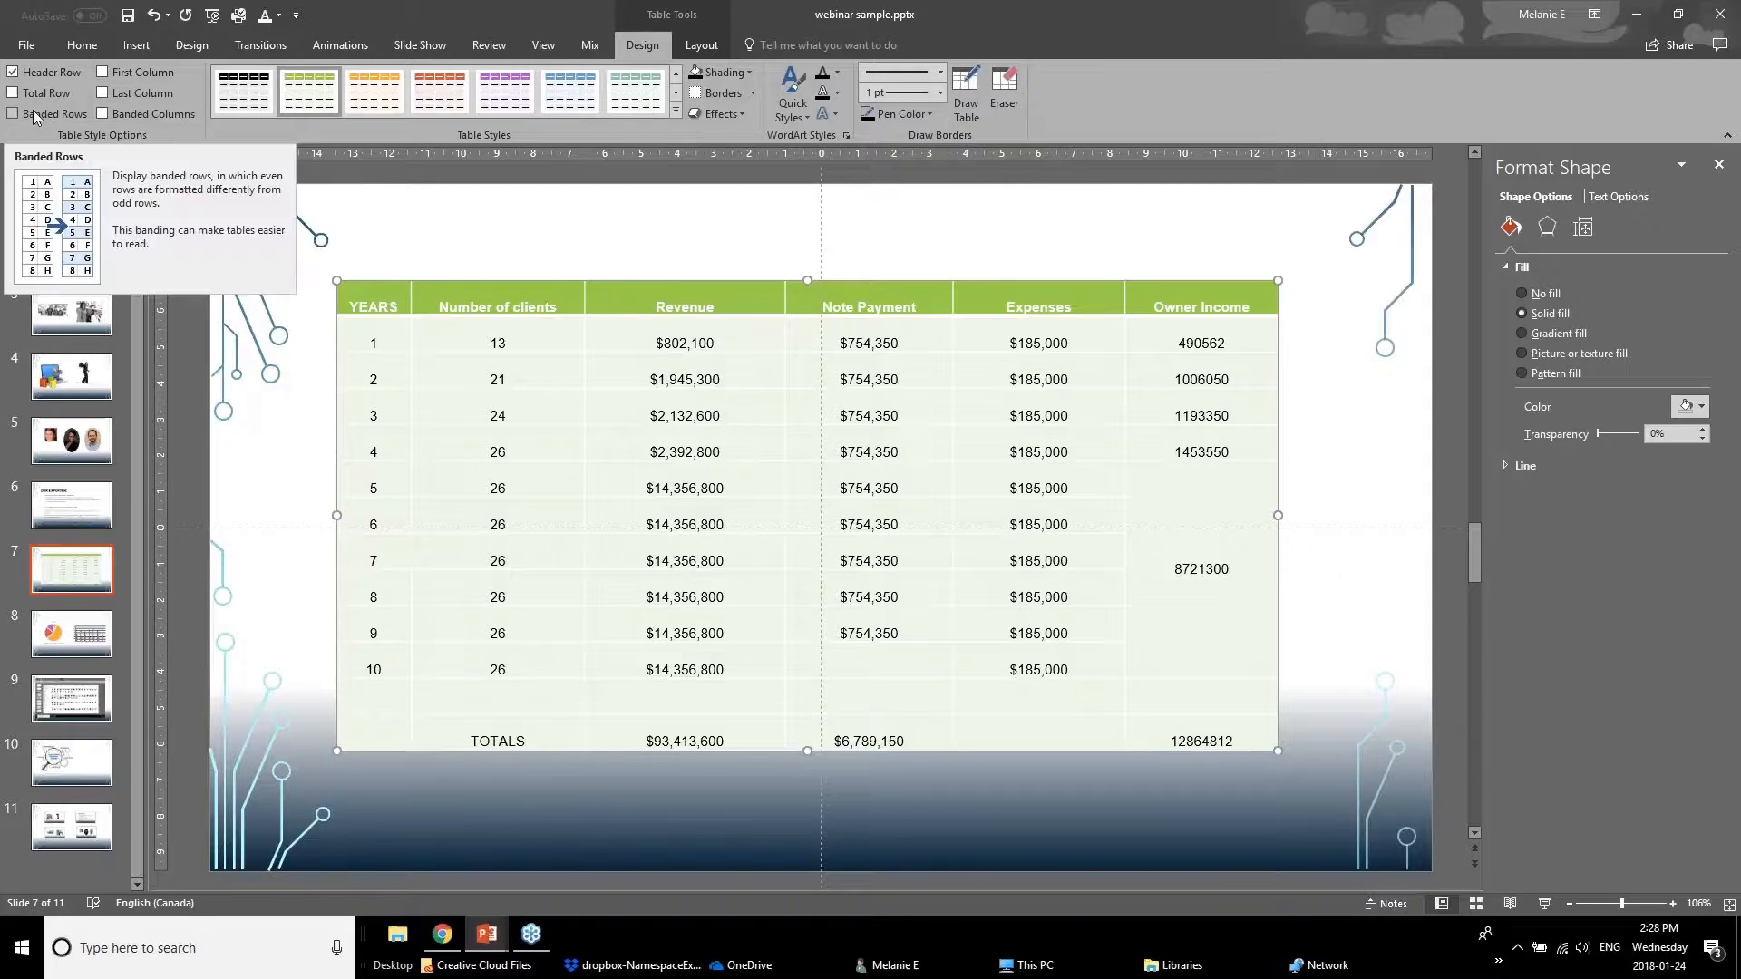
pyautogui.click(13, 94)
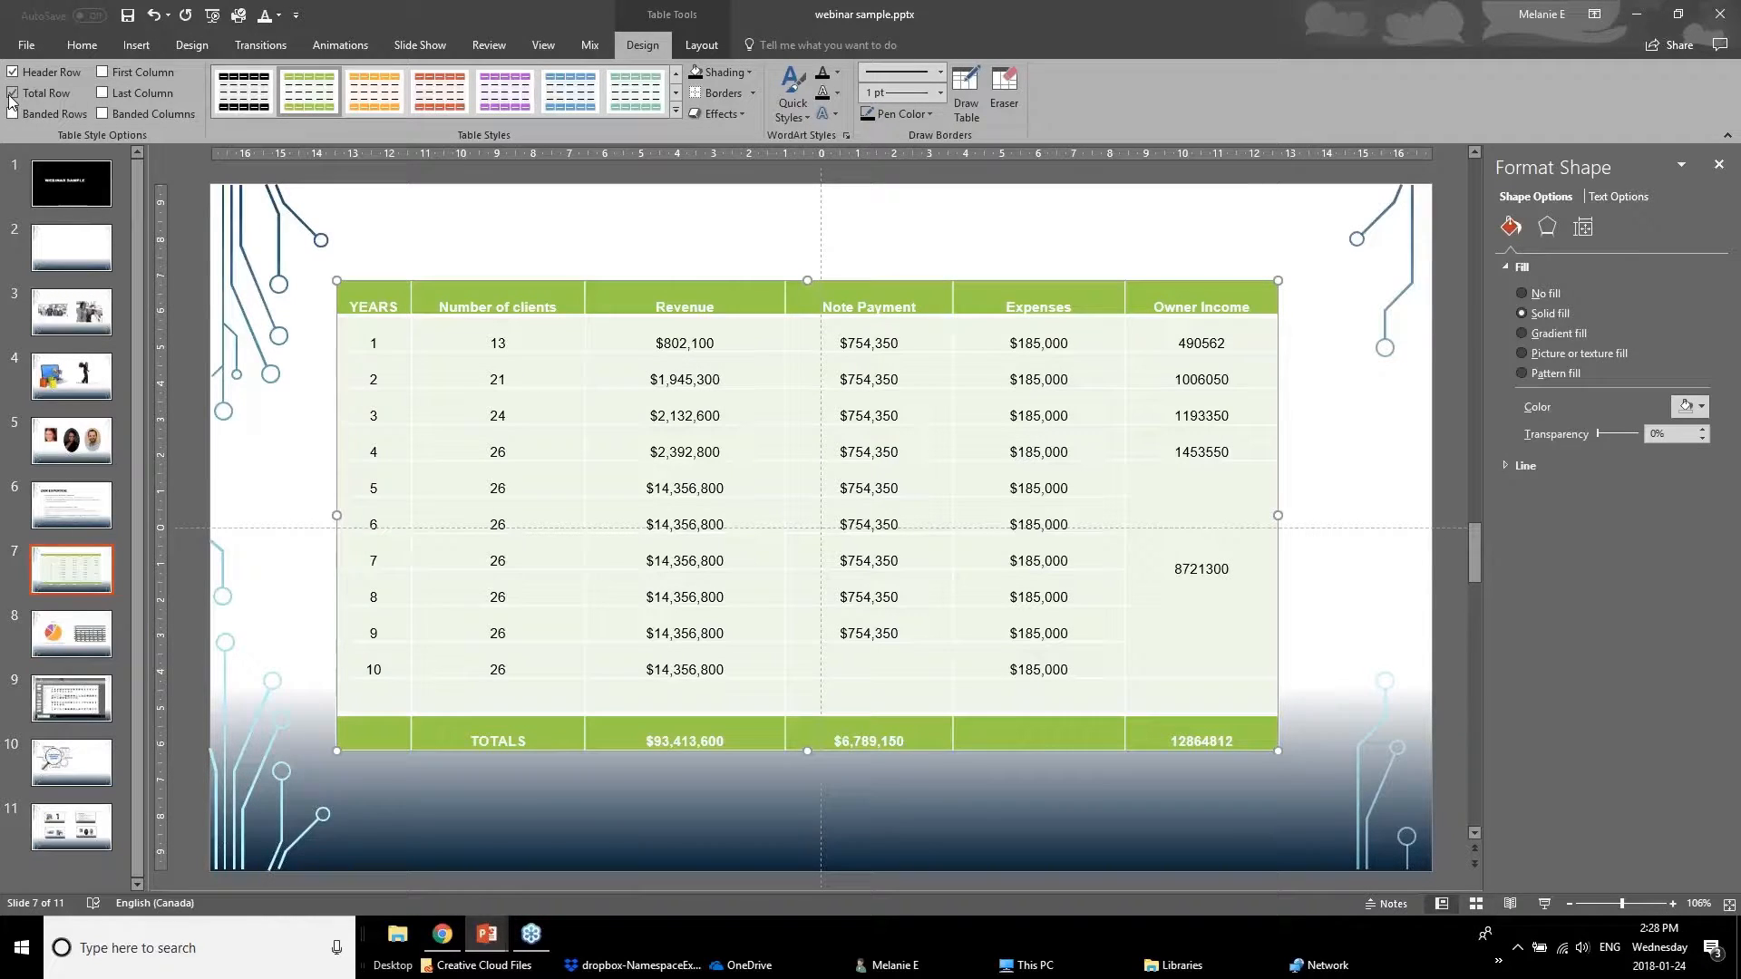
pyautogui.click(102, 94)
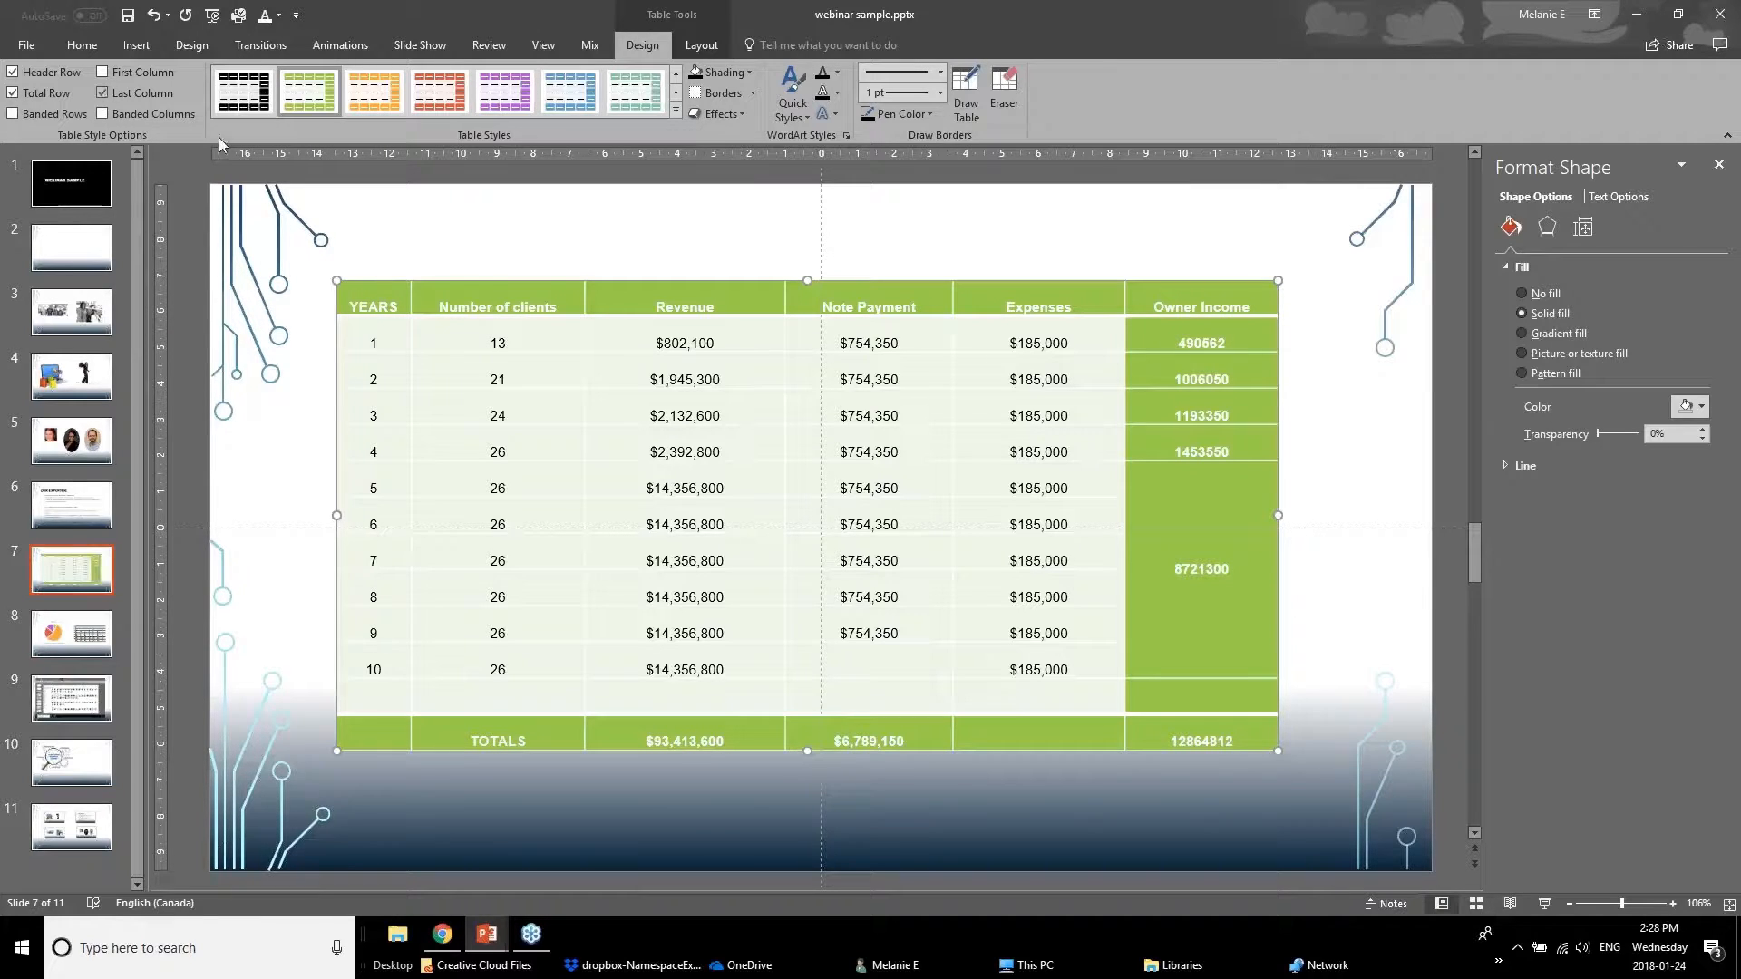
pyautogui.click(676, 110)
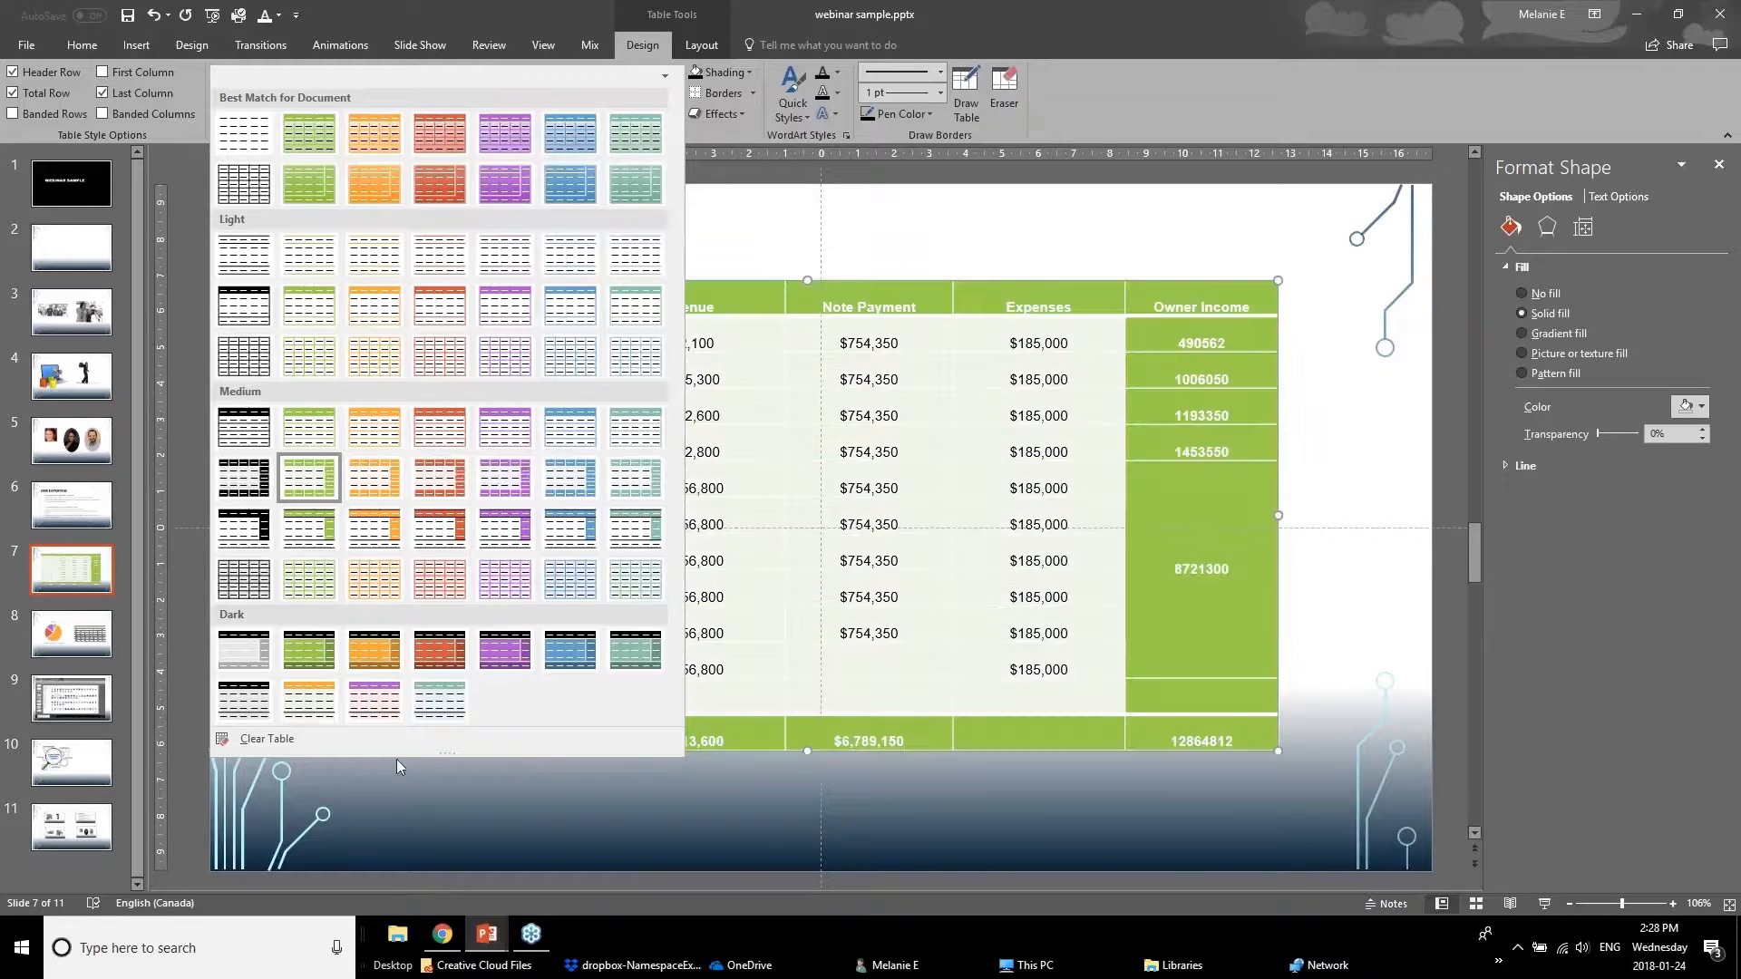
pyautogui.click(714, 263)
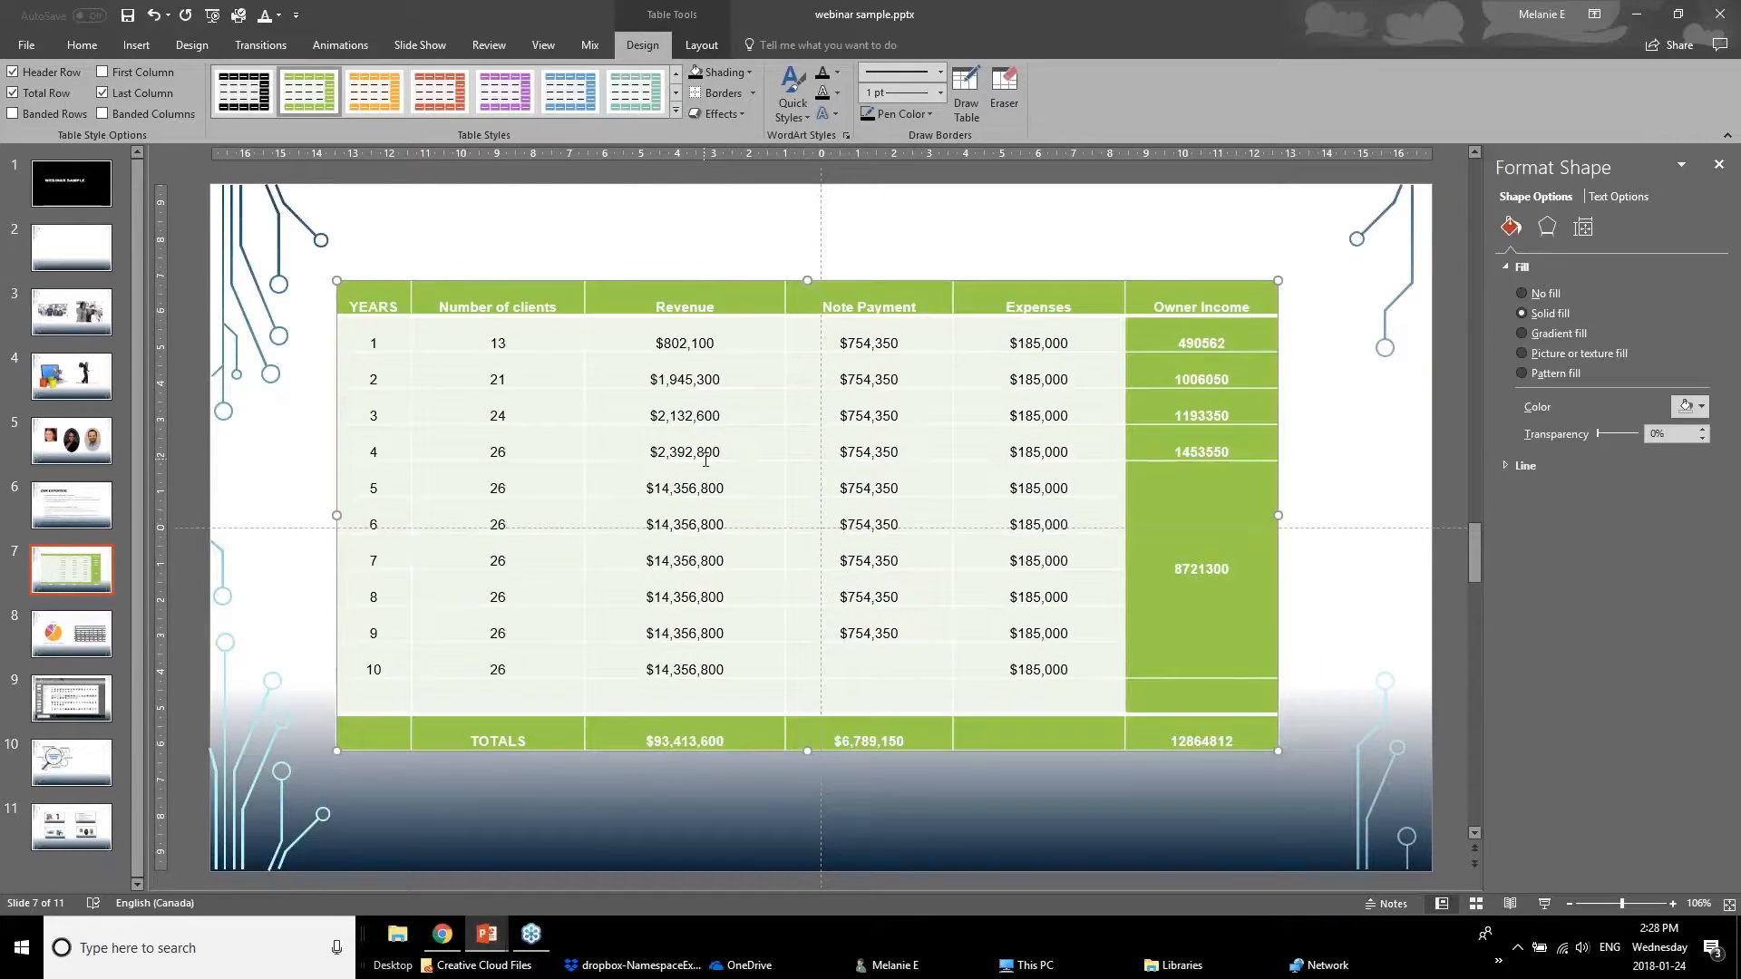
# - Undo the Header Row, Total Row and Last Column formatting on the table and deselect it
pyautogui.hotkey('ctrl', 'z')
pyautogui.hotkey('ctrl', 'z')
pyautogui.hotkey('ctrl', 'z')
pyautogui.click(560, 233)
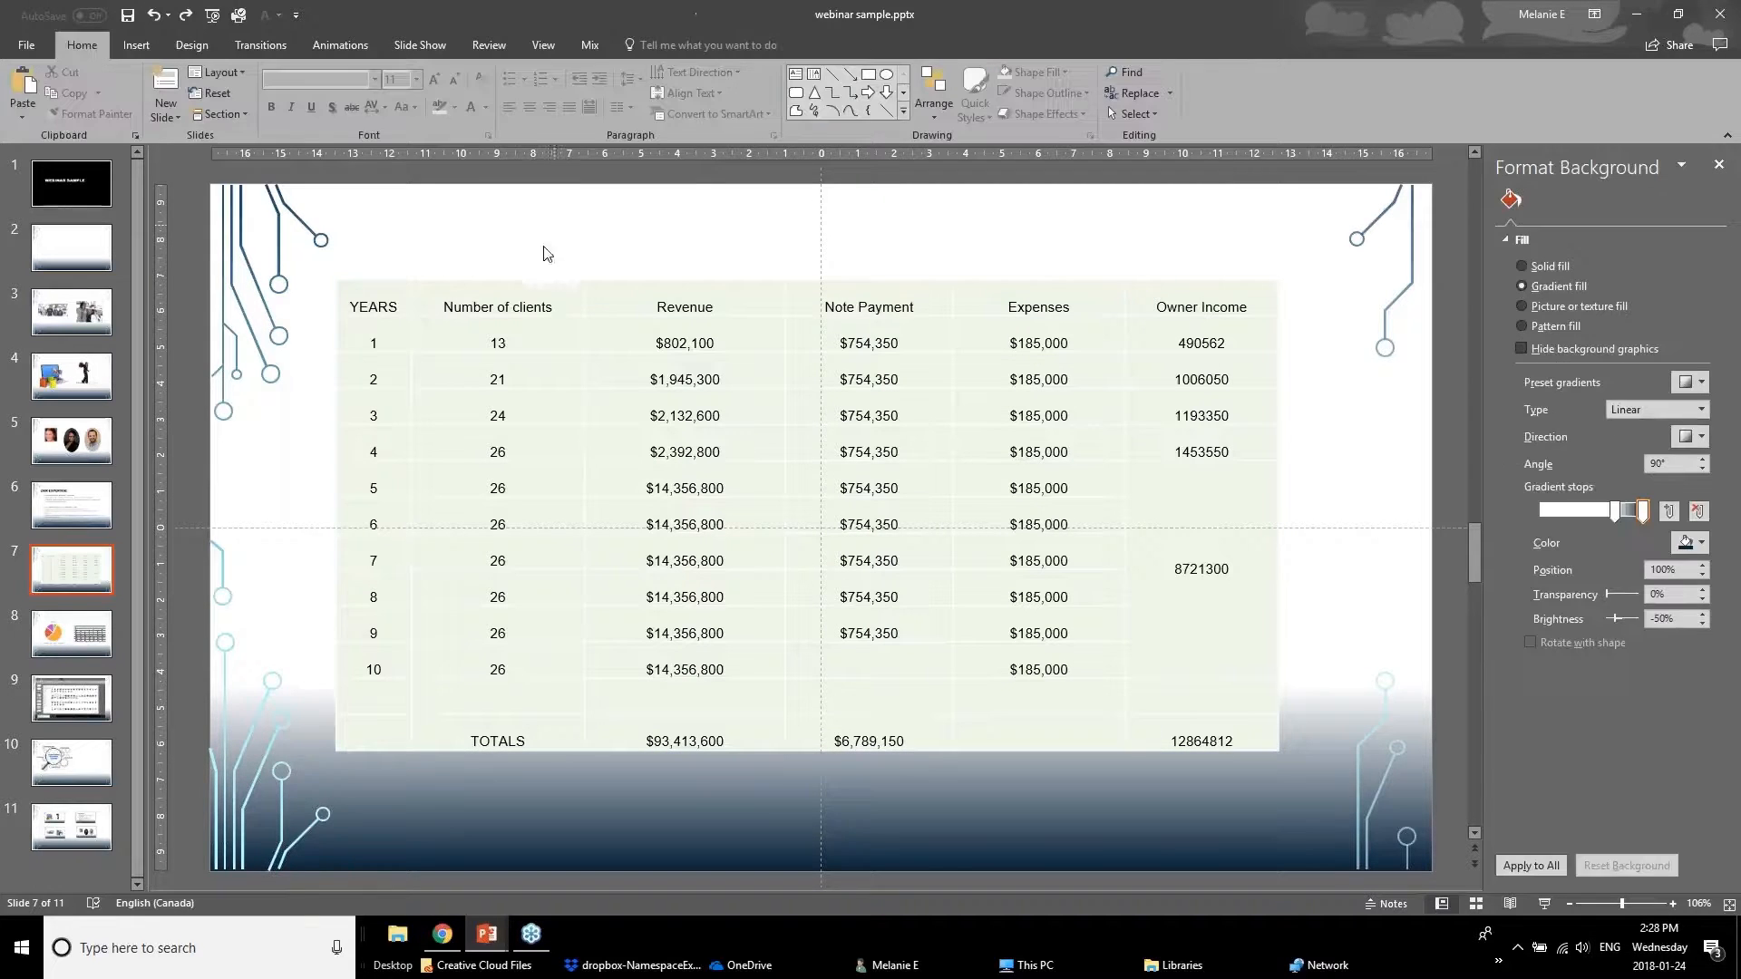
# - Shade the table's header row, YEARS through Owner Income, with the standard dark red and set its text fill to white
pyautogui.moveTo(363, 306); pyautogui.dragTo(1239, 305)
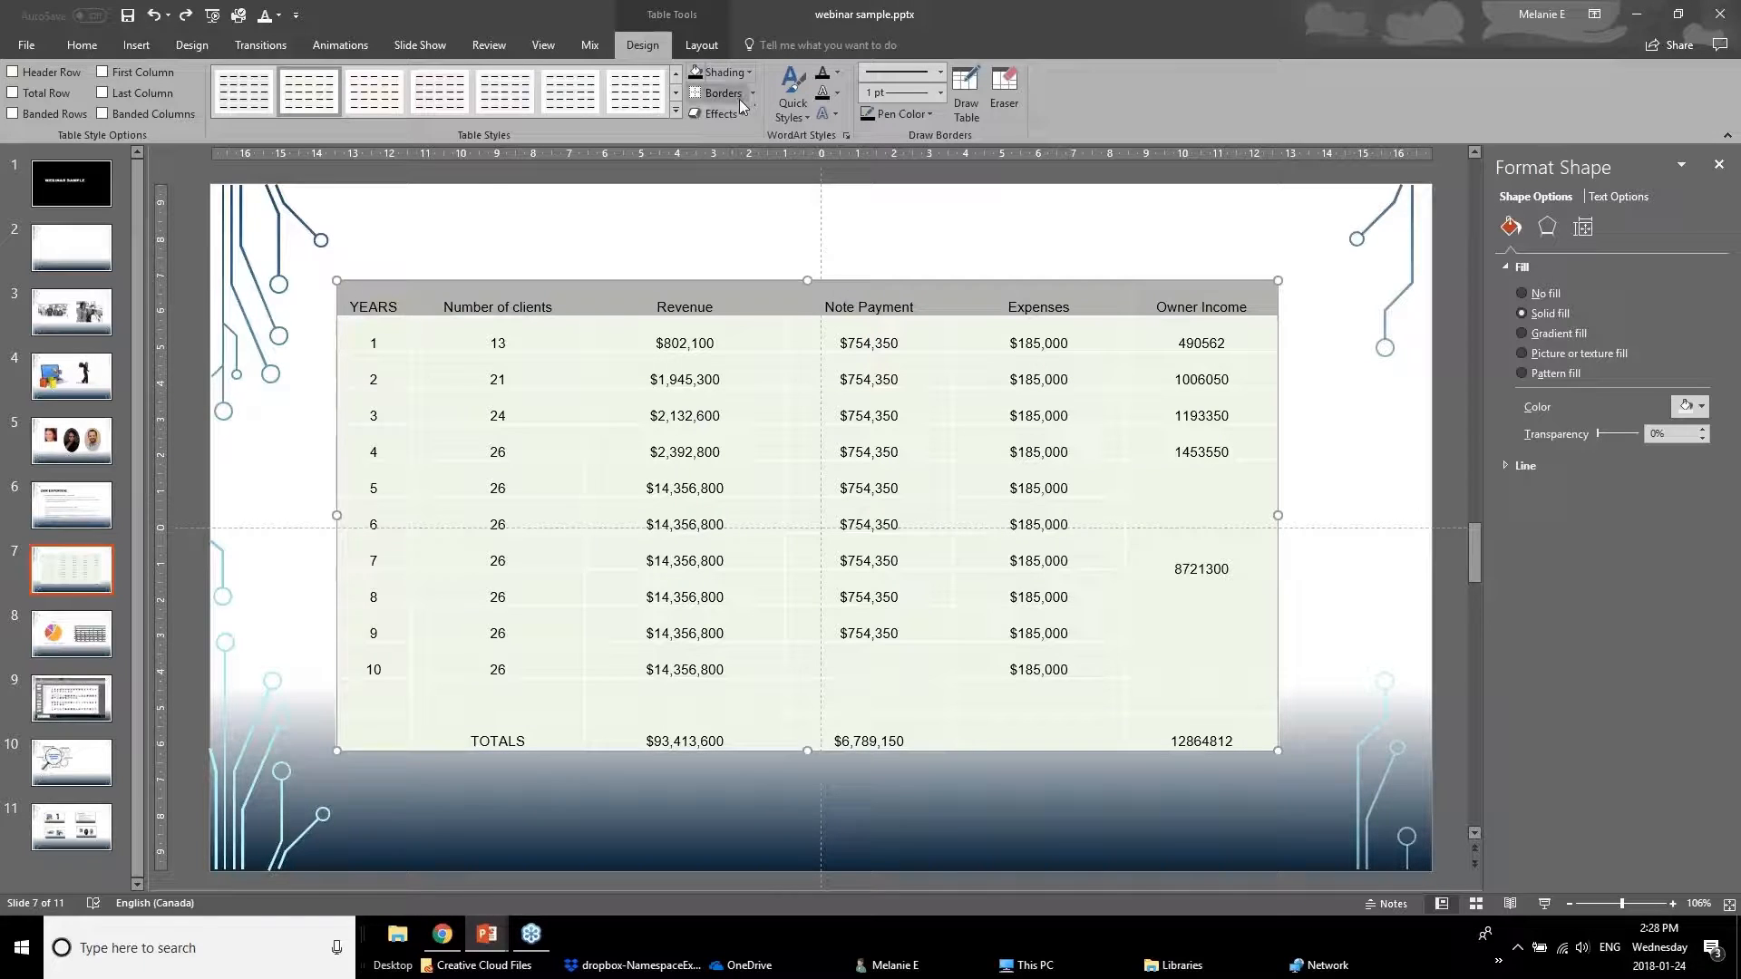
pyautogui.click(749, 73)
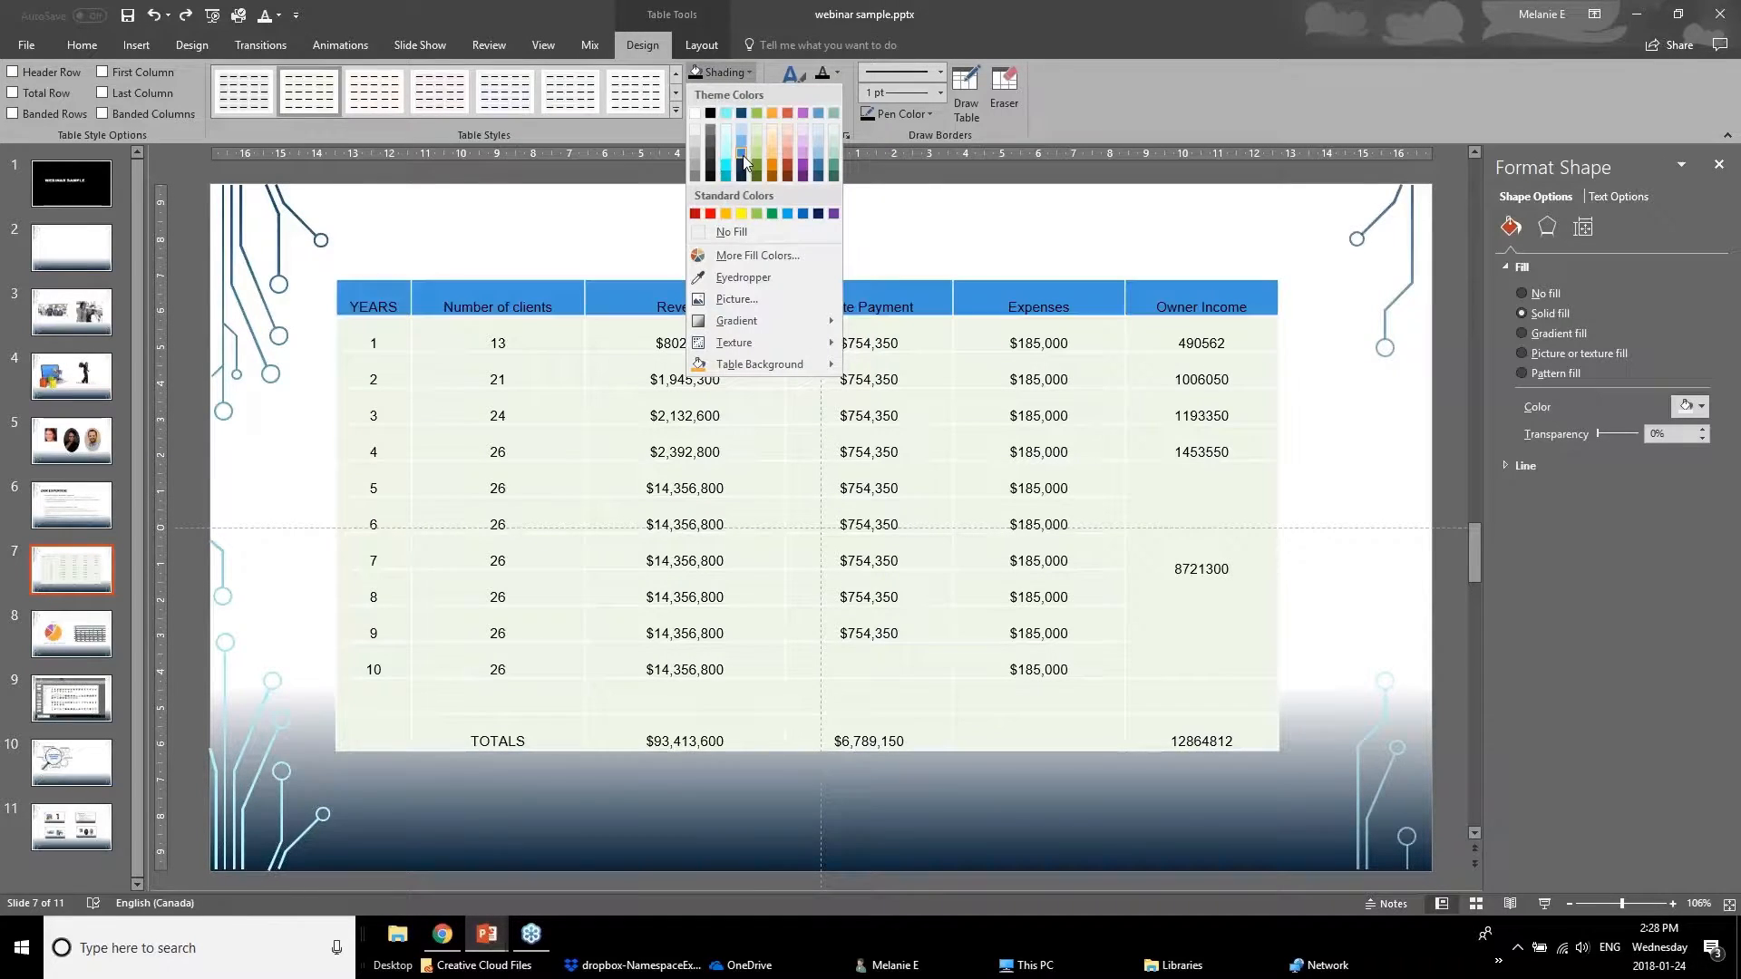
pyautogui.click(695, 215)
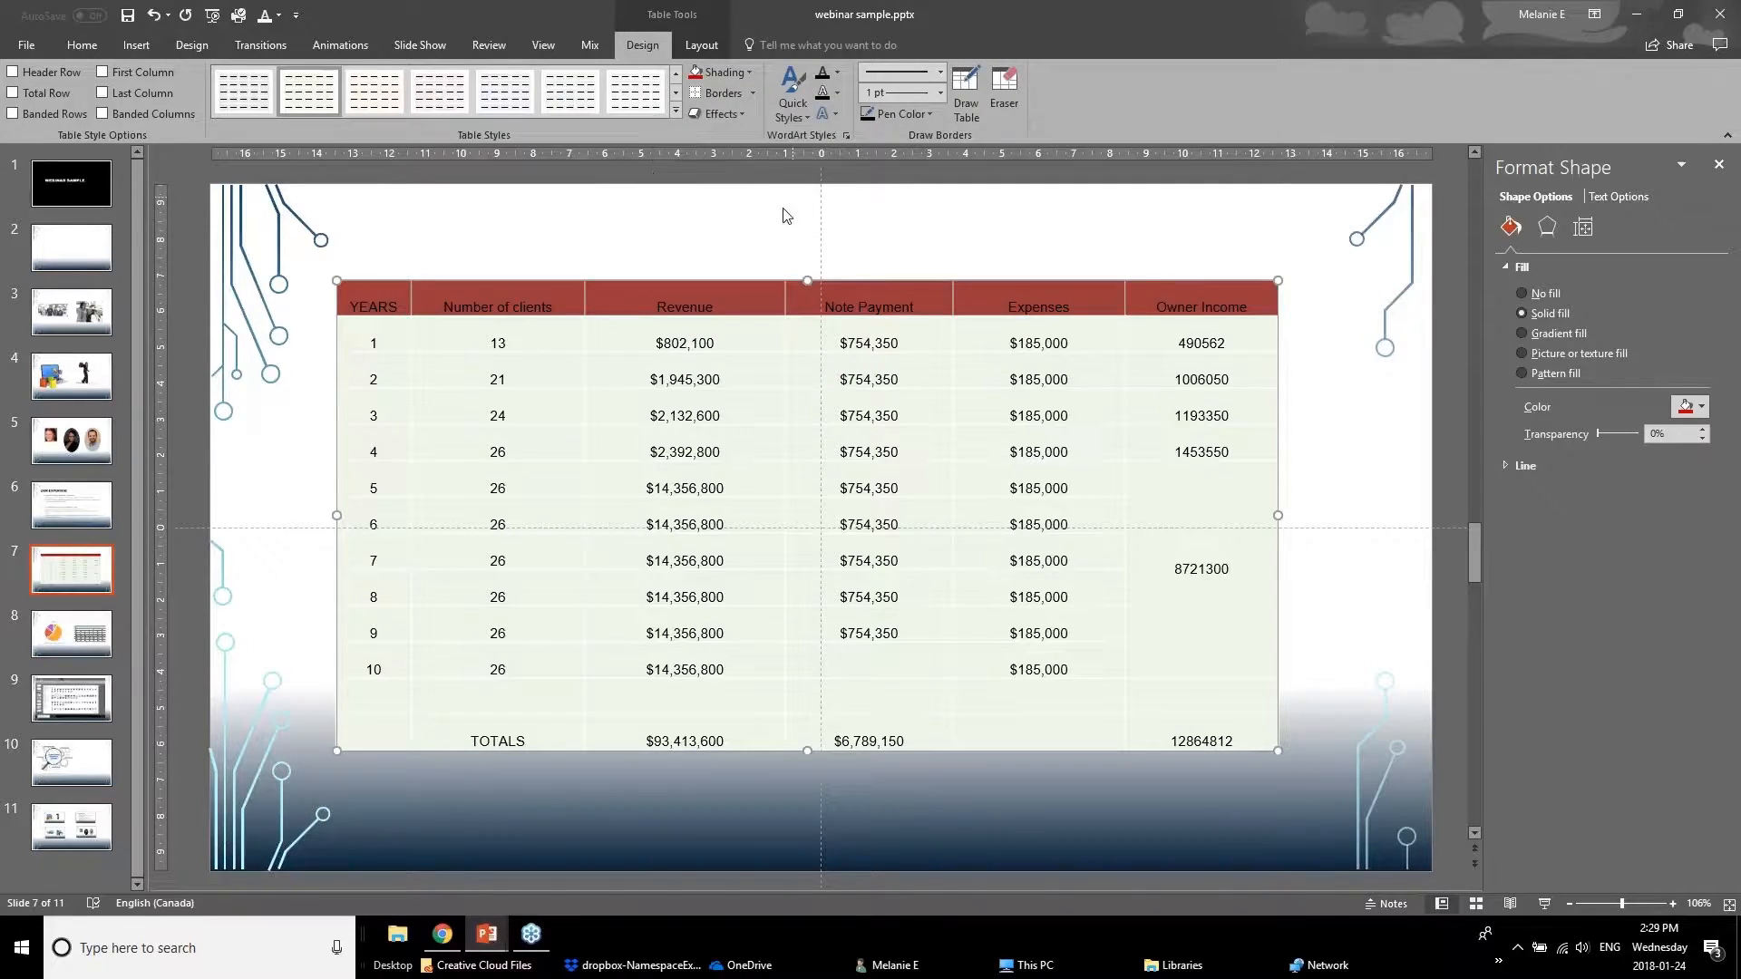
pyautogui.click(838, 73)
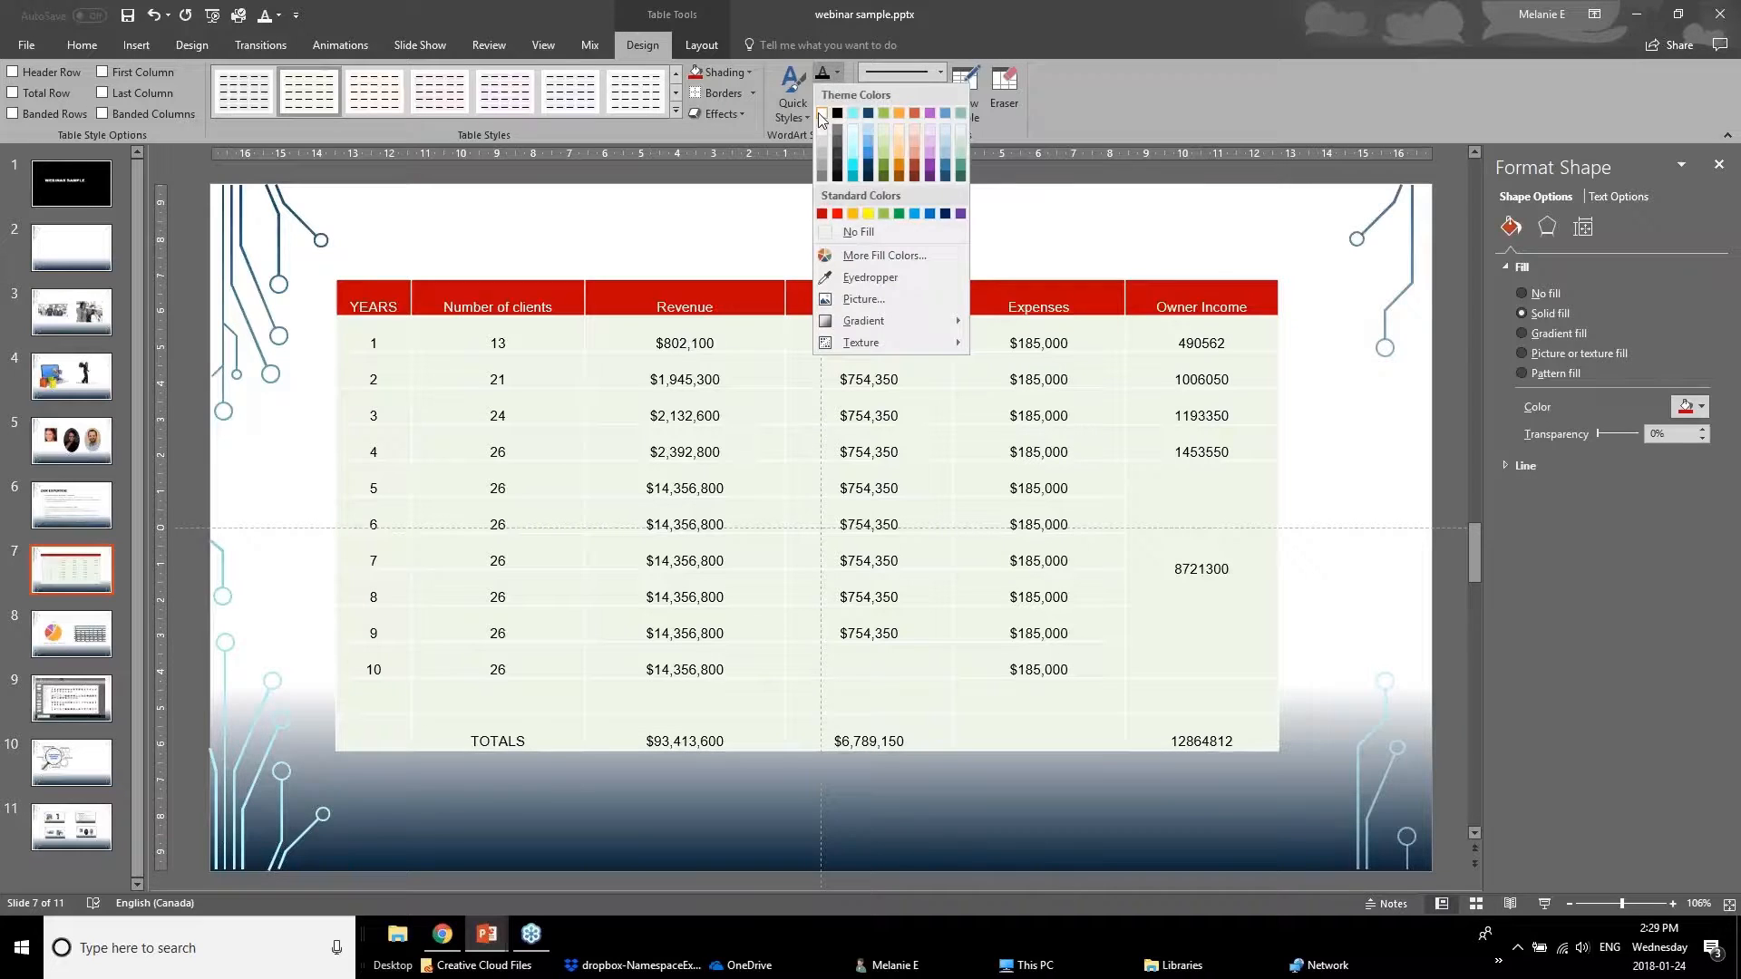
pyautogui.click(821, 108)
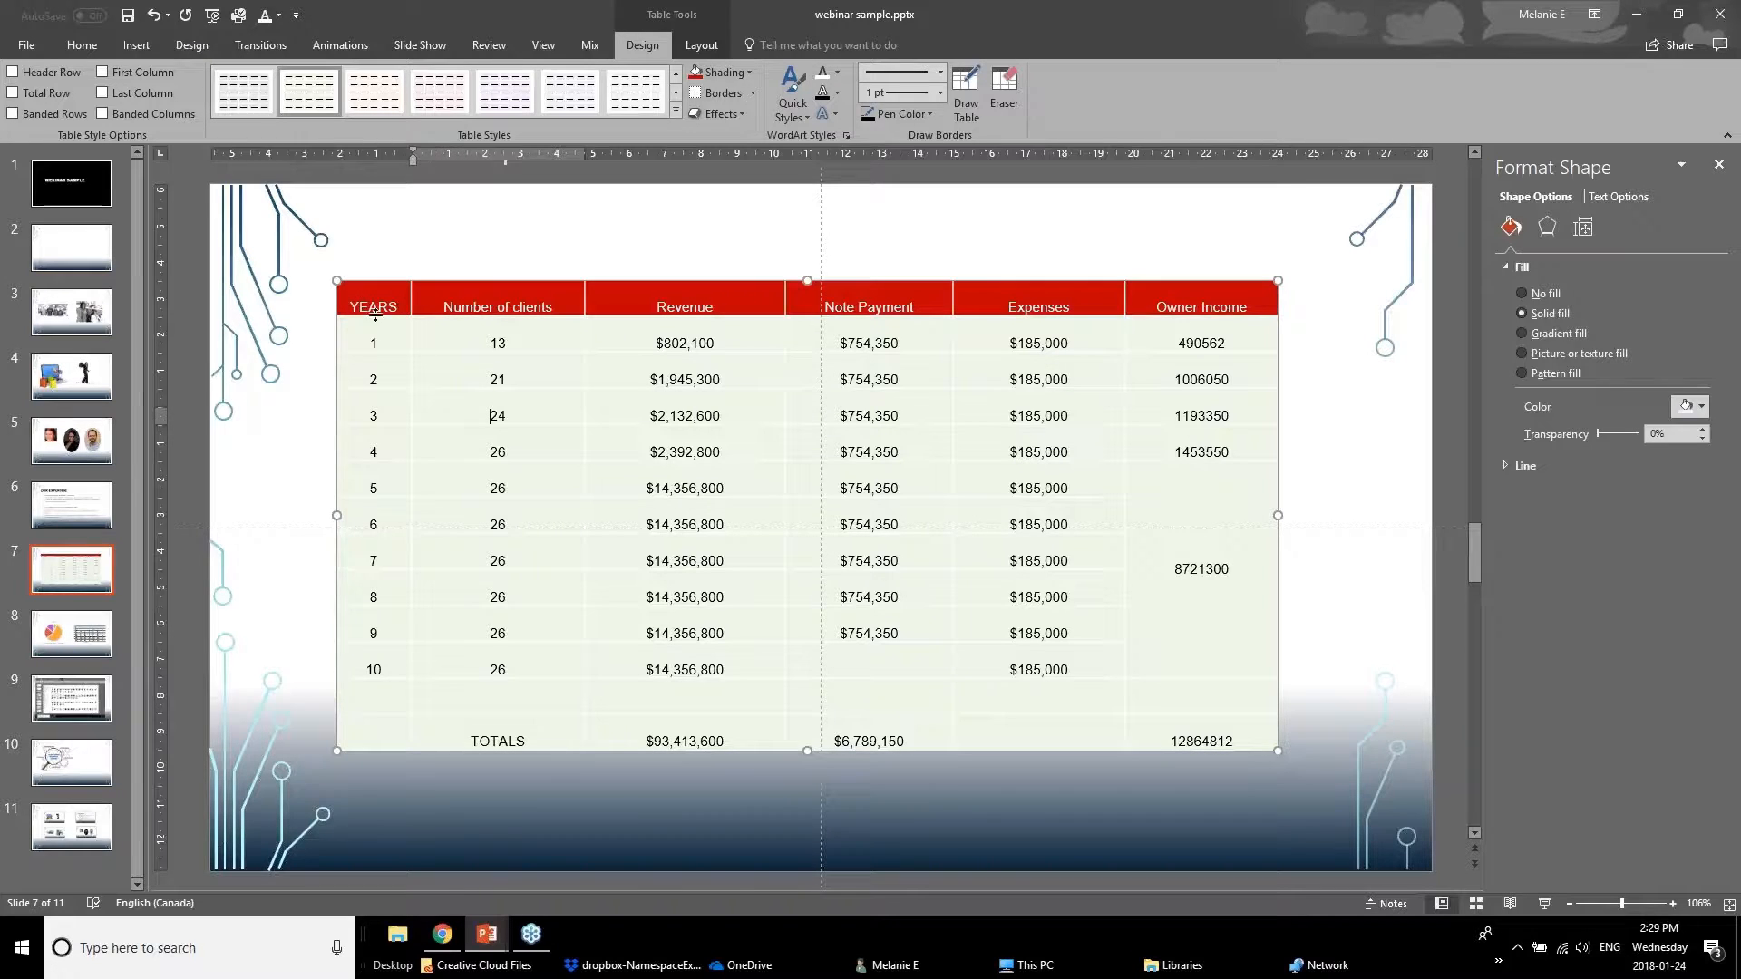
# - Apply light grey 1 pt borders to all table cells below the header row
pyautogui.moveTo(377, 323); pyautogui.dragTo(1221, 739)
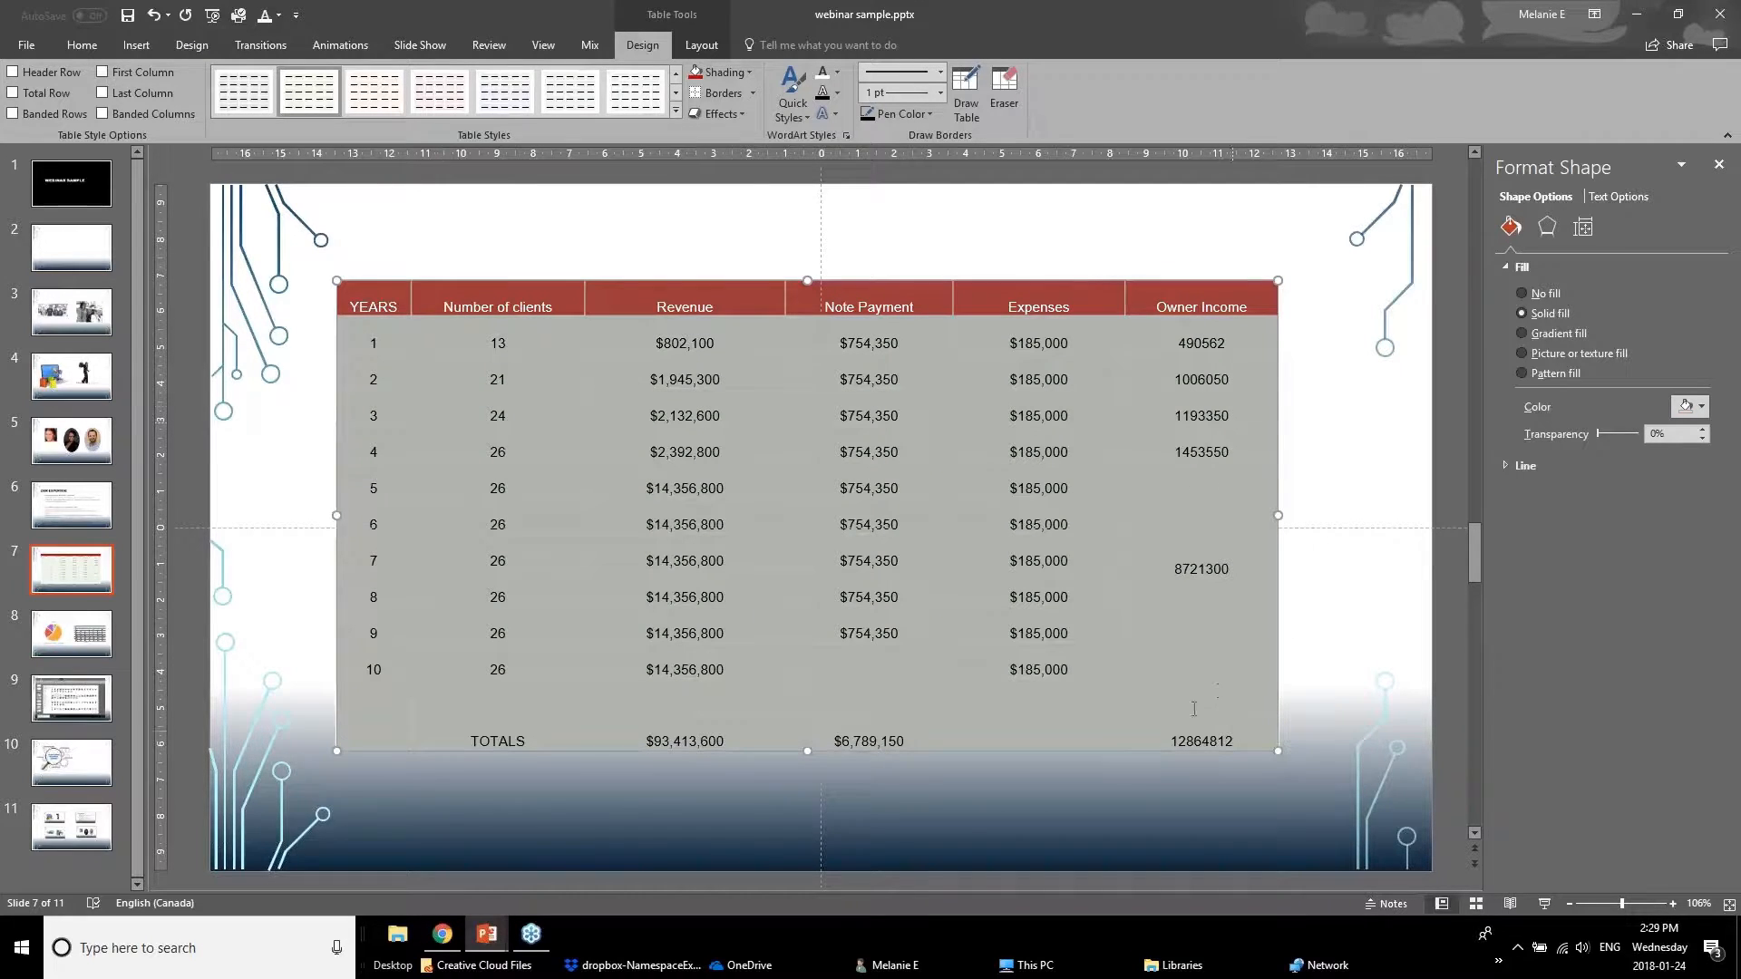
pyautogui.click(752, 93)
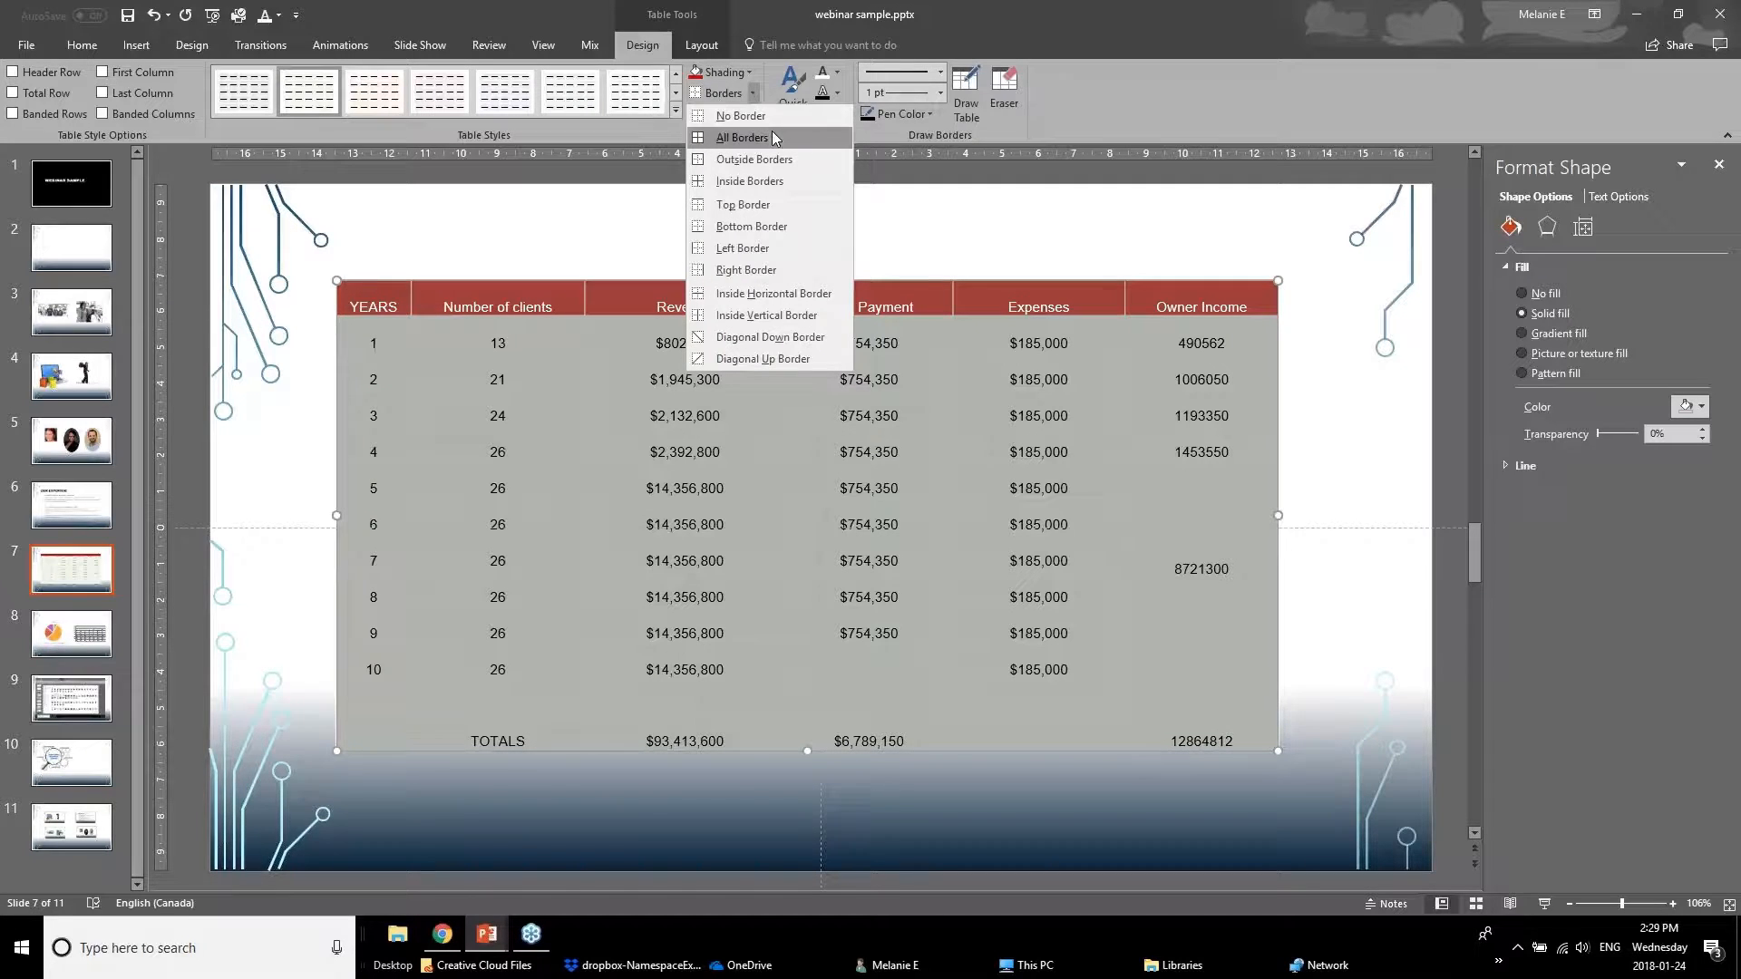
pyautogui.click(940, 95)
pyautogui.click(940, 94)
pyautogui.click(931, 115)
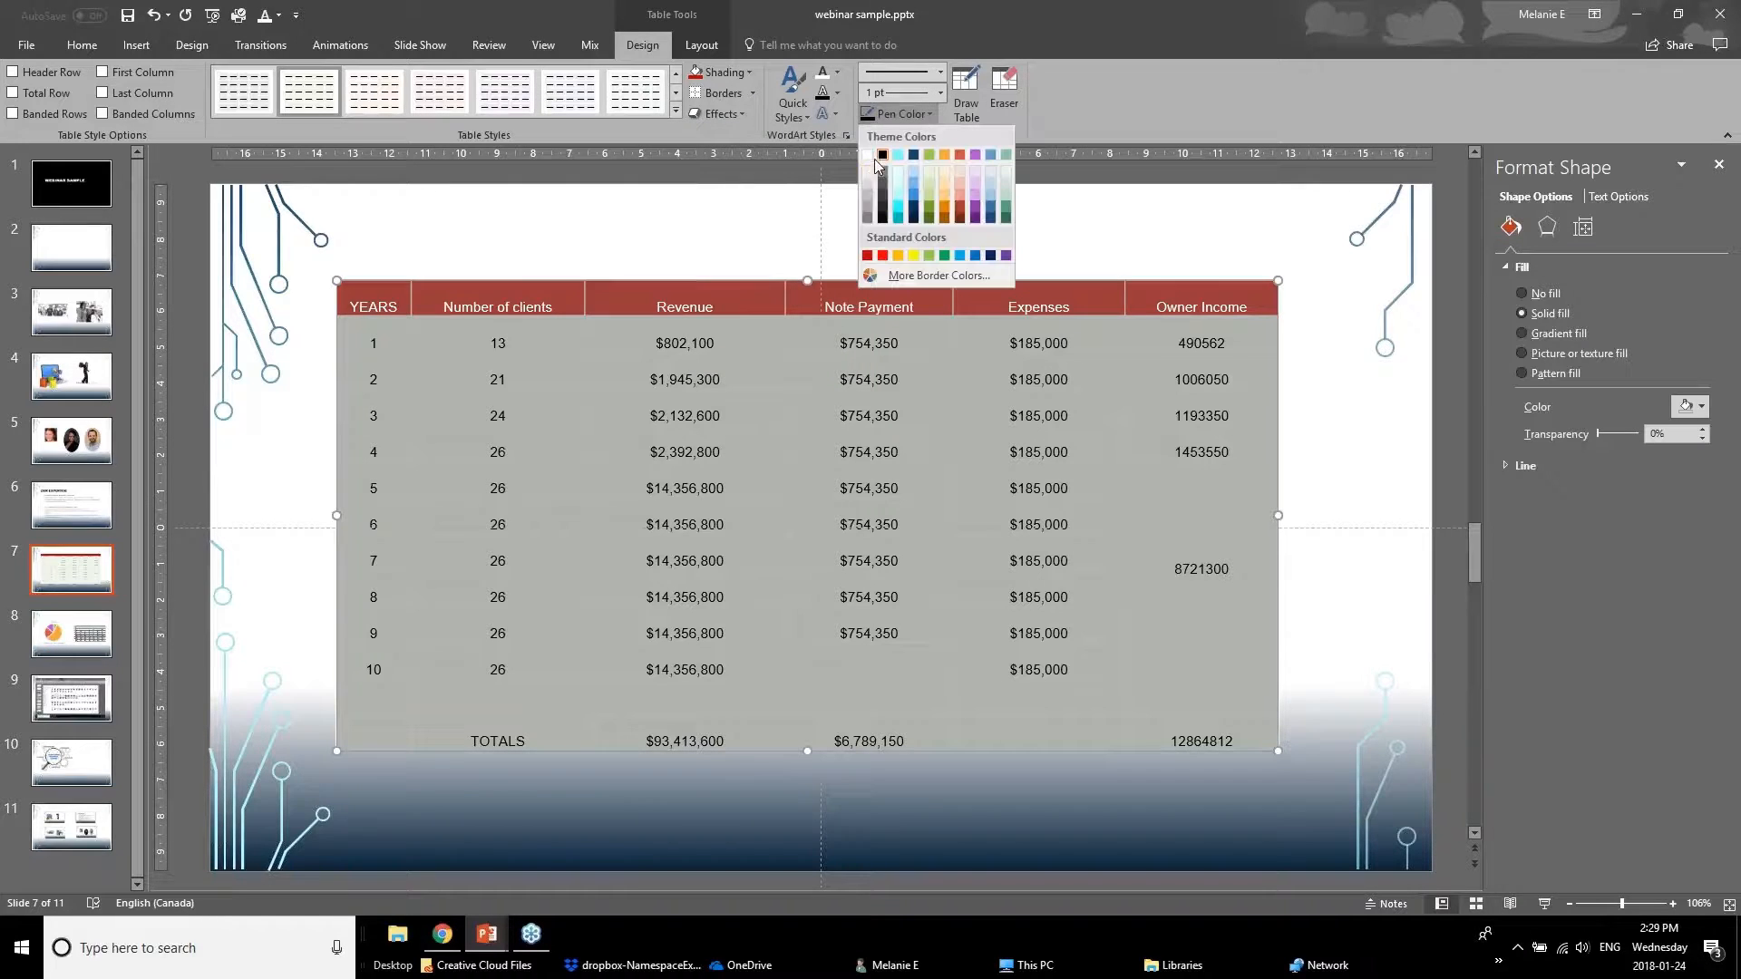
pyautogui.click(869, 195)
pyautogui.click(932, 115)
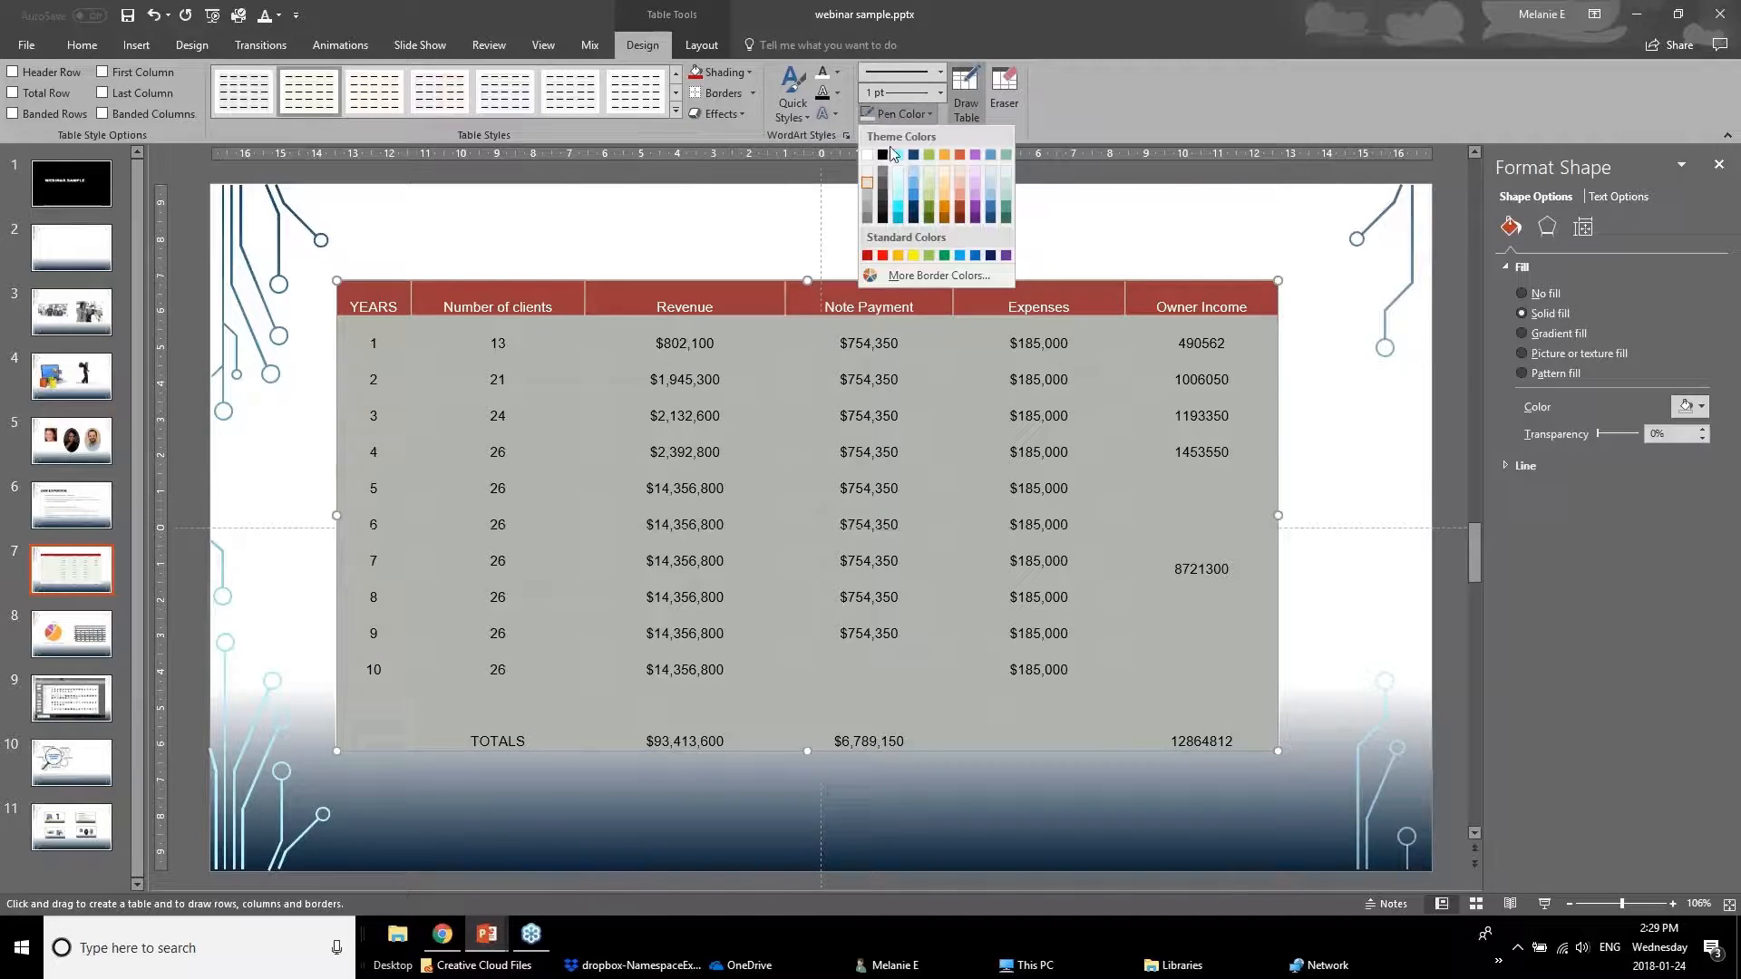
pyautogui.click(873, 193)
pyautogui.click(720, 94)
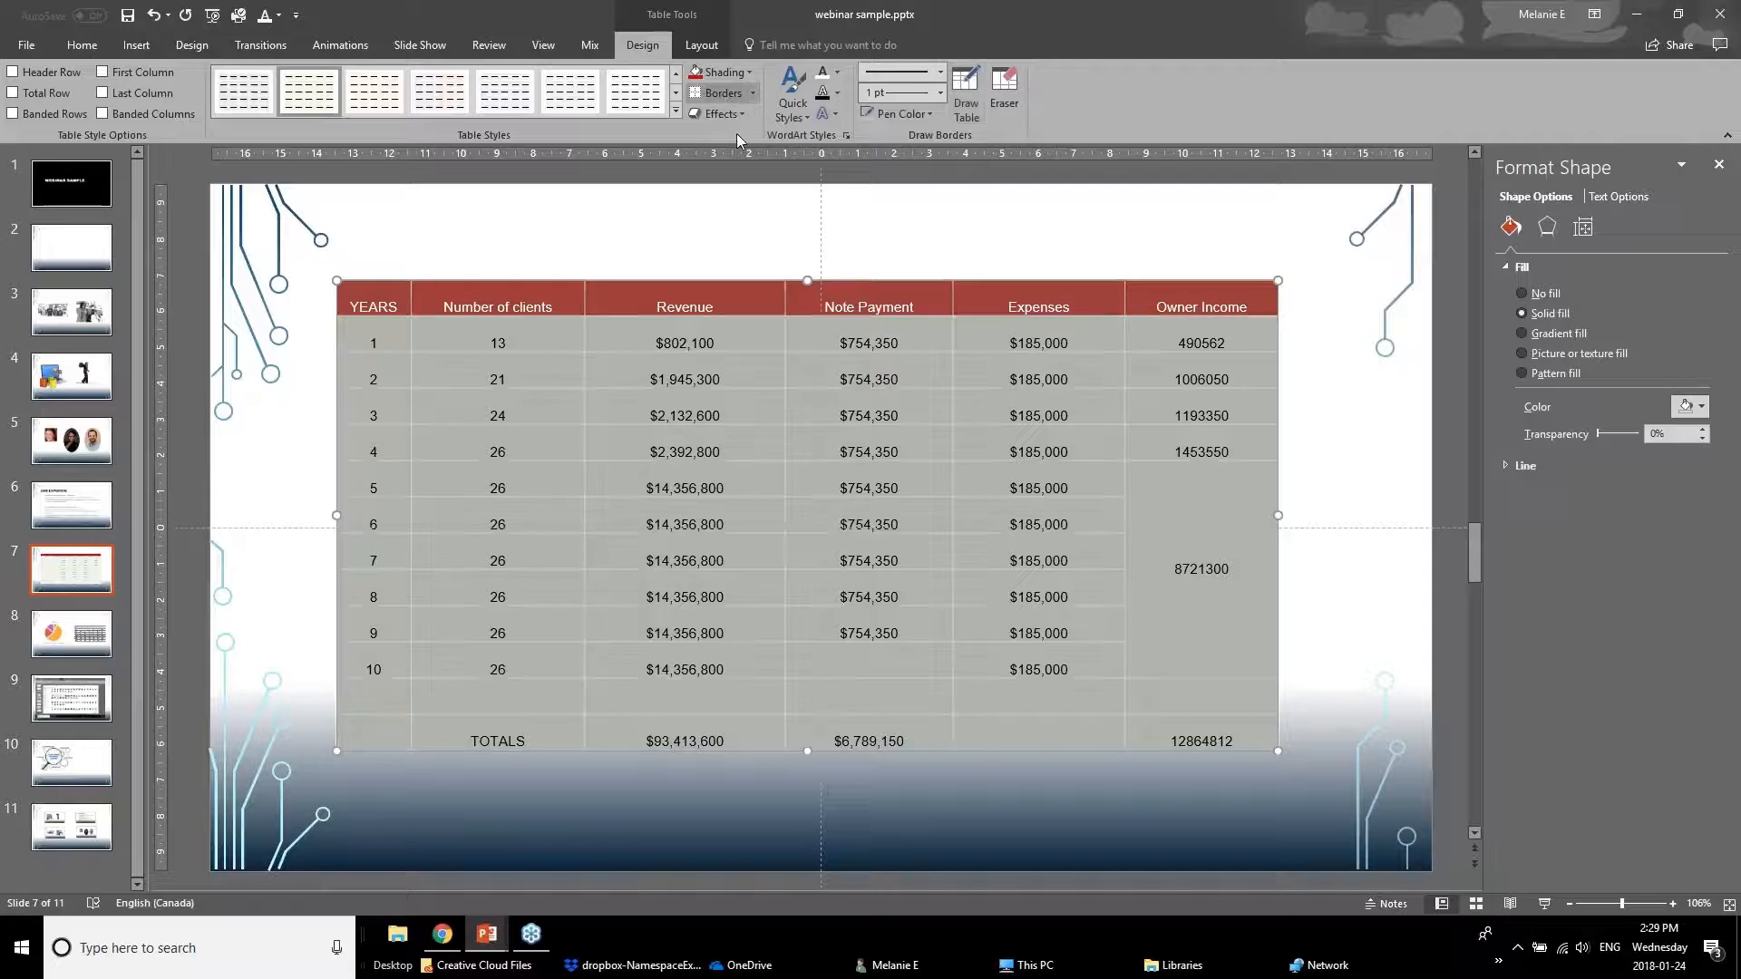
# - Apply All Borders to every table cell below the header row and deselect the table
pyautogui.click(680, 270)
pyautogui.click(261, 504)
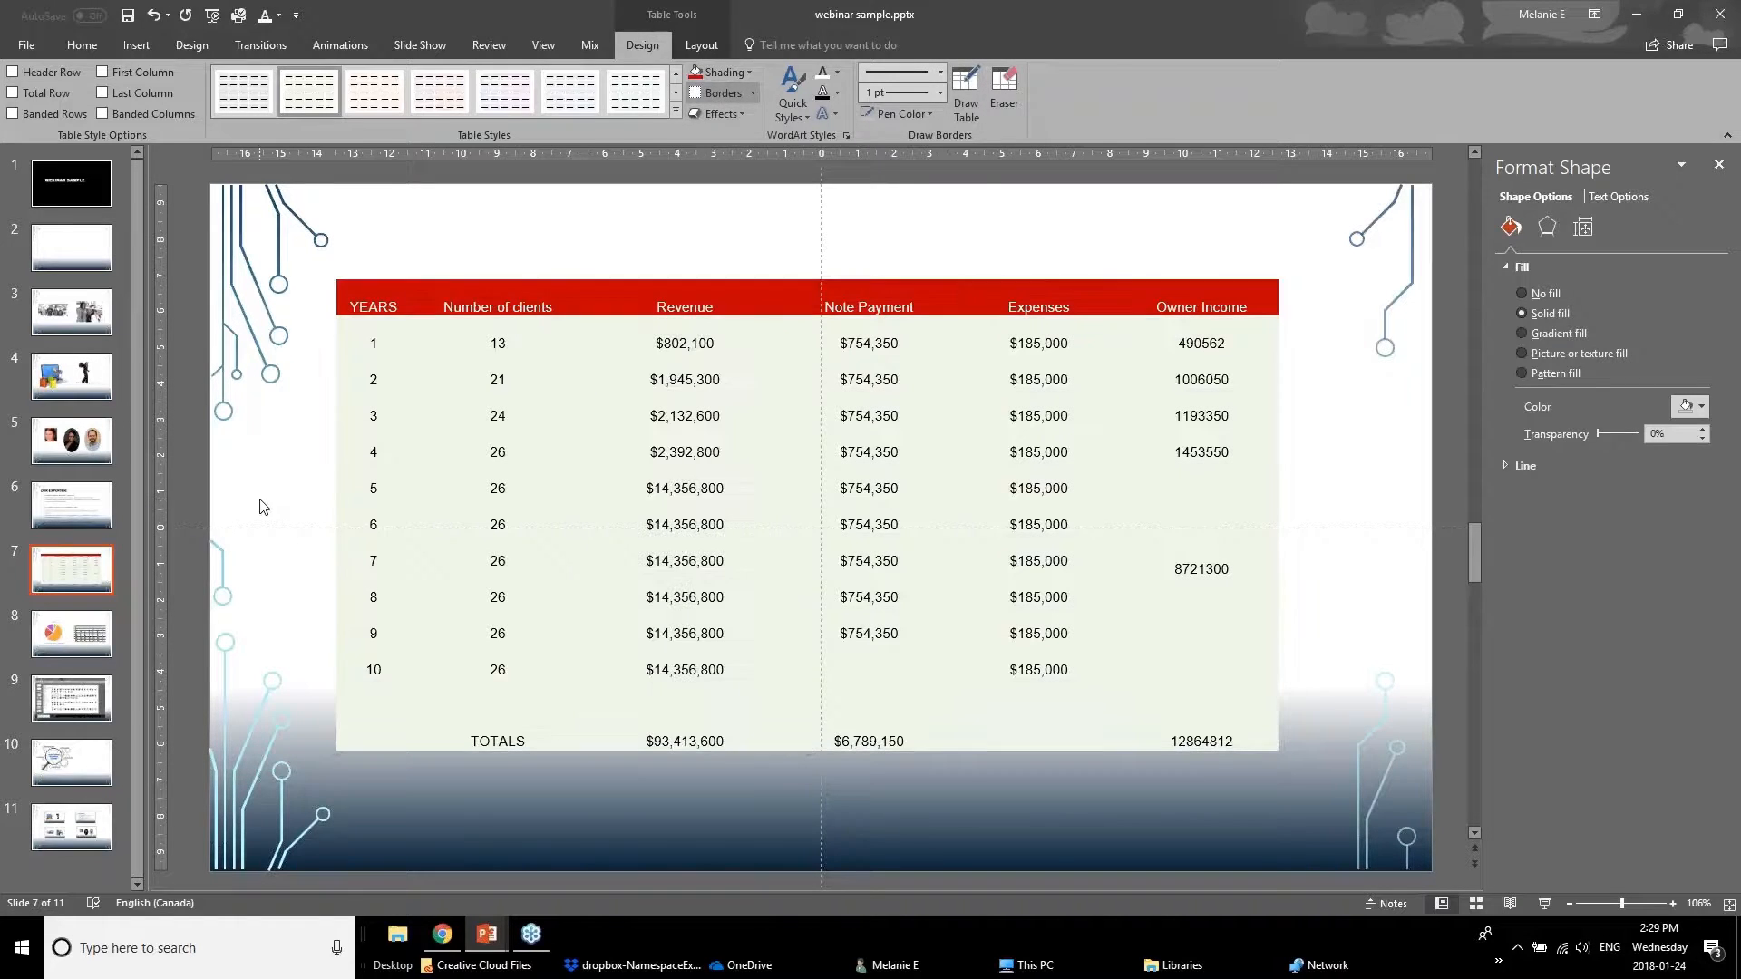
pyautogui.moveTo(349, 331); pyautogui.dragTo(1259, 748)
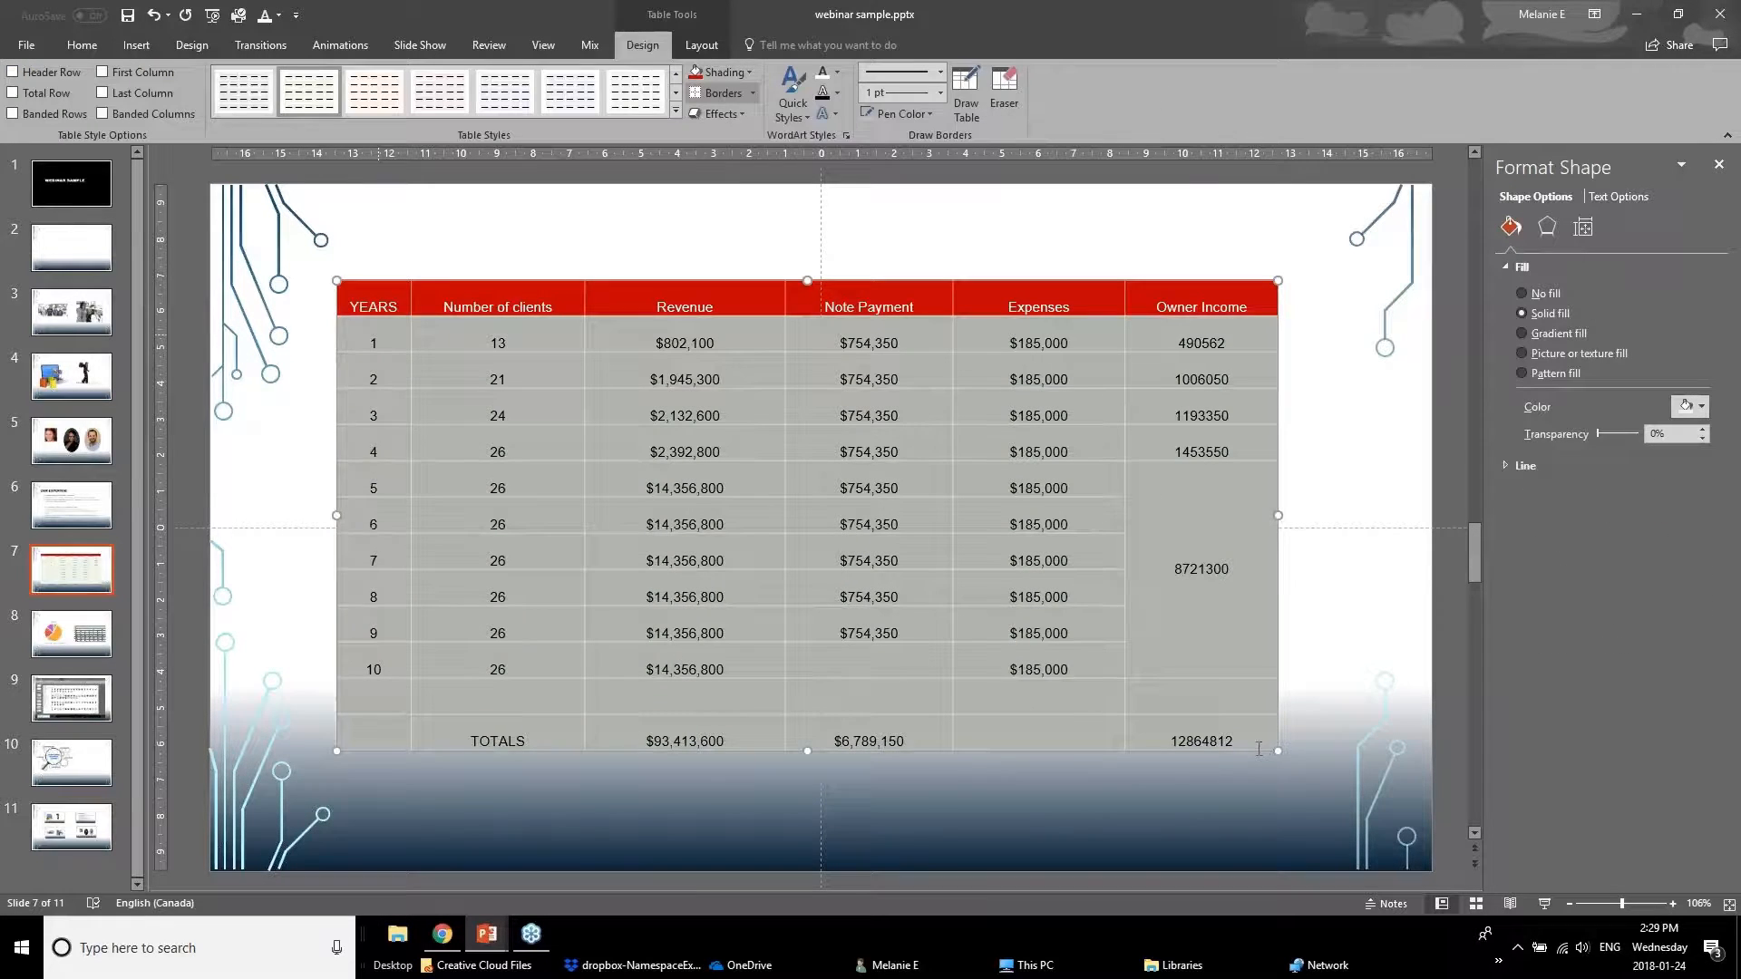
pyautogui.click(752, 93)
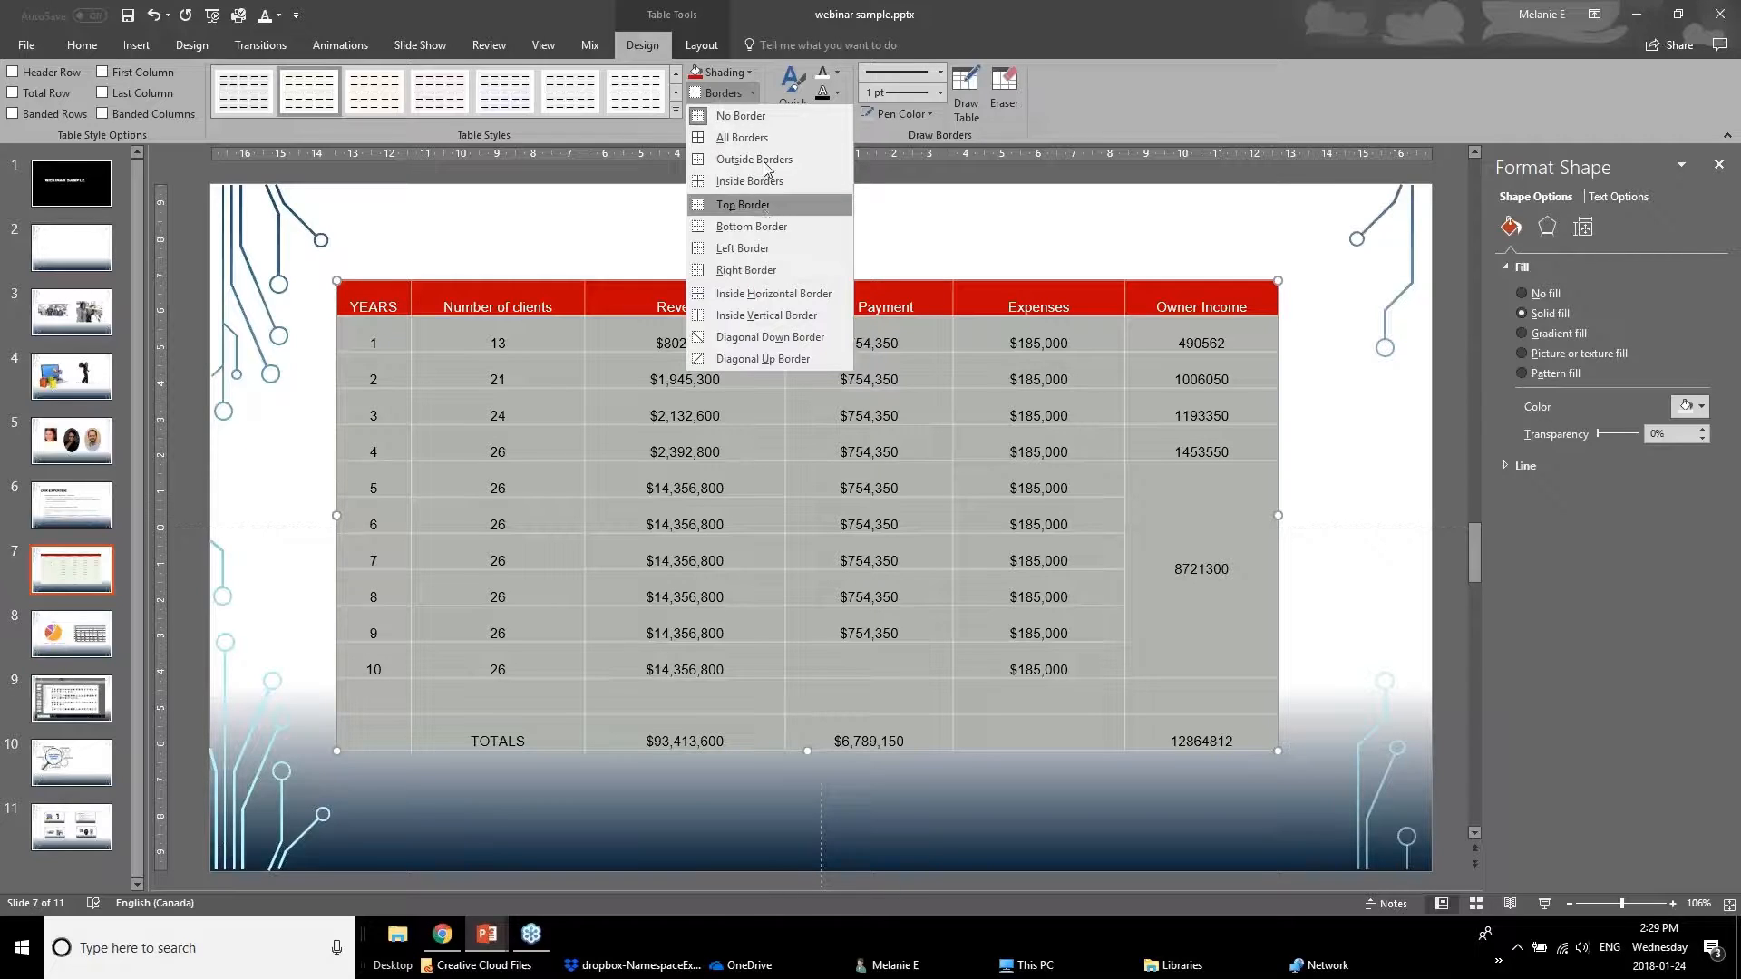
pyautogui.click(764, 141)
pyautogui.click(312, 476)
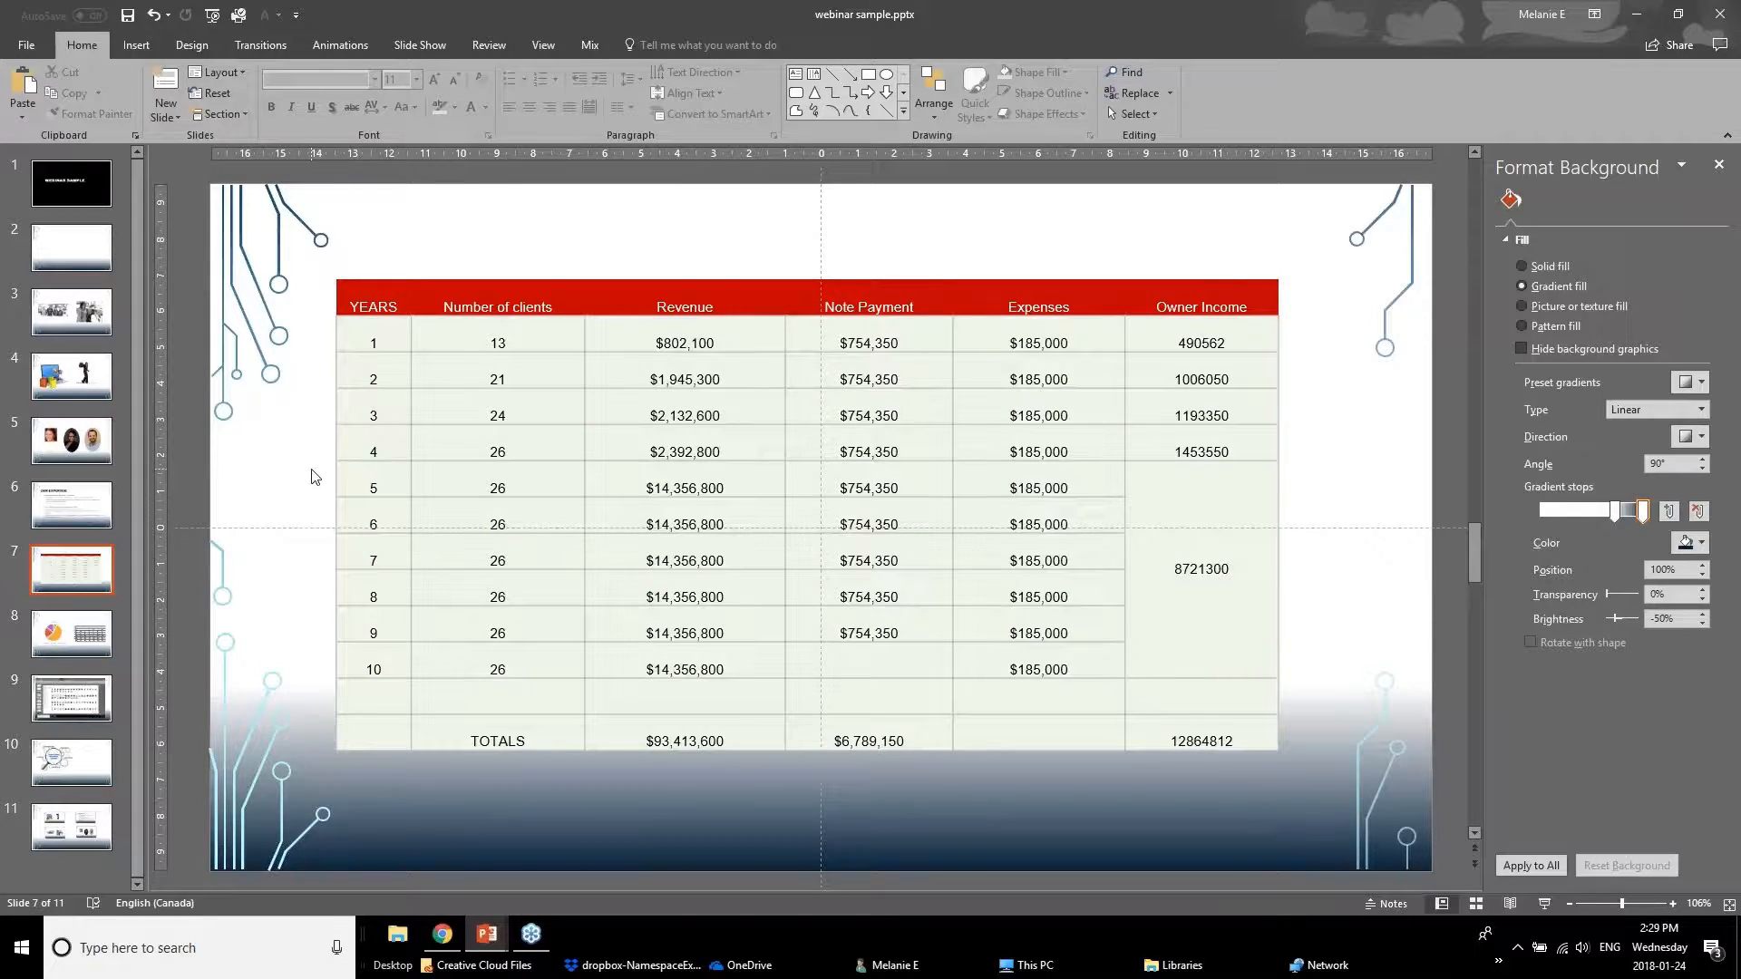
# - Center the text vertically in all cells of the slide 7 table
pyautogui.moveTo(372, 347); pyautogui.dragTo(1221, 404)
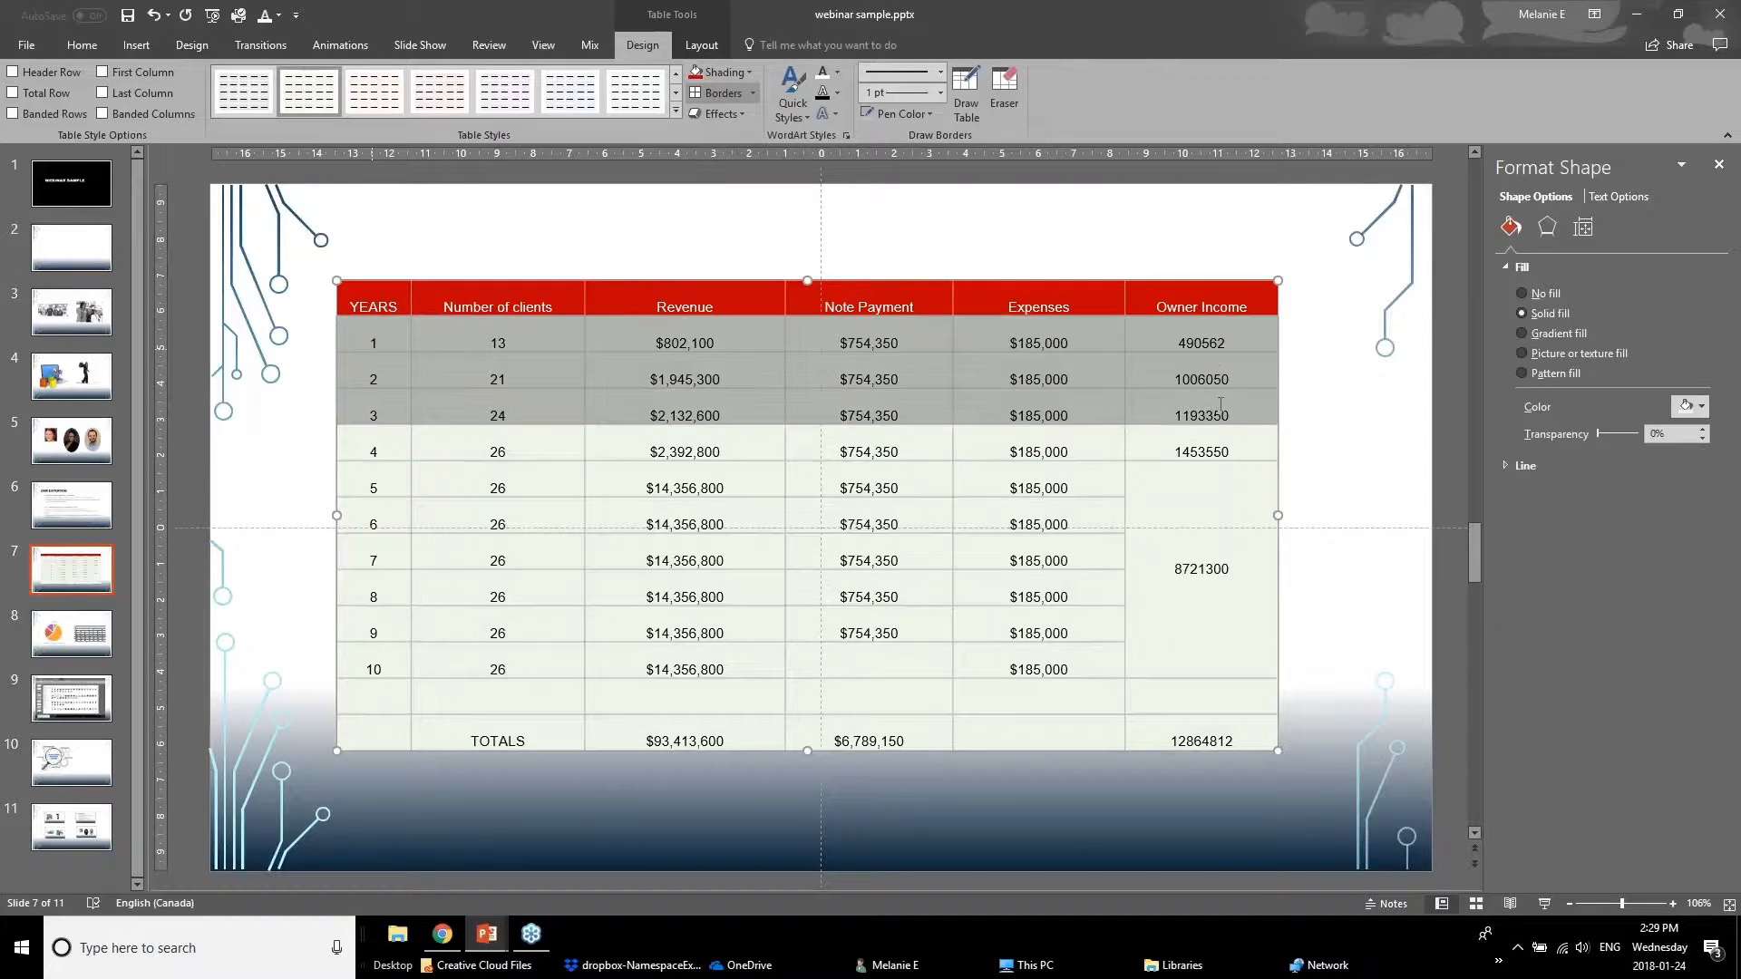
pyautogui.click(1198, 484)
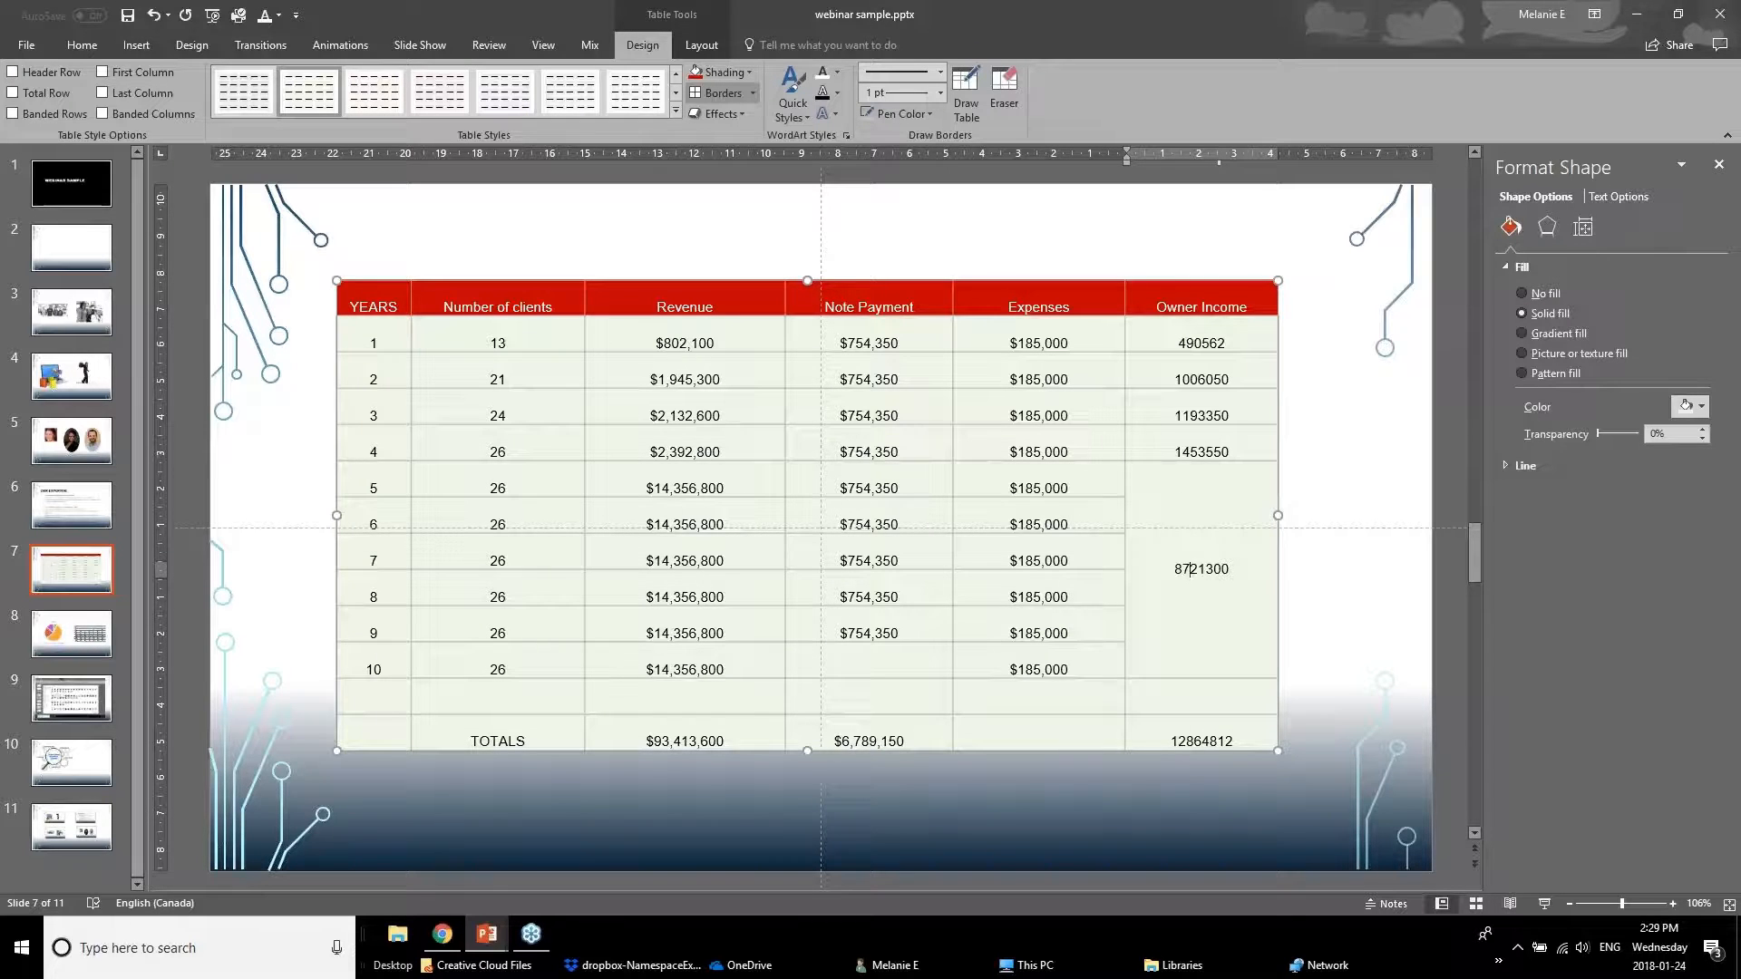
pyautogui.click(377, 341)
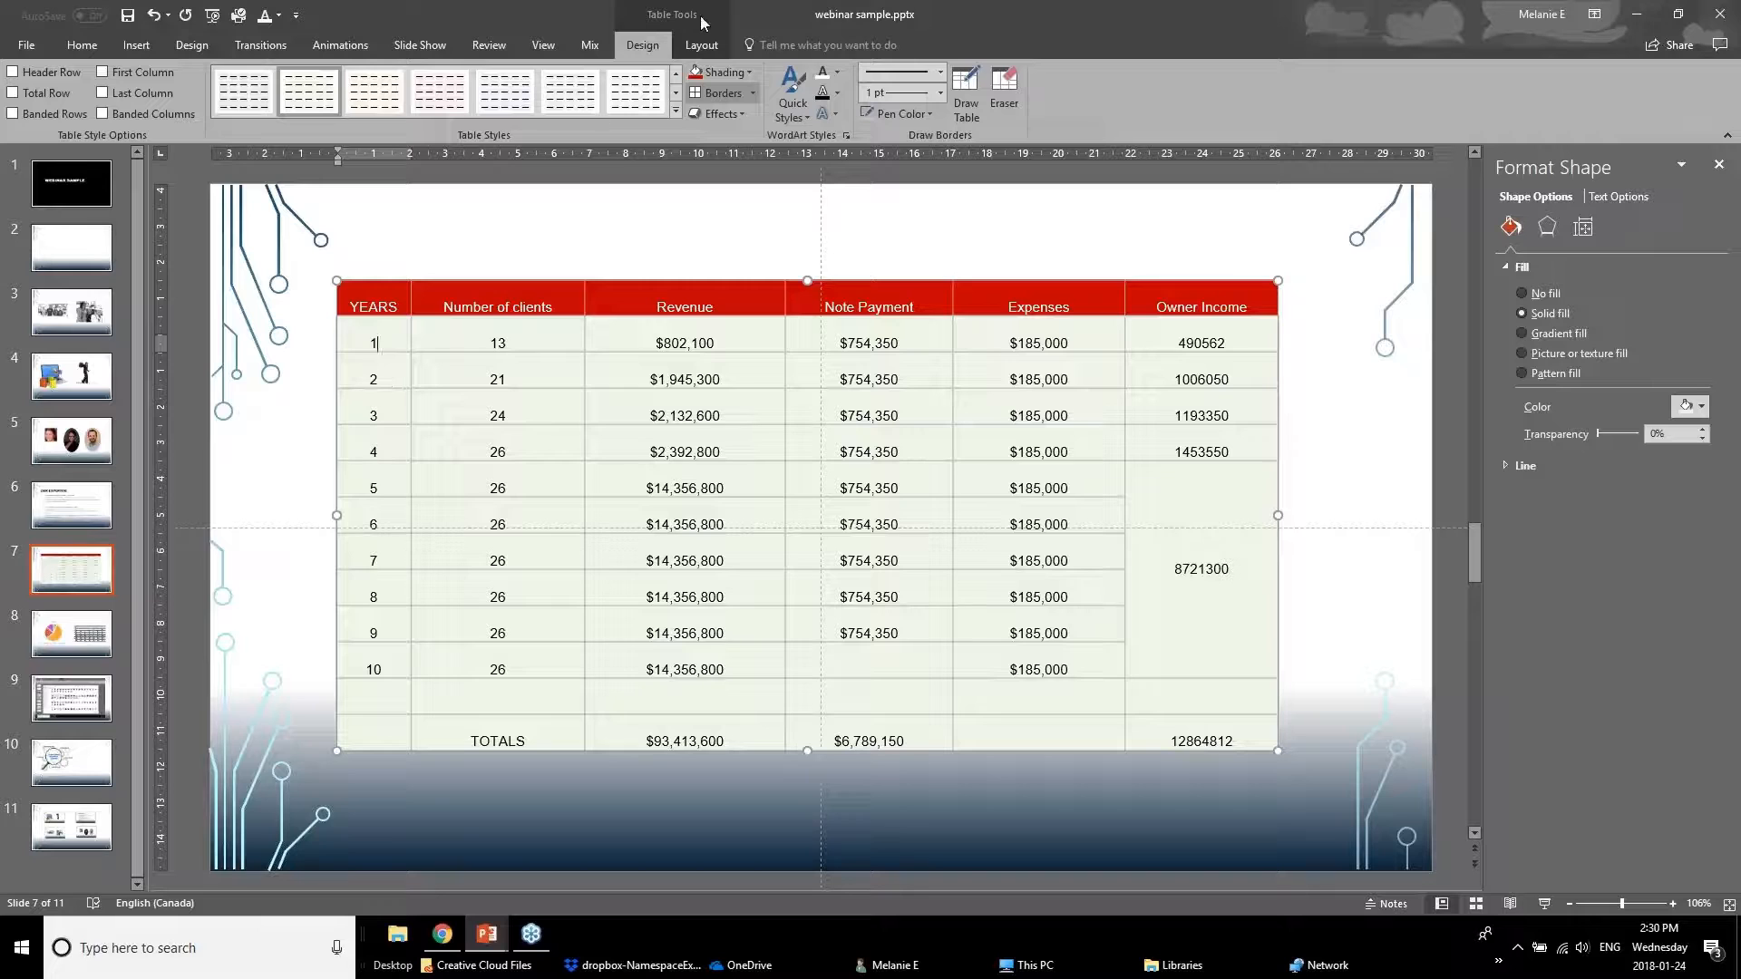
pyautogui.click(702, 46)
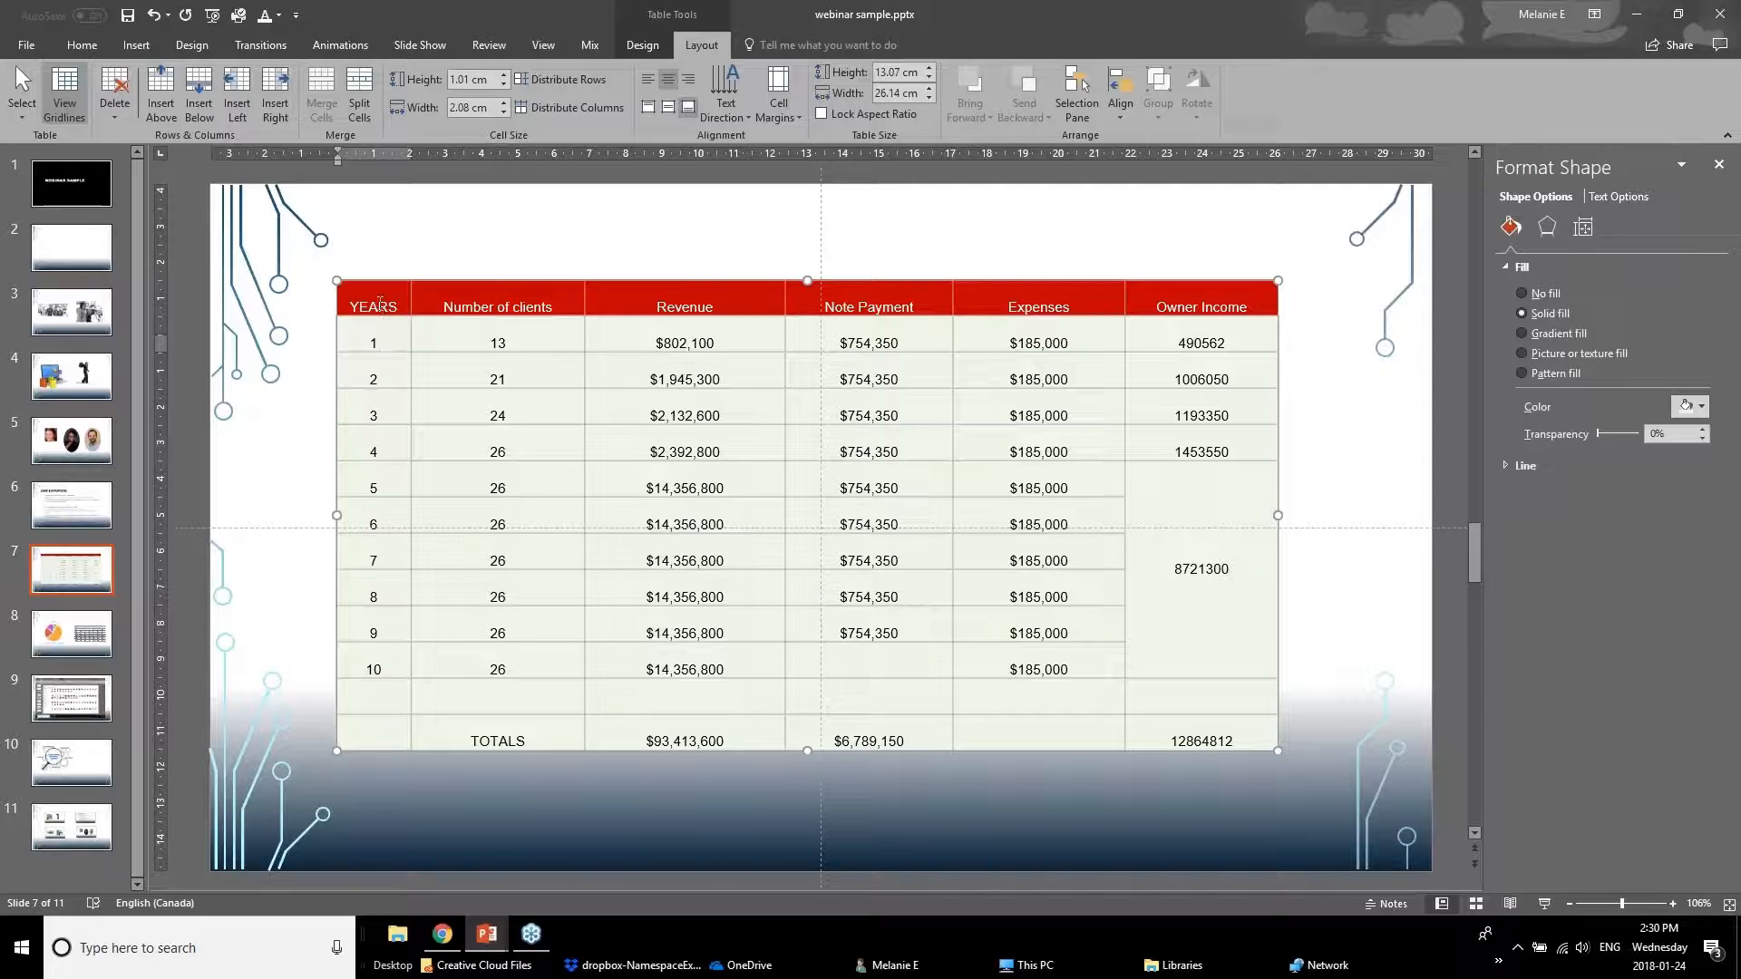
pyautogui.click(443, 280)
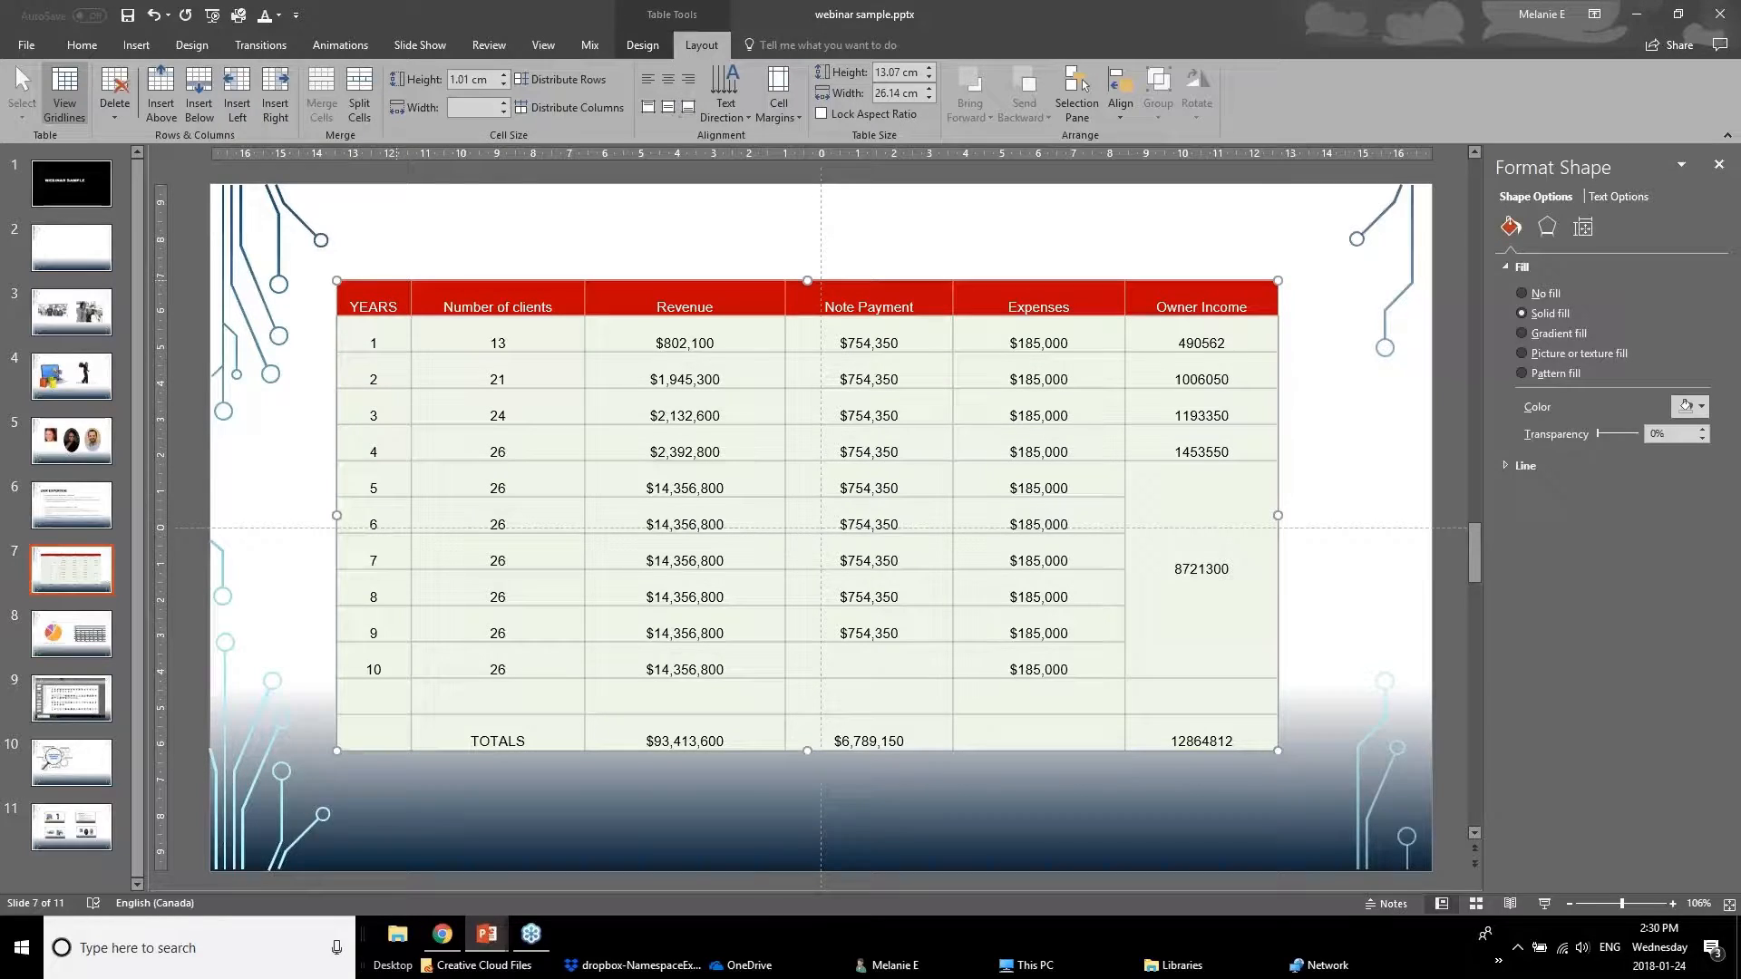
pyautogui.click(668, 109)
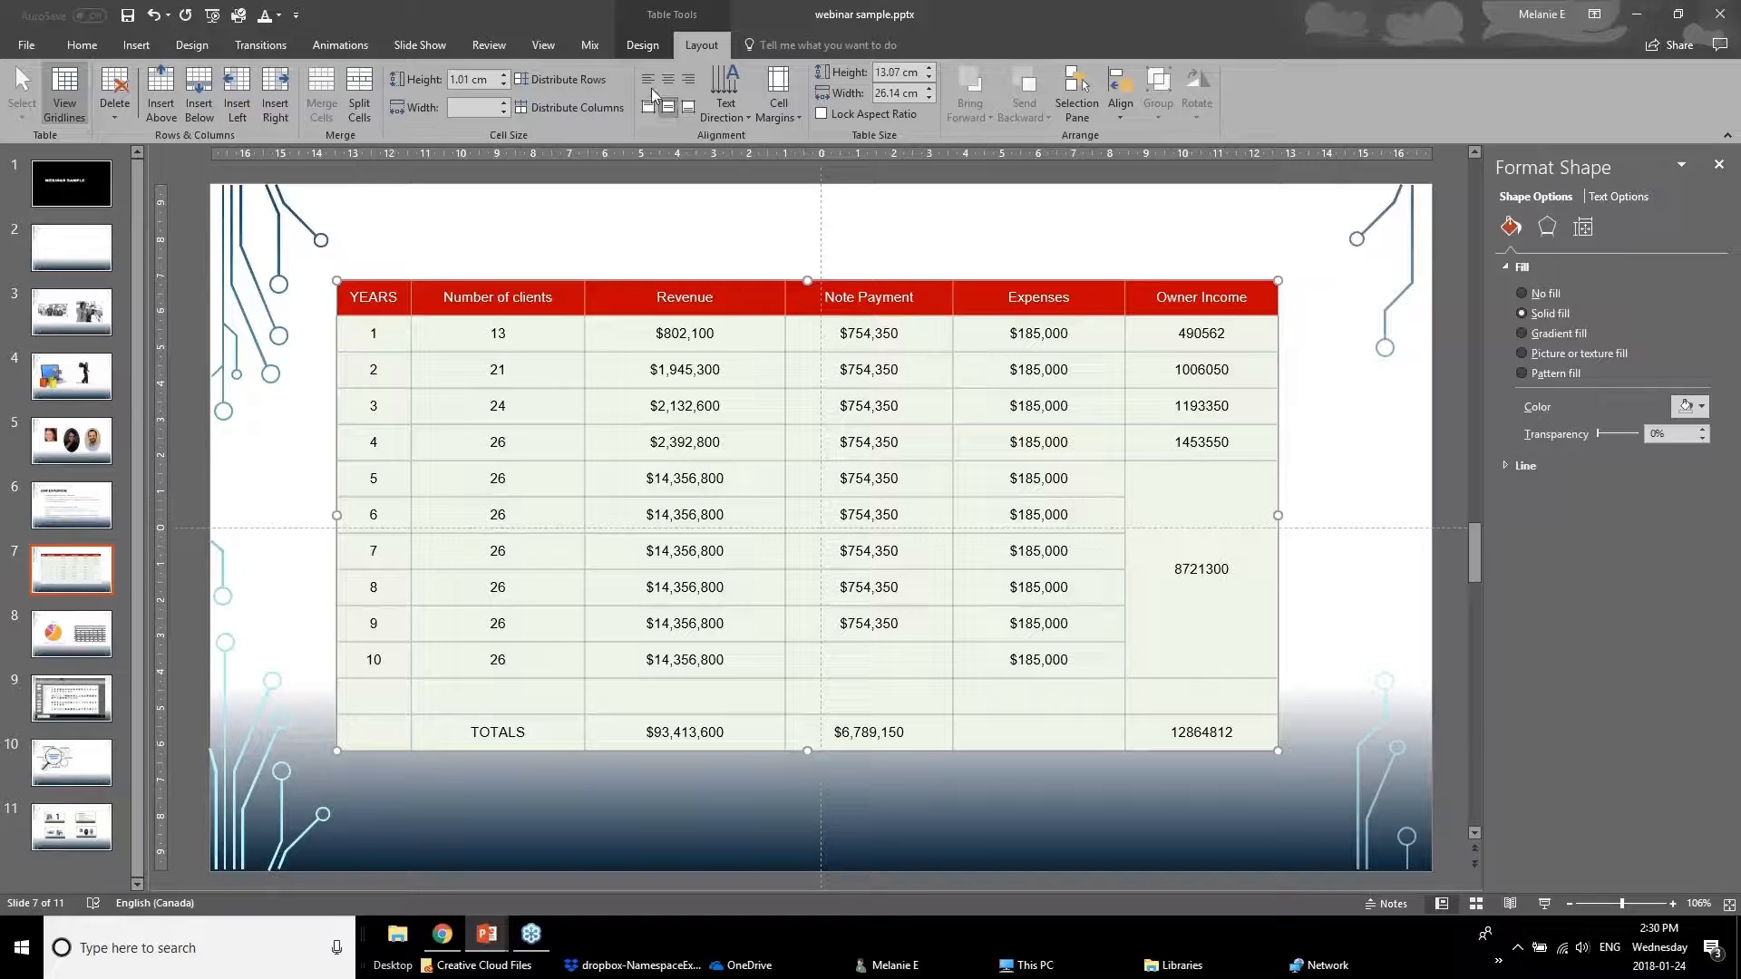
# - Try left and right alignment on the whole table's text, then return it to horizontally centered
pyautogui.click(643, 81)
pyautogui.click(661, 82)
pyautogui.click(692, 79)
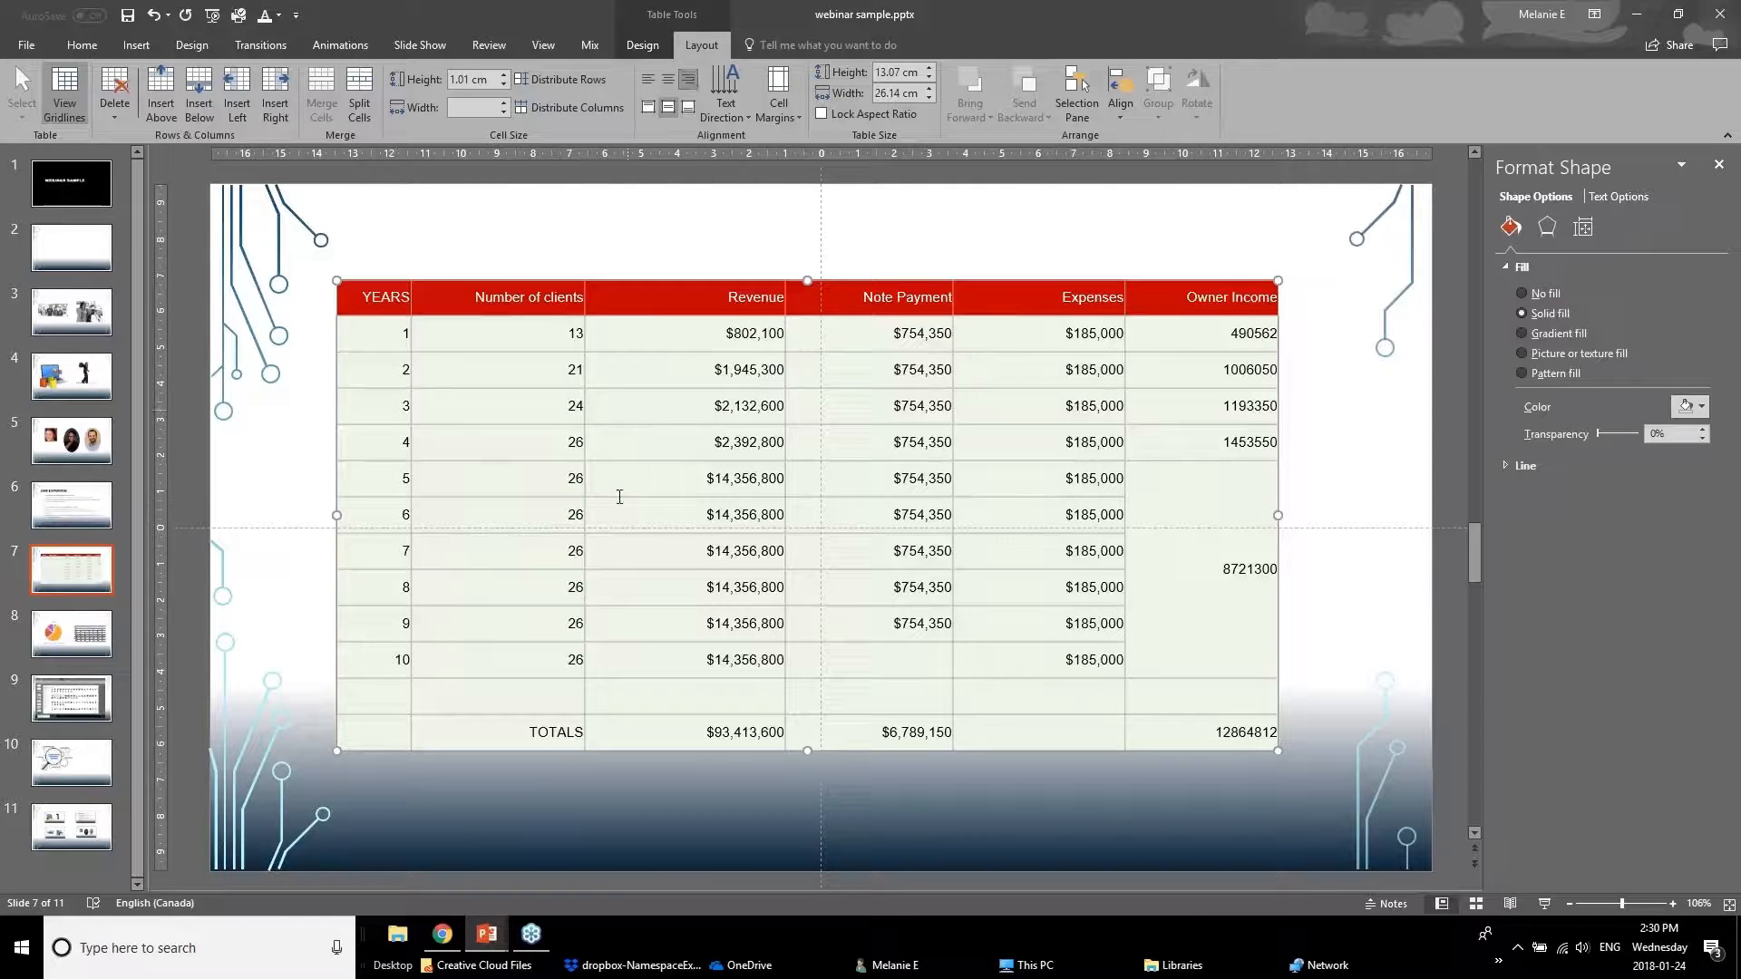
pyautogui.click(668, 82)
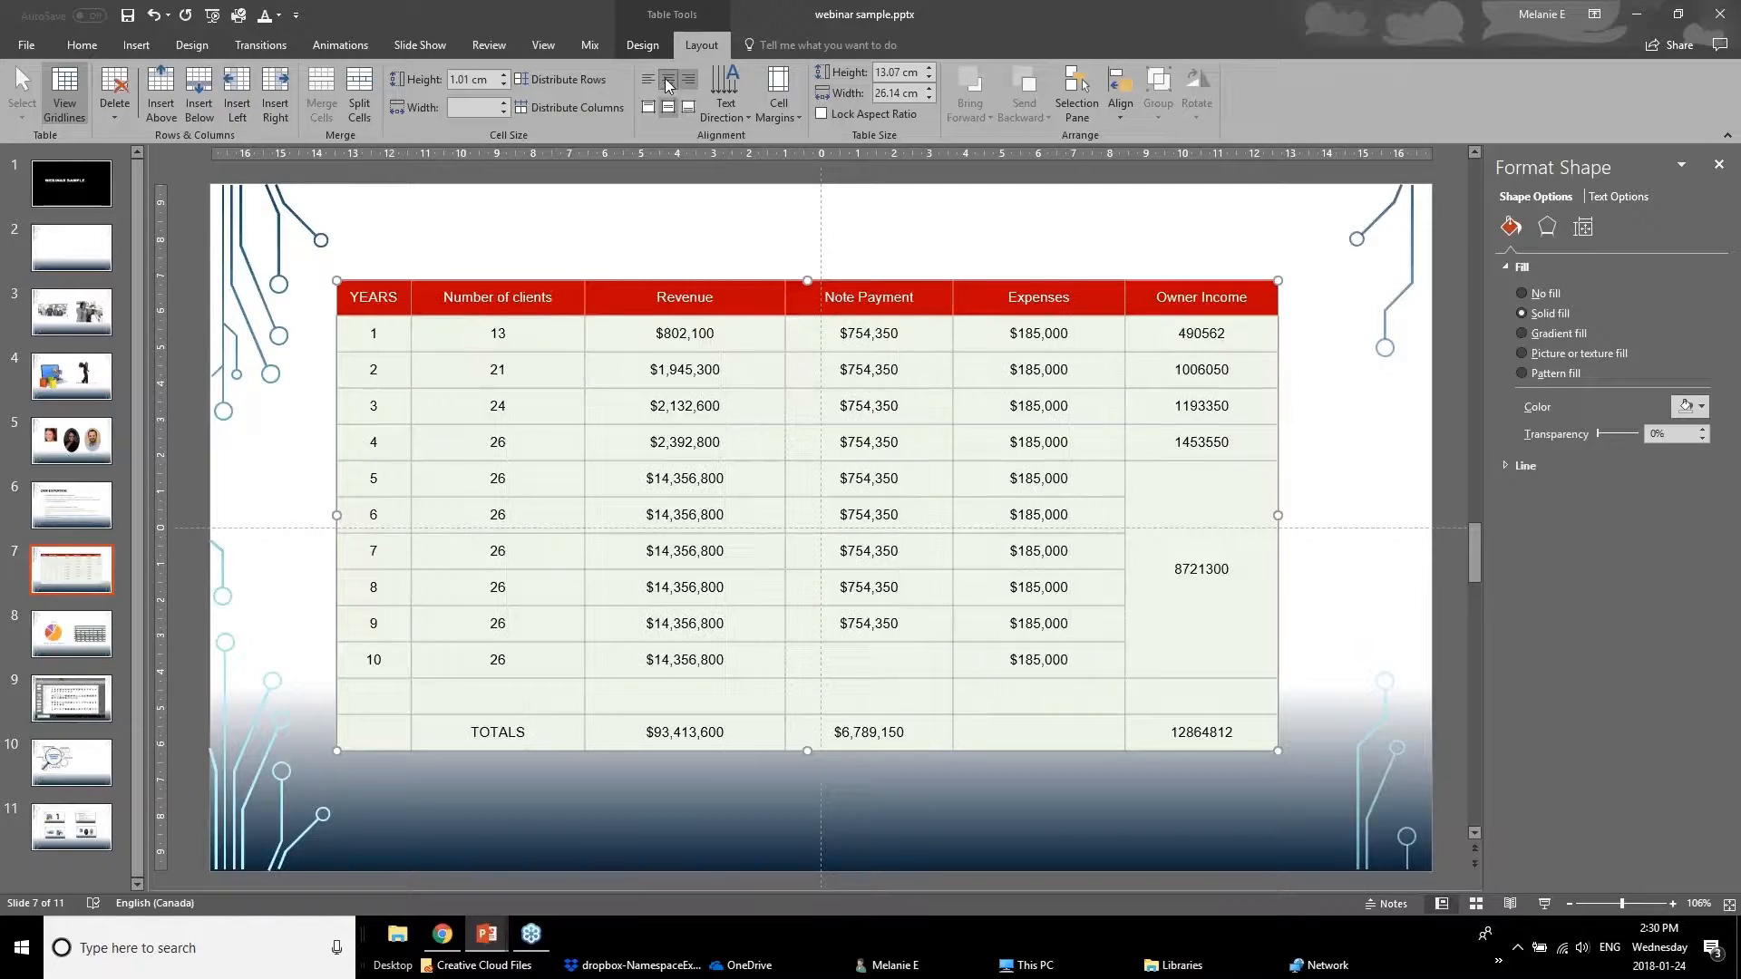
pyautogui.click(463, 397)
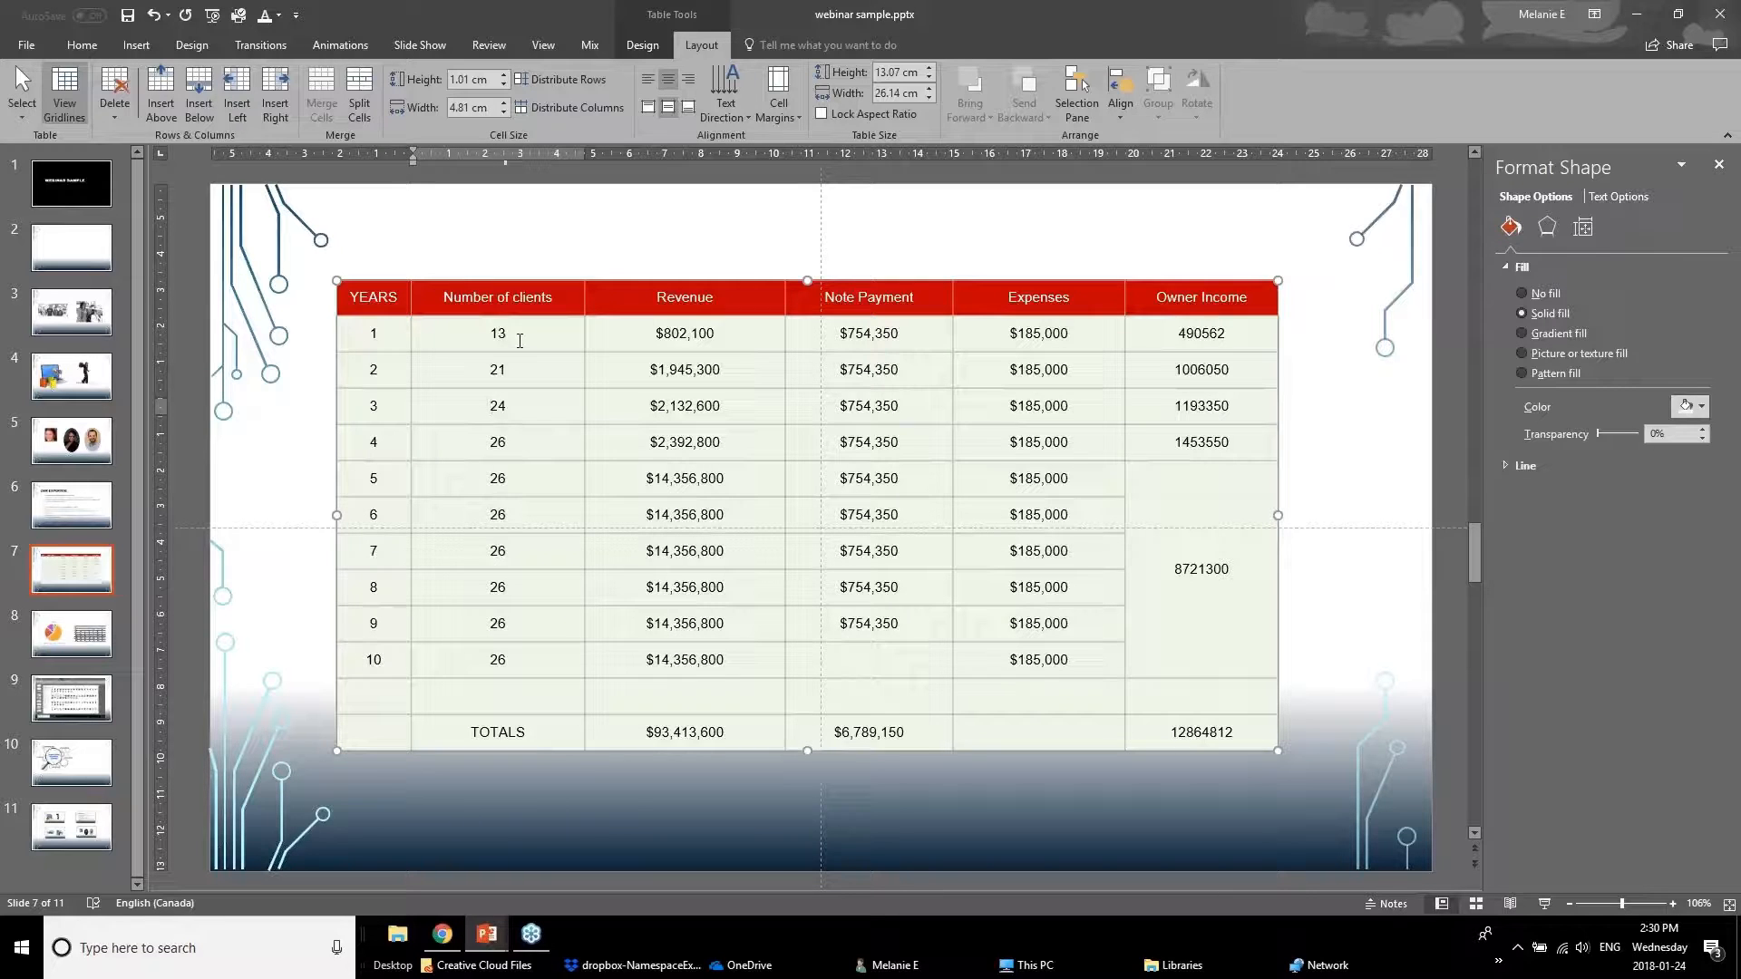
# - Try Rotate all text 90° on the year numbers below the YEARS heading, then return them to Horizontal
pyautogui.moveTo(373, 331); pyautogui.dragTo(346, 705)
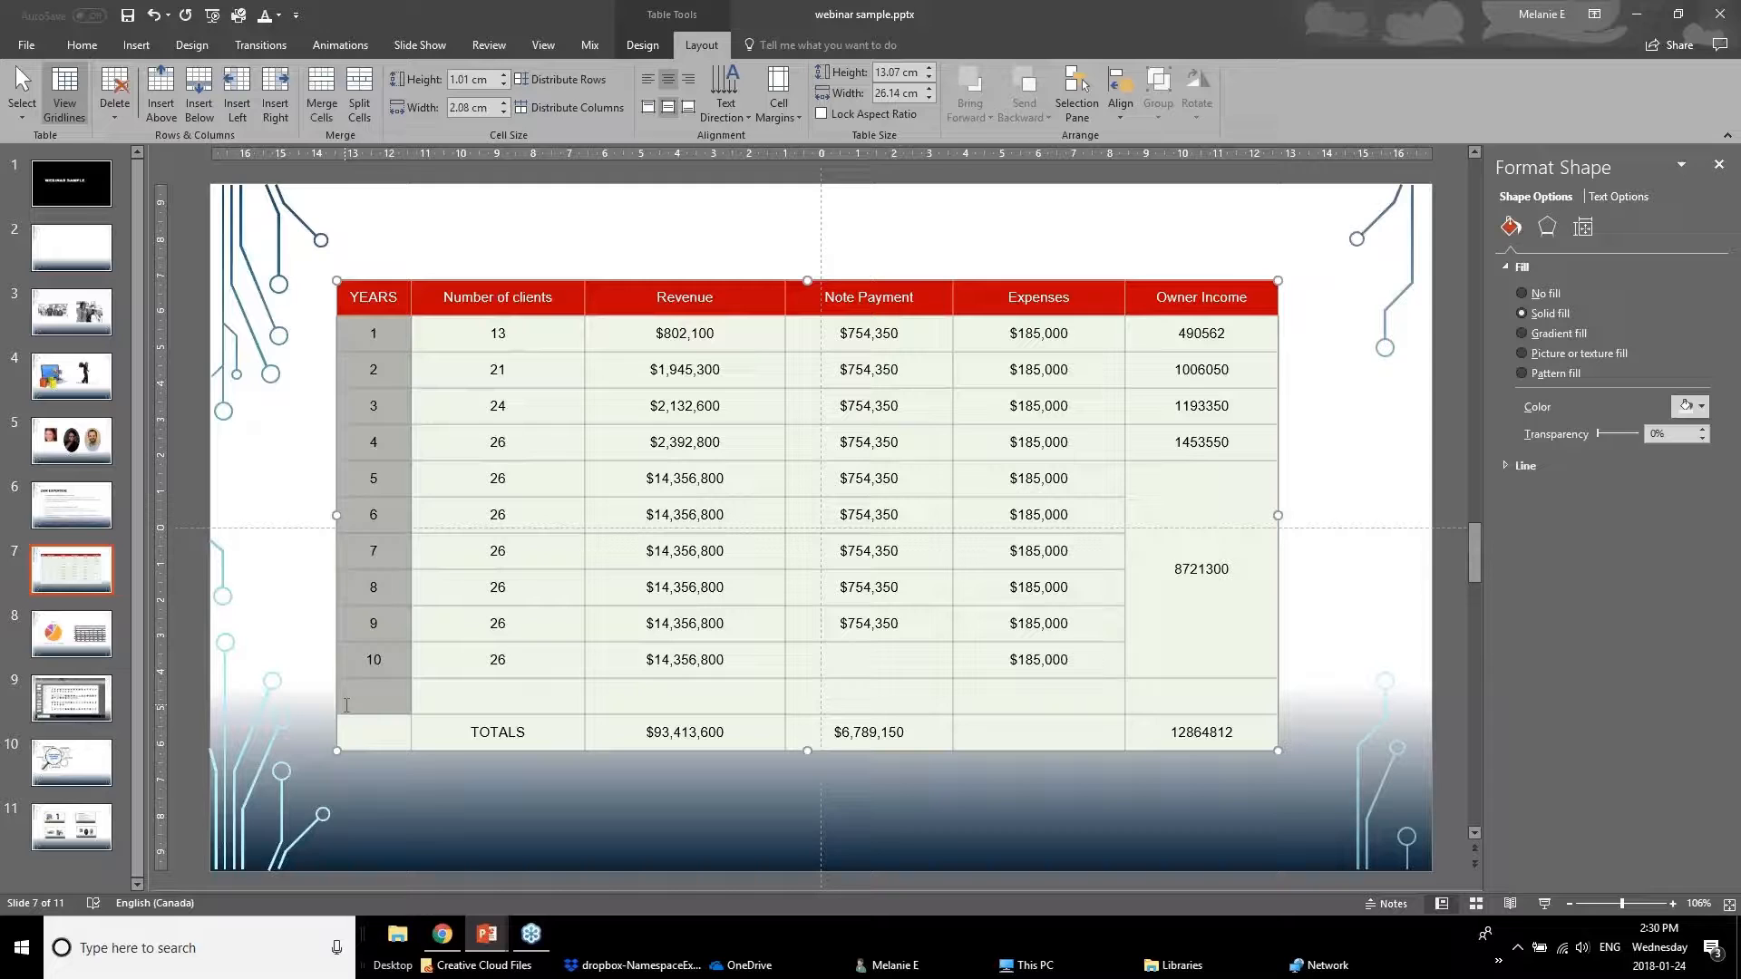
pyautogui.click(728, 117)
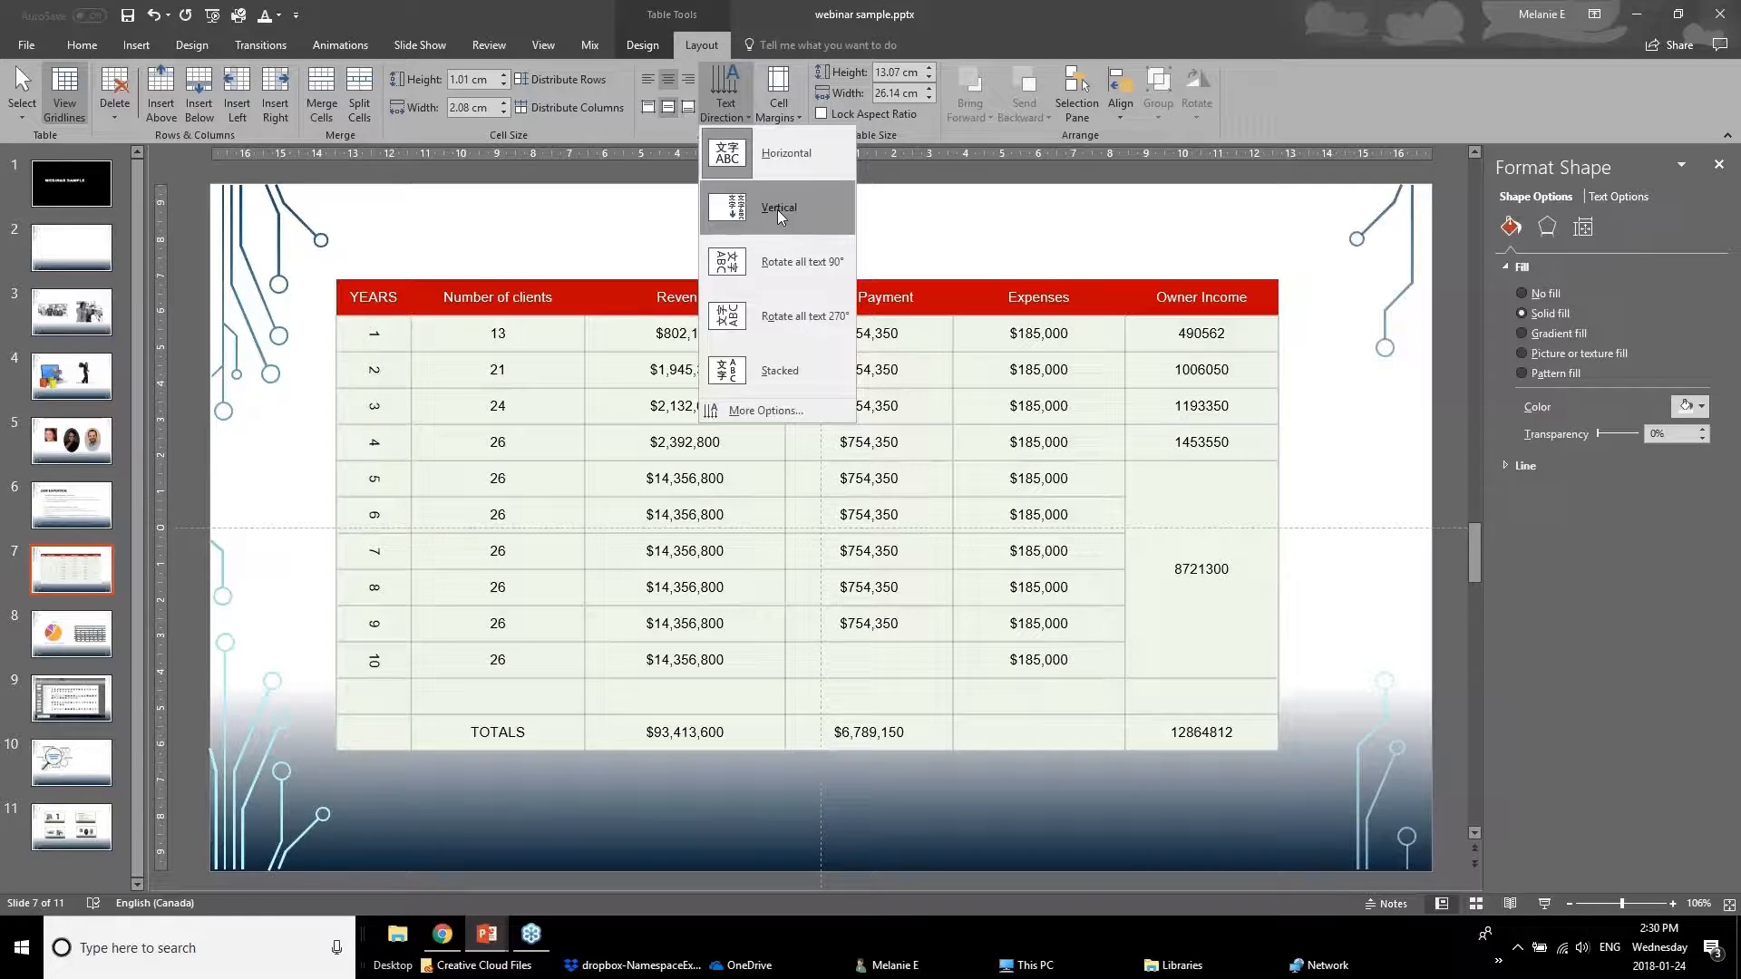
pyautogui.click(774, 264)
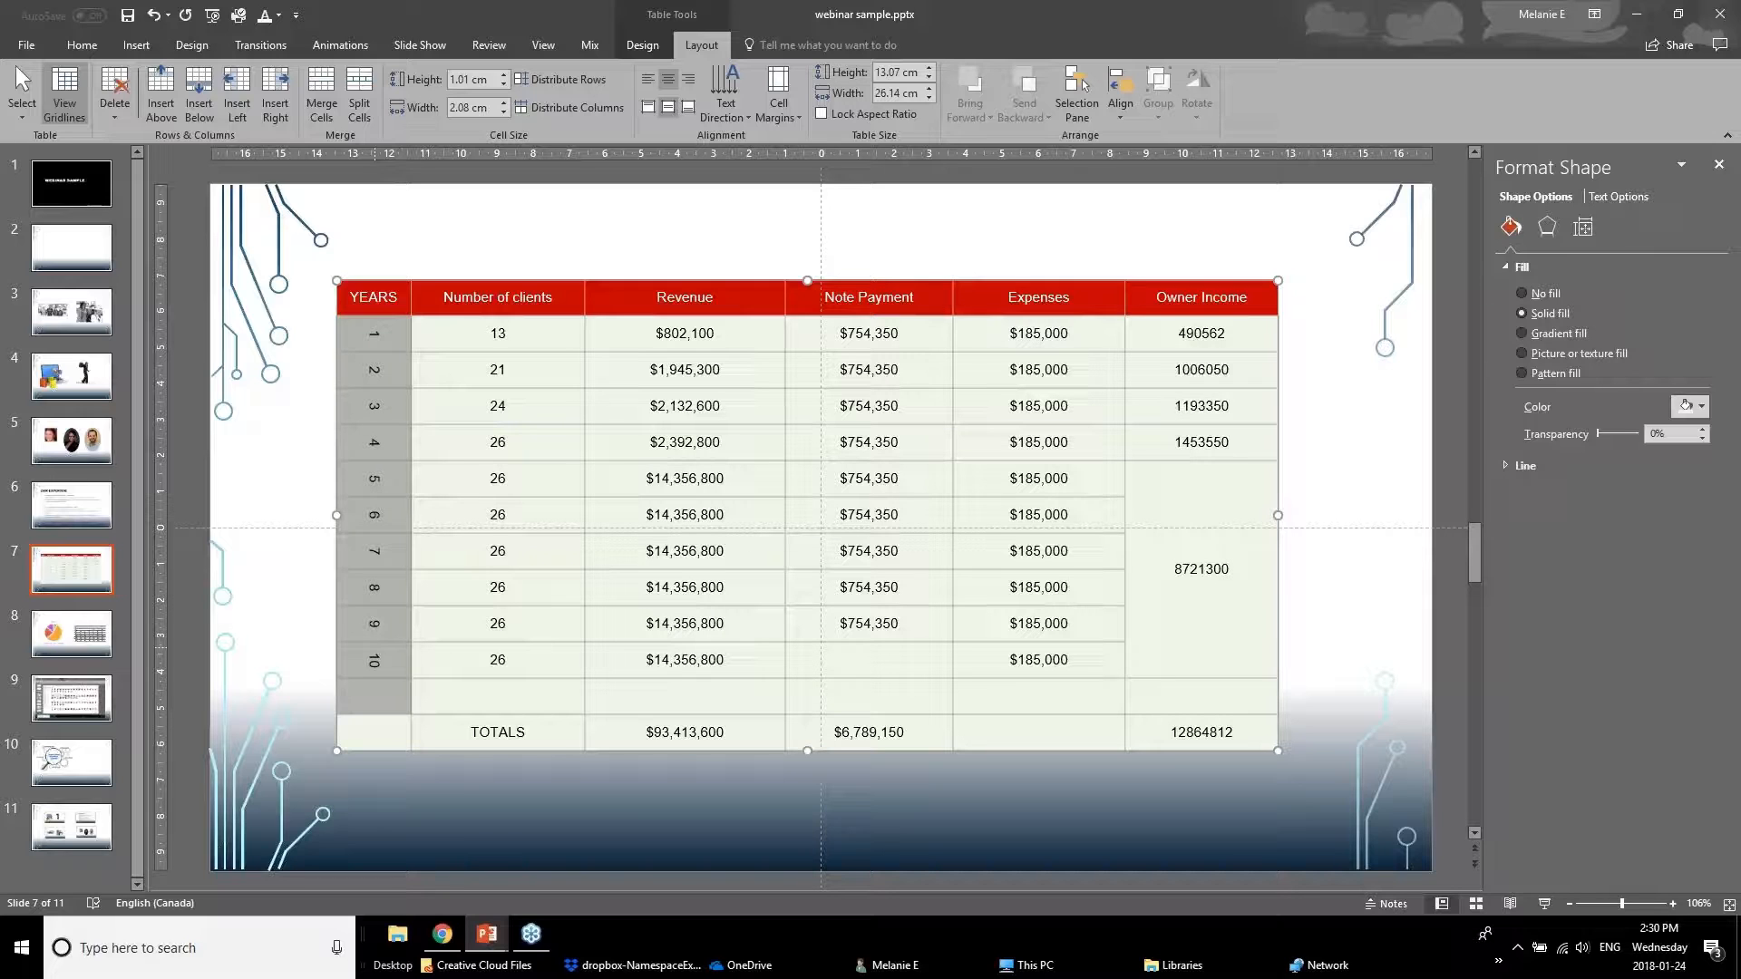
pyautogui.click(725, 95)
pyautogui.click(755, 170)
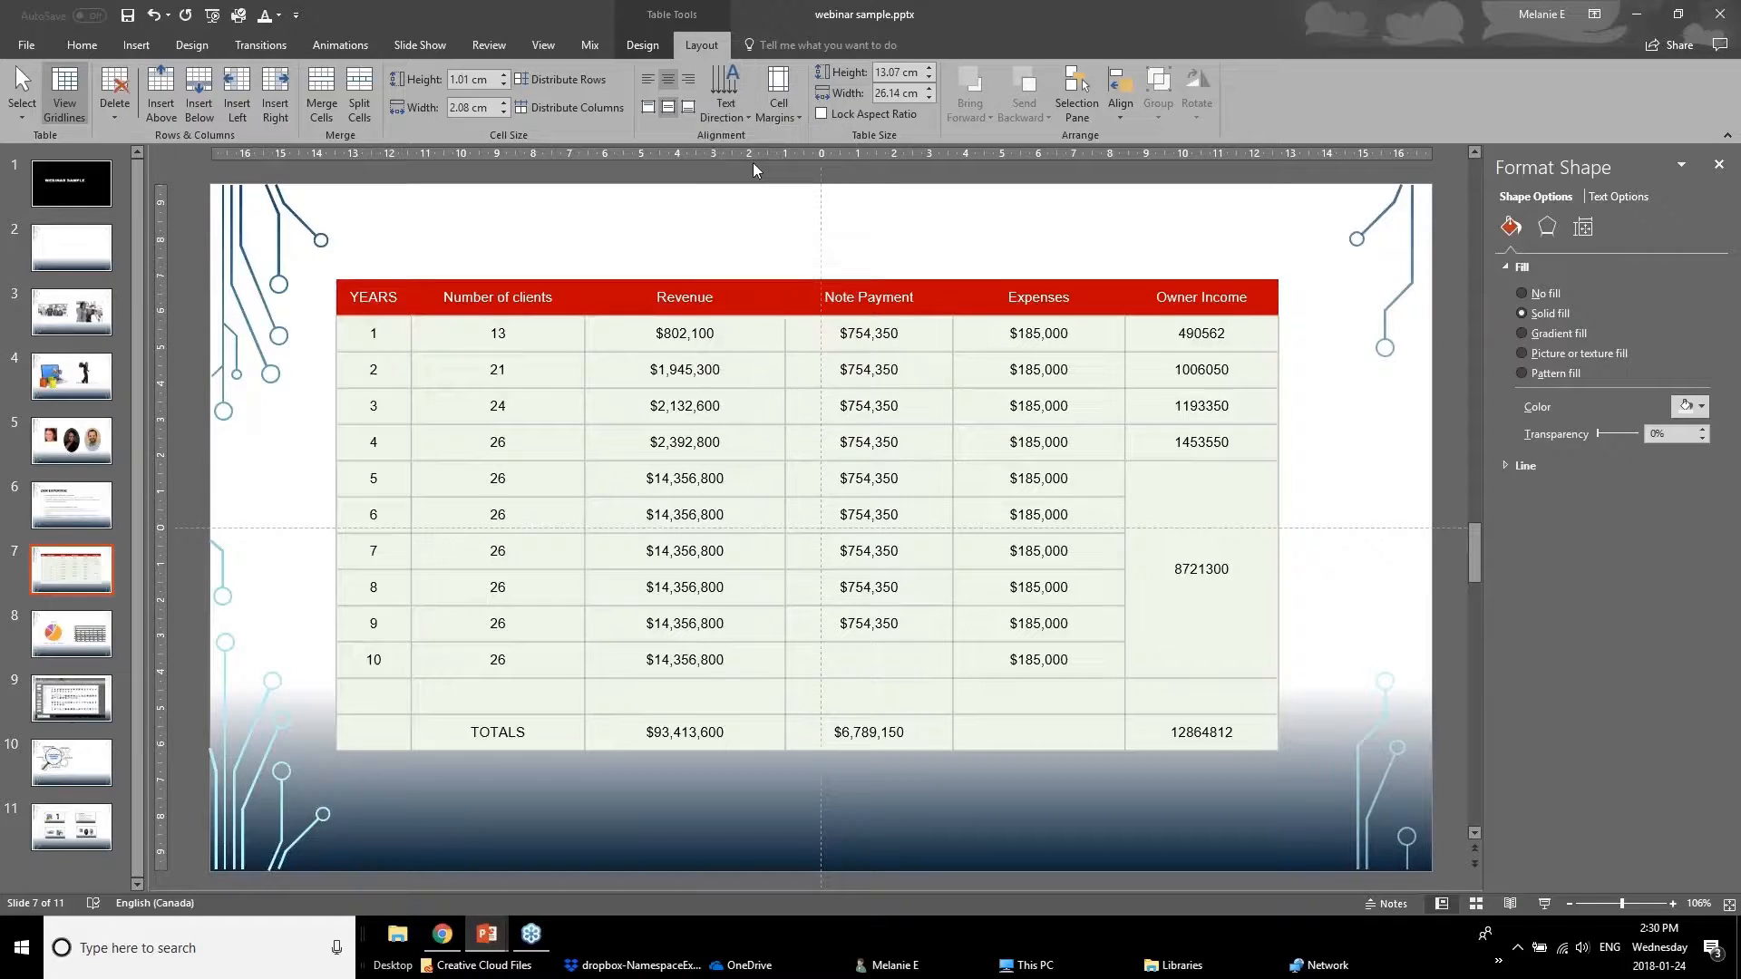
pyautogui.click(388, 319)
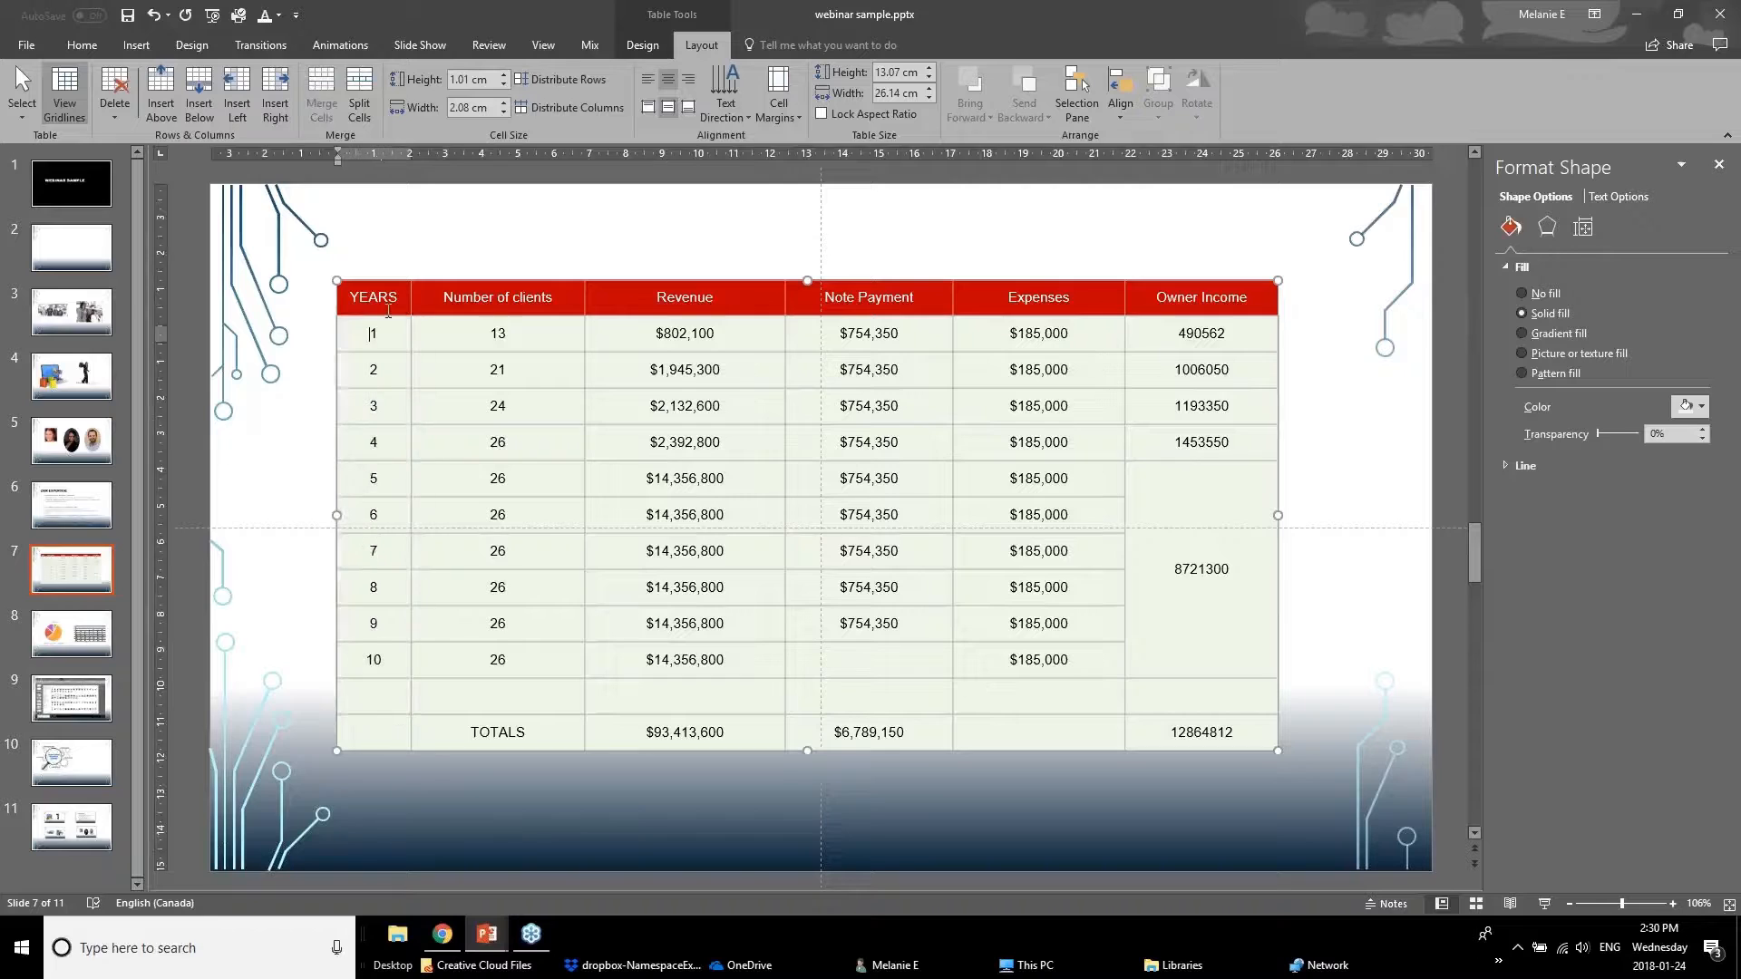
pyautogui.click(778, 95)
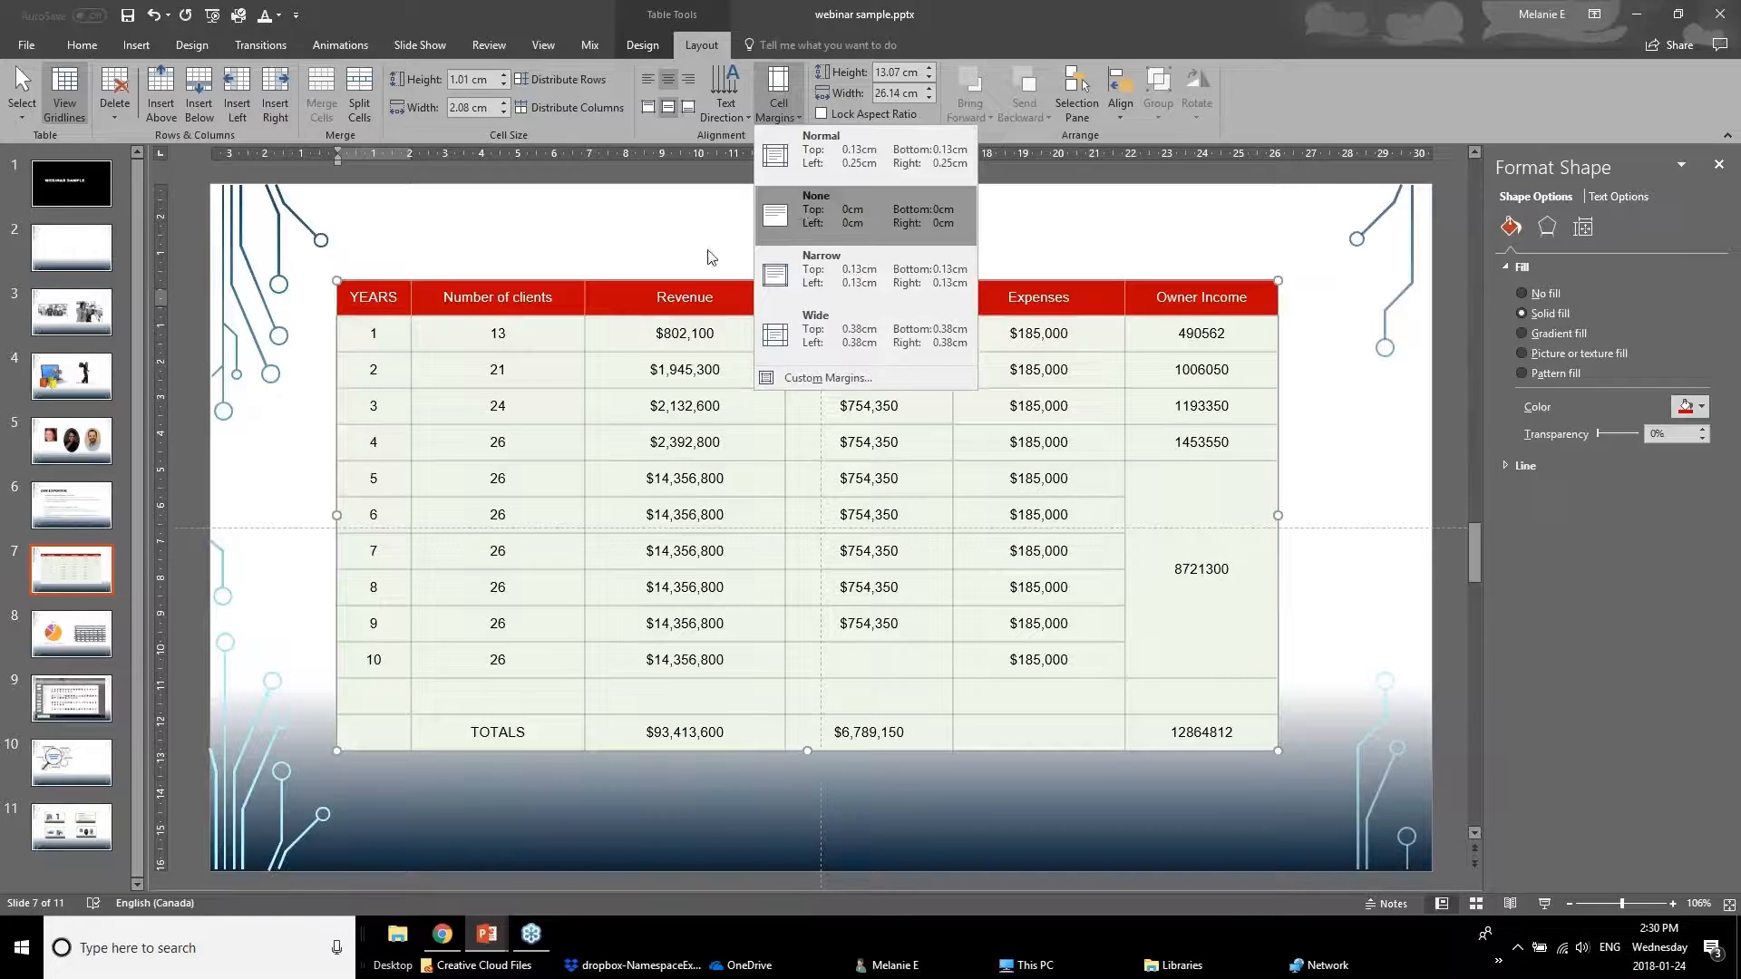
pyautogui.click(429, 382)
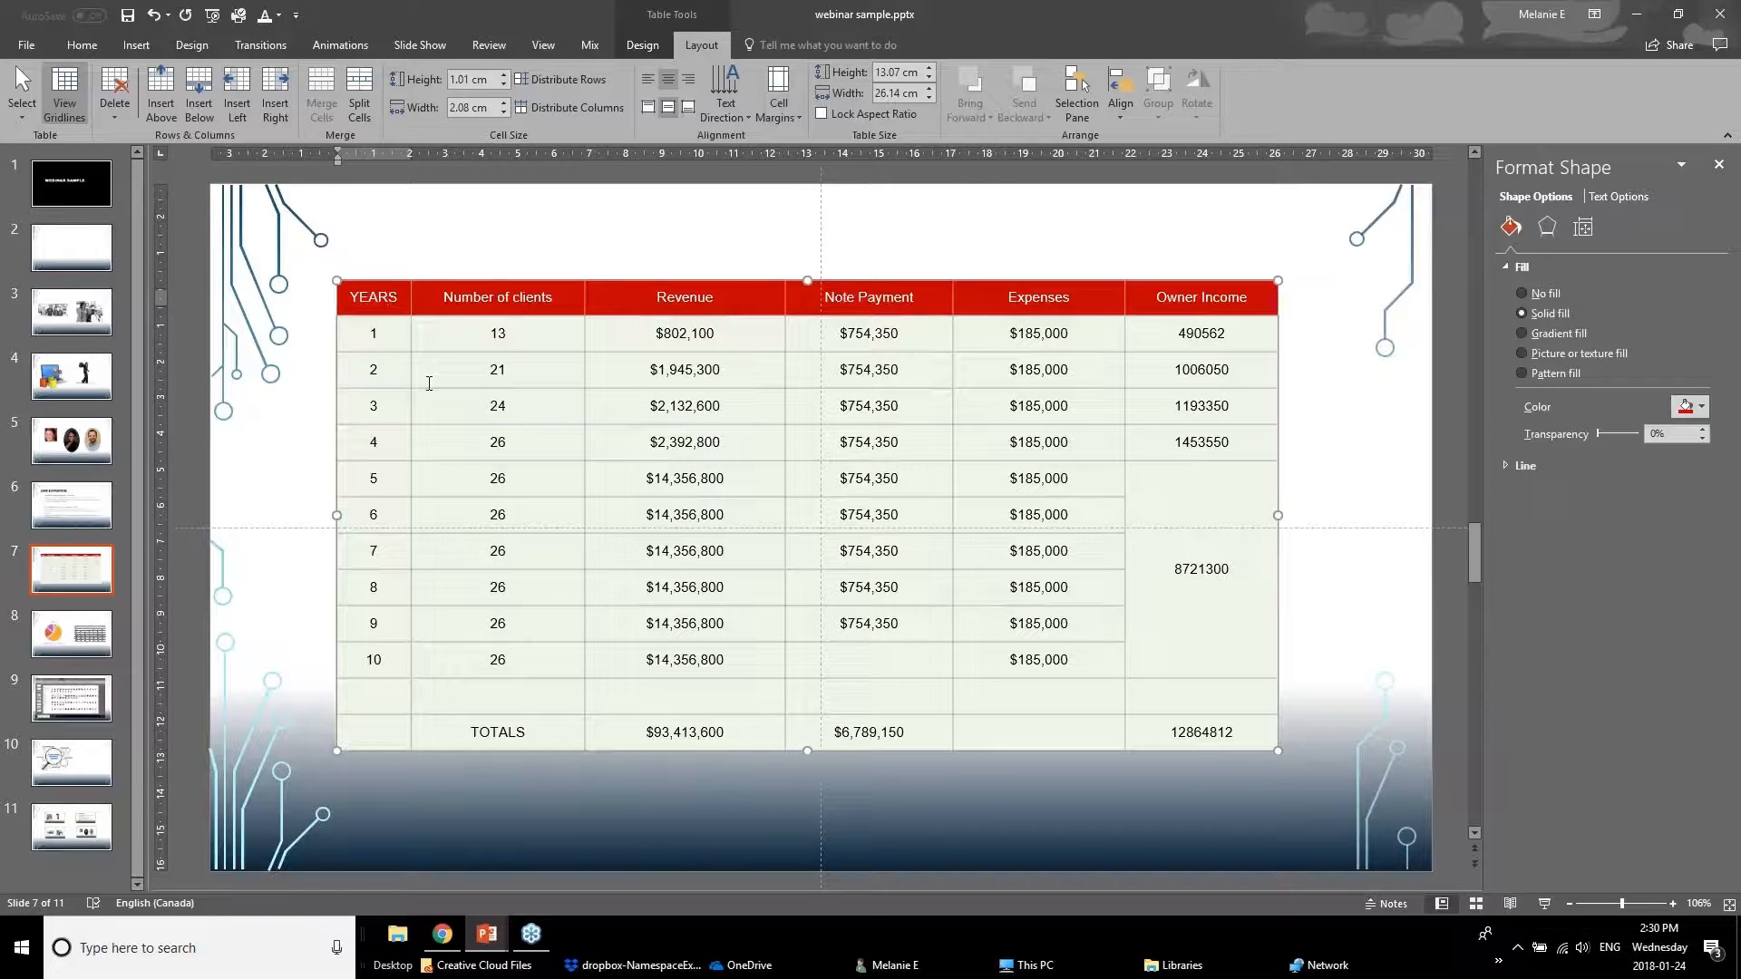
pyautogui.click(490, 335)
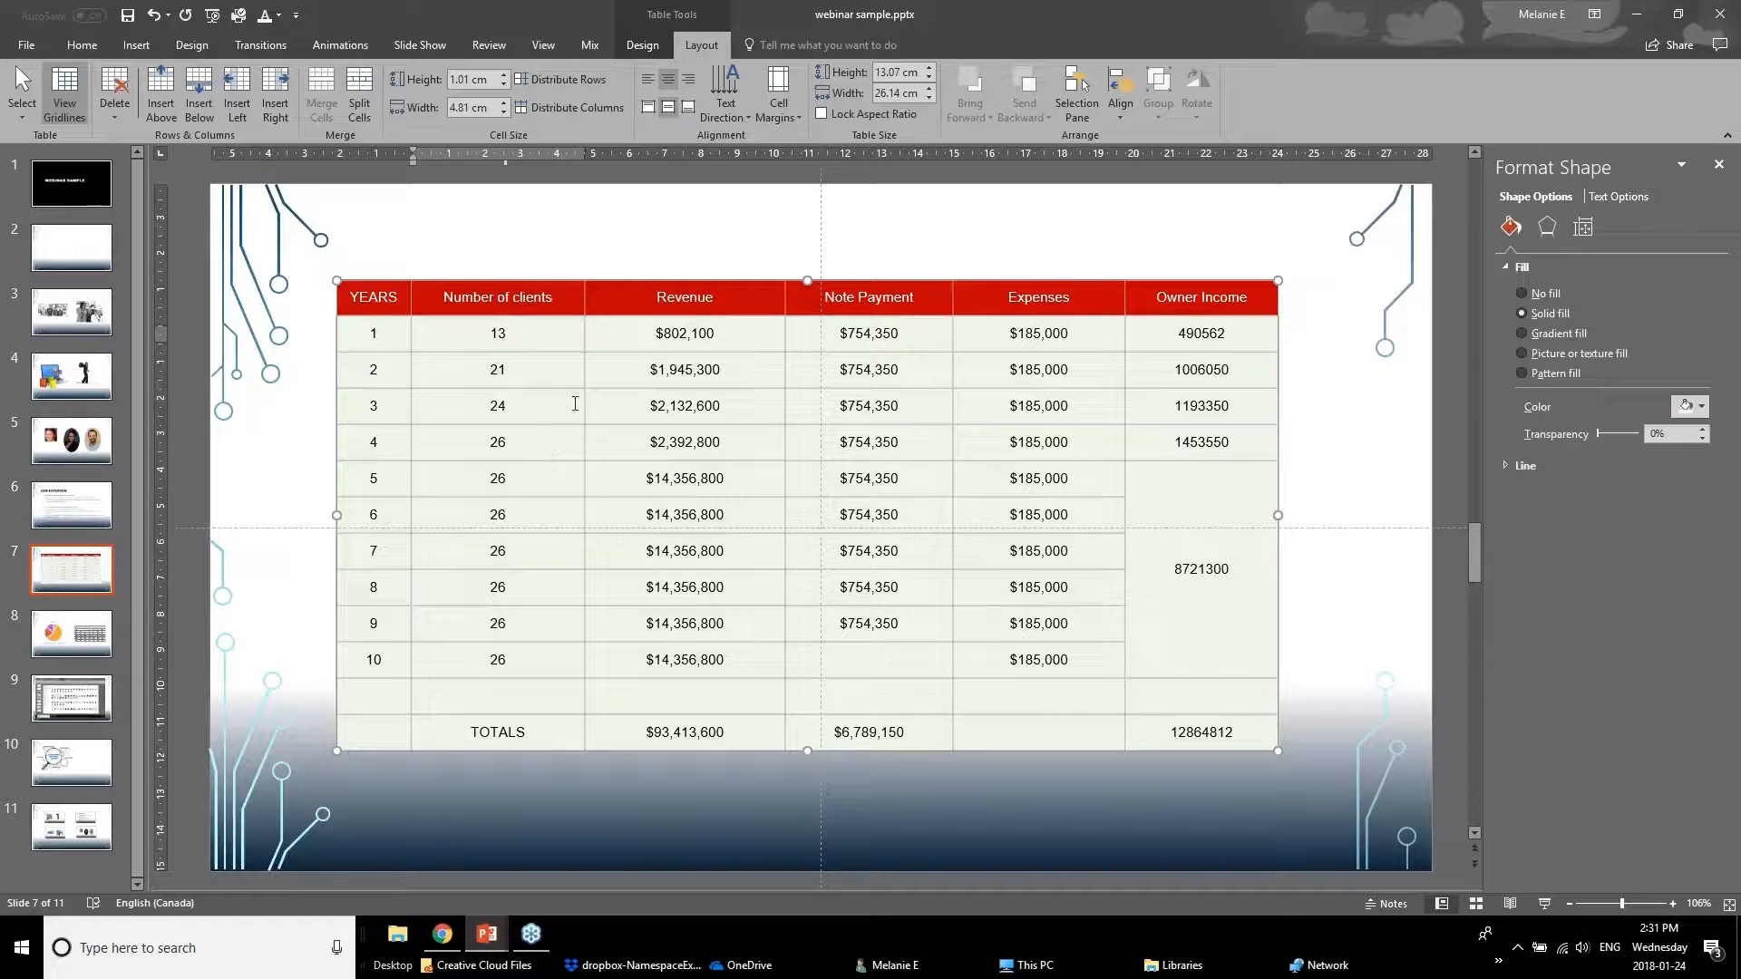
# - Set the cell margins of the whole table to Narrow
pyautogui.moveTo(405, 306)
pyautogui.mouseDown()
pyautogui.moveTo(1174, 544)
pyautogui.moveTo(1236, 723)
pyautogui.mouseUp()
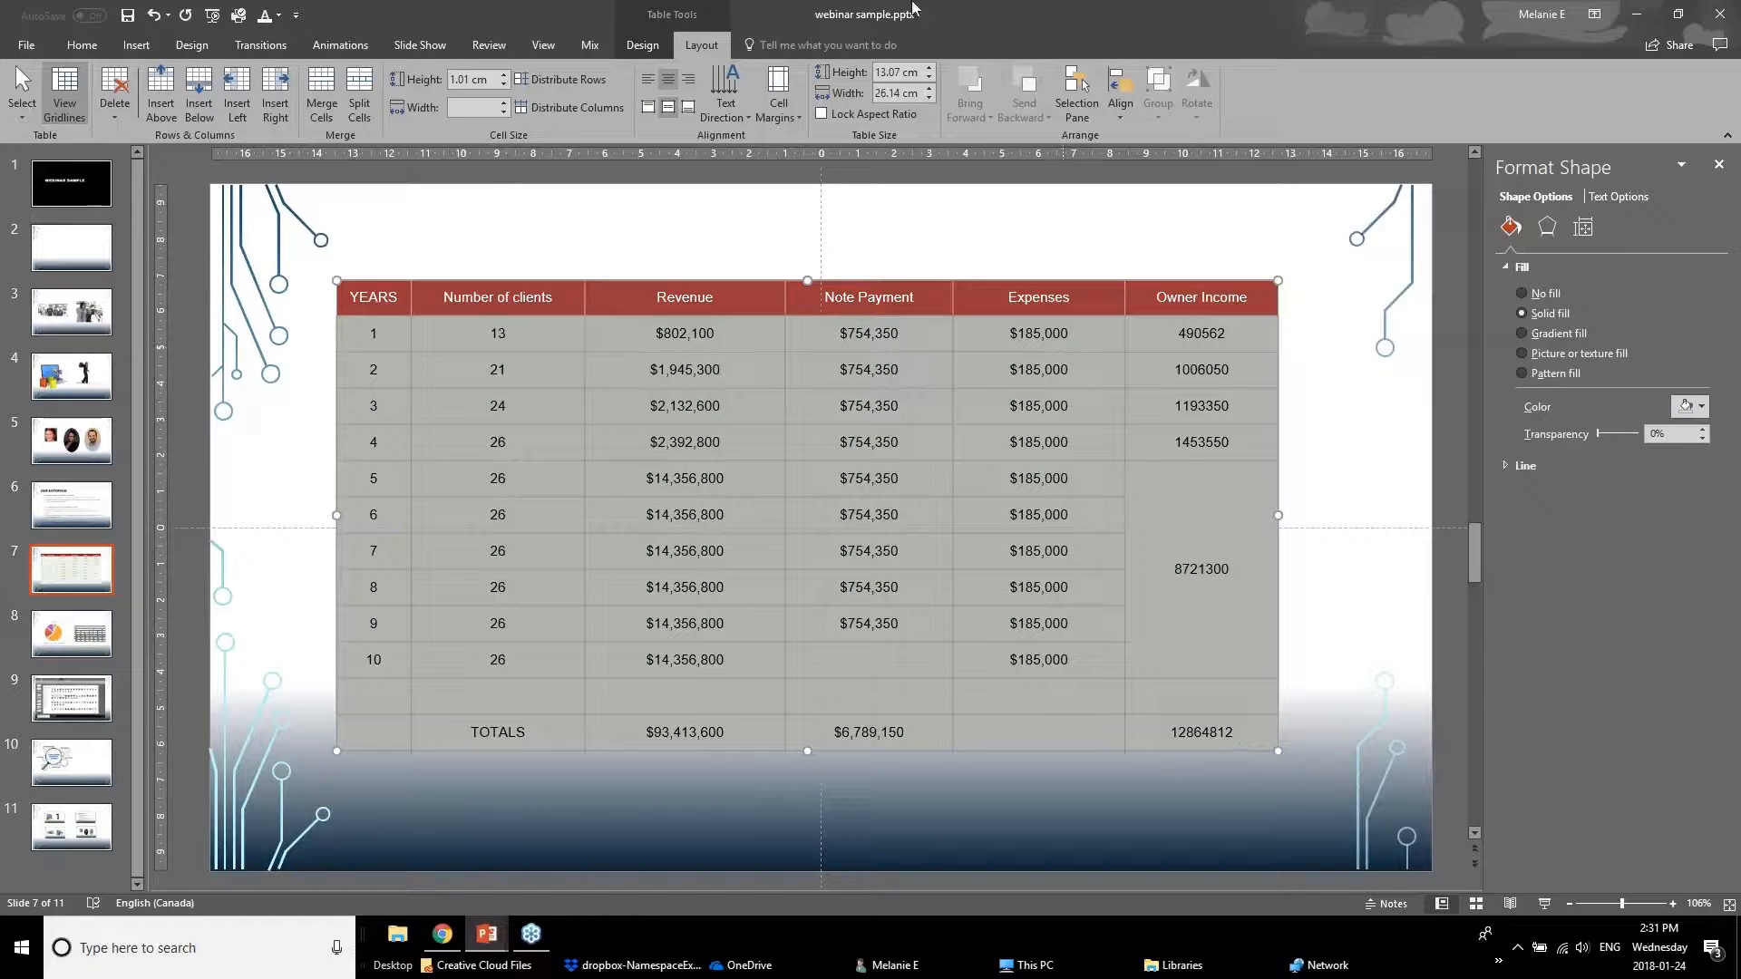
pyautogui.click(765, 113)
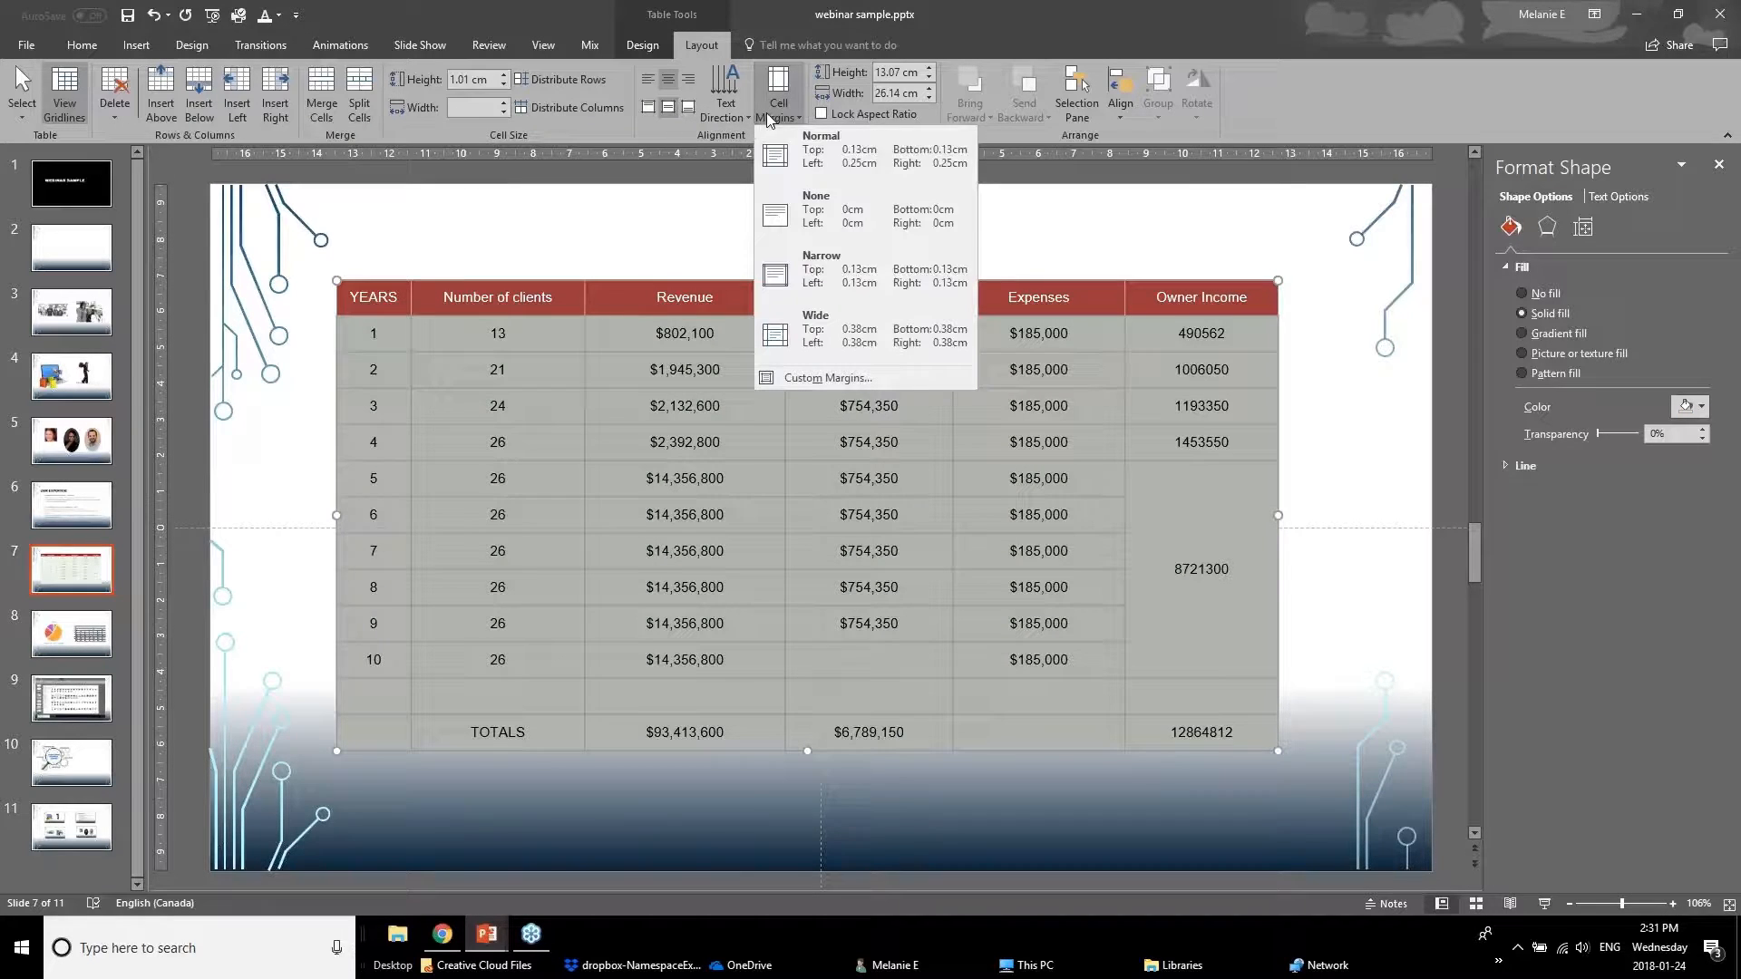
pyautogui.click(835, 295)
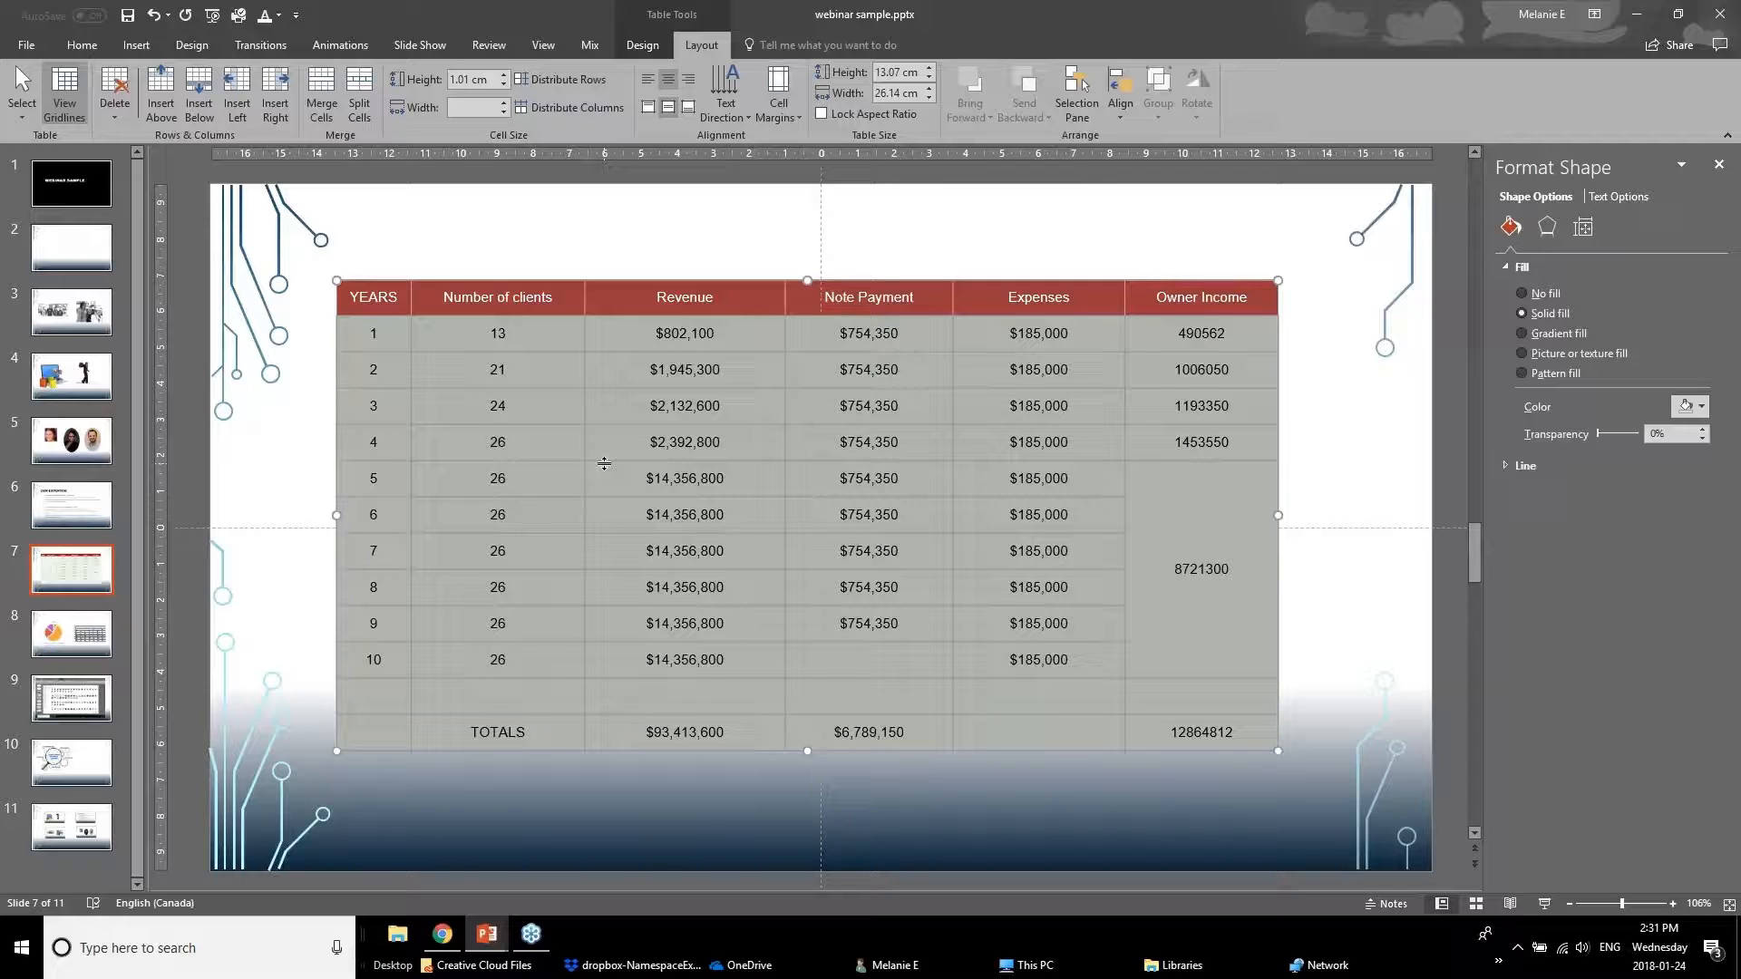
pyautogui.click(708, 336)
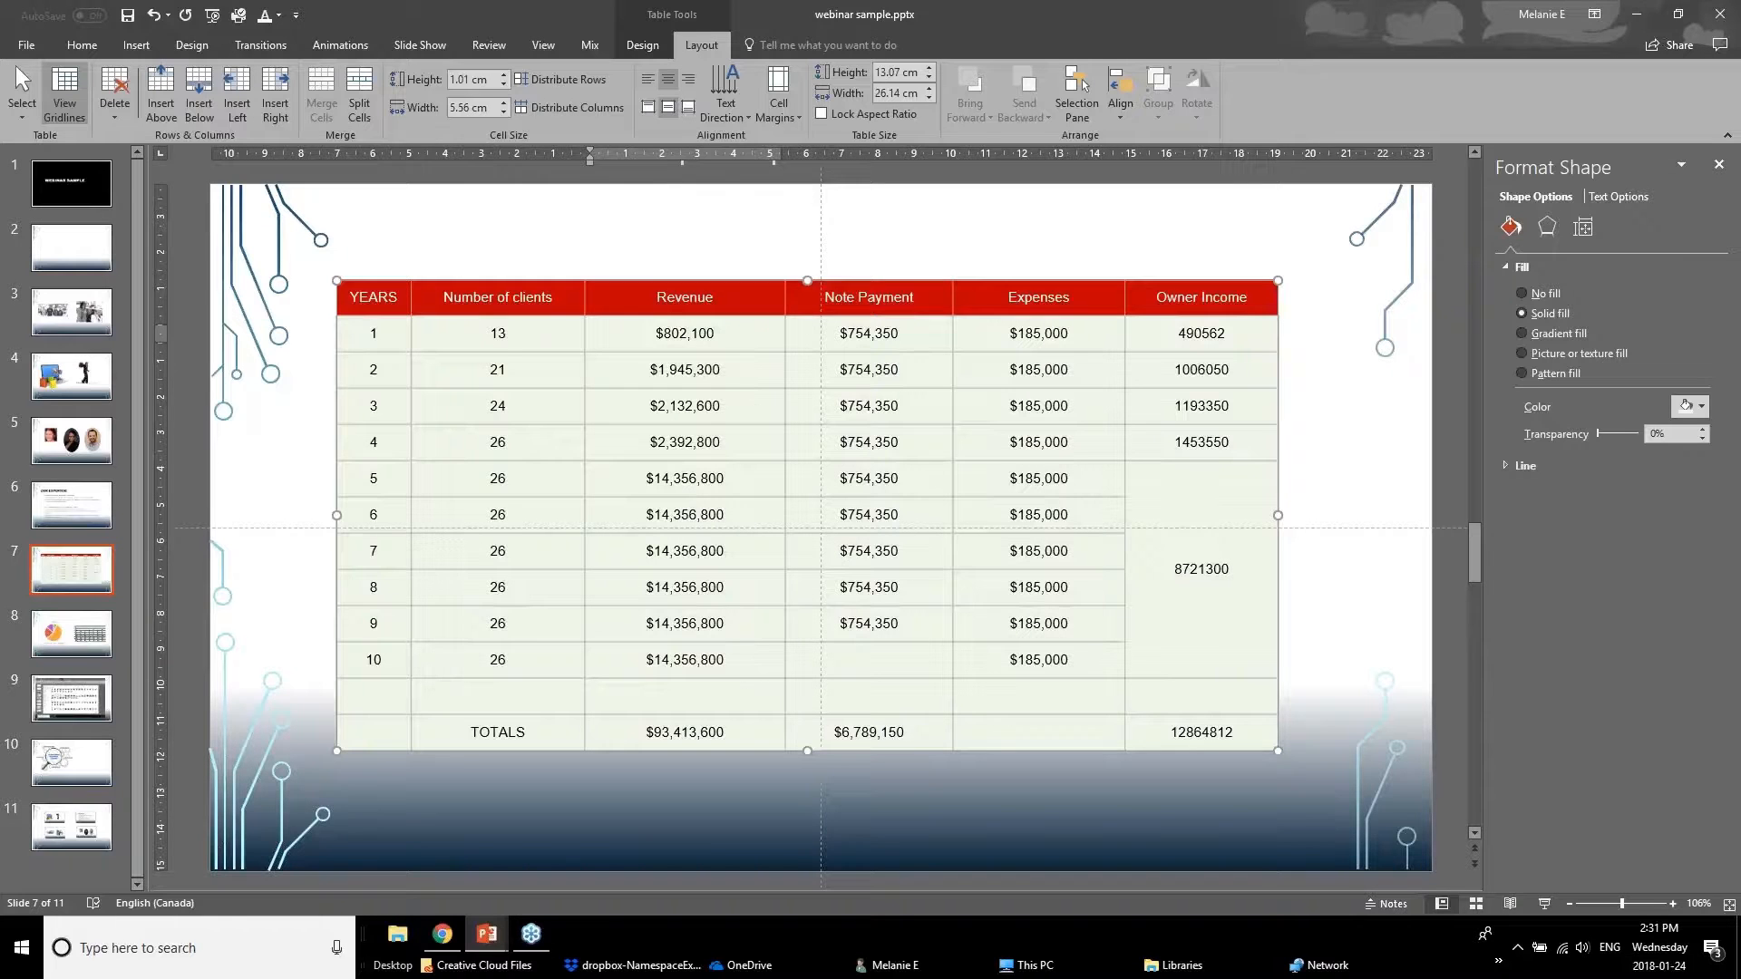
# - Open the table's text box formatting options to check the alignment and margin settings
pyautogui.press('Escape')
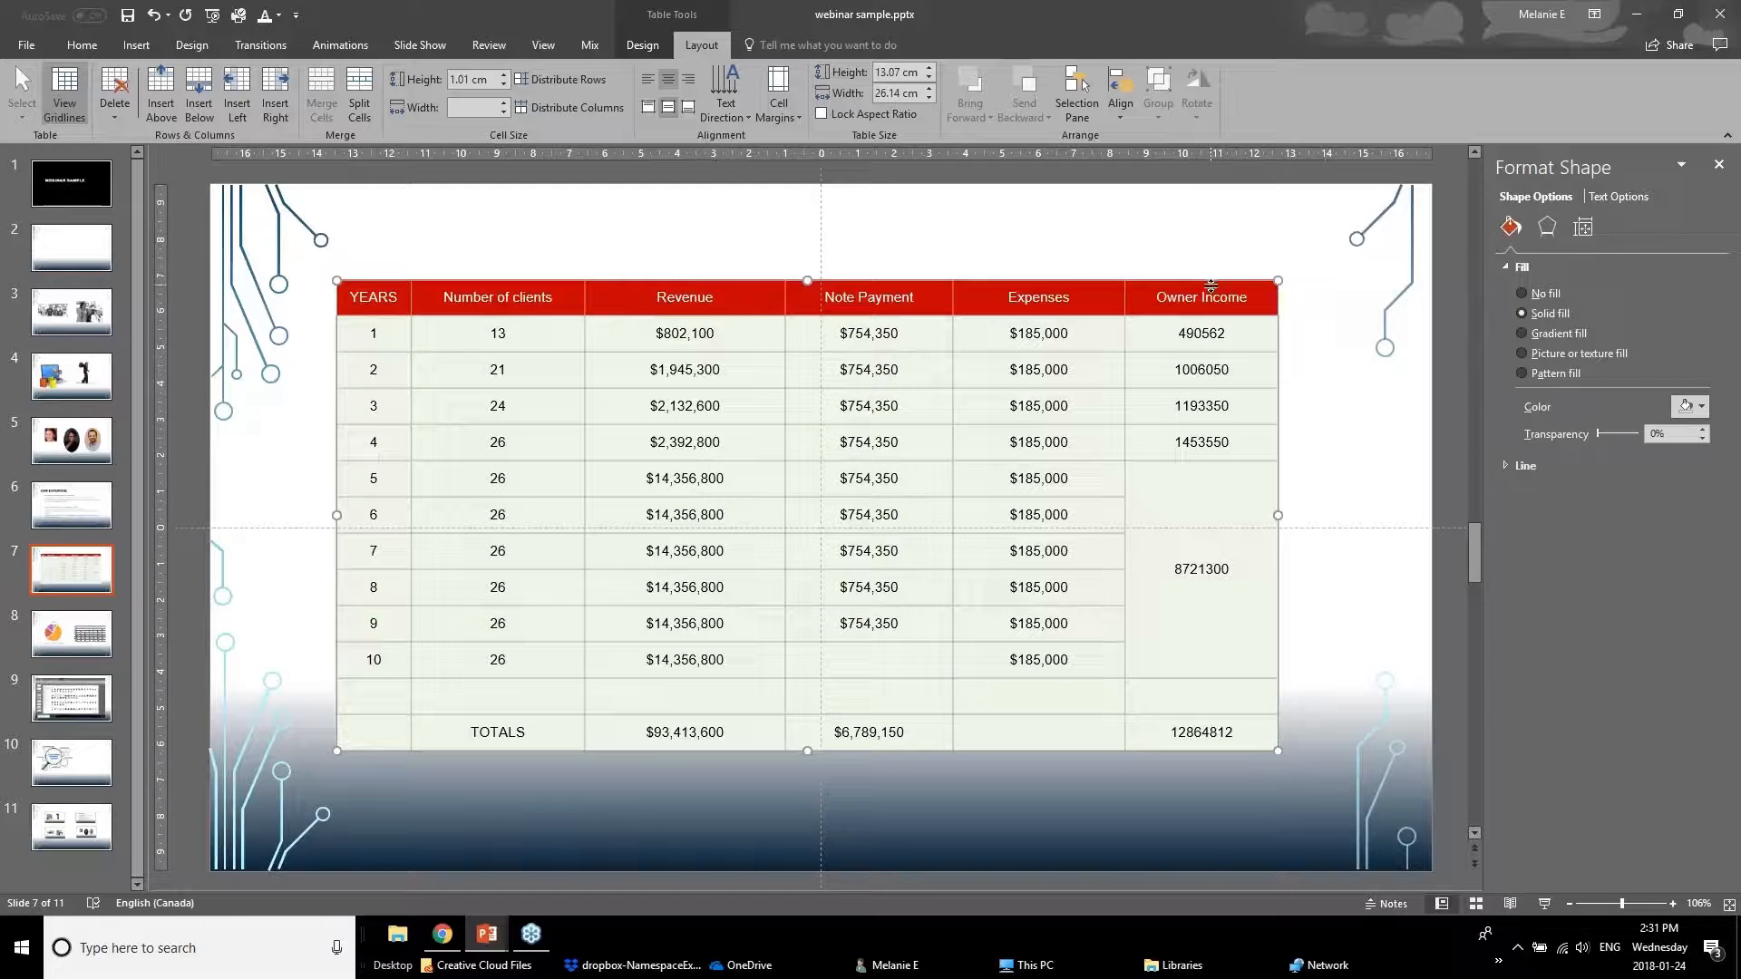
pyautogui.rightClick(1176, 282)
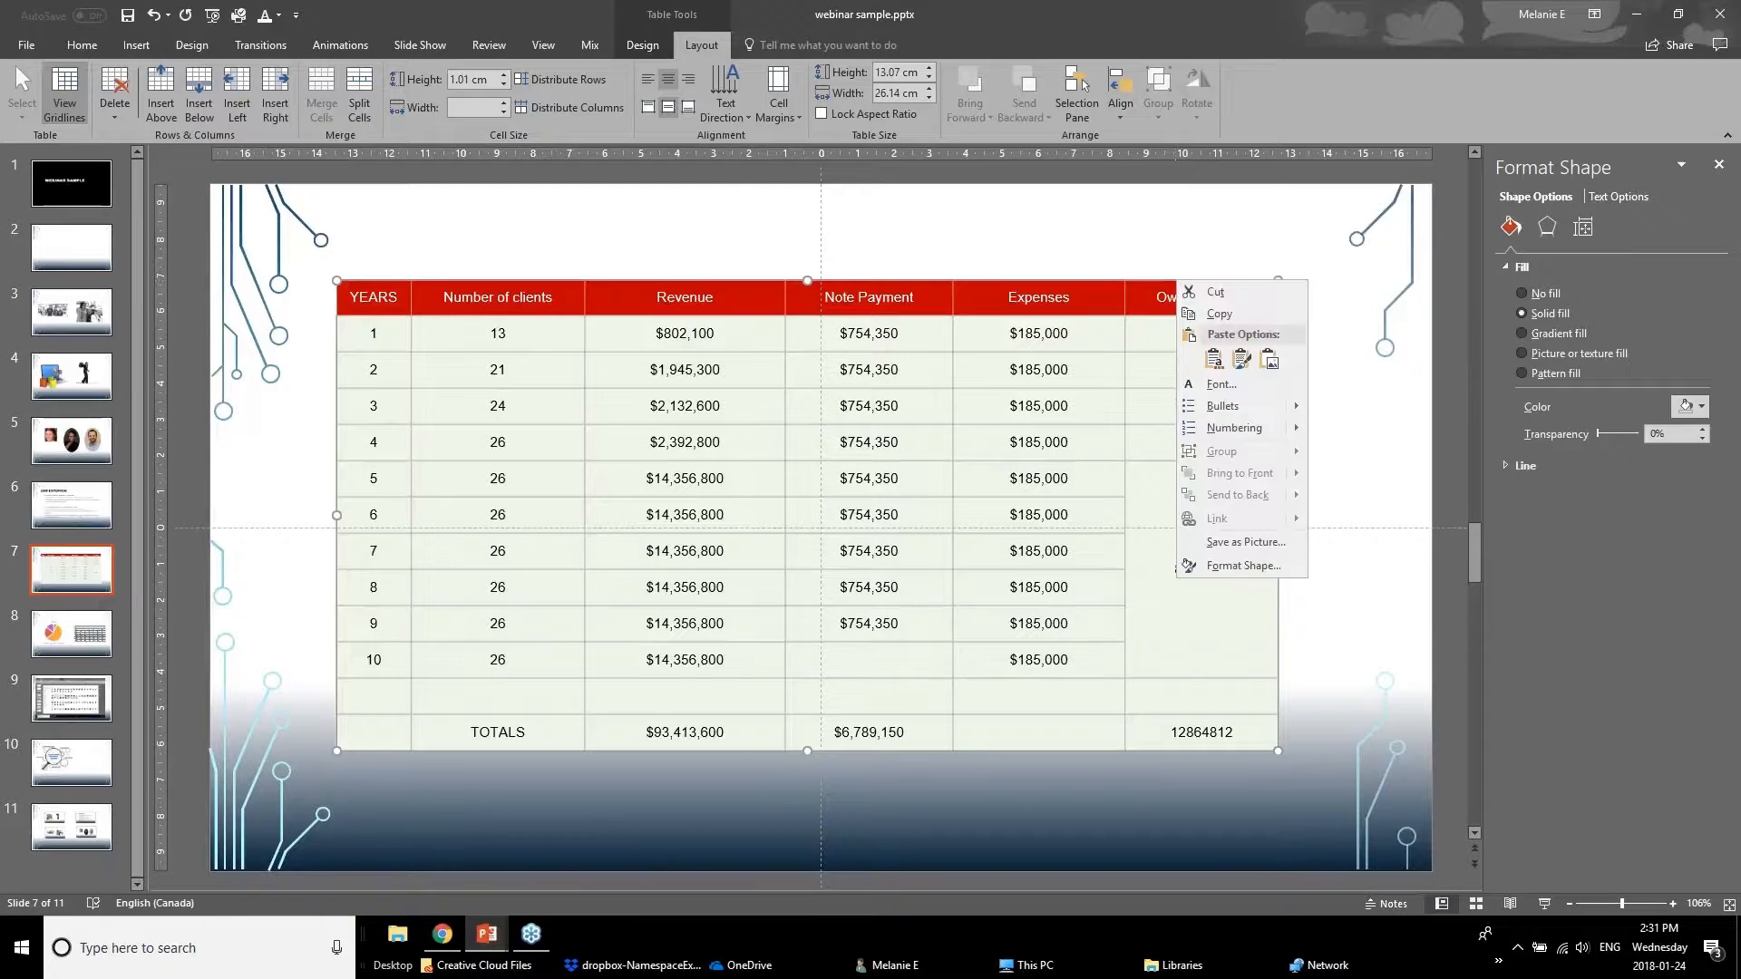
pyautogui.click(1219, 569)
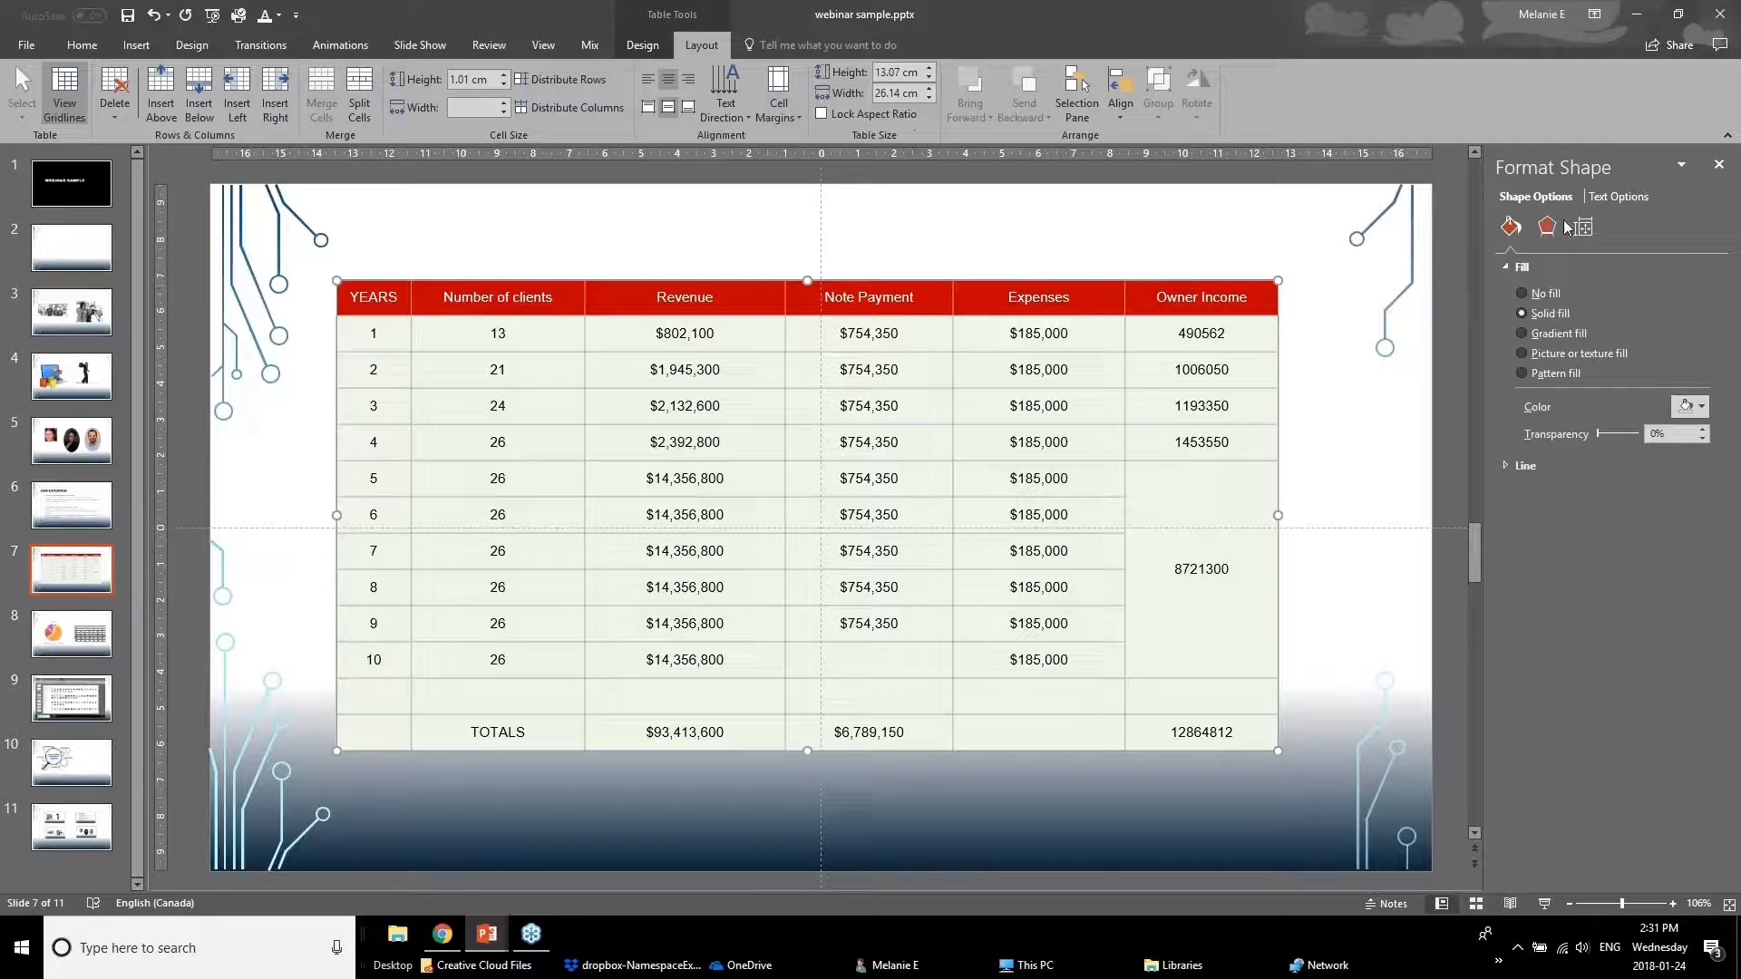
pyautogui.click(1612, 199)
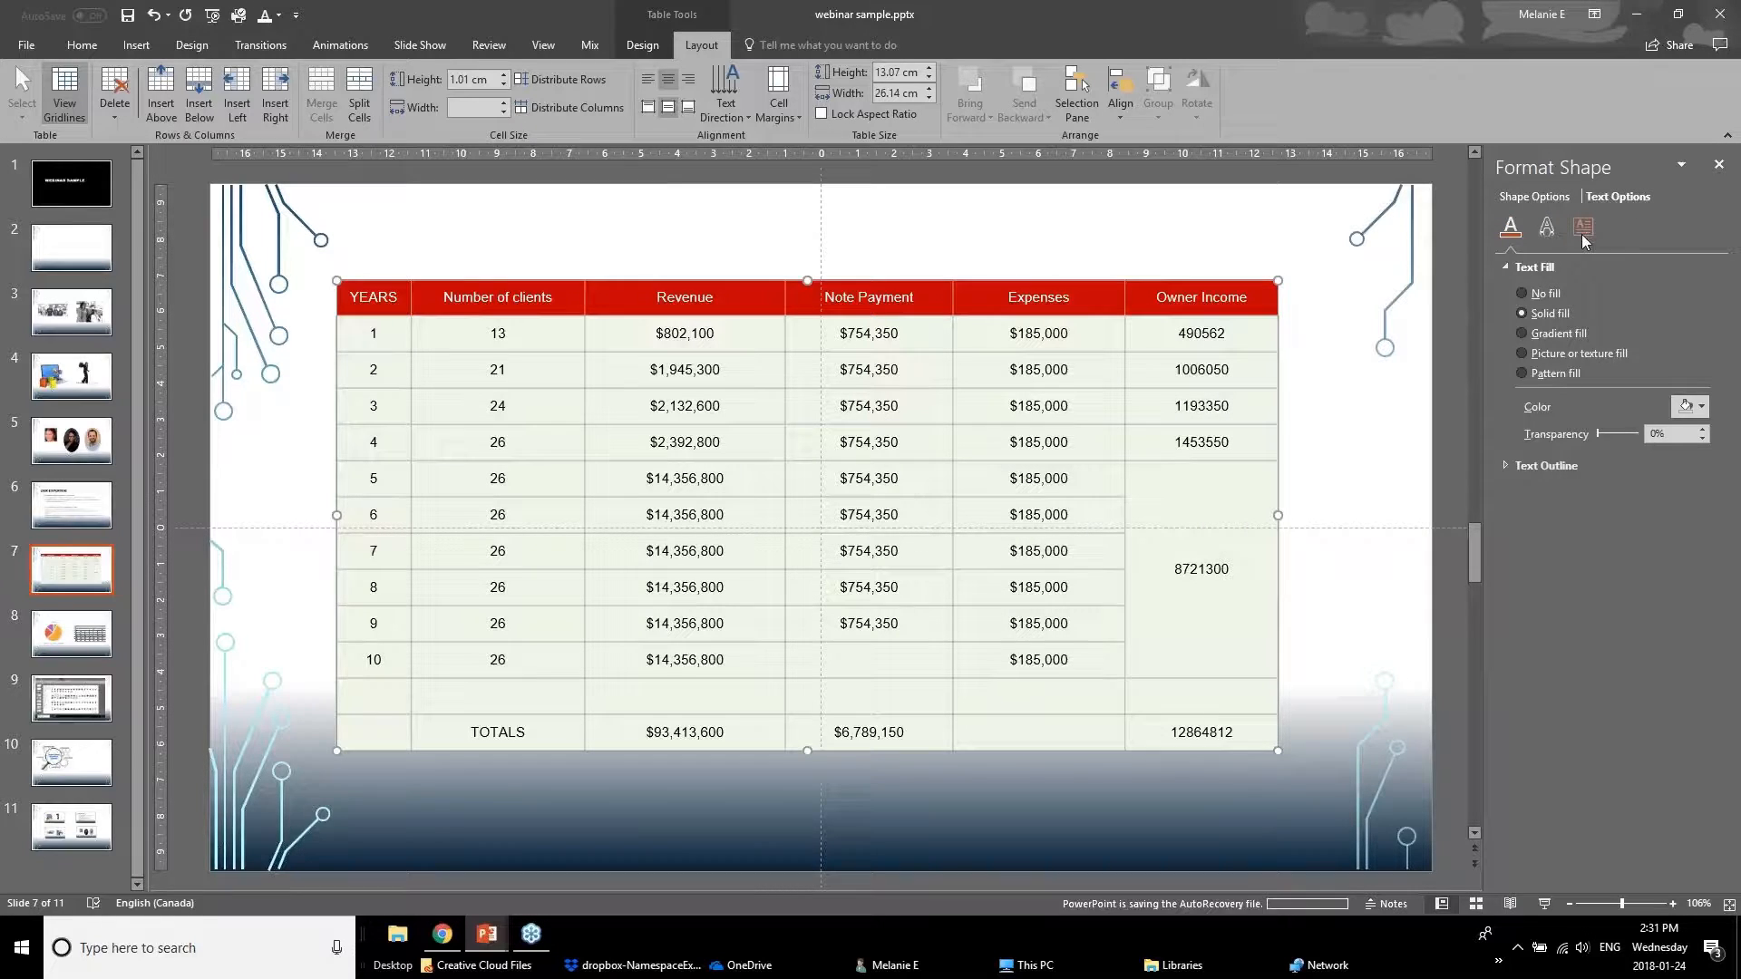
pyautogui.click(1583, 227)
pyautogui.click(971, 379)
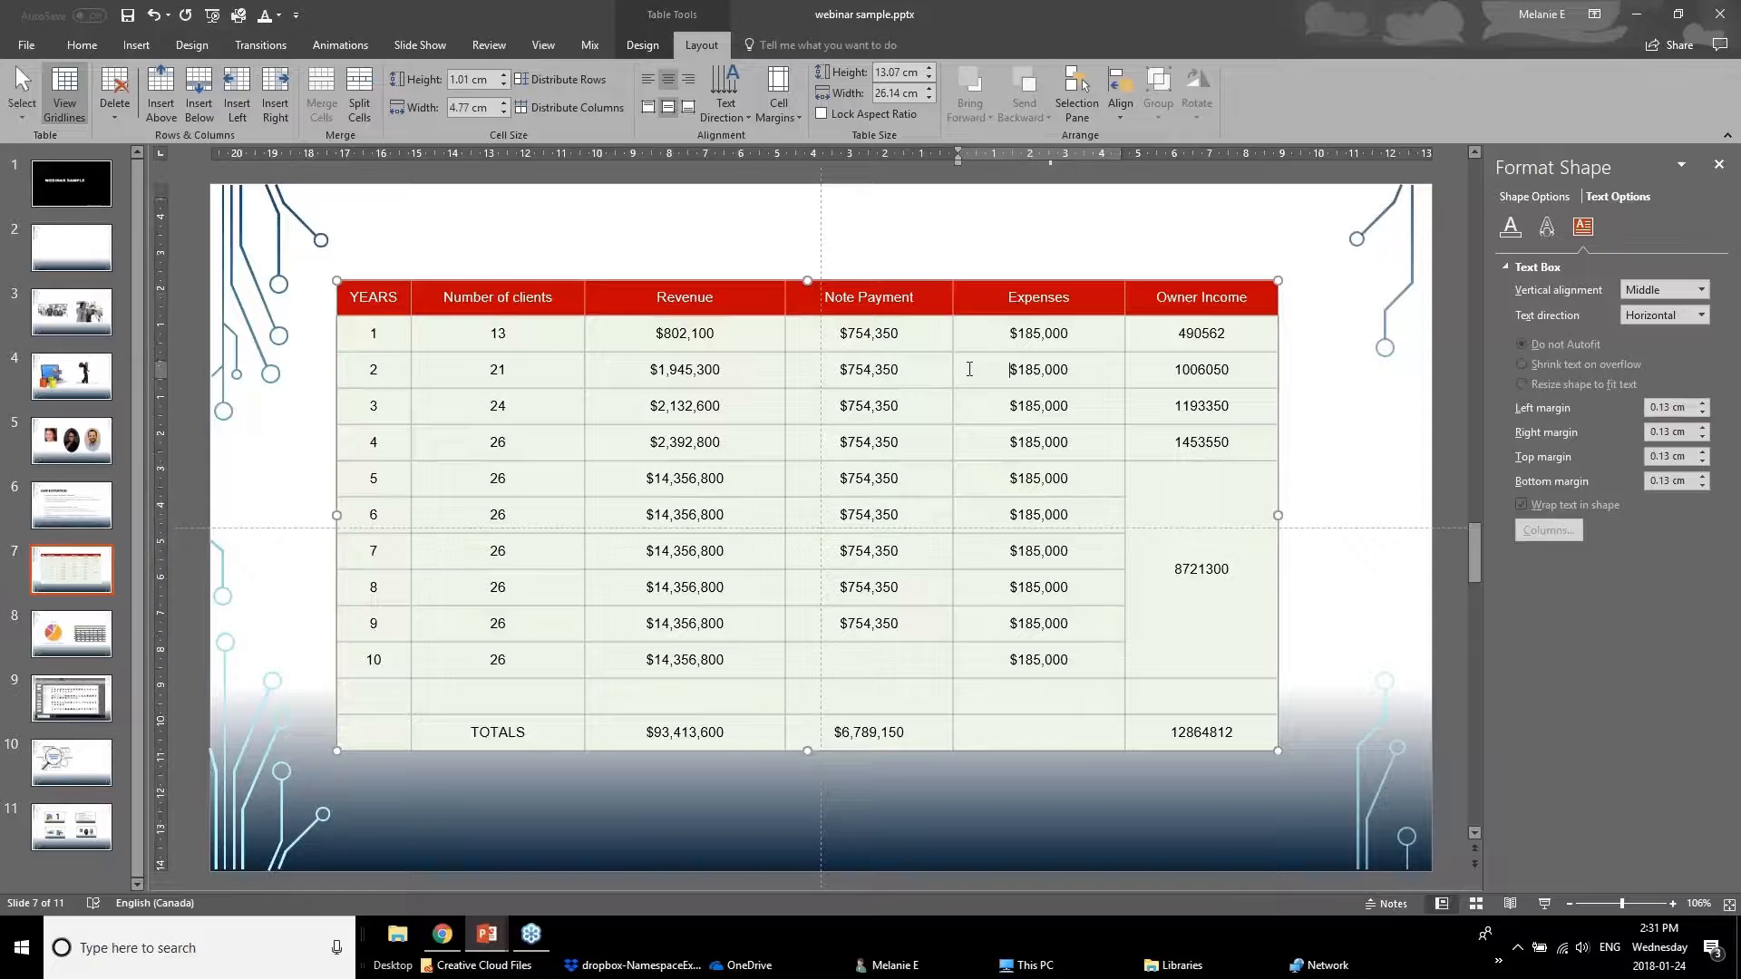
pyautogui.moveTo(1156, 498); pyautogui.dragTo(1175, 651)
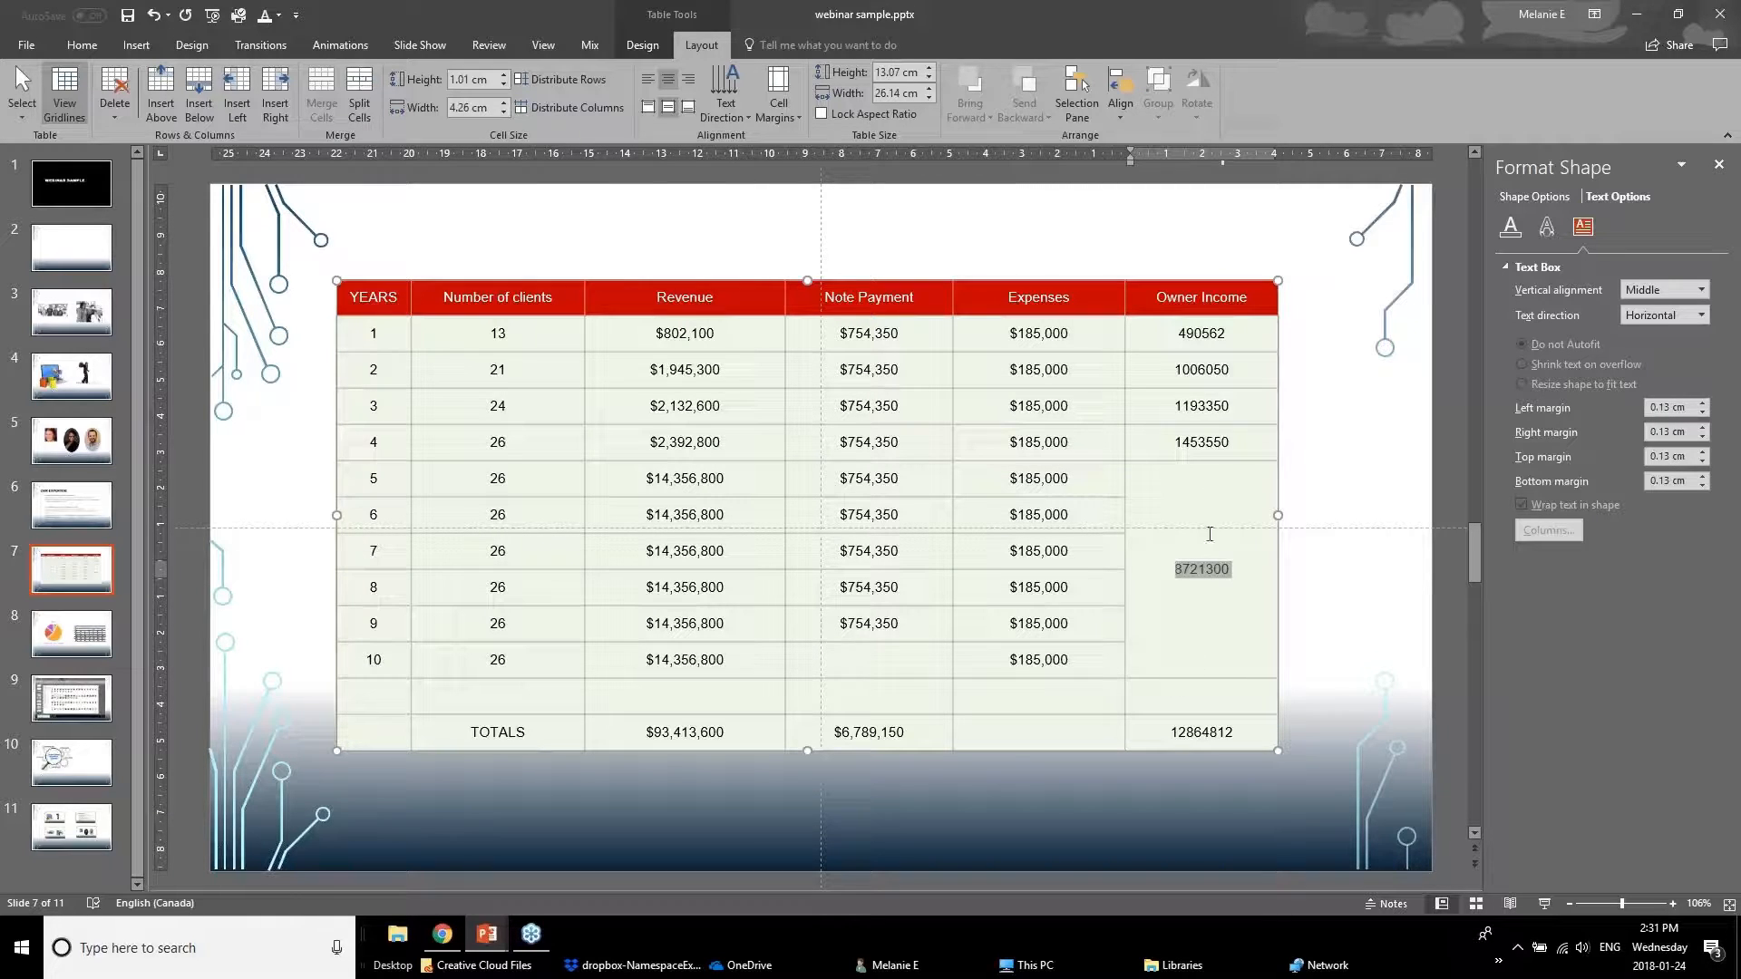
pyautogui.click(1201, 663)
pyautogui.moveTo(1217, 739); pyautogui.dragTo(394, 739)
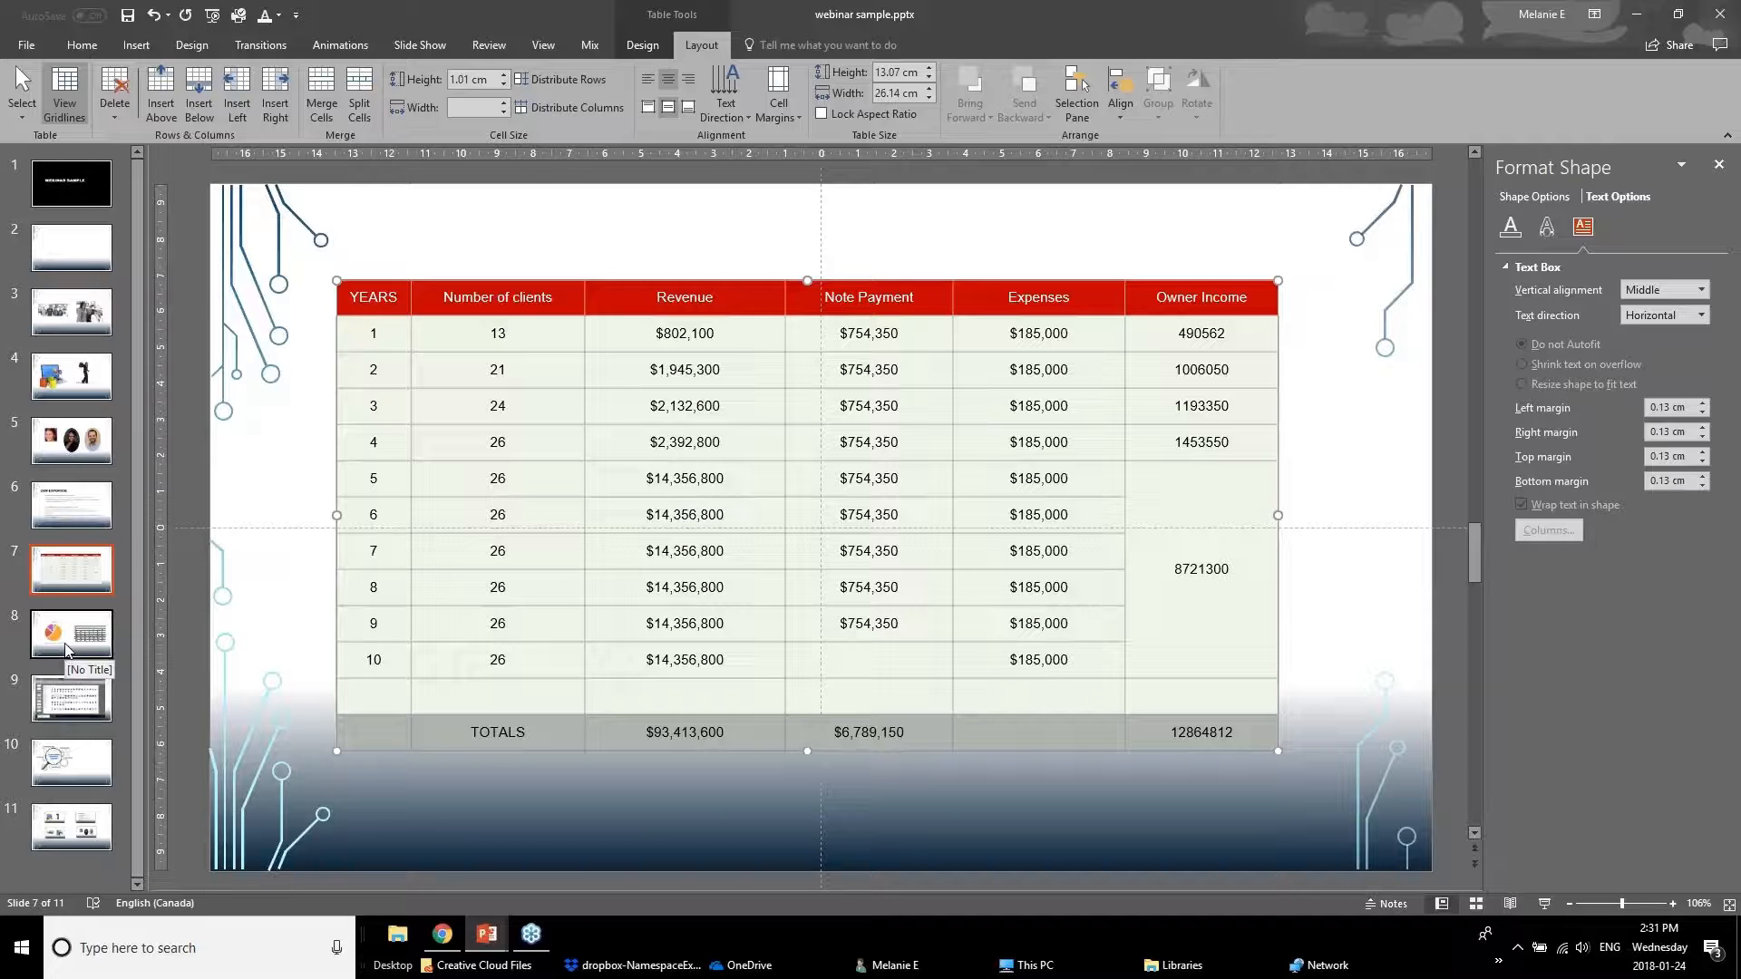
# - Switch to the presentation Powerpoint Webinar January 2018 v1.pptx and show slide 14, Better Looking Graphs
pyautogui.click(487, 934)
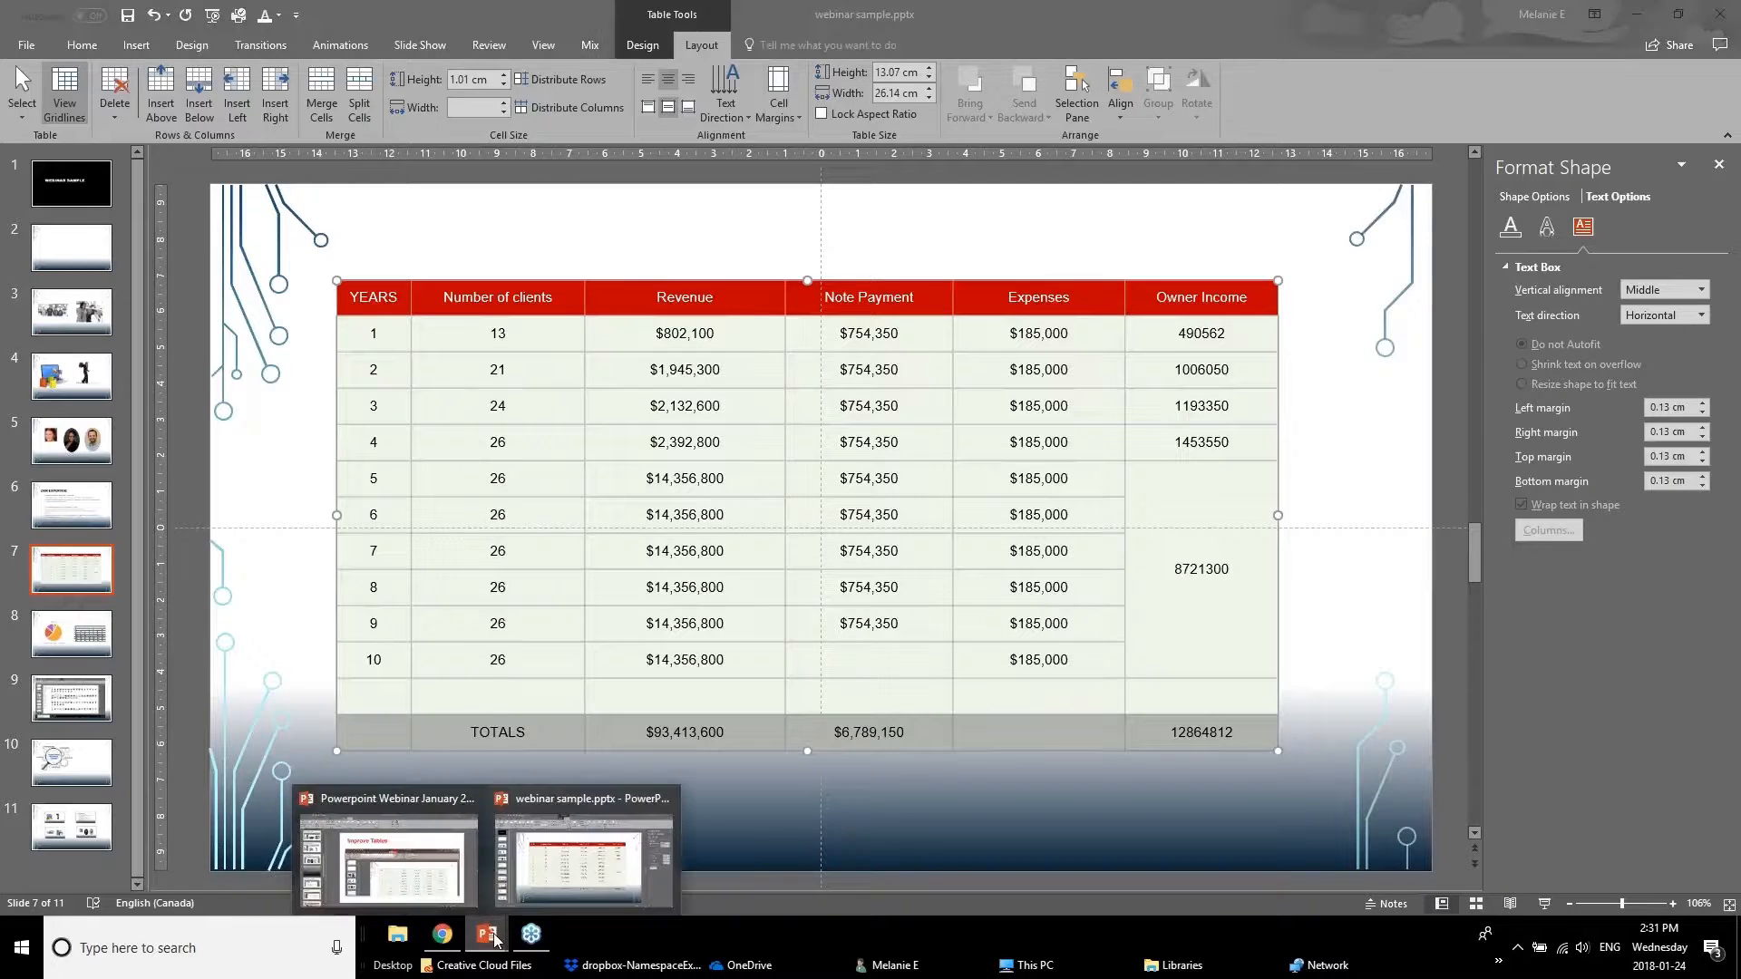
pyautogui.click(393, 856)
pyautogui.click(91, 815)
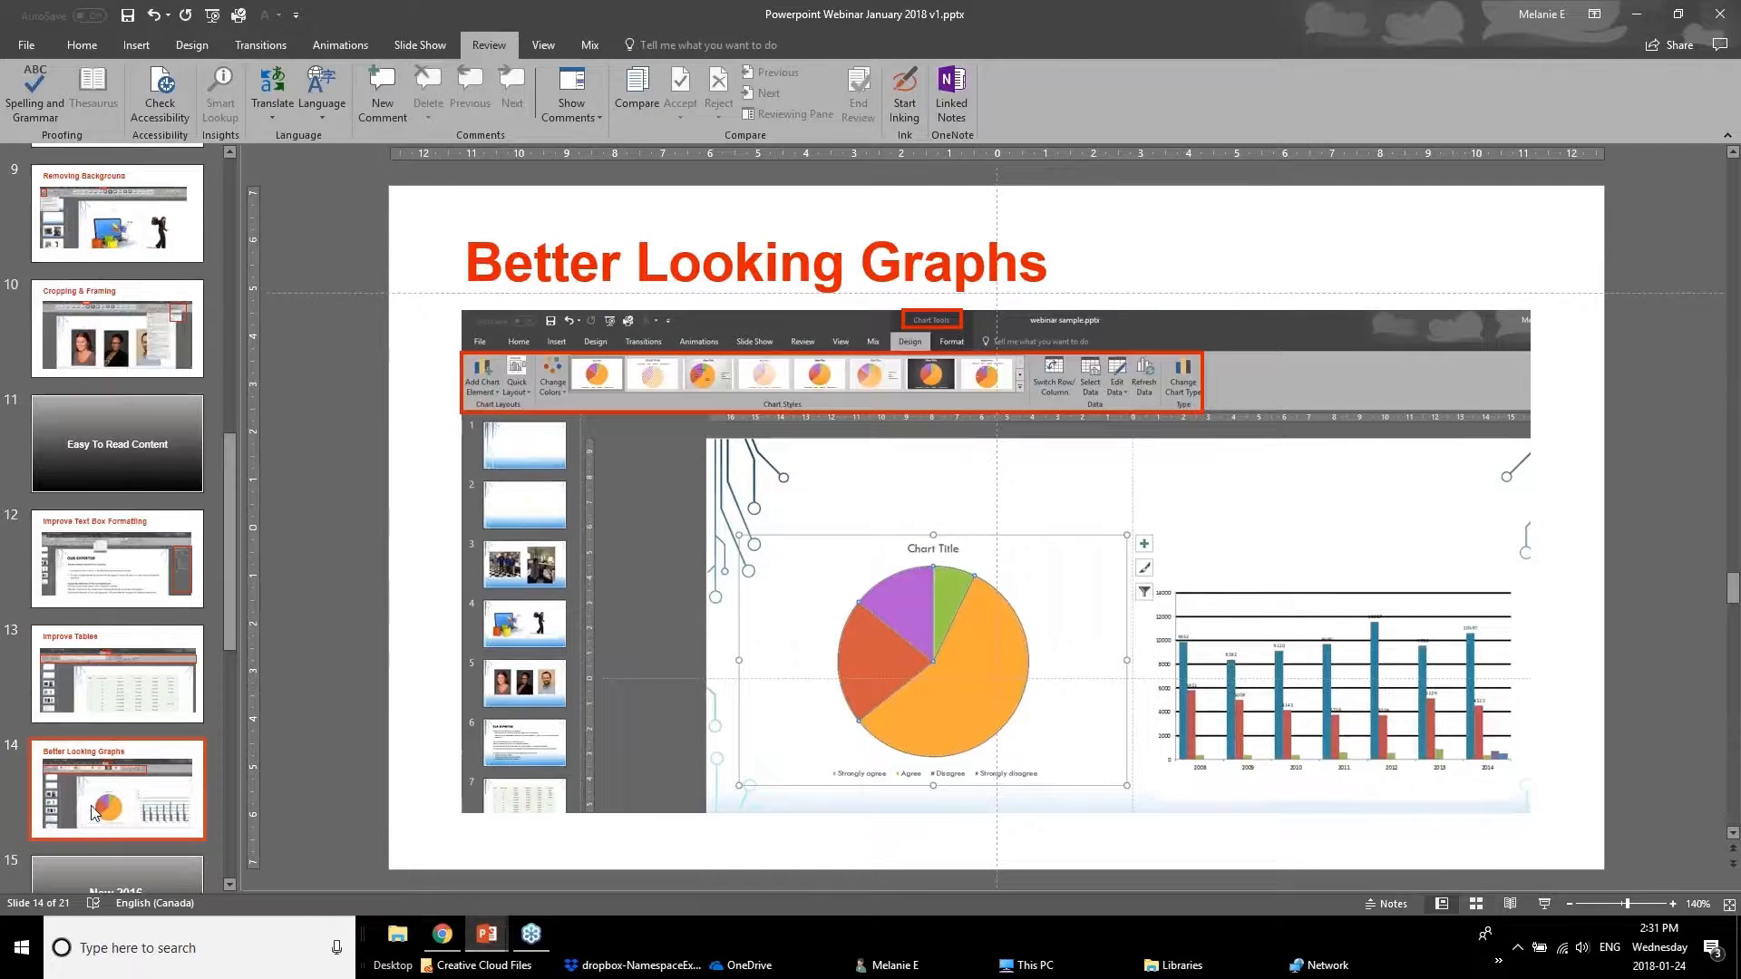